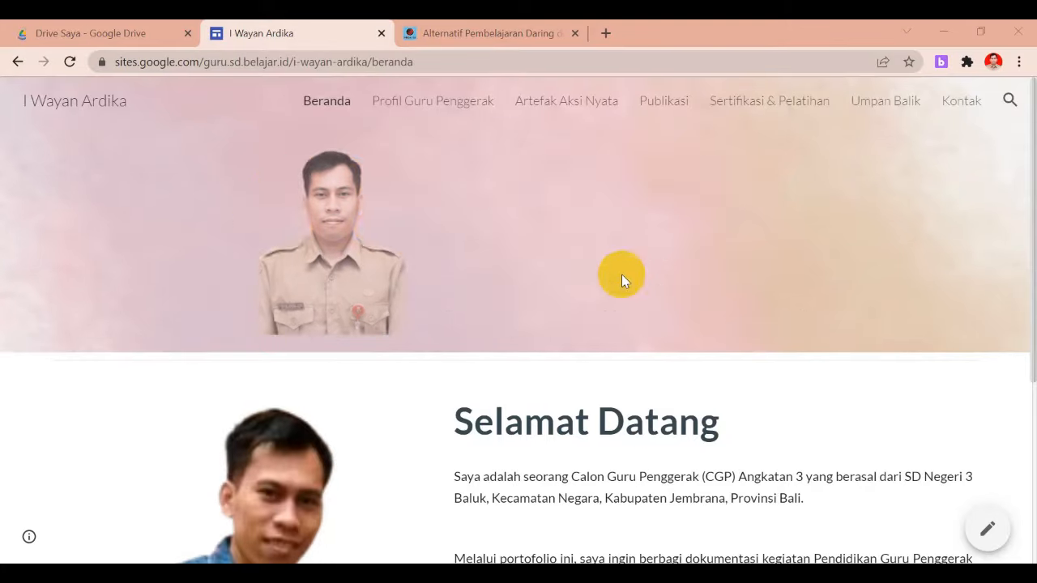
# Preview the old portfolio's Publikasi and Profil Guru Penggerak pages, then close that site's tab
pyautogui.moveTo(1033, 252)
pyautogui.mouseDown()
pyautogui.moveTo(1034, 377)
pyautogui.moveTo(1034, 252)
pyautogui.mouseUp()
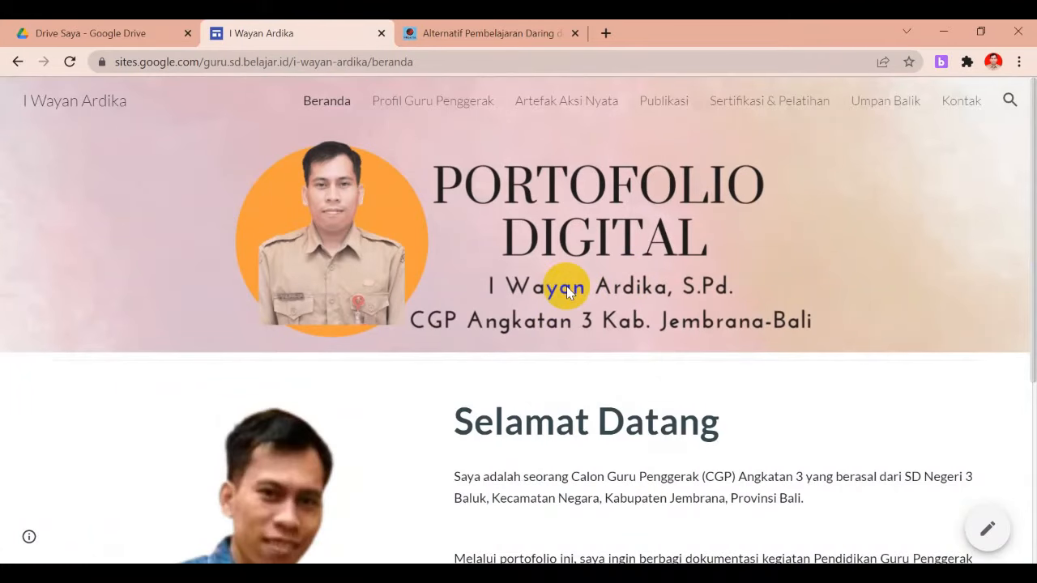
pyautogui.click(427, 65)
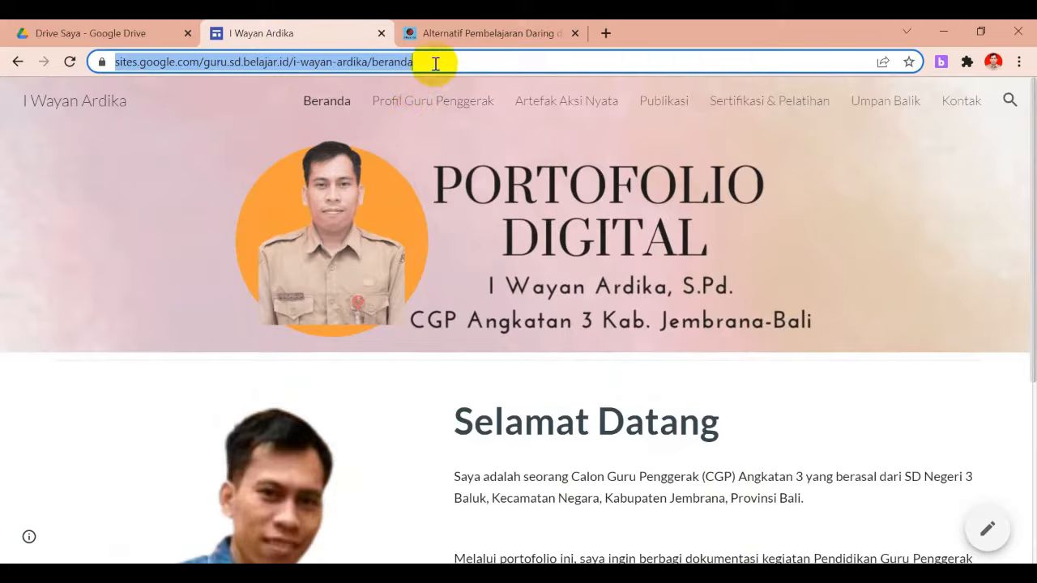
pyautogui.click(370, 126)
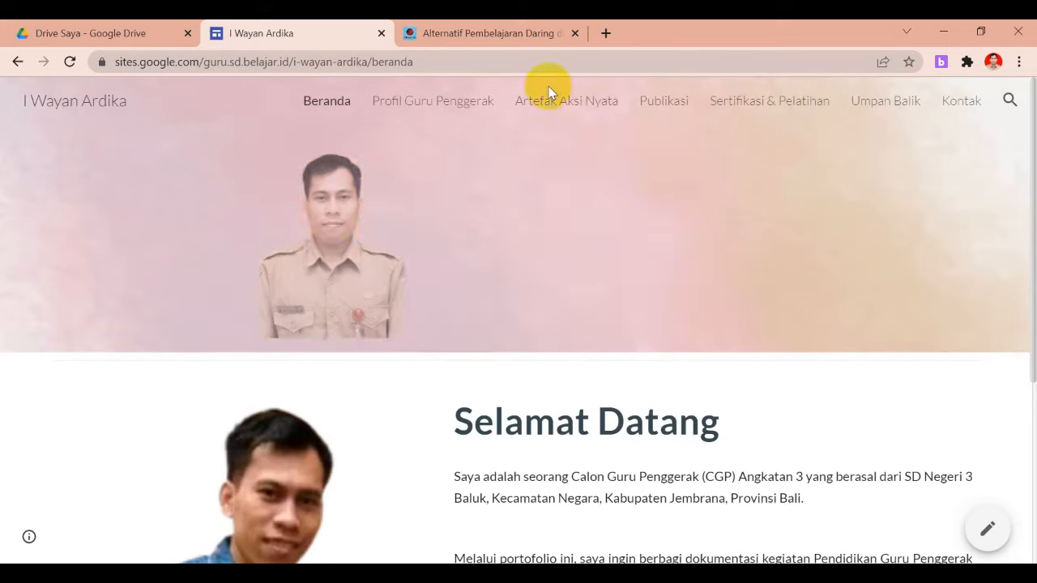
pyautogui.click(676, 110)
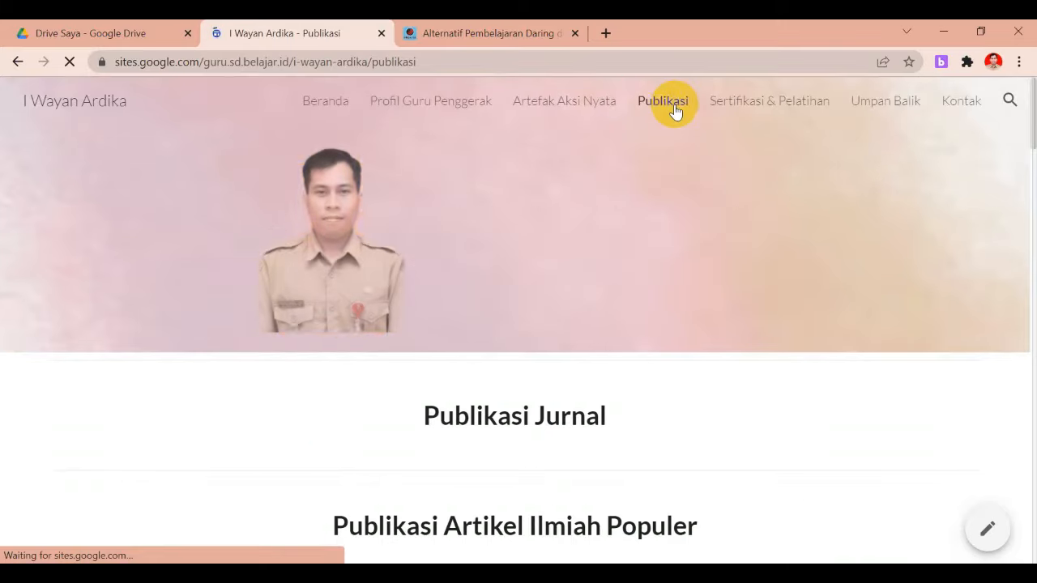
pyautogui.moveTo(1033, 106)
pyautogui.mouseDown()
pyautogui.moveTo(1033, 173)
pyautogui.moveTo(1022, 125)
pyautogui.moveTo(1033, 97)
pyautogui.mouseUp()
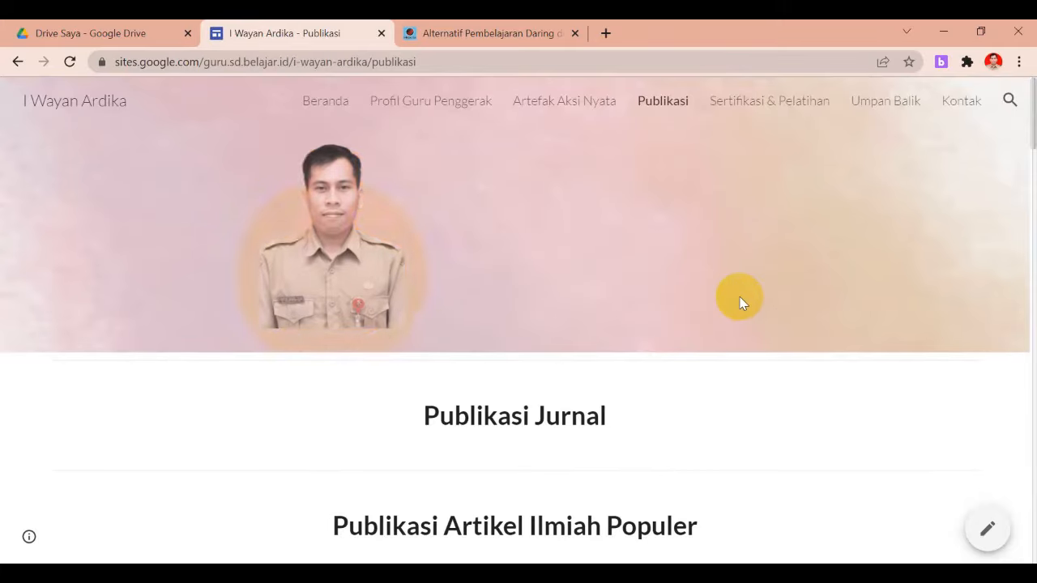
pyautogui.click(418, 103)
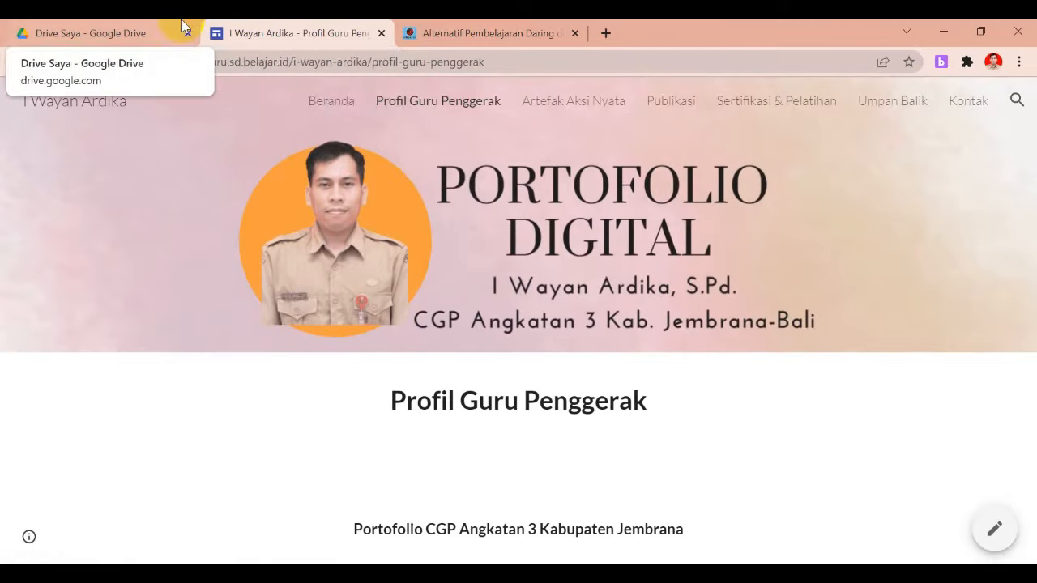
pyautogui.click(382, 33)
# In Google Drive, go into KEGIATAN 2021 › Guru Penggerak › Portofolio Digital
pyautogui.click(87, 29)
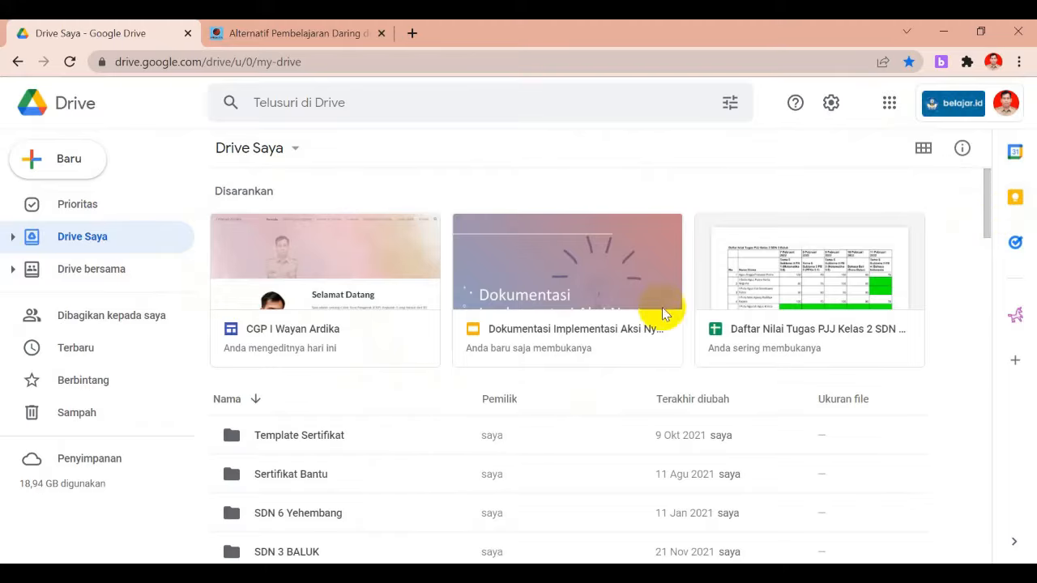
pyautogui.moveTo(987, 211); pyautogui.dragTo(982, 322)
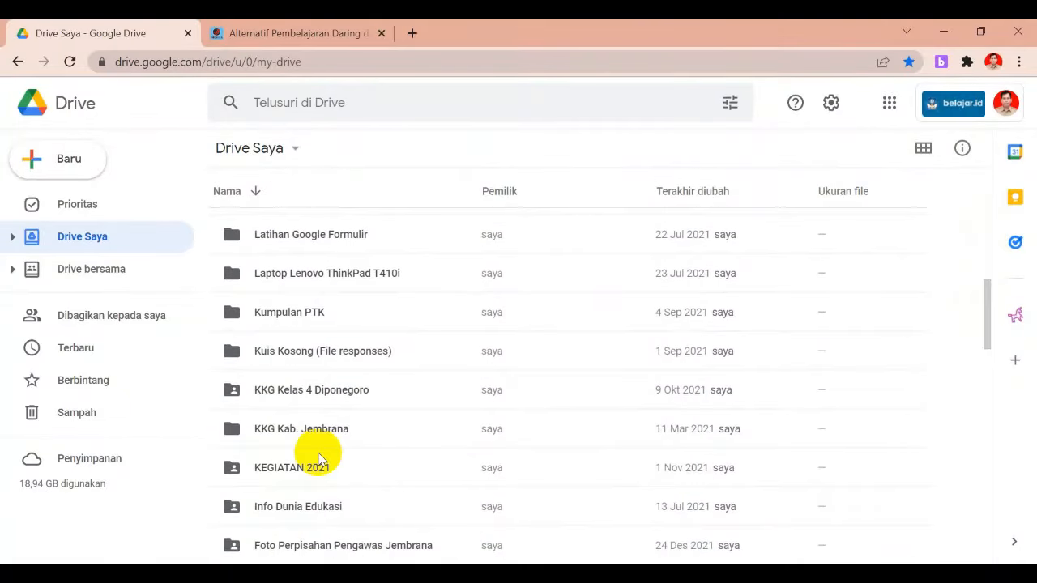
pyautogui.doubleClick(309, 470)
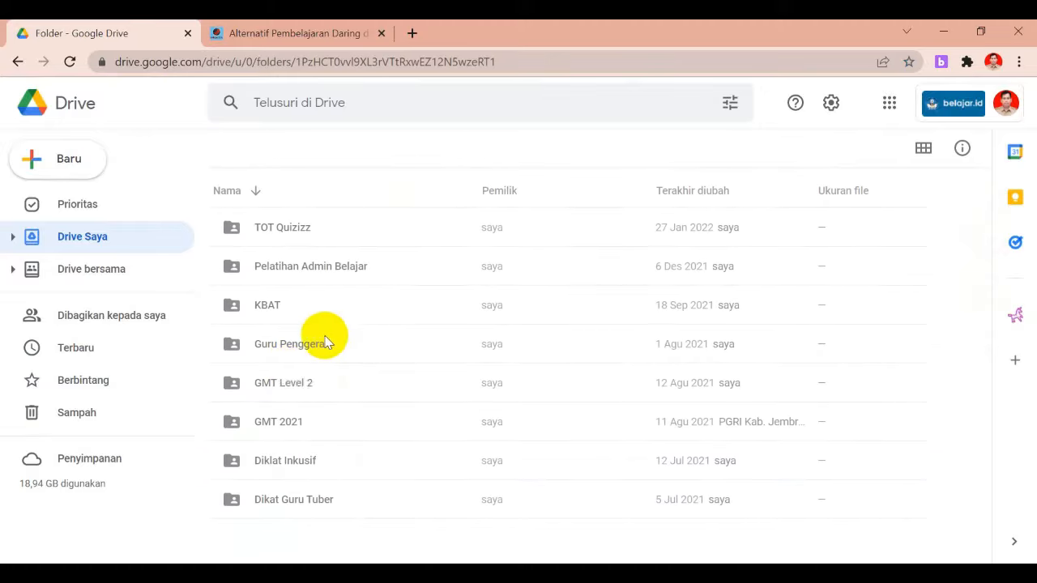
pyautogui.click(299, 358)
pyautogui.doubleClick(300, 357)
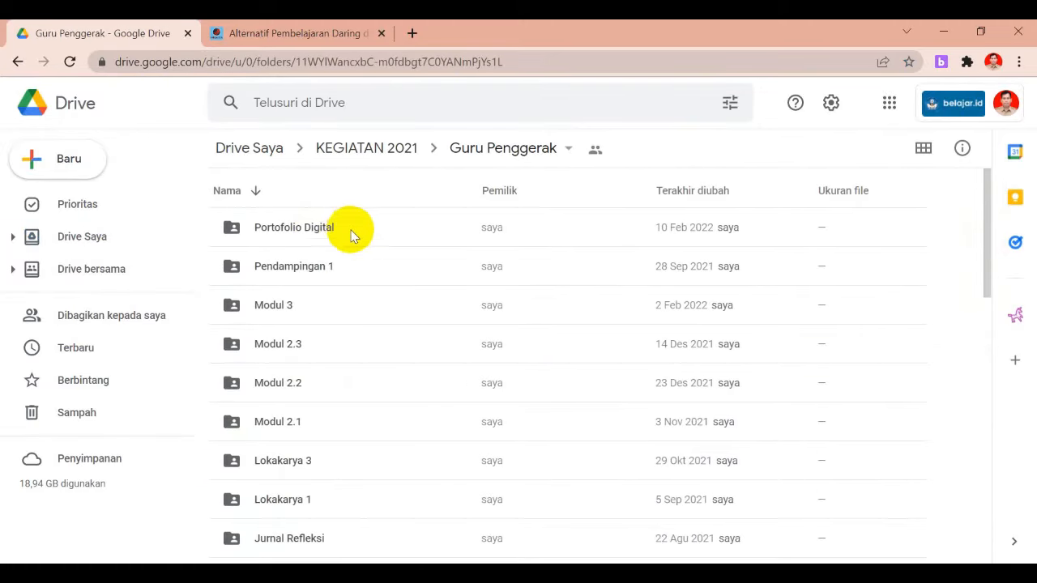
pyautogui.doubleClick(306, 230)
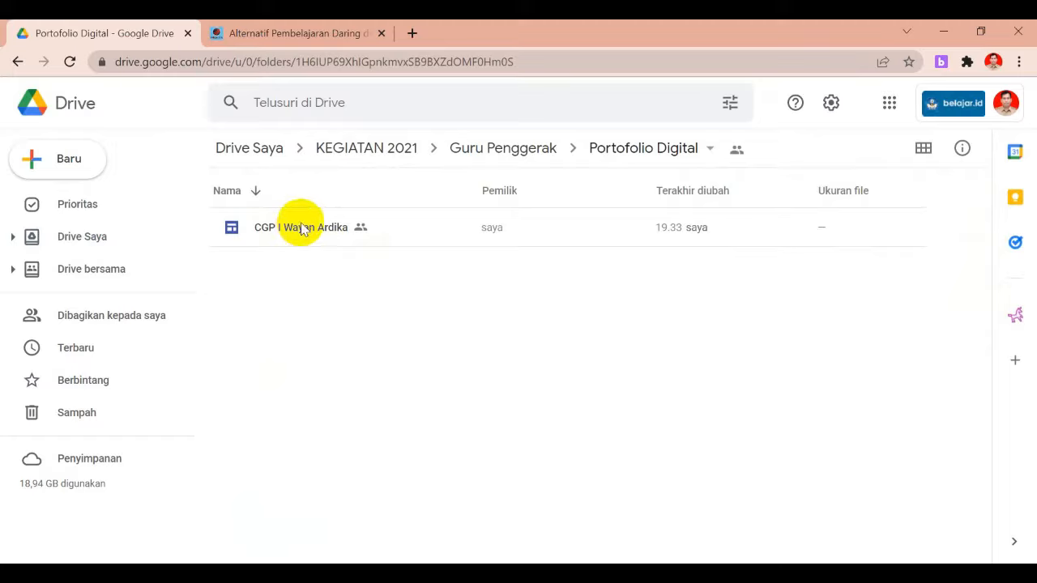
# Create a new Google Site in Portofolio Digital and confirm creating and sharing it there
pyautogui.rightClick(307, 279)
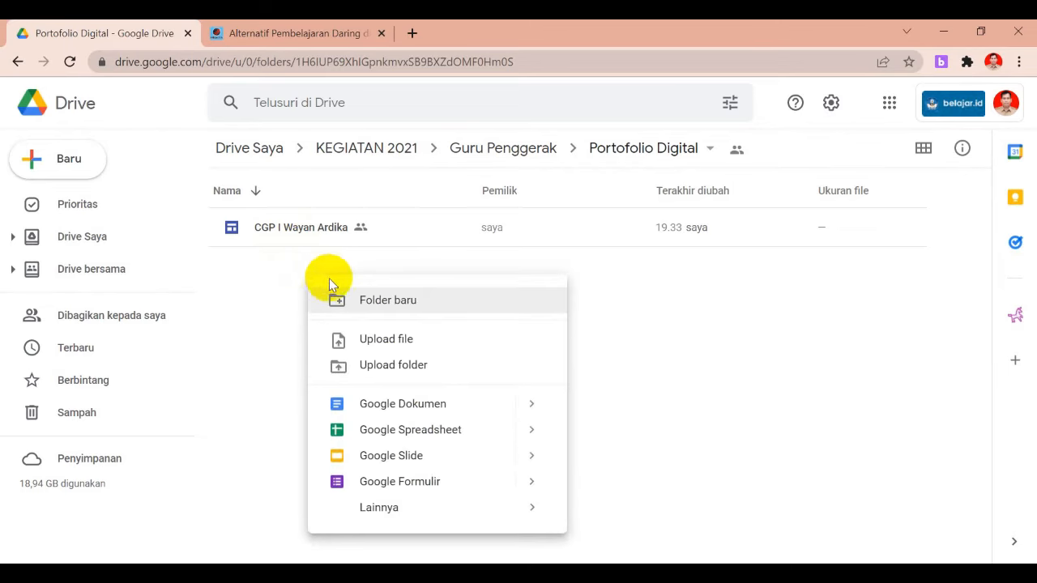
pyautogui.moveTo(392, 510)
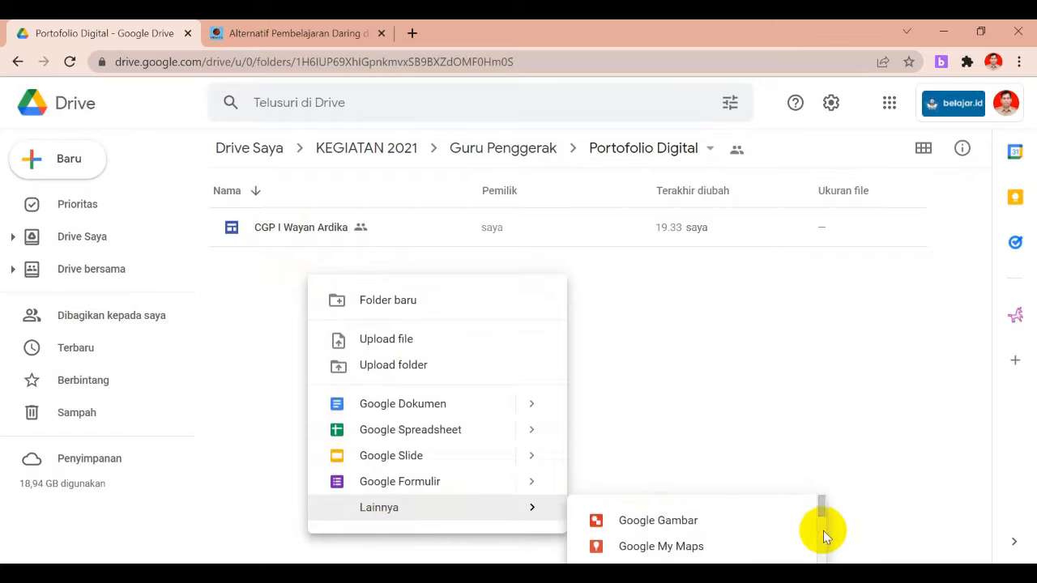
pyautogui.moveTo(822, 512); pyautogui.dragTo(827, 519)
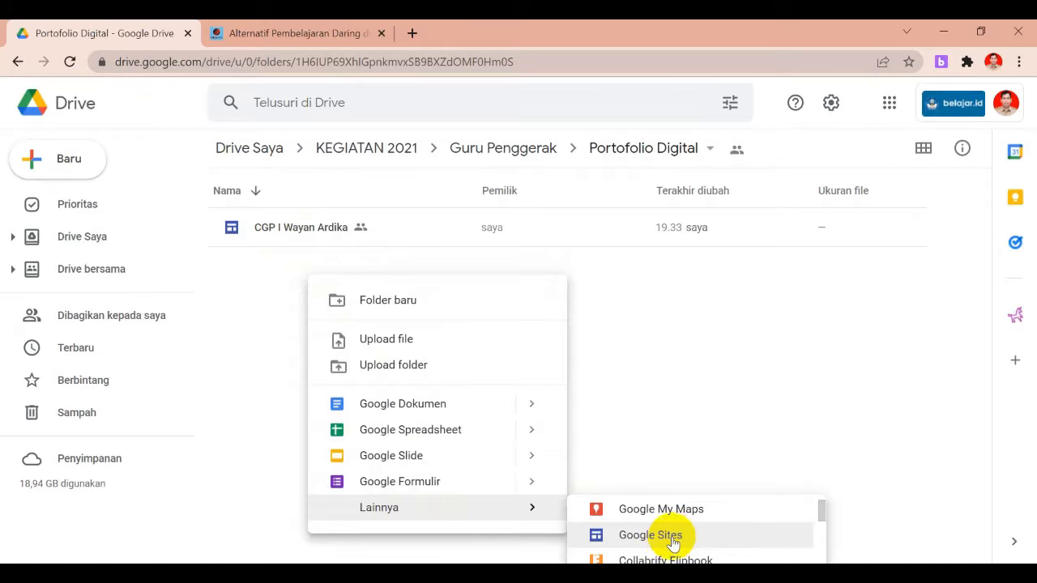
pyautogui.click(272, 302)
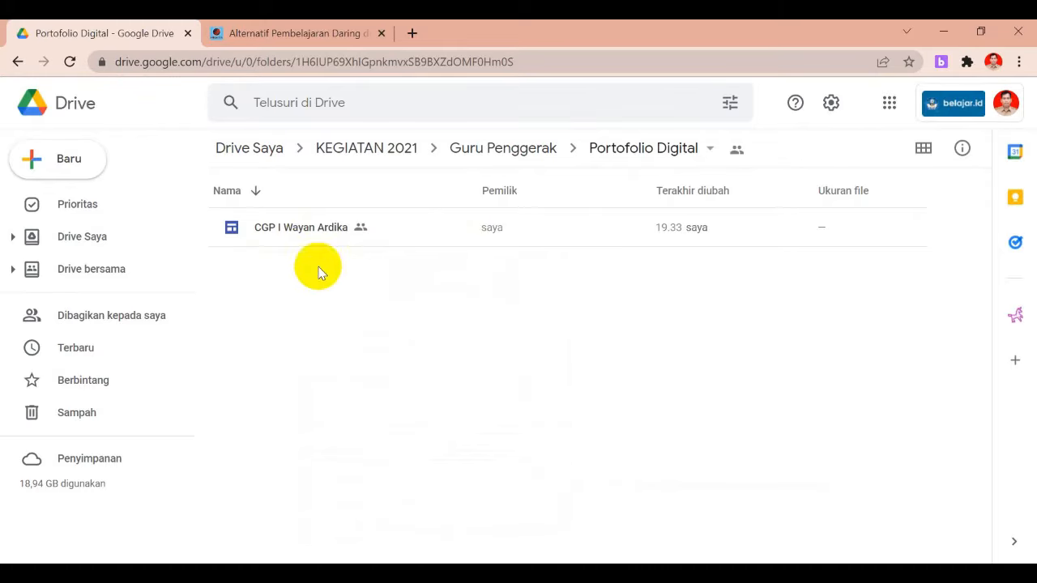
pyautogui.click(54, 166)
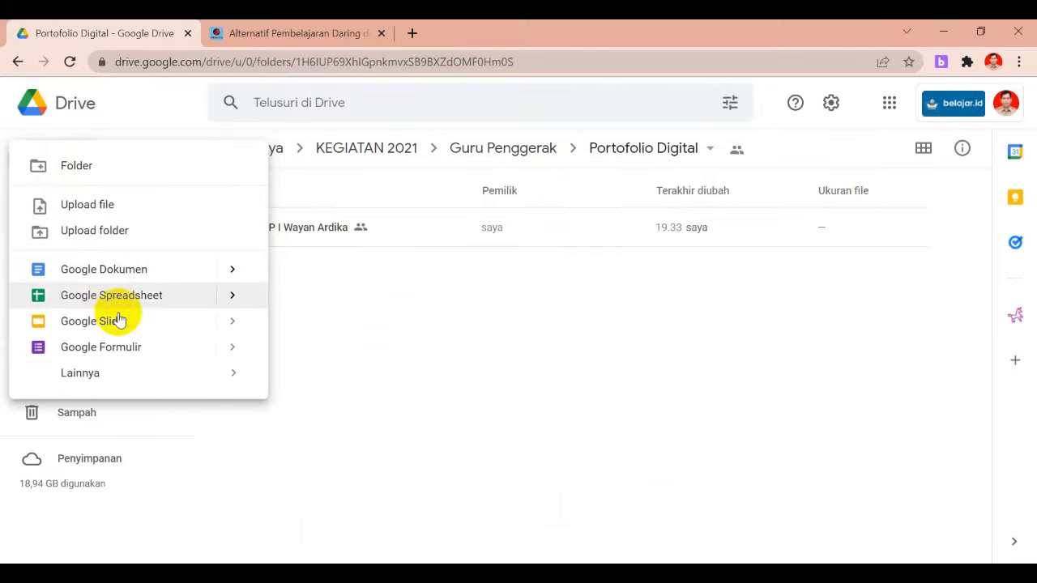
pyautogui.moveTo(134, 381)
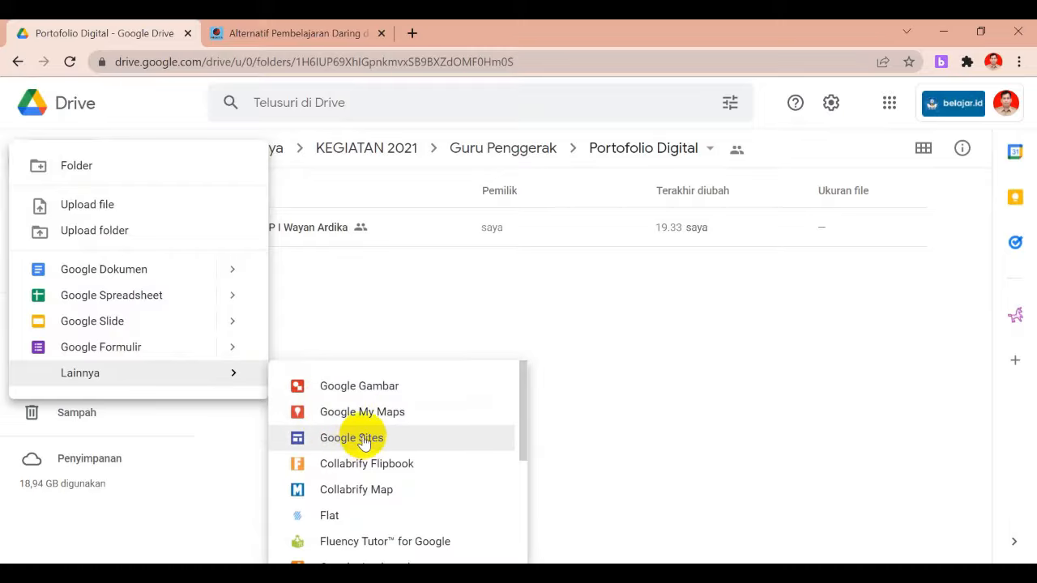
pyautogui.click(371, 439)
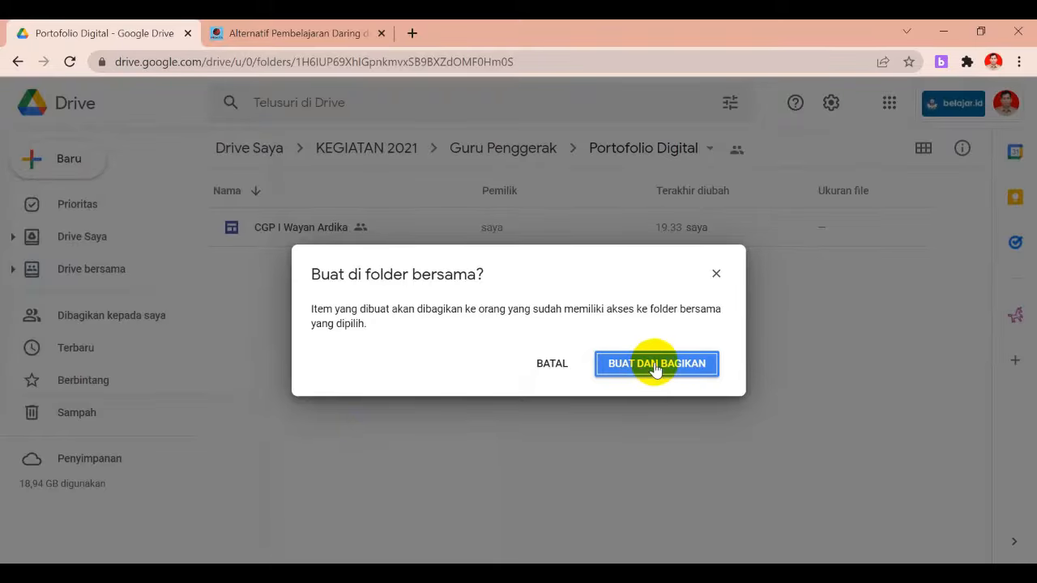
pyautogui.click(655, 364)
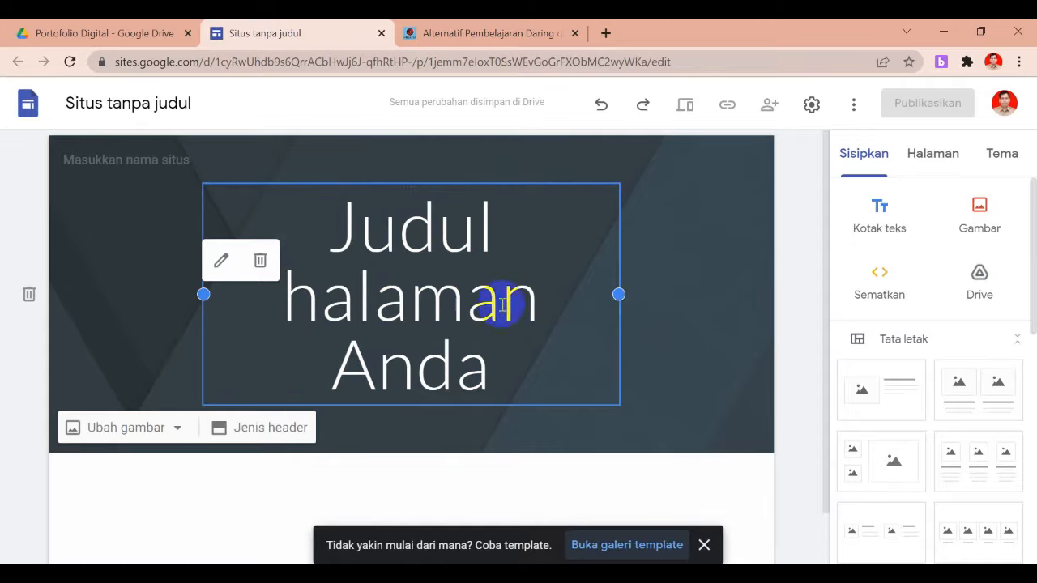
# Rename the untitled site to 'CGP Ardika' and show that name in the header
pyautogui.click(184, 104)
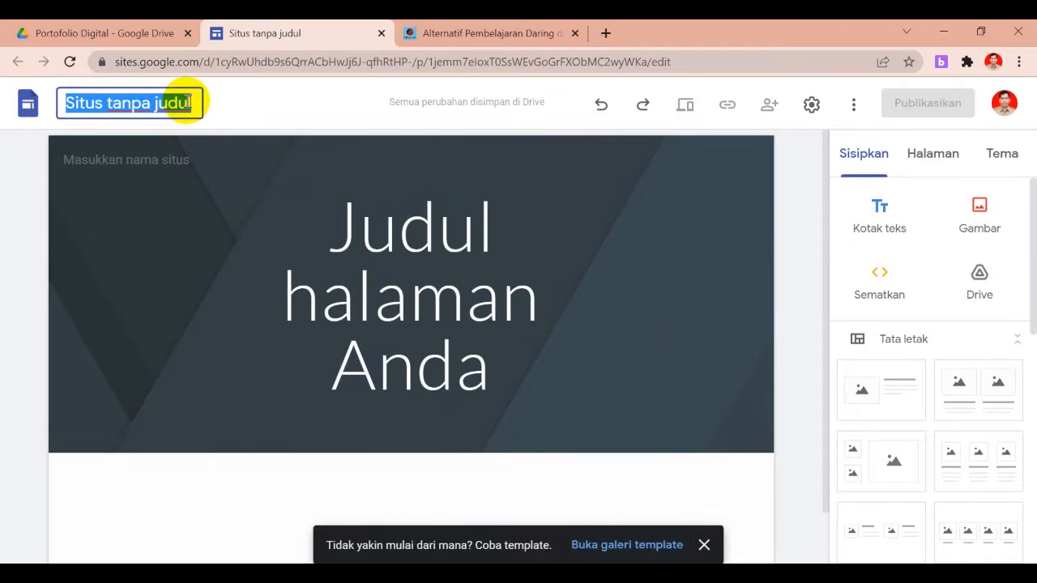
pyautogui.write('CGP Ardika')
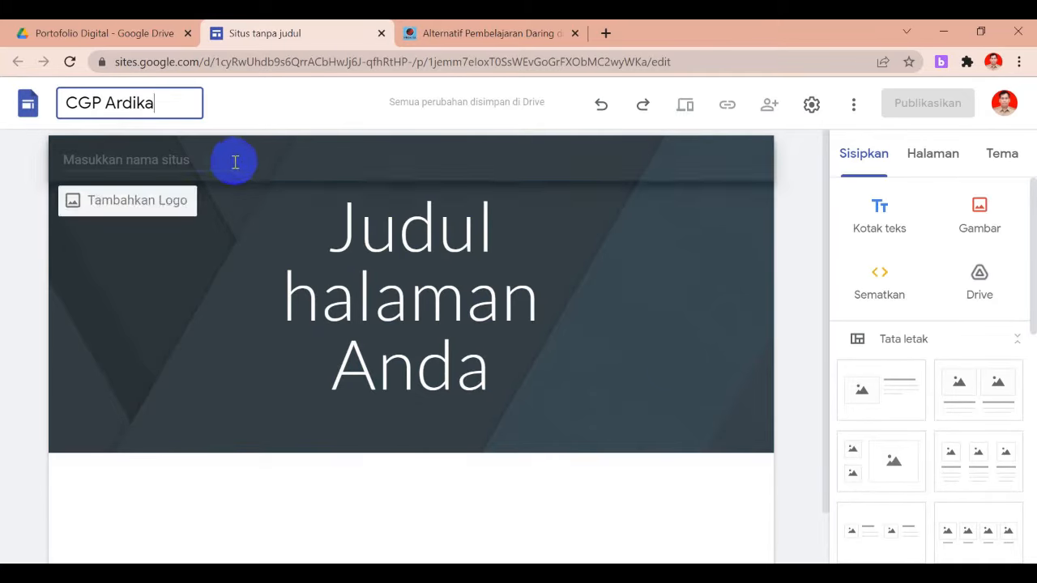
pyautogui.click(164, 161)
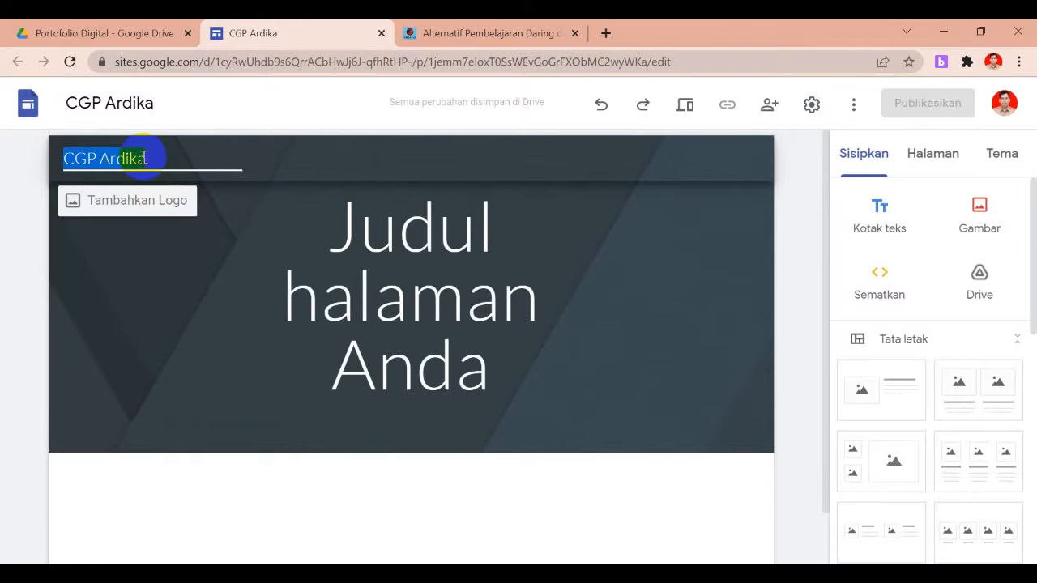
# Delete the placeholder 'Judul halaman Anda' title from the header banner
pyautogui.click(215, 231)
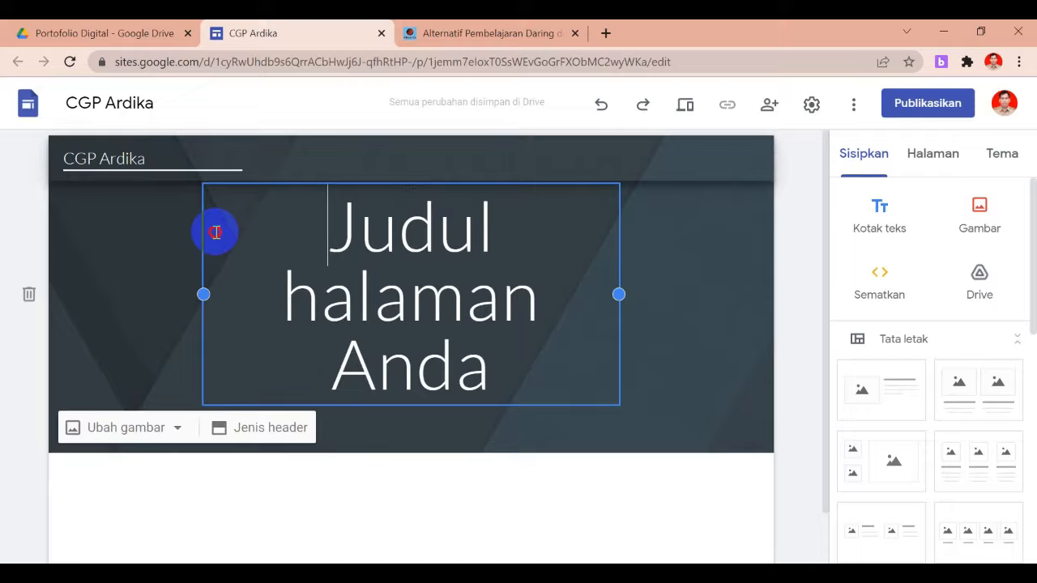
pyautogui.click(146, 160)
pyautogui.click(197, 260)
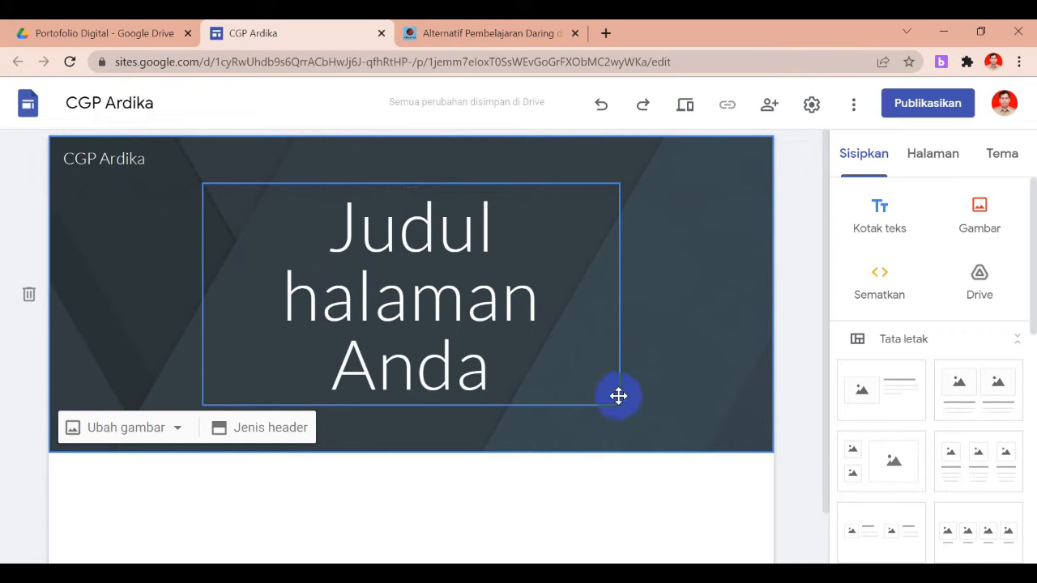
pyautogui.click(614, 398)
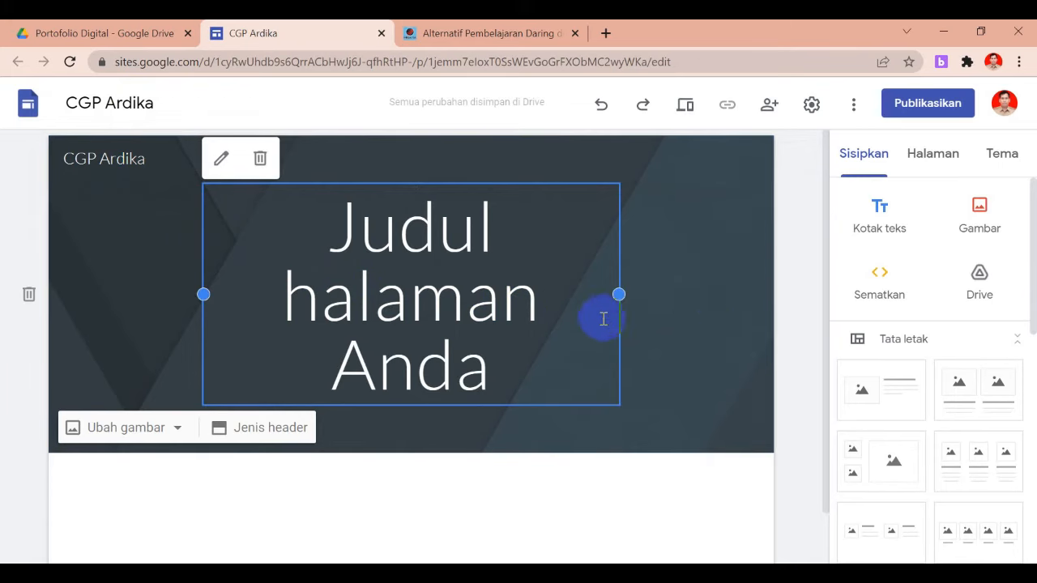
pyautogui.click(260, 158)
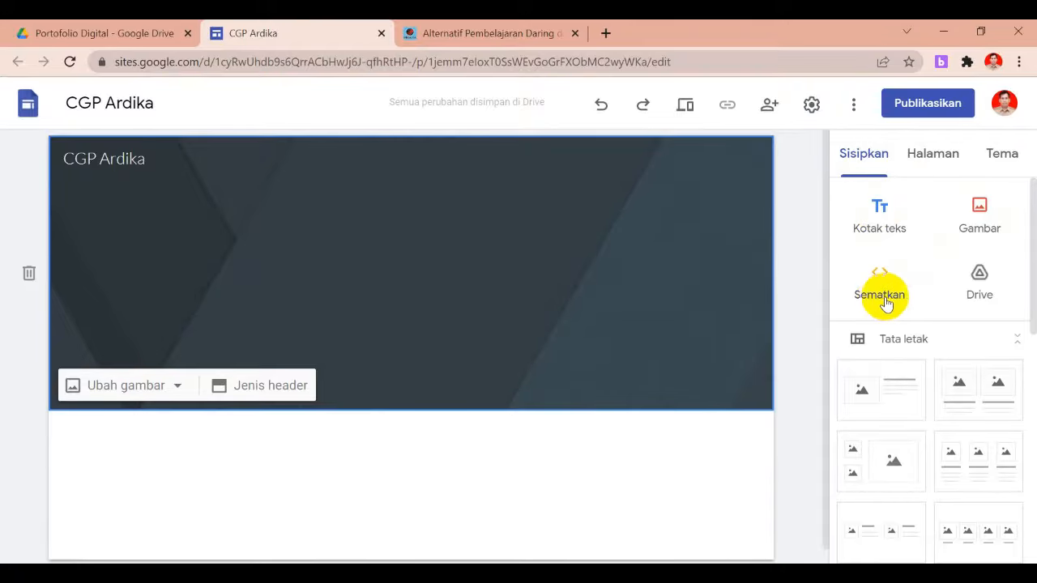
# Scroll through the Insert panel to look over the editor's options
pyautogui.moveTo(1034, 269); pyautogui.dragTo(1035, 318)
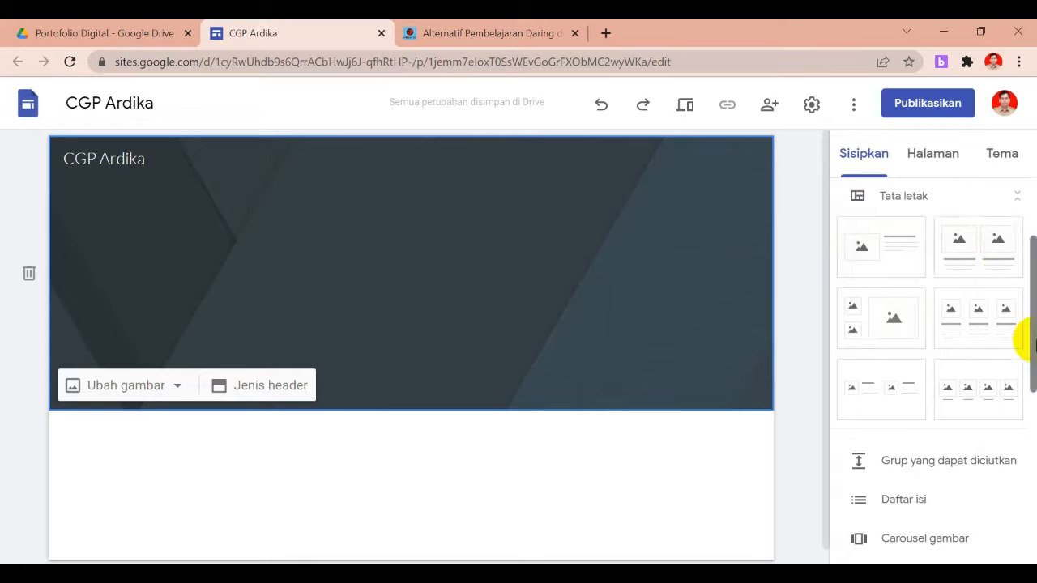
pyautogui.moveTo(1033, 340); pyautogui.dragTo(1026, 398)
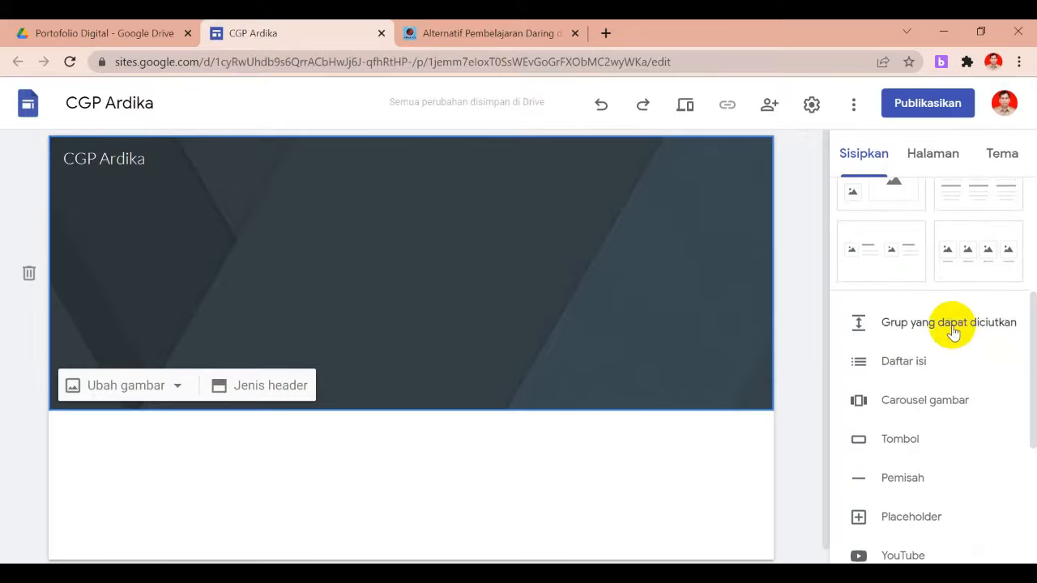
pyautogui.moveTo(1034, 399); pyautogui.dragTo(1026, 446)
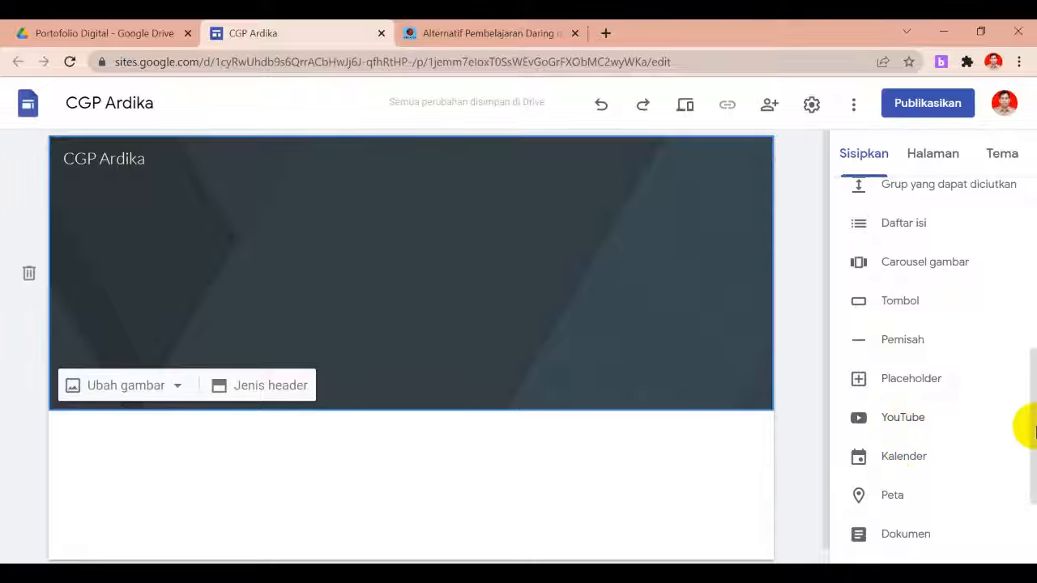
pyautogui.moveTo(1026, 412); pyautogui.dragTo(1034, 474)
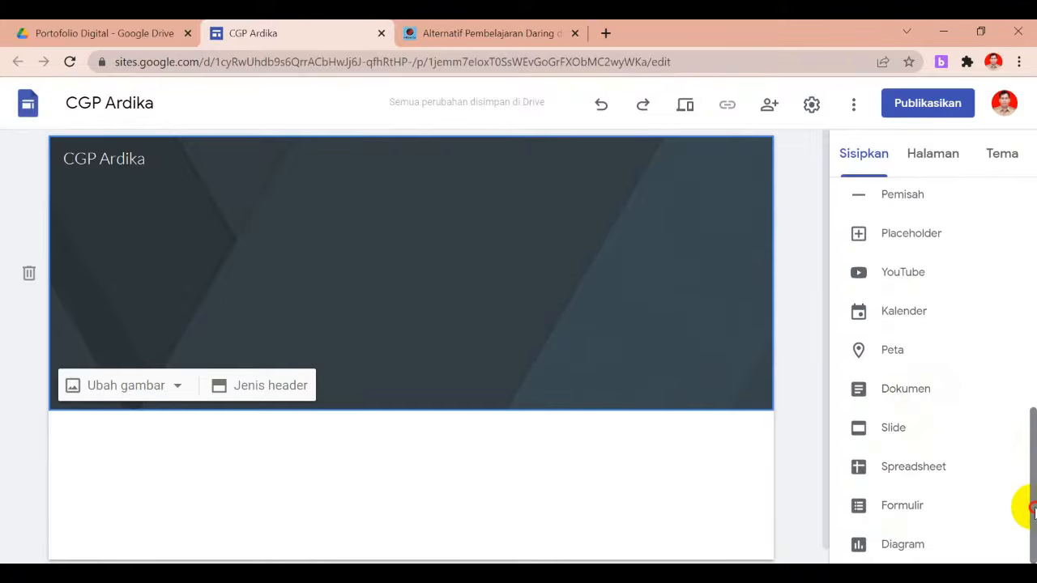
pyautogui.moveTo(1034, 511); pyautogui.dragTo(1034, 275)
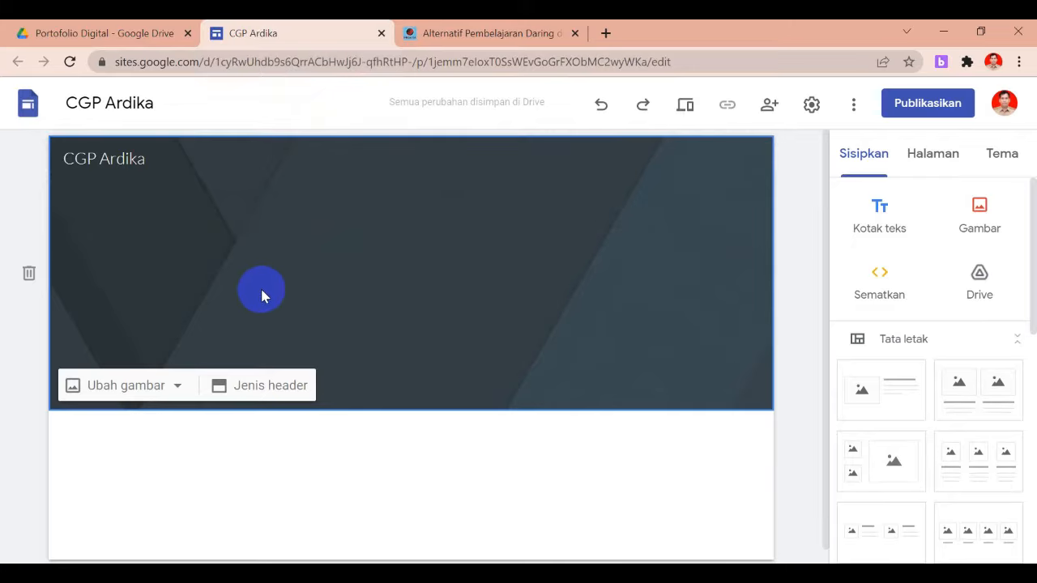
# Browse the header image picker's URL, search, album and Drive sources without choosing anything
pyautogui.click(168, 391)
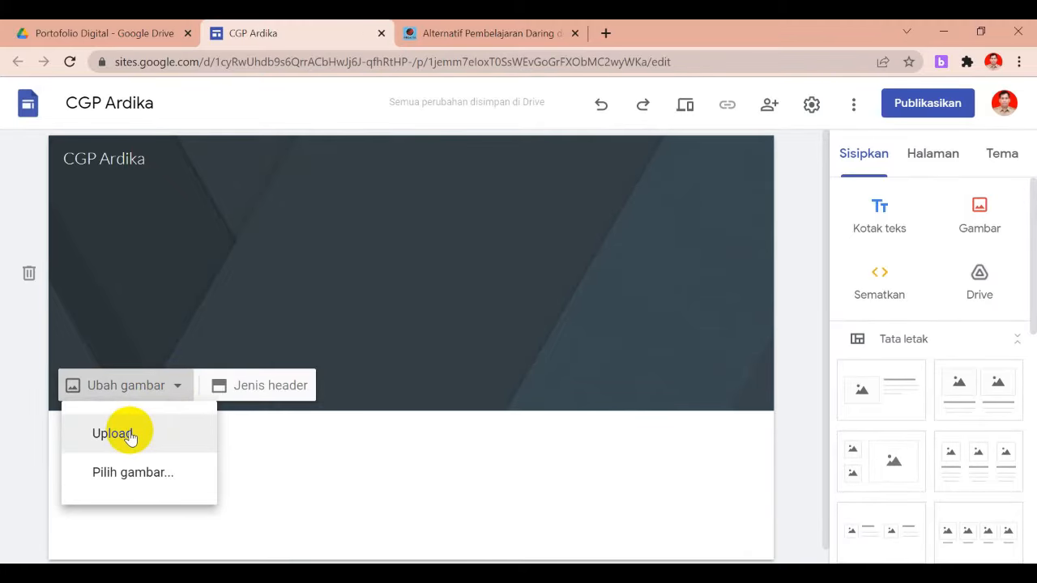
pyautogui.click(142, 470)
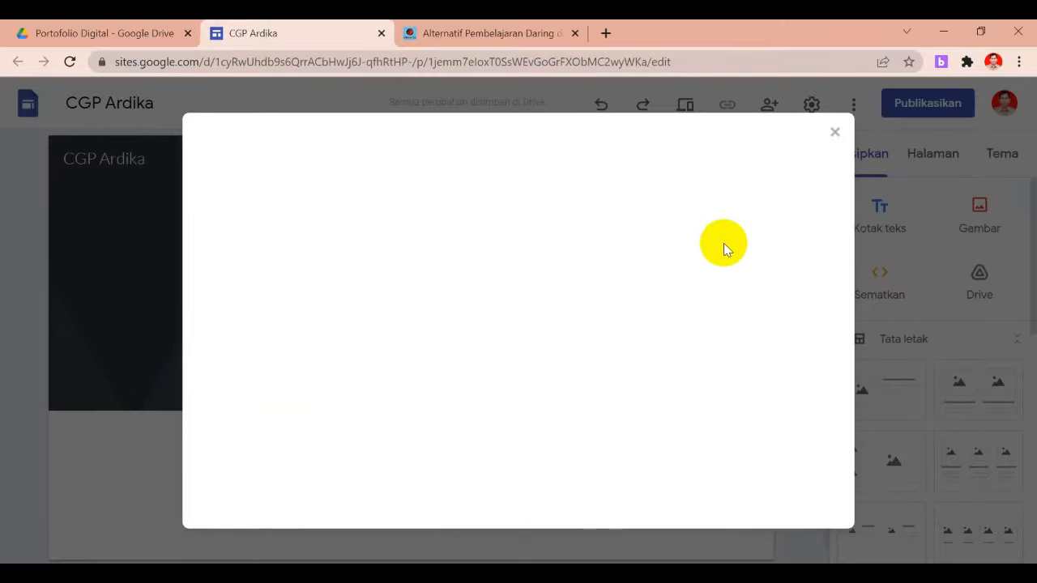
pyautogui.click(839, 132)
pyautogui.click(172, 387)
pyautogui.click(117, 476)
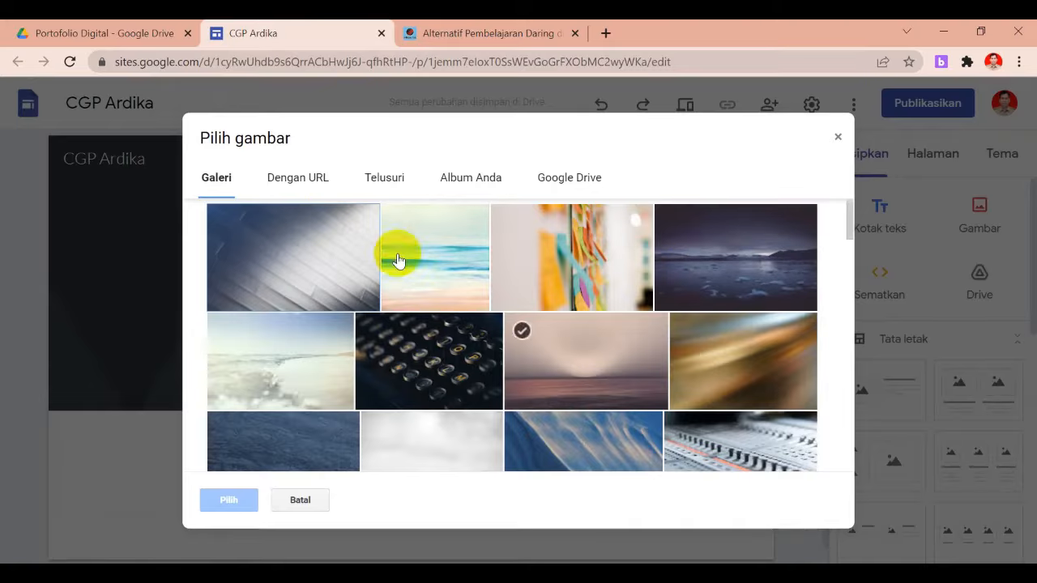
pyautogui.click(324, 184)
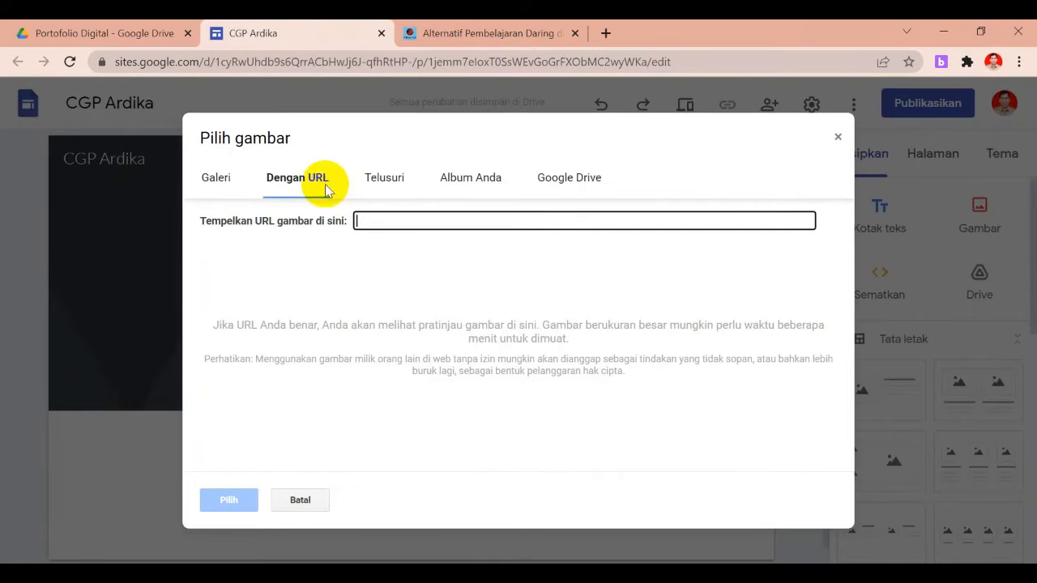
pyautogui.click(375, 181)
pyautogui.click(456, 189)
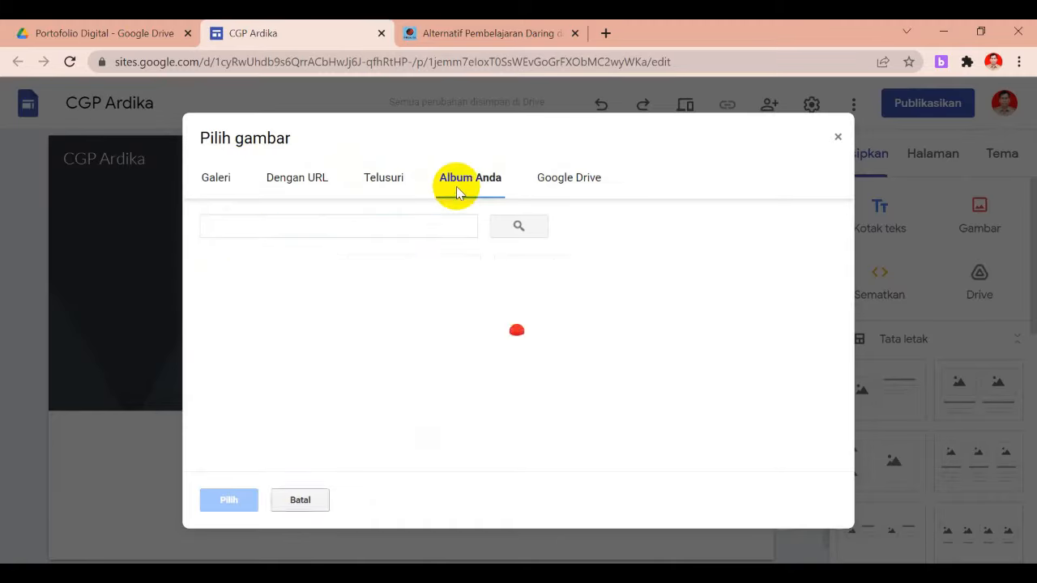
pyautogui.click(570, 180)
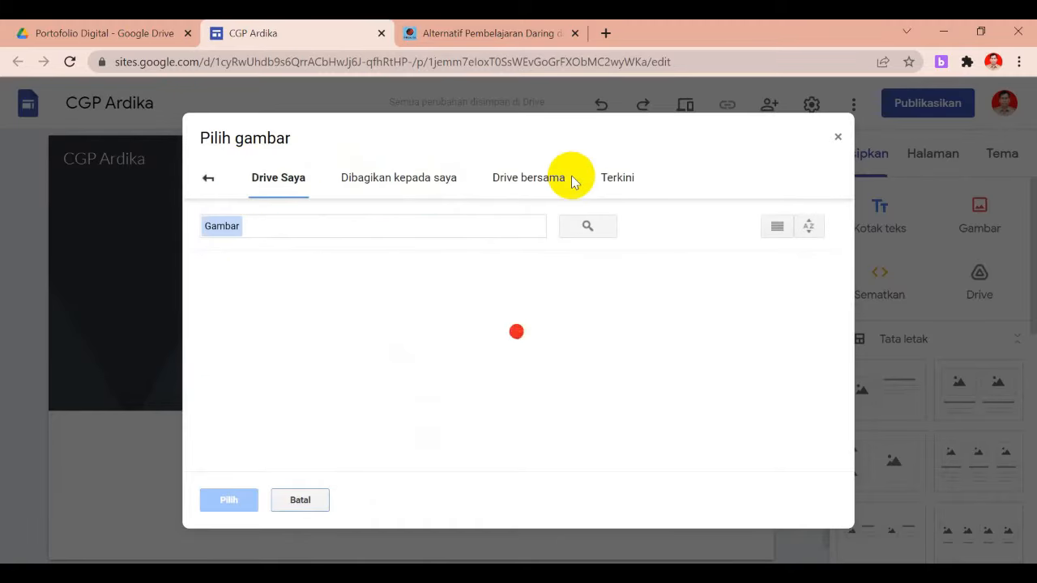
pyautogui.click(837, 136)
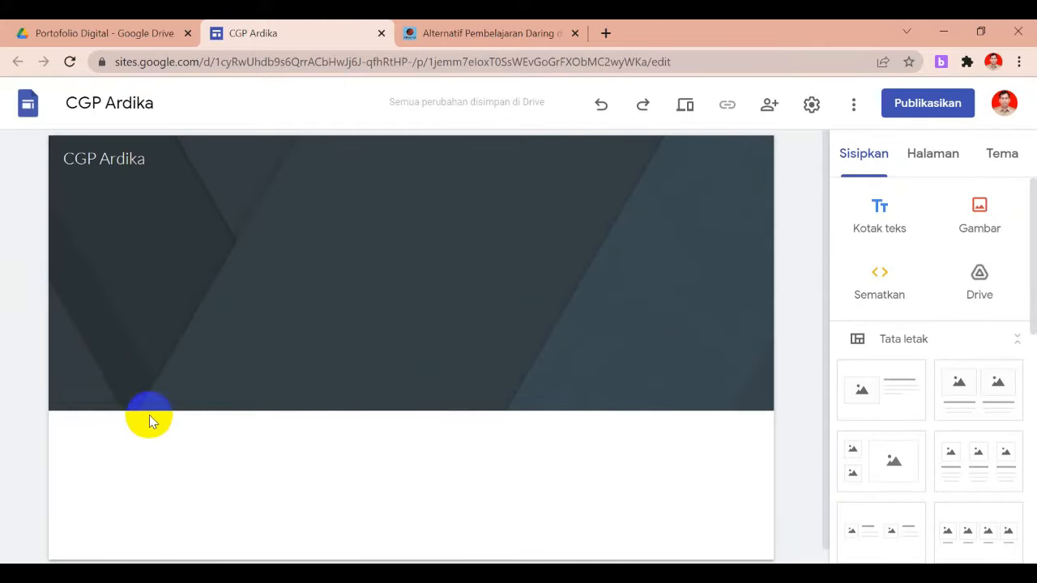
# Upload the Fun Illustrative Art Class picture from the computer as the header background
pyautogui.click(130, 395)
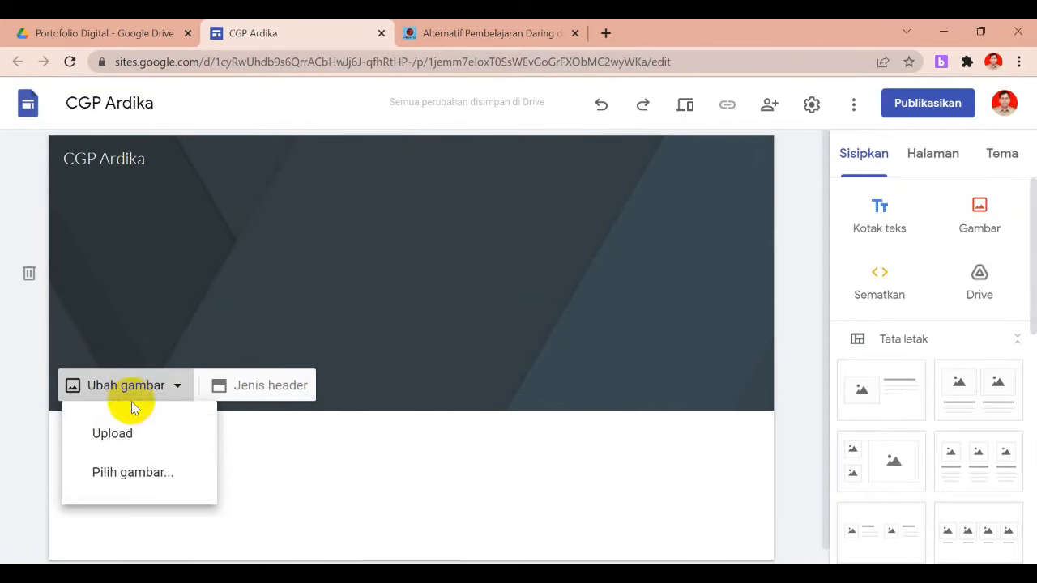
pyautogui.click(113, 434)
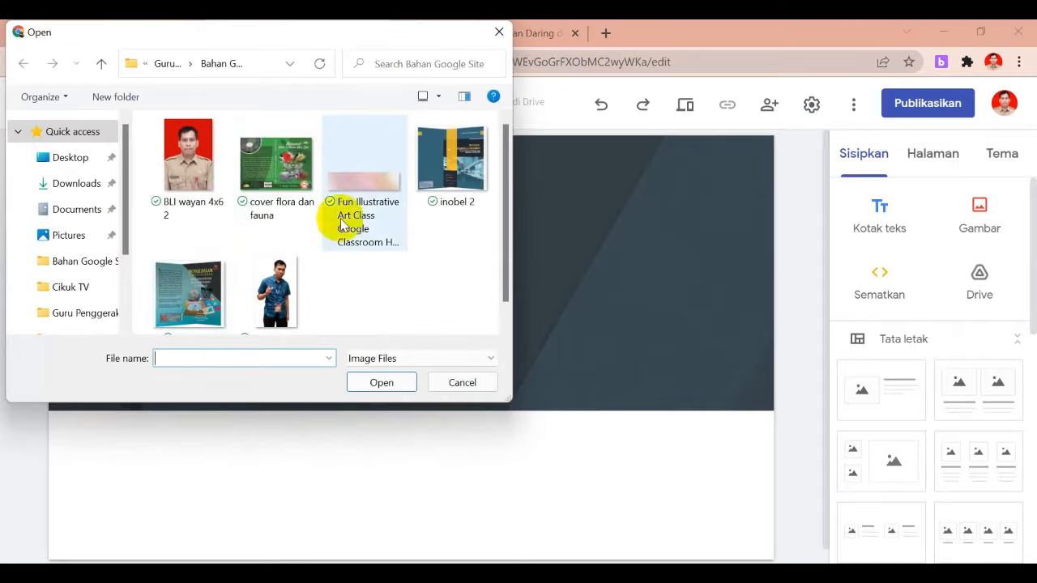
pyautogui.doubleClick(363, 204)
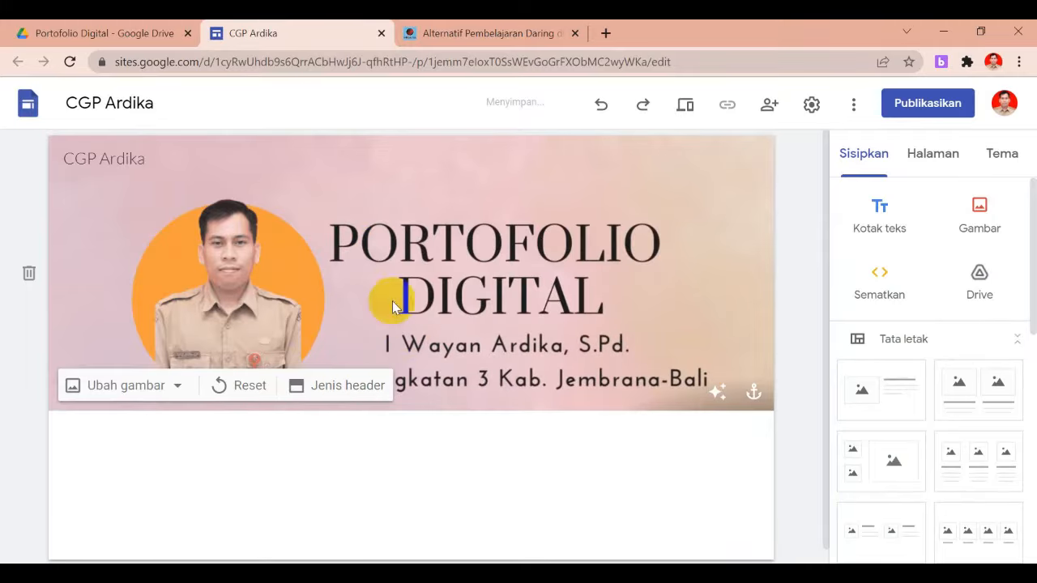
# Open Canva from the overflow bookmarks in a new Chrome tab
pyautogui.click(606, 33)
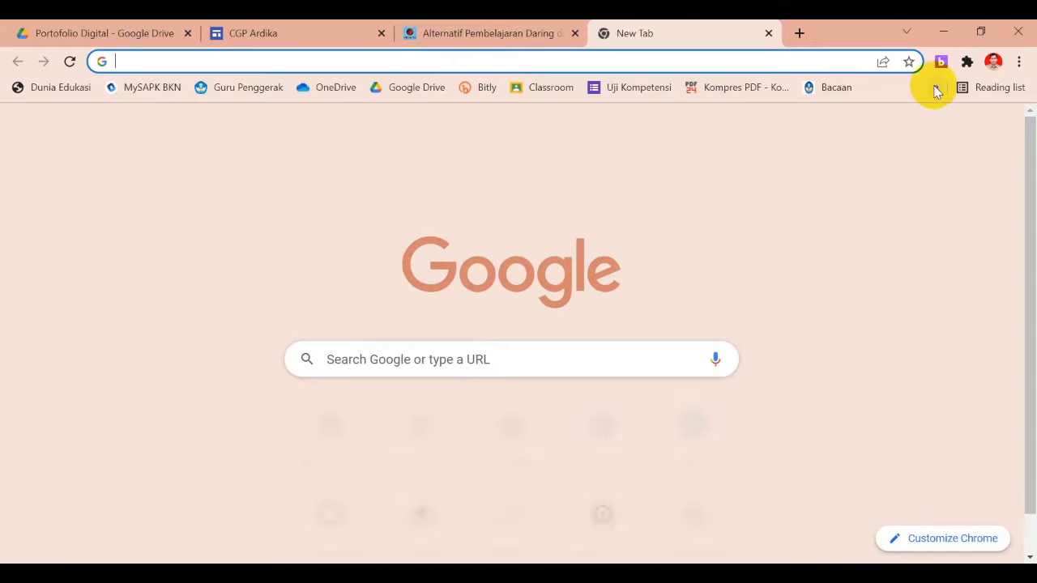
pyautogui.click(936, 88)
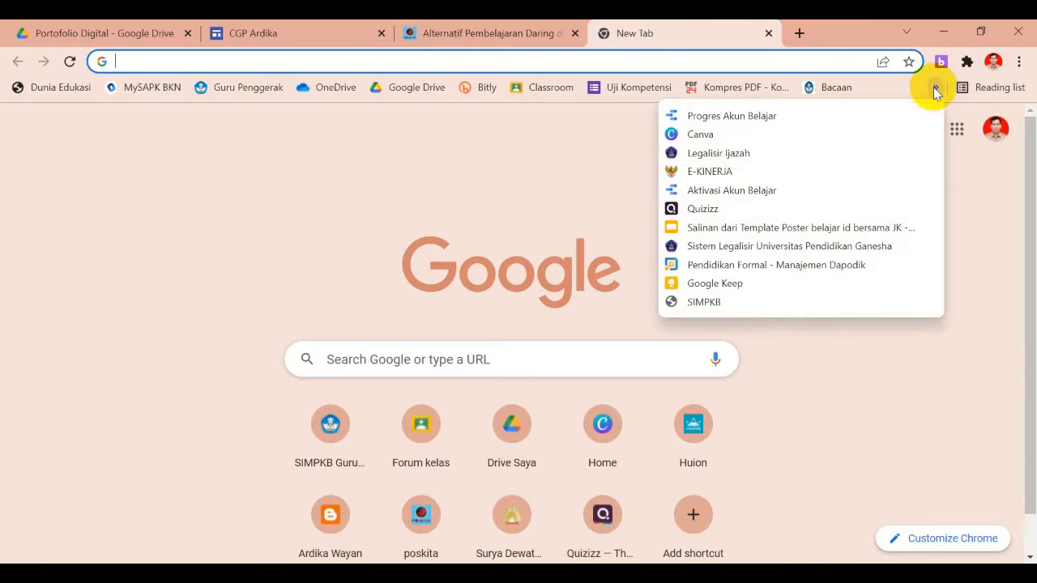
pyautogui.click(732, 136)
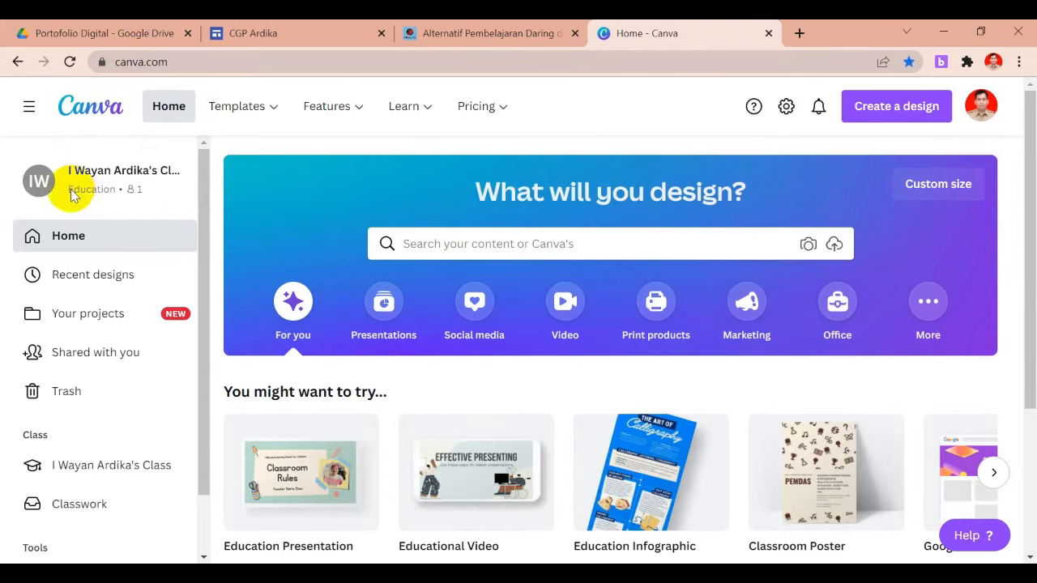
# Enter 'header' in the search box on Canva's home page
pyautogui.click(437, 245)
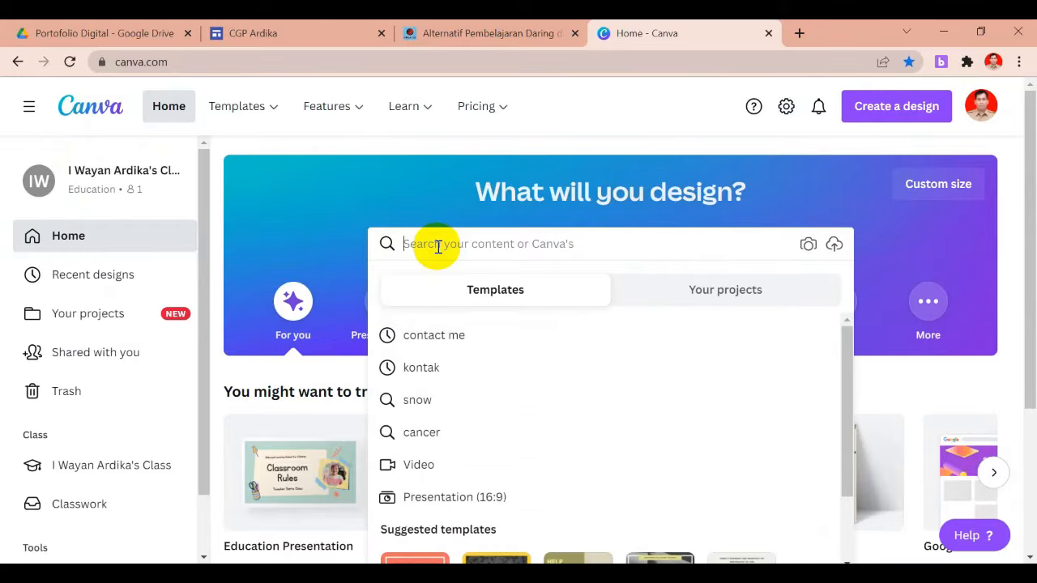
pyautogui.write('h')
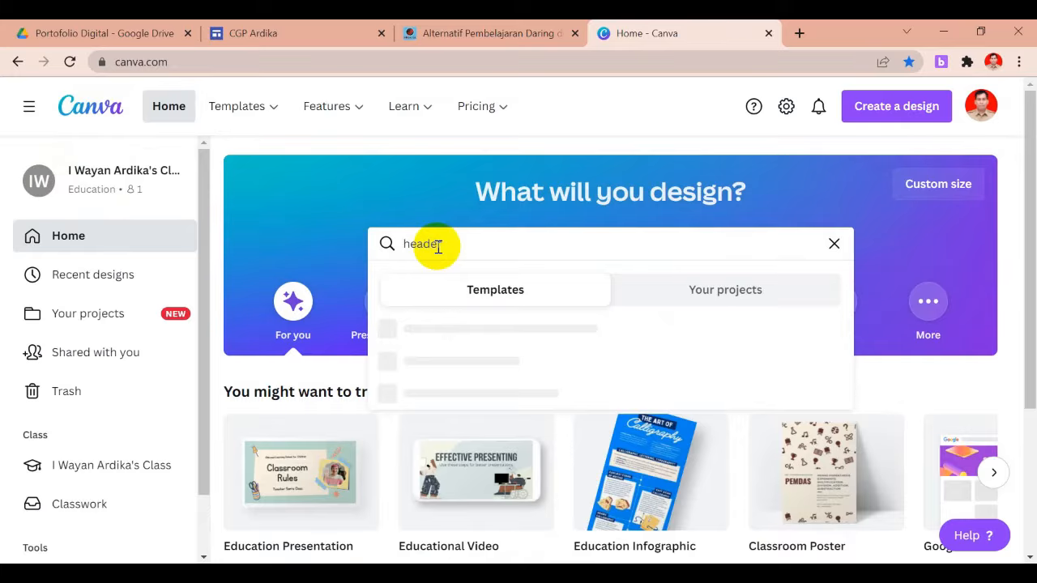
pyautogui.write('eader')
# Search Canva for 'header' and open the Fun Illustrative Art Class header template
pyautogui.press('Return')
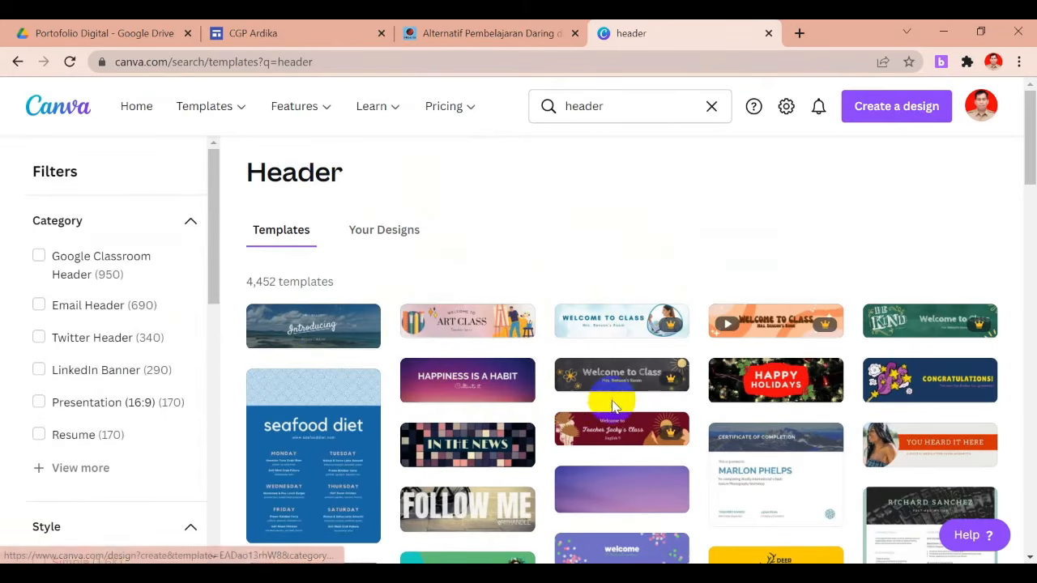
pyautogui.moveTo(1030, 158)
pyautogui.mouseDown()
pyautogui.moveTo(1034, 199)
pyautogui.moveTo(1029, 173)
pyautogui.mouseUp()
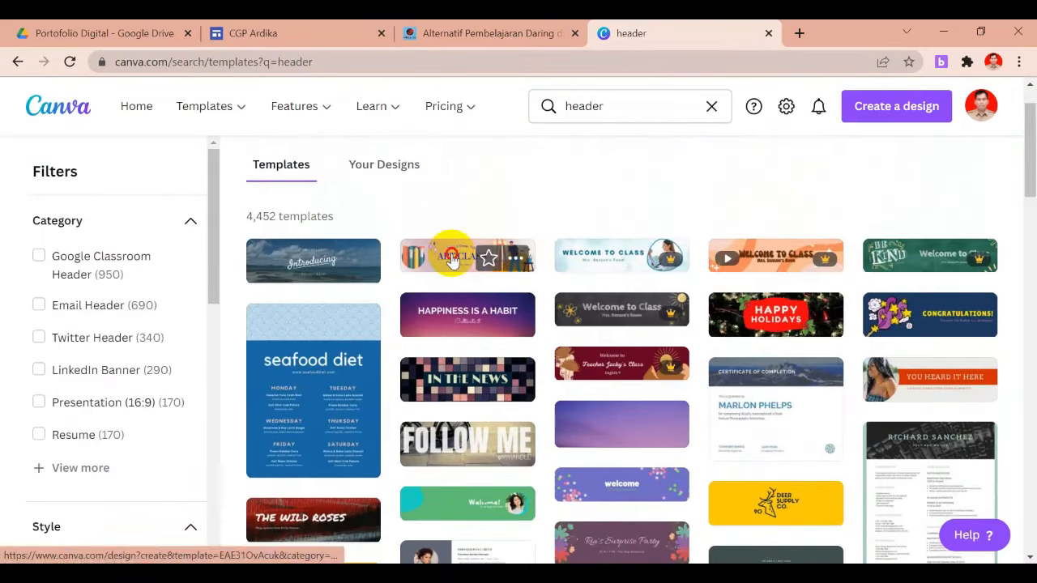
pyautogui.click(452, 258)
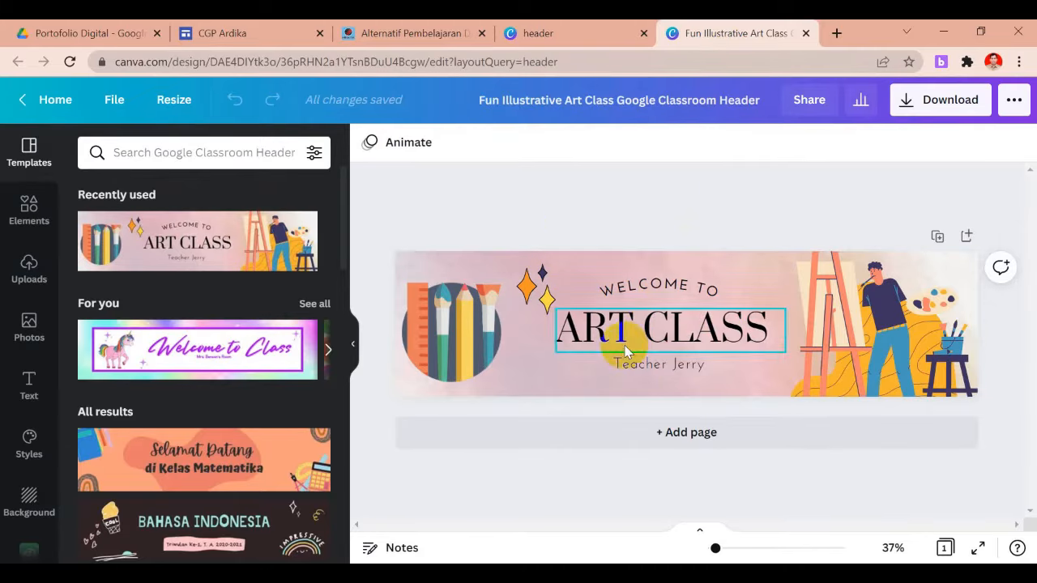
# Replace the template's ART CLASS headline with 'FORTOFOLIO DIGITAL'
pyautogui.click(581, 294)
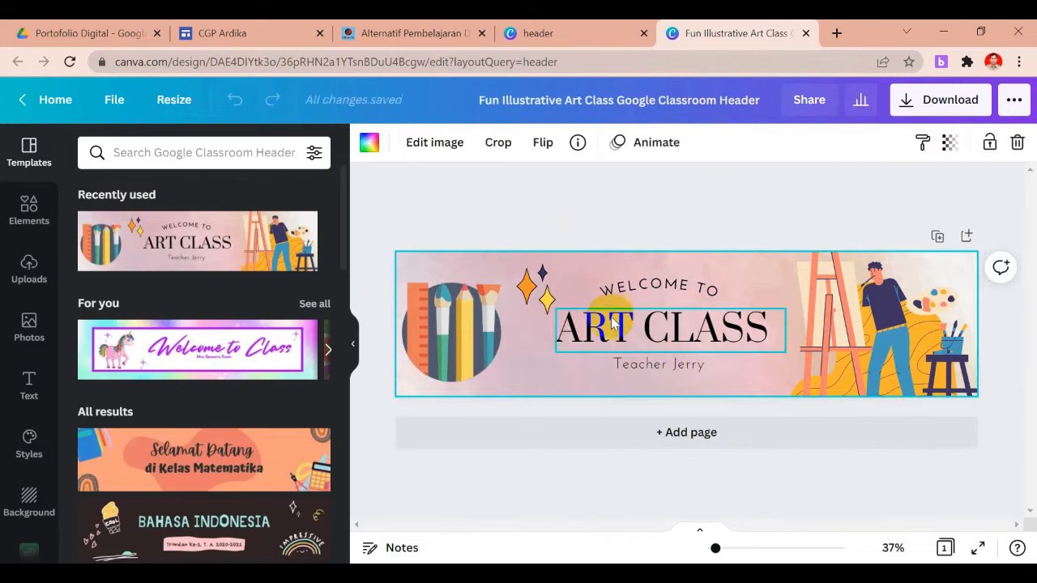
pyautogui.click(614, 324)
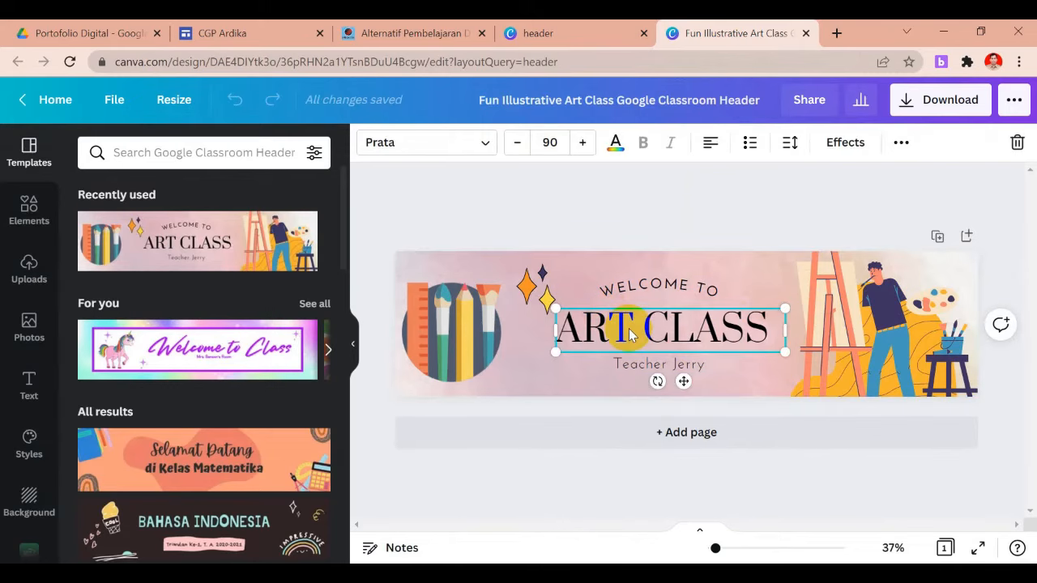
pyautogui.doubleClick(629, 328)
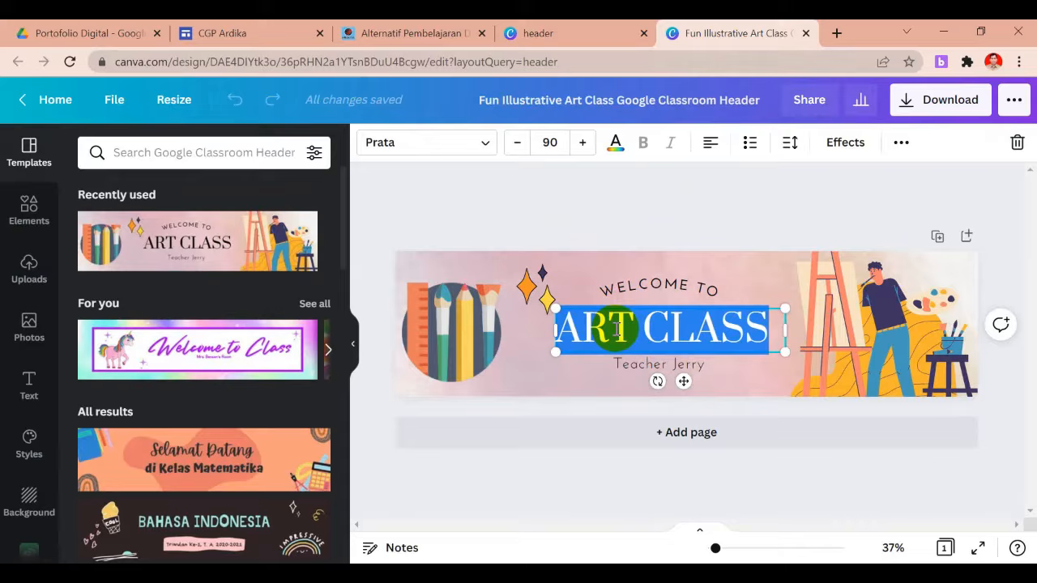
pyautogui.write('FO')
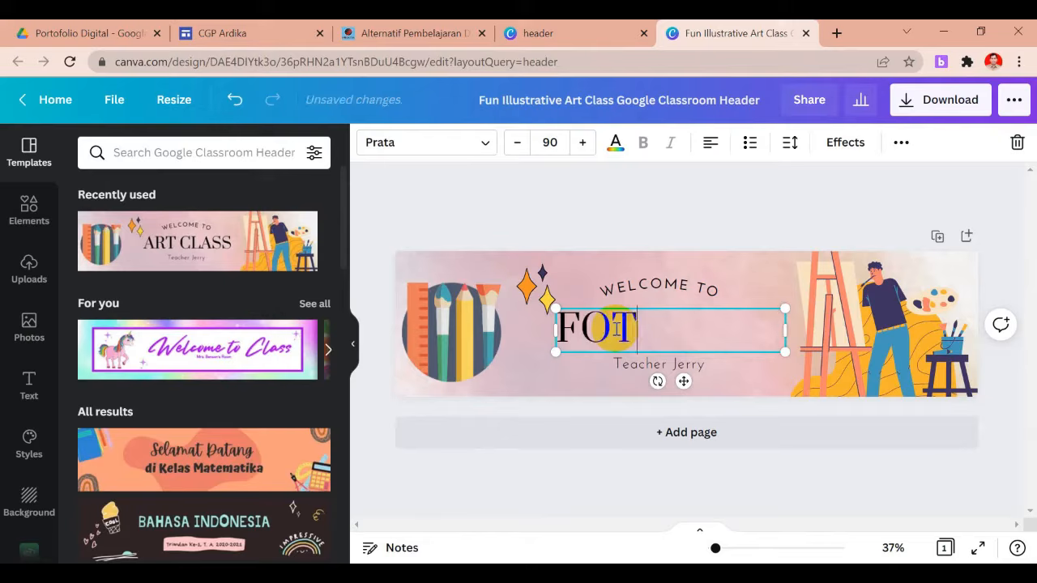
pyautogui.write('RTO')
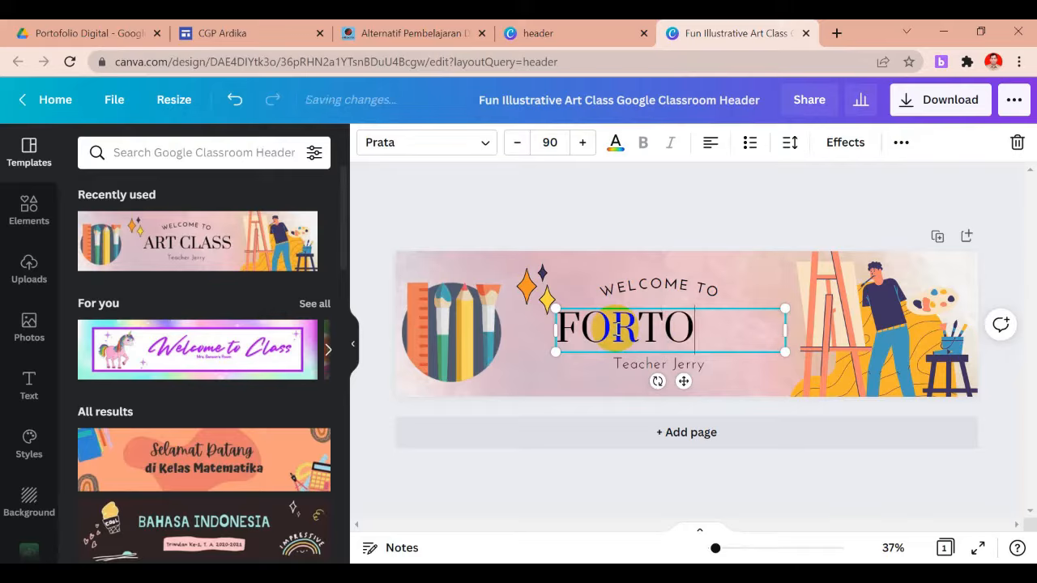
pyautogui.write('FOLIO DID')
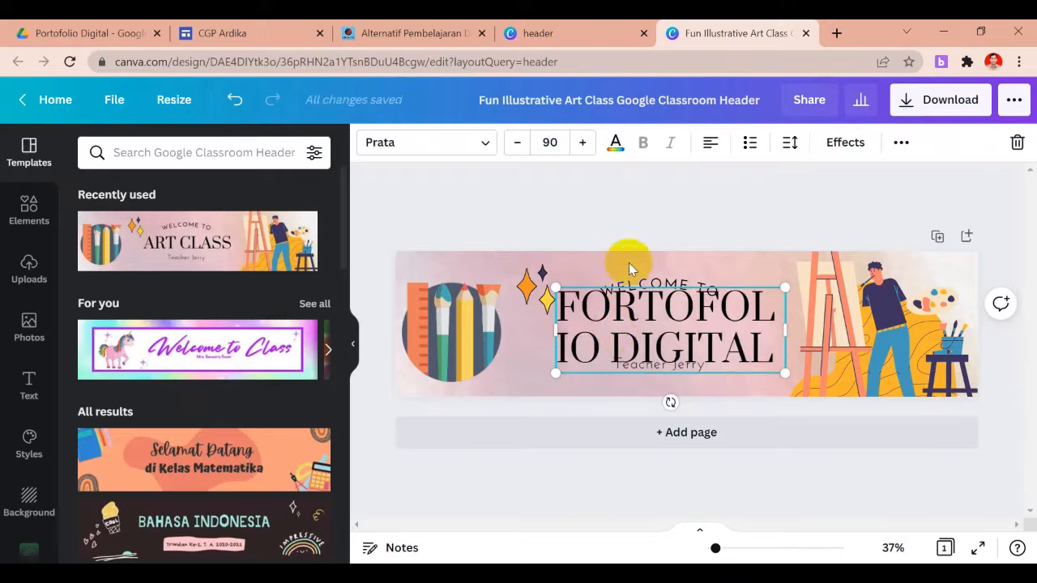
pyautogui.click(644, 284)
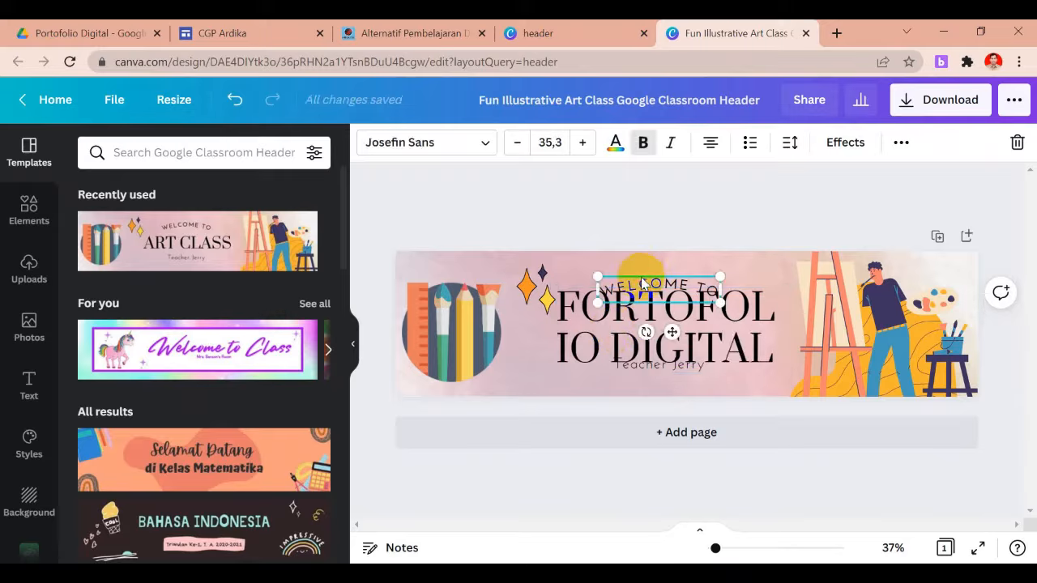
# Delete the WELCOME TO text and move the teacher-name line below the headline
pyautogui.rightClick(642, 281)
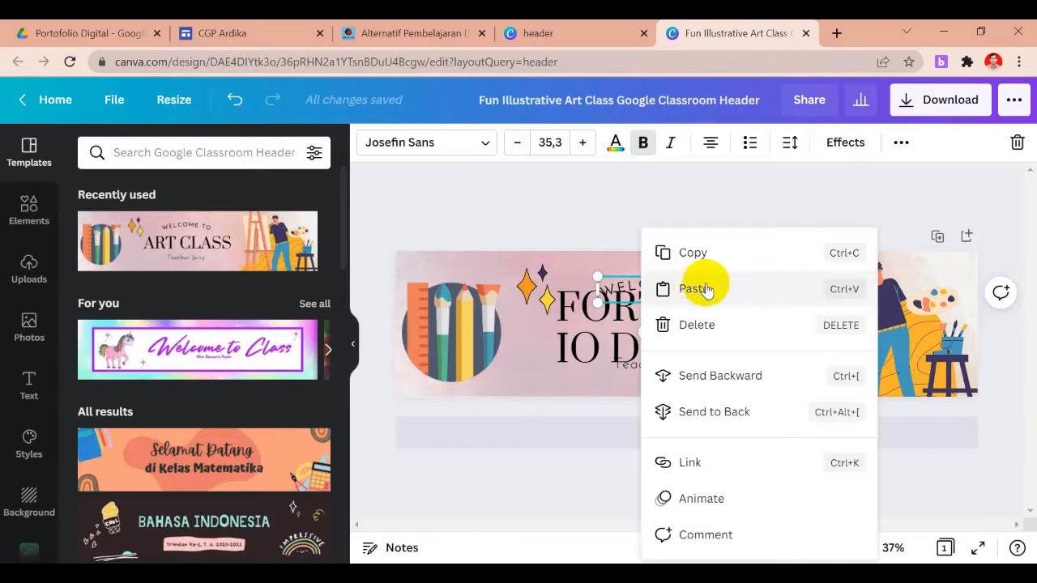
pyautogui.click(705, 325)
pyautogui.click(663, 365)
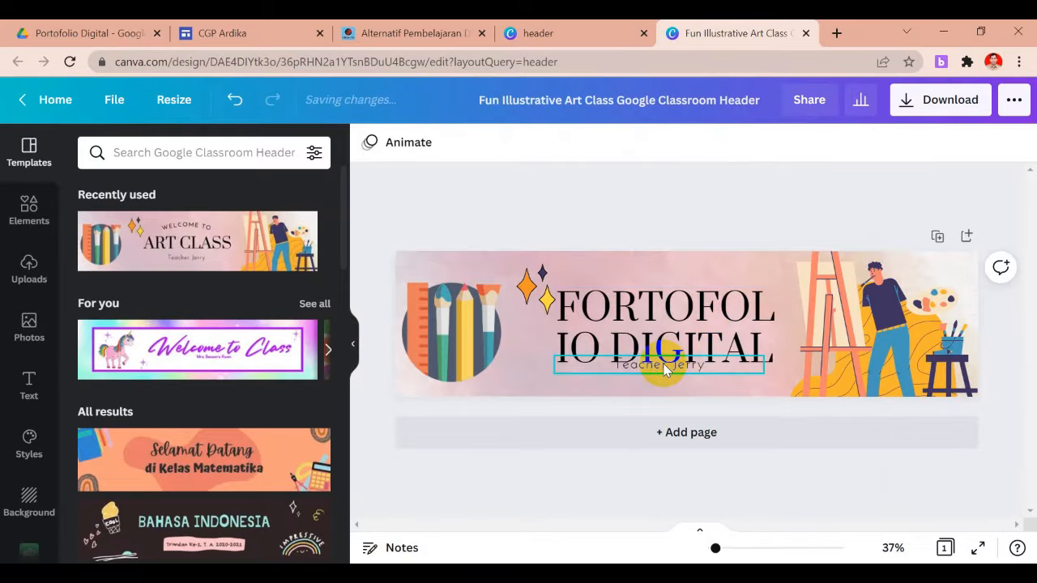
pyautogui.moveTo(663, 369); pyautogui.dragTo(665, 384)
# Delete the artist illustration and shift the FORTOFOLIO DIGITAL headline upward
pyautogui.click(716, 321)
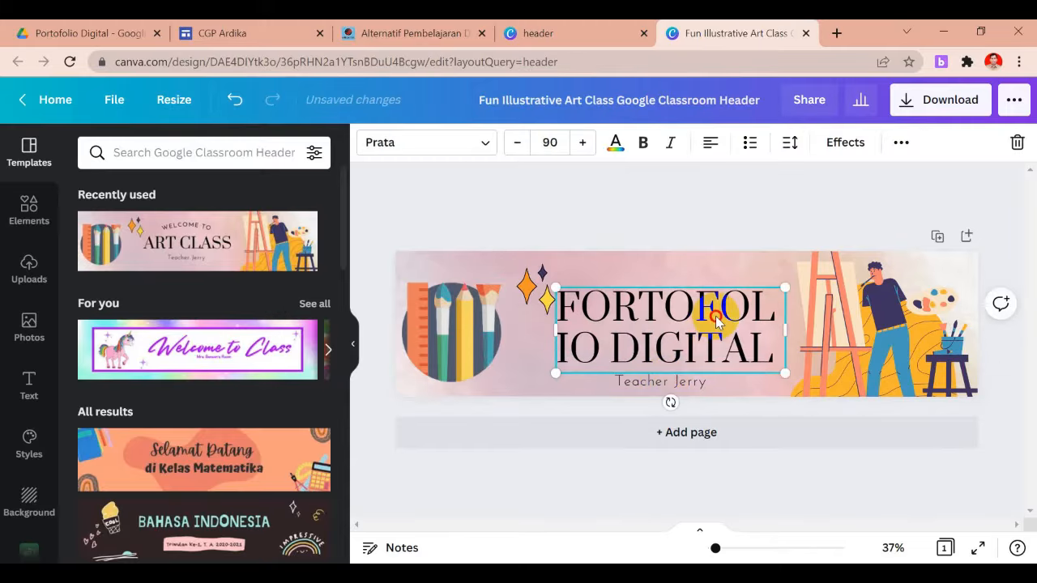
pyautogui.click(851, 316)
pyautogui.rightClick(851, 316)
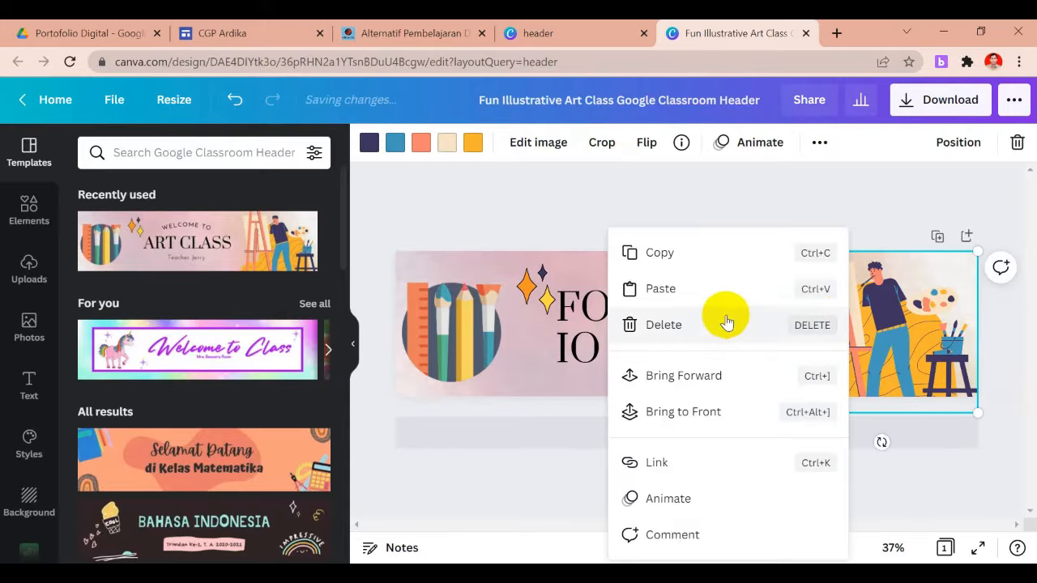
pyautogui.click(703, 327)
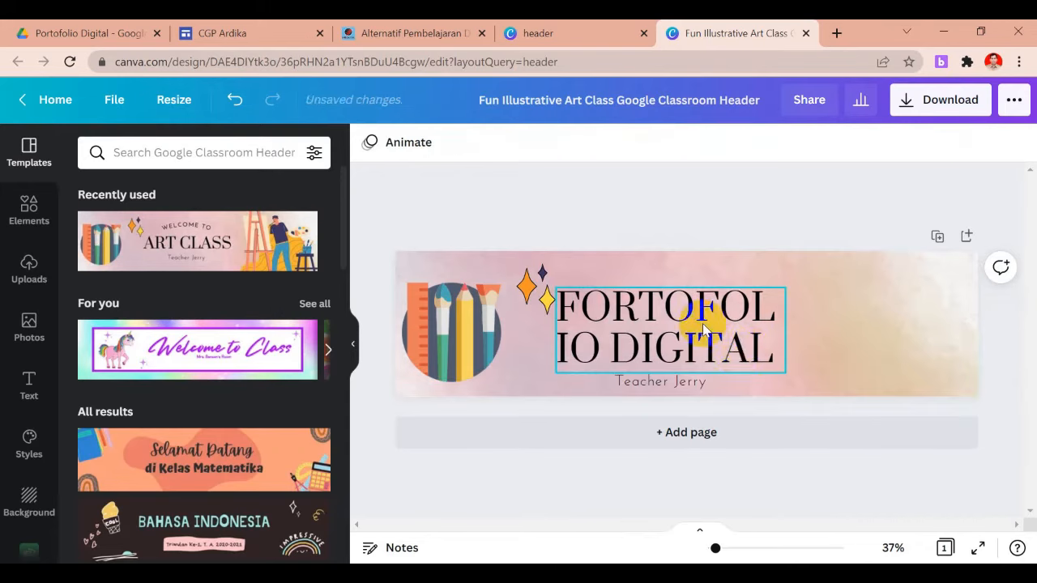
pyautogui.moveTo(760, 334); pyautogui.dragTo(569, 315)
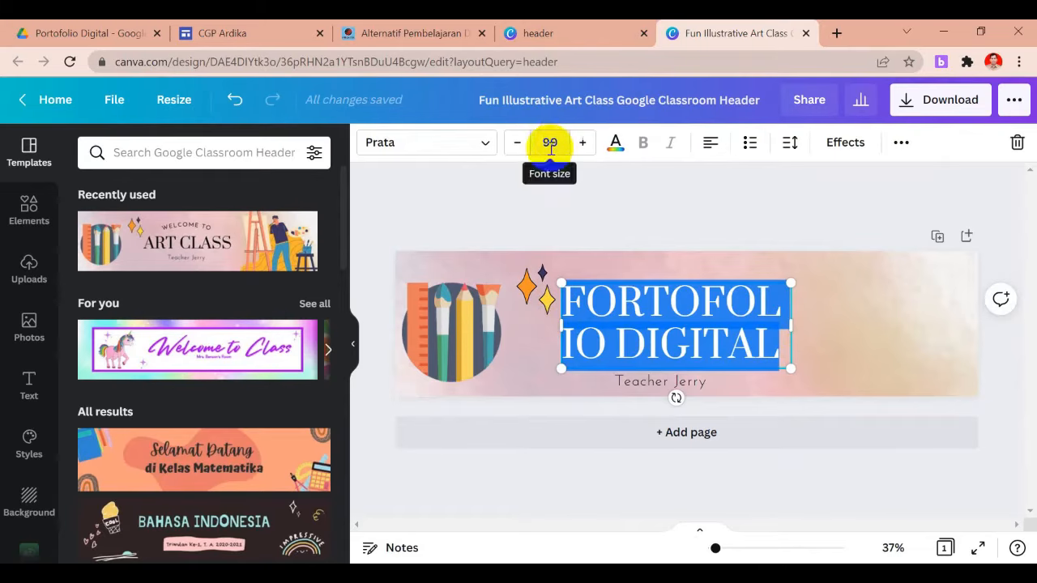
# Shrink the headline font to size 73 so FORTOFOLIO fits on one line
pyautogui.click(519, 143)
pyautogui.click(520, 144)
pyautogui.click(520, 144)
pyautogui.click(519, 143)
pyautogui.click(521, 143)
pyautogui.click(521, 143)
pyautogui.click(521, 143)
pyautogui.click(521, 144)
pyautogui.click(521, 143)
pyautogui.click(521, 144)
pyautogui.click(521, 143)
pyautogui.click(521, 143)
# Centre-align the FORTOFOLIO DIGITAL headline and nudge it slightly right and up
pyautogui.click(710, 146)
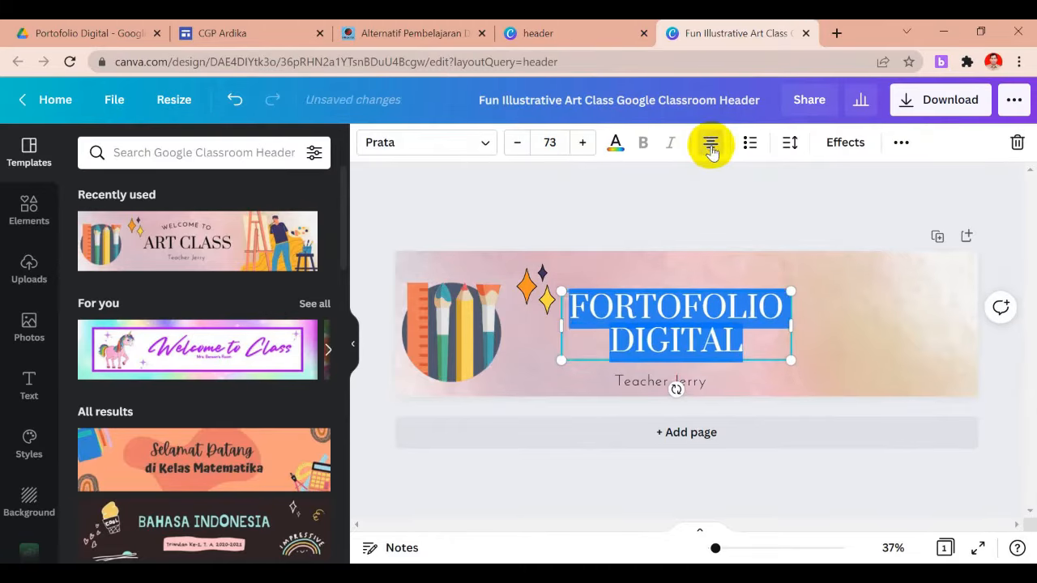
pyautogui.click(711, 146)
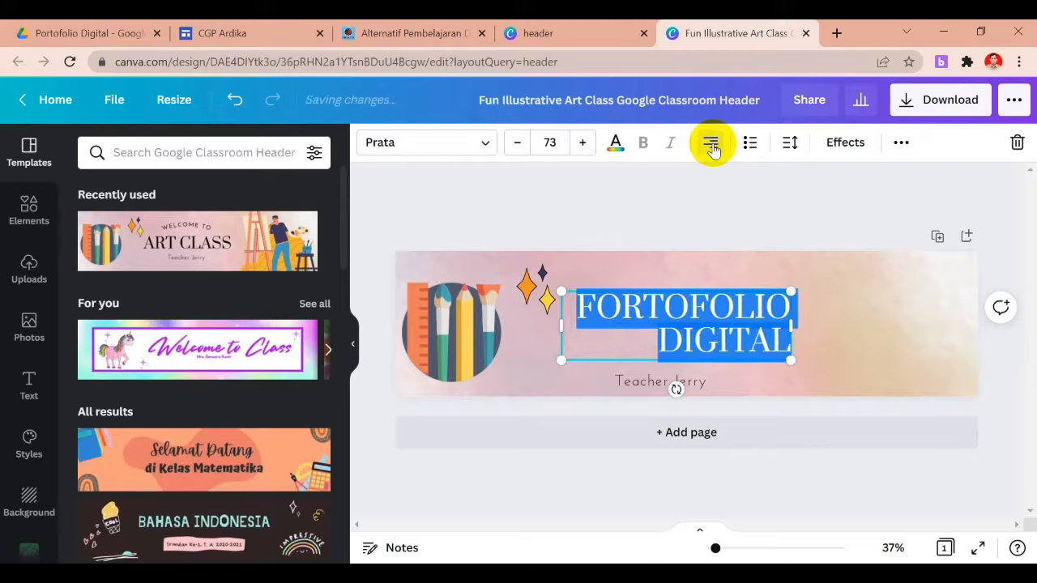
pyautogui.click(711, 146)
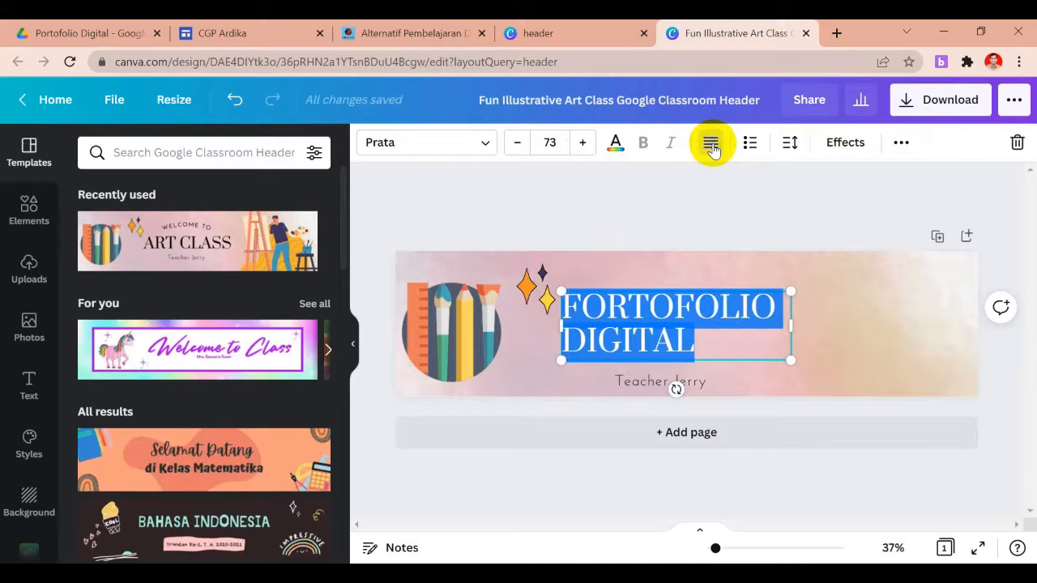
pyautogui.click(712, 146)
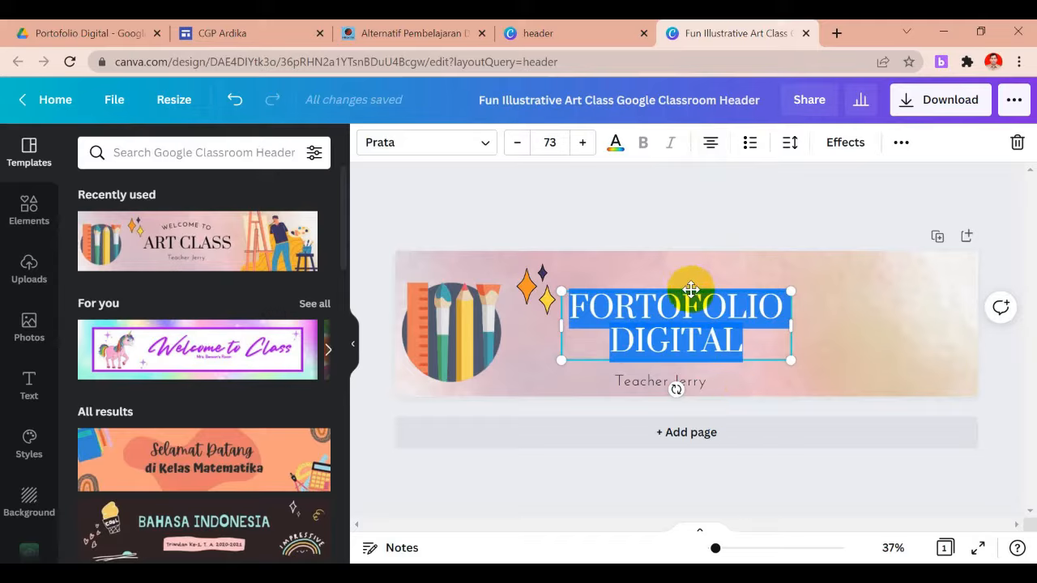
pyautogui.moveTo(691, 290); pyautogui.dragTo(694, 287)
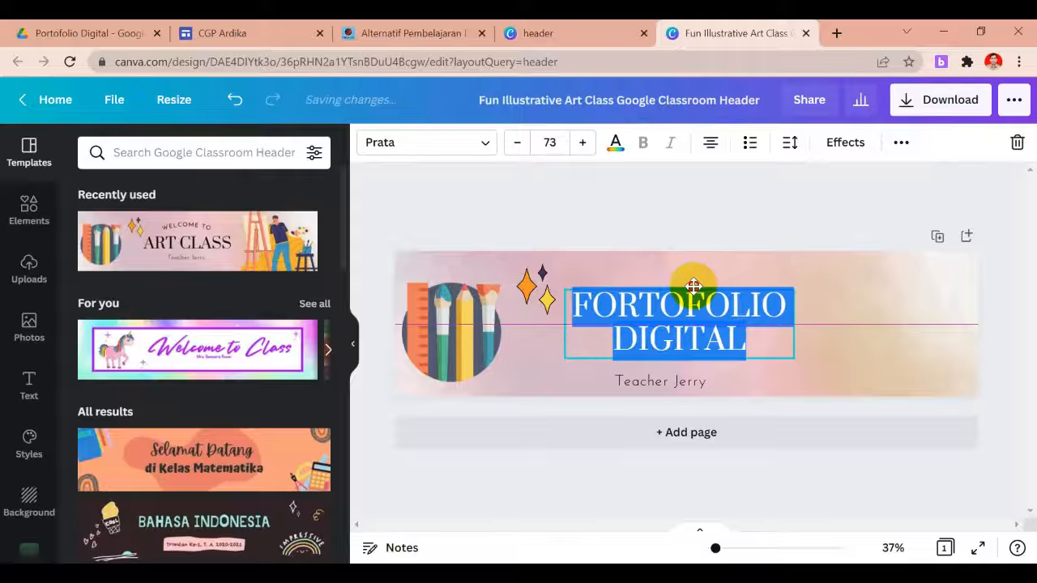
pyautogui.click(537, 291)
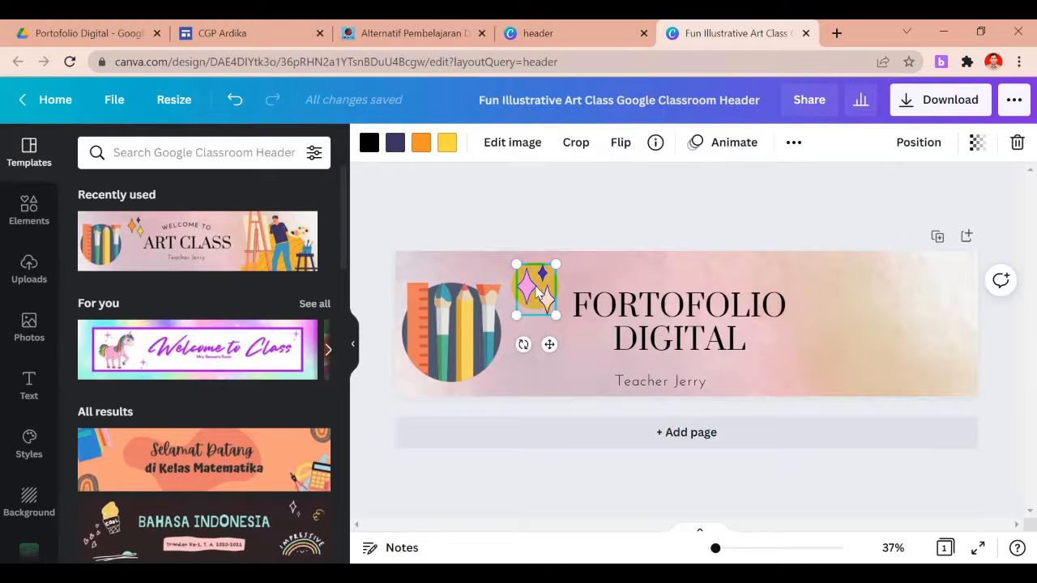
# Delete the sparkles graphic from the header
pyautogui.rightClick(537, 292)
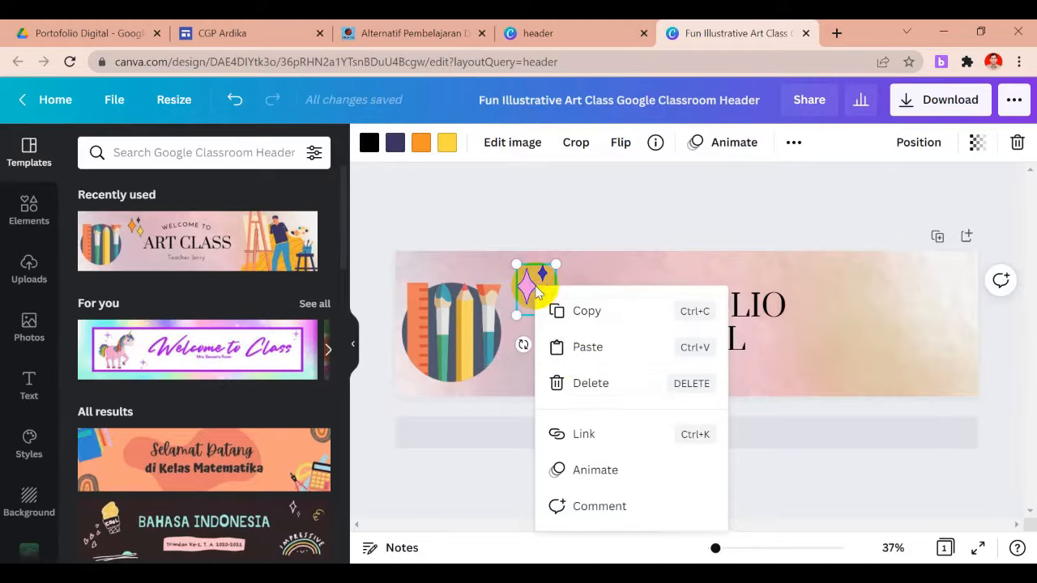
pyautogui.click(589, 382)
pyautogui.click(474, 348)
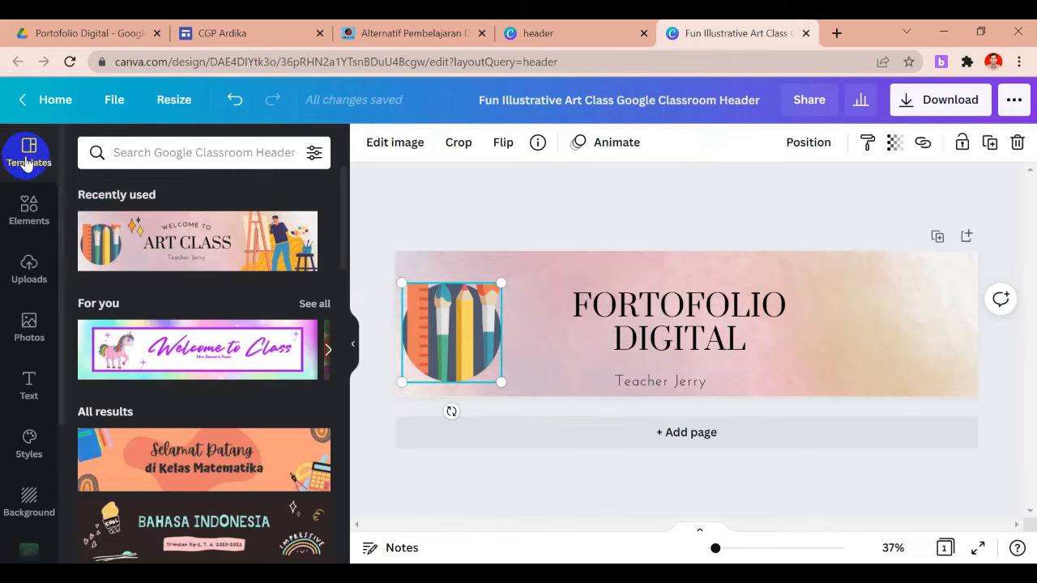
# Show the uploaded media and scroll down to the staff portrait photos
pyautogui.click(37, 265)
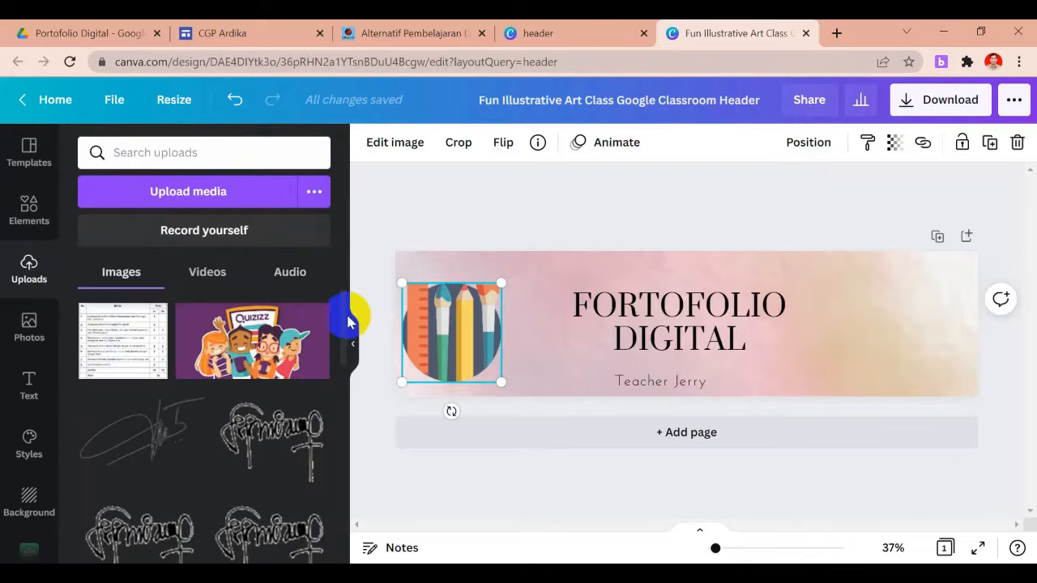
pyautogui.moveTo(345, 317); pyautogui.dragTo(343, 294)
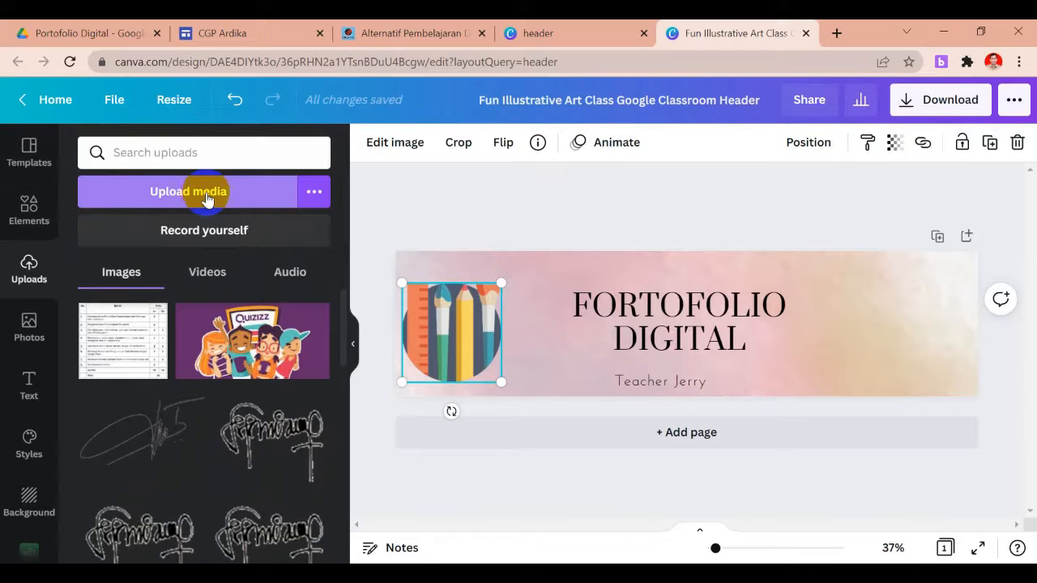
pyautogui.moveTo(345, 308); pyautogui.dragTo(352, 473)
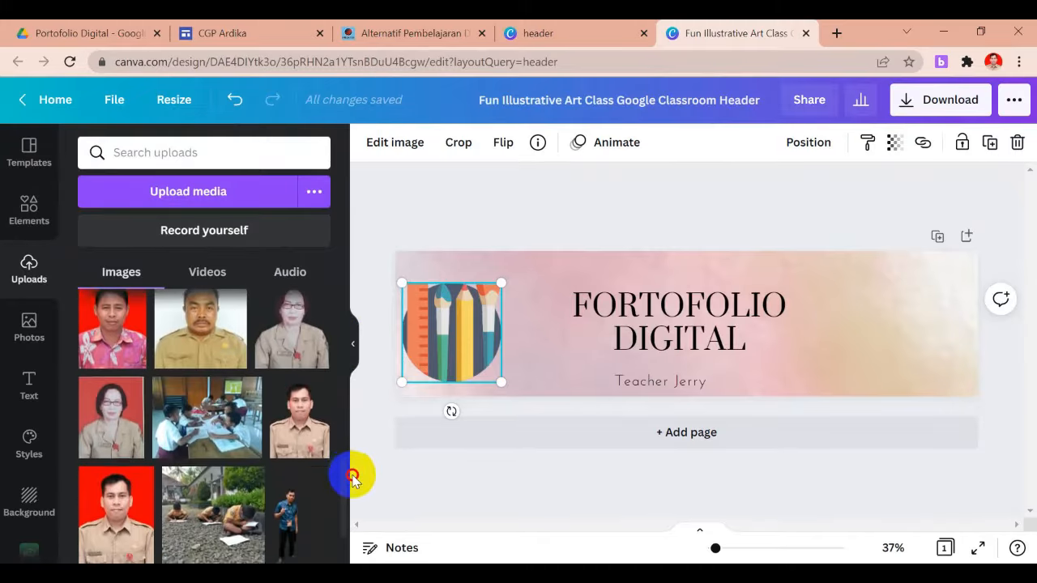
# Place an uploaded portrait left of the title and delete the pencil-and-brush graphic
pyautogui.click(305, 448)
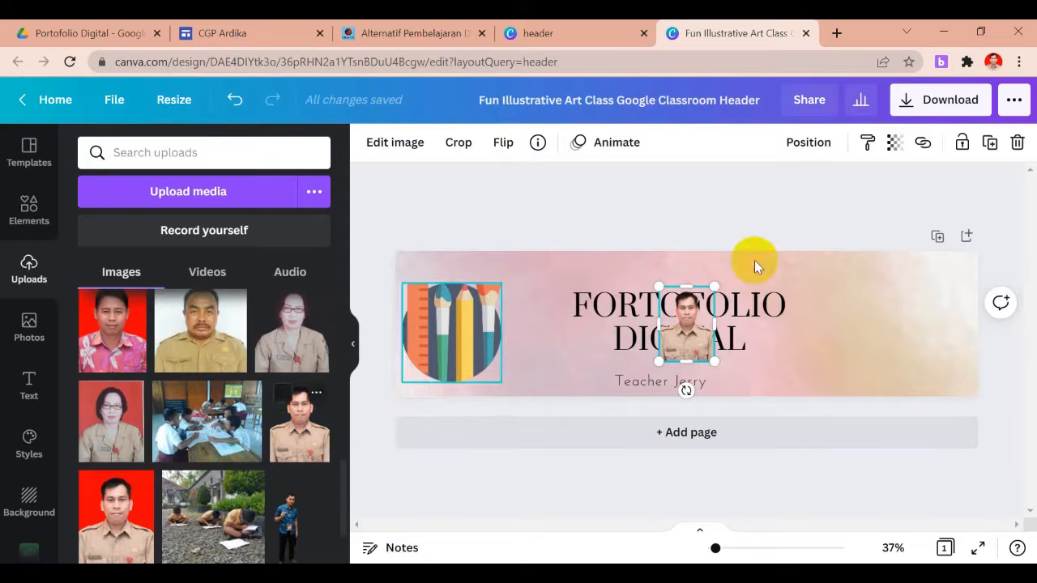
pyautogui.moveTo(690, 330); pyautogui.dragTo(539, 344)
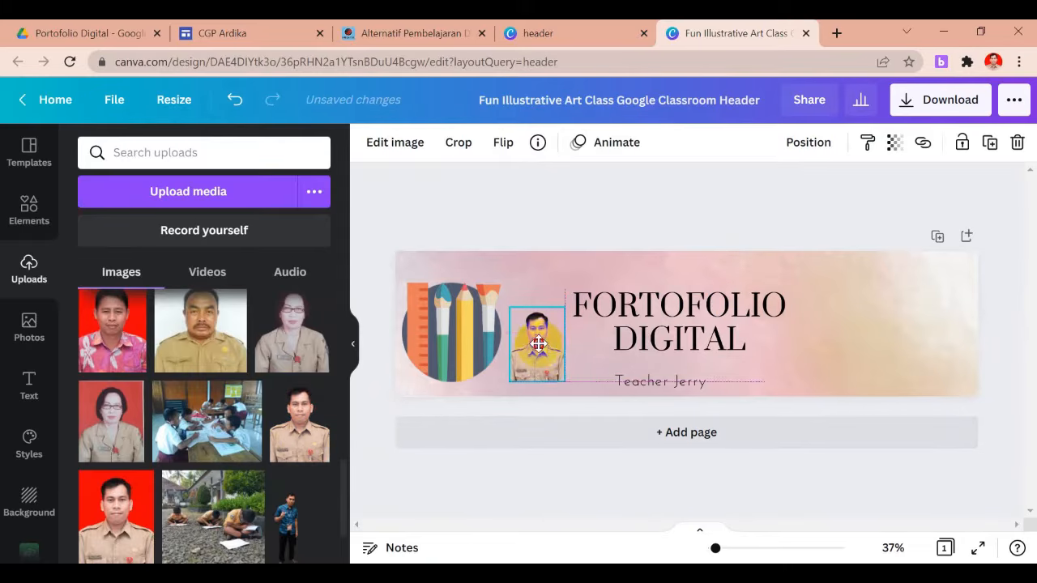
pyautogui.click(476, 336)
pyautogui.rightClick(476, 336)
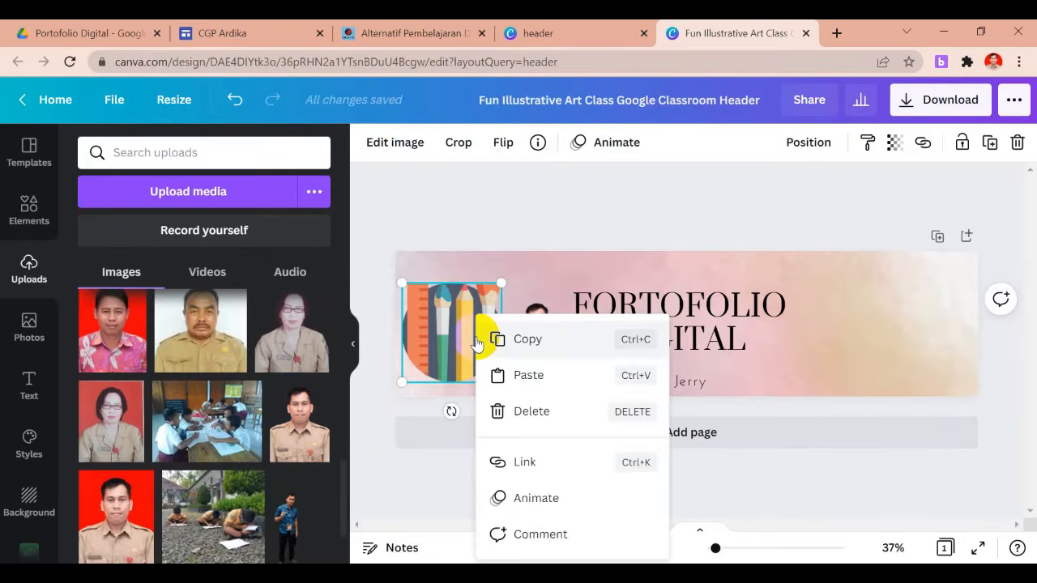
pyautogui.click(522, 413)
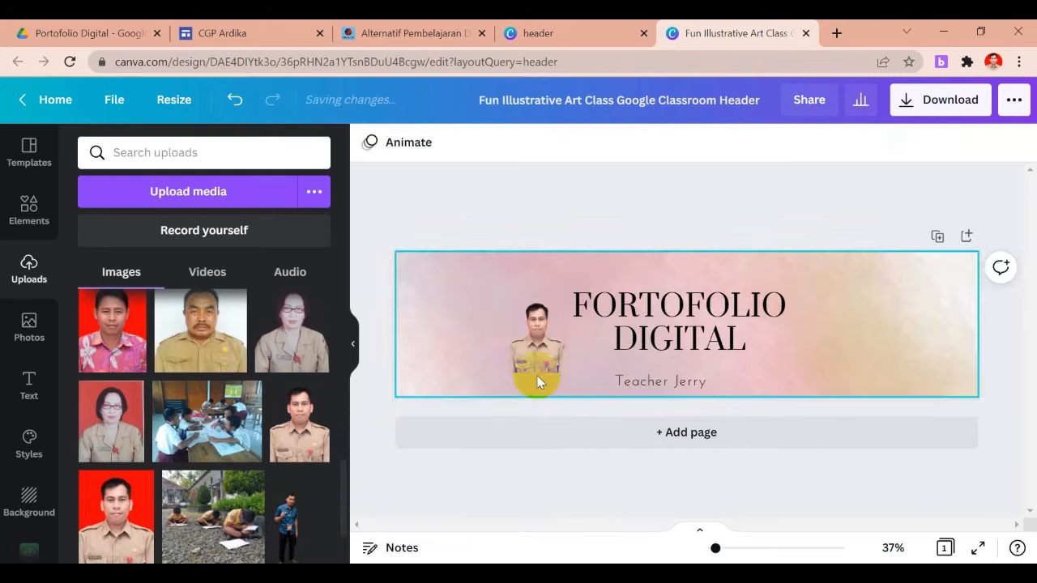
pyautogui.moveTo(539, 338)
pyautogui.mouseDown()
pyautogui.moveTo(530, 336)
pyautogui.moveTo(565, 375)
pyautogui.moveTo(517, 354)
pyautogui.moveTo(527, 354)
pyautogui.mouseUp()
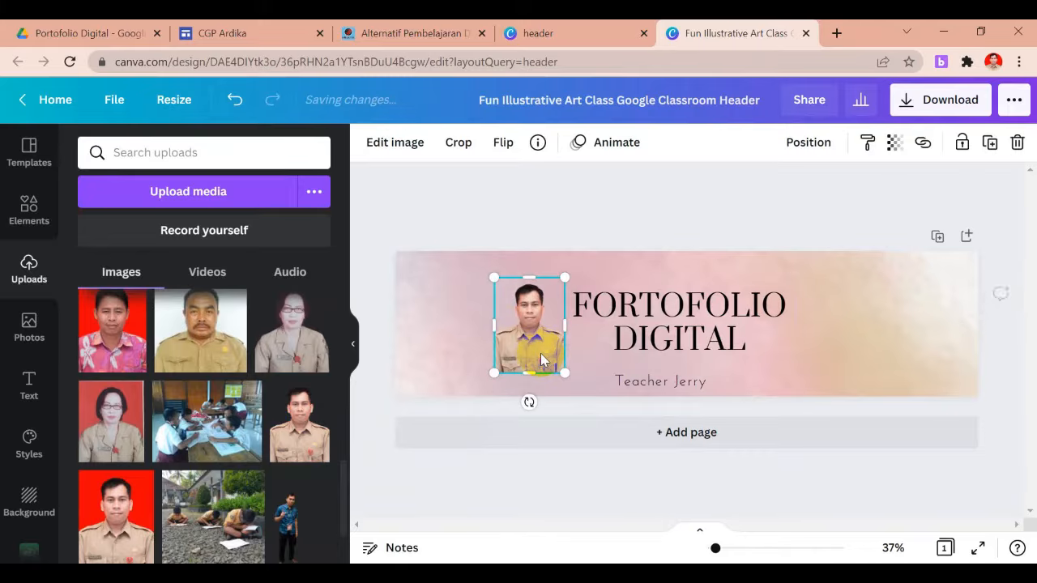
# Add a circle shape from Elements over the portrait and send it to the back
pyautogui.click(24, 218)
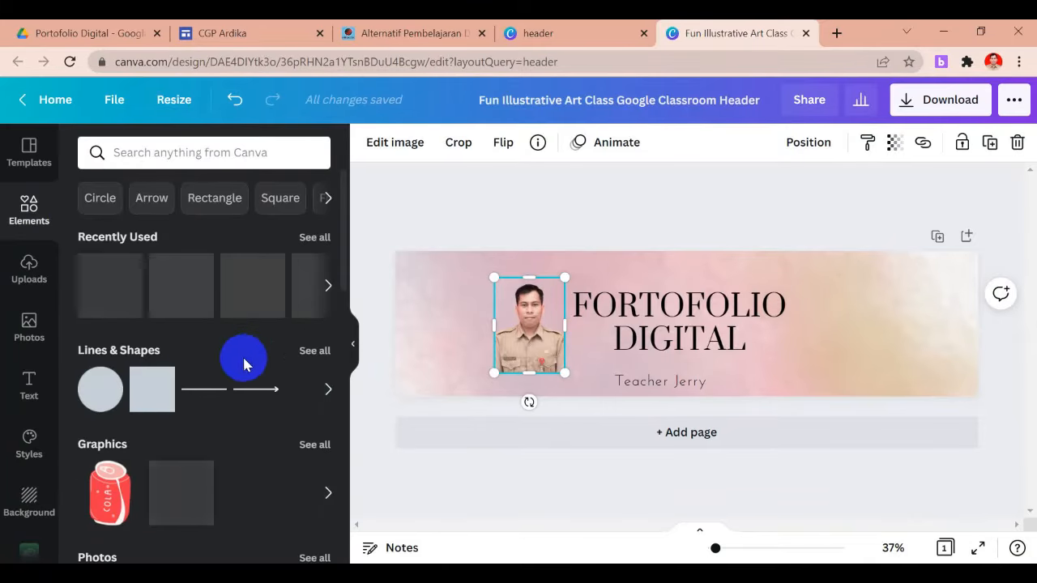
pyautogui.moveTo(97, 381); pyautogui.dragTo(476, 306)
pyautogui.rightClick(483, 318)
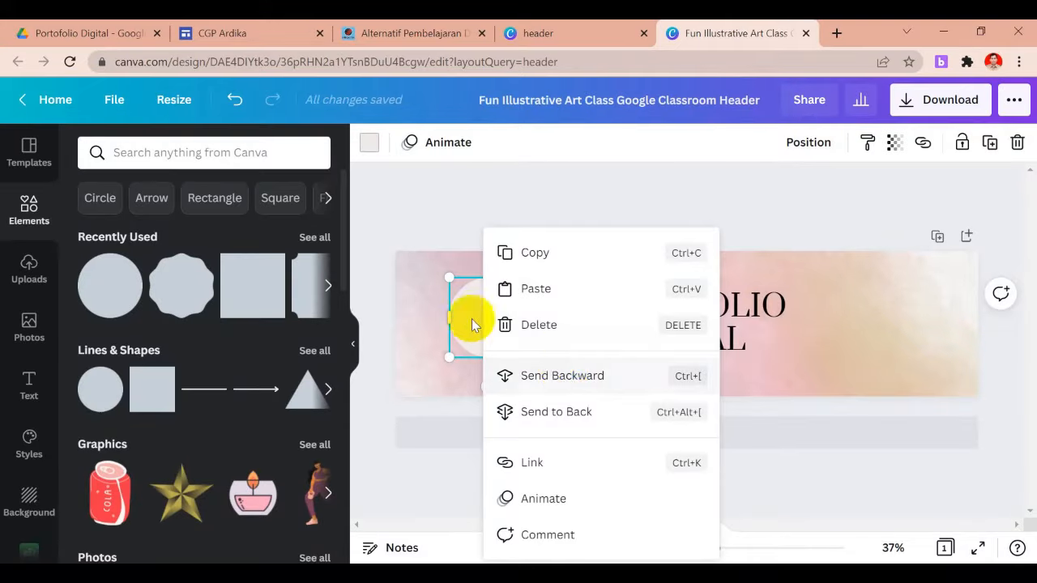
pyautogui.click(467, 316)
pyautogui.moveTo(475, 322); pyautogui.dragTo(514, 333)
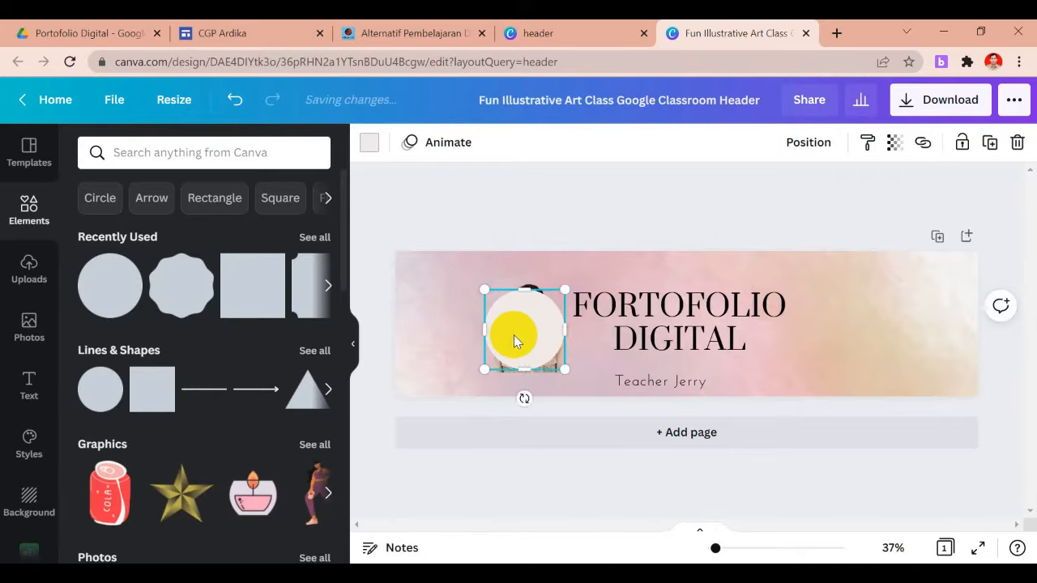
pyautogui.rightClick(514, 334)
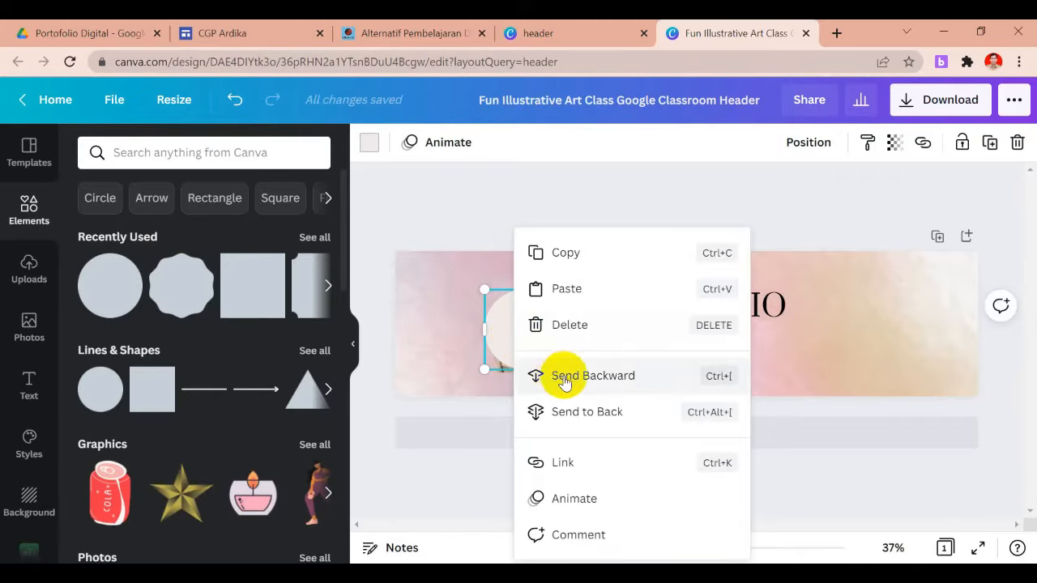
pyautogui.click(596, 412)
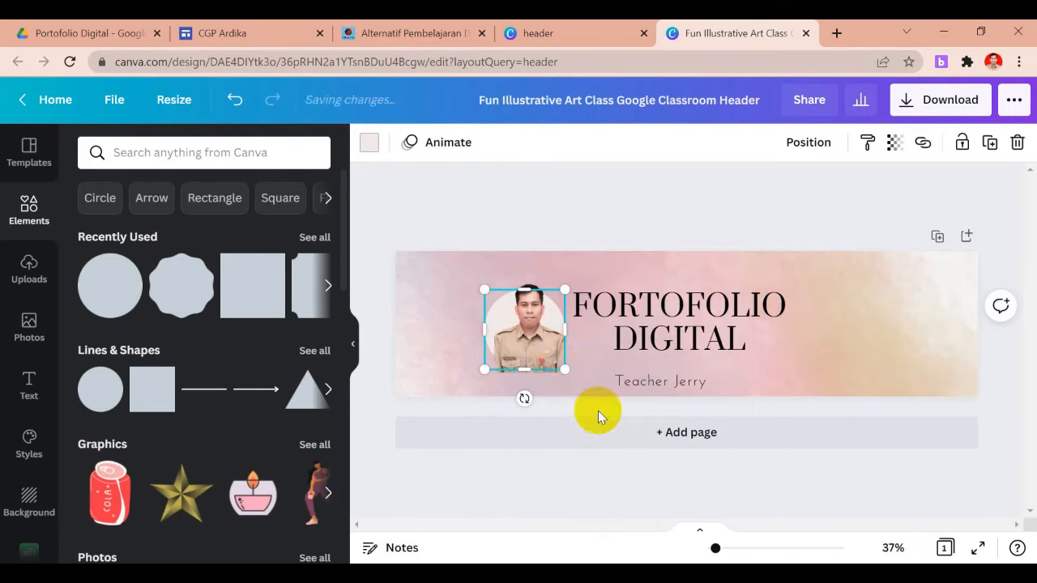
# Reposition the portrait photo so it sits on the round backdrop
pyautogui.moveTo(539, 349); pyautogui.dragTo(532, 332)
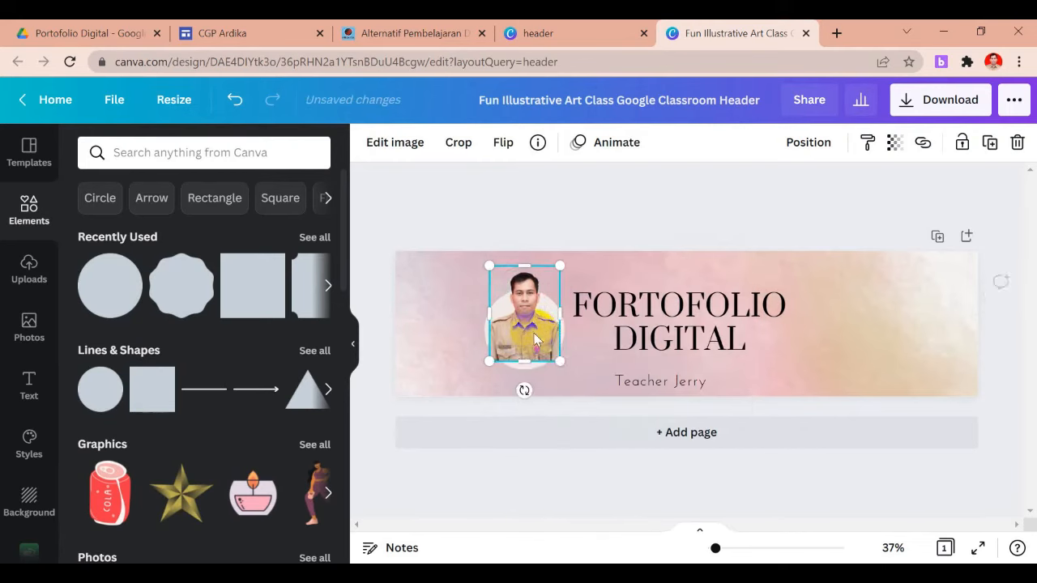
pyautogui.click(590, 344)
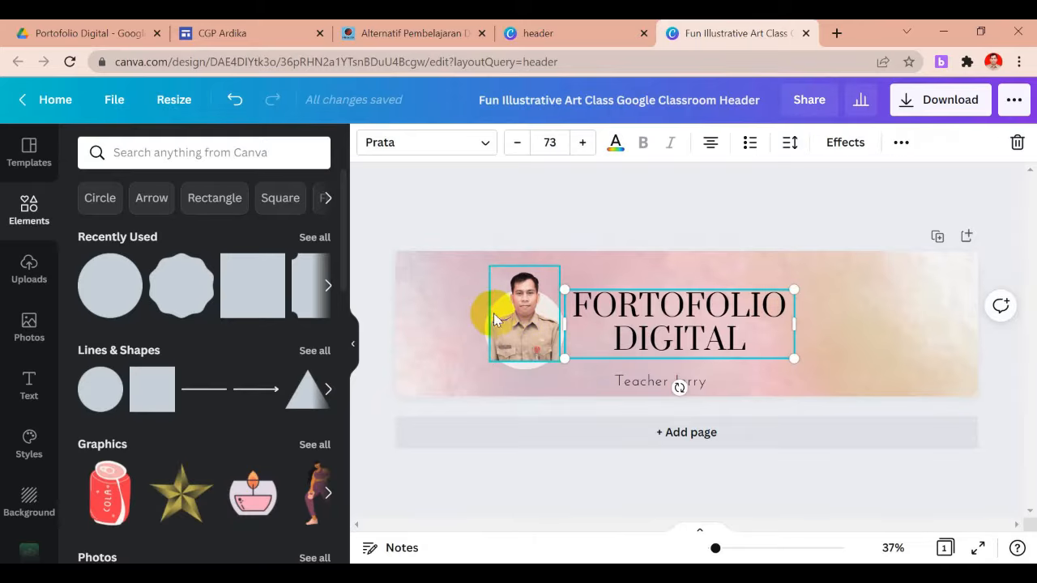
pyautogui.click(496, 320)
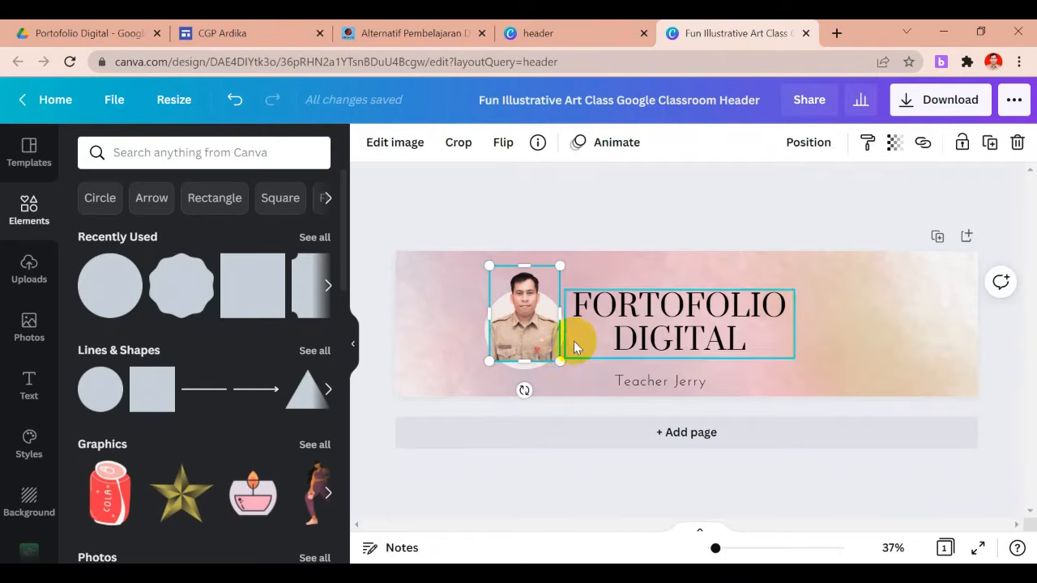
pyautogui.click(470, 355)
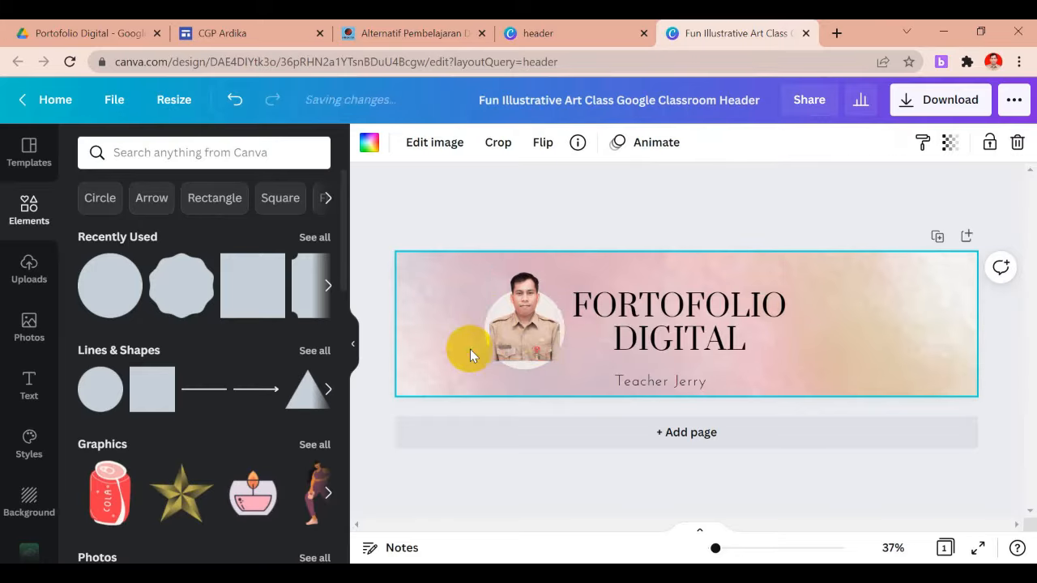
pyautogui.click(532, 339)
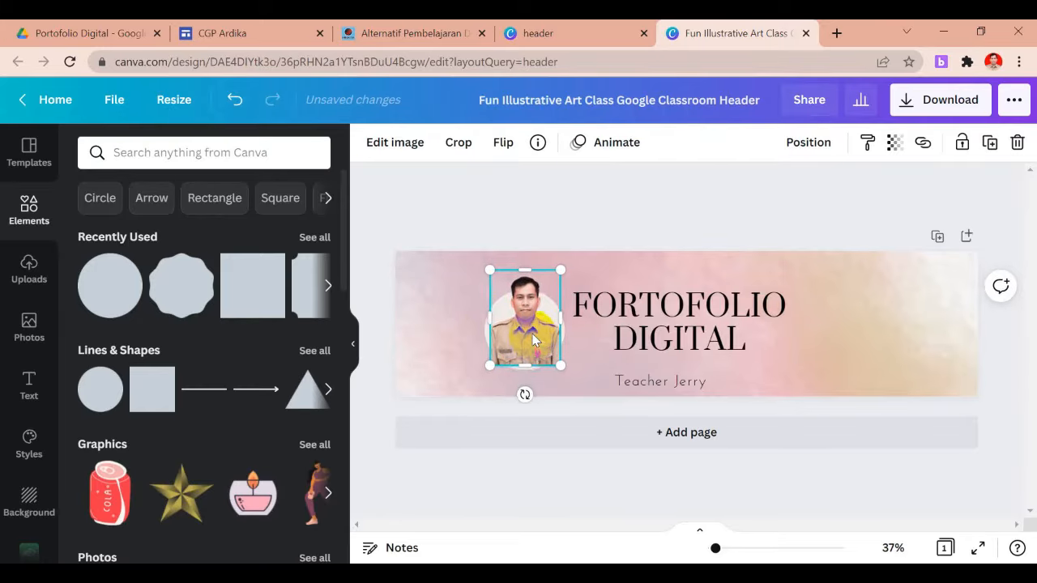
pyautogui.click(833, 362)
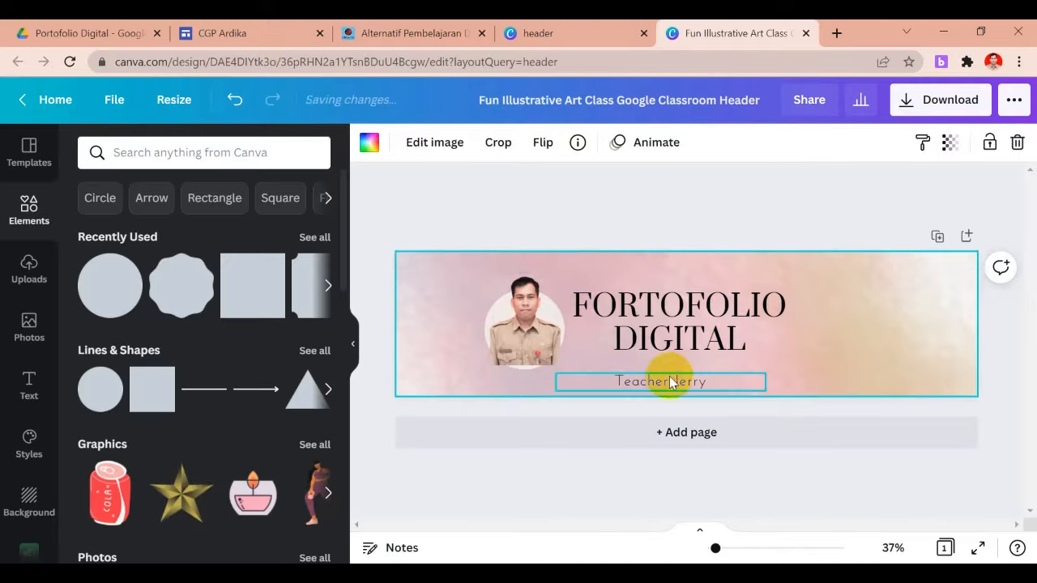
# Replace the subtitle with the teacher's name and 'CGP Angkatan 3 Kab. Jembrana', widening and raising it
pyautogui.doubleClick(669, 381)
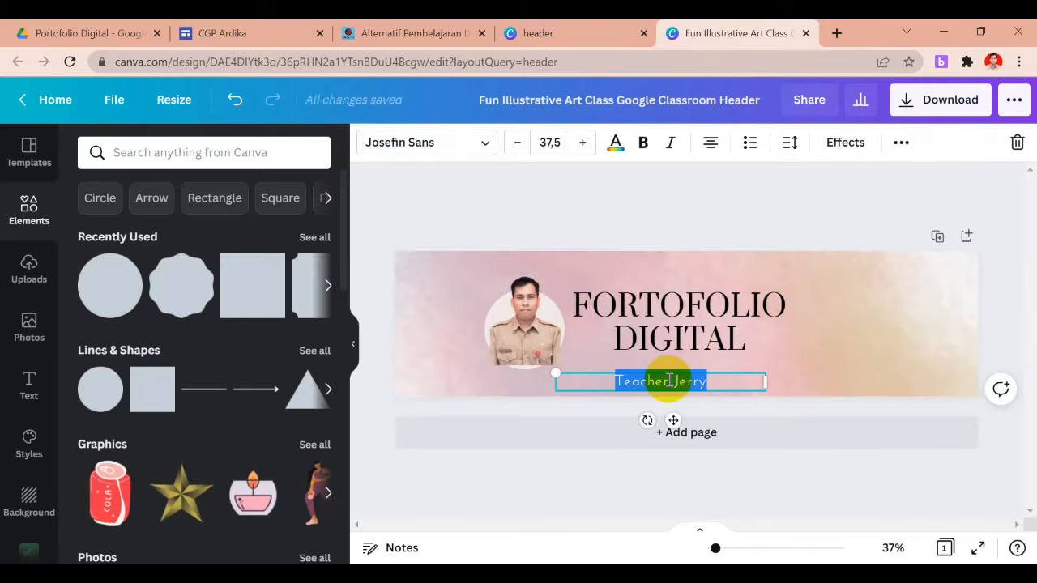
pyautogui.write('I Wayan Ardika, S.Pd. CGP Angkatan 3 Kab. Jembrana')
pyautogui.moveTo(766, 386); pyautogui.dragTo(821, 387)
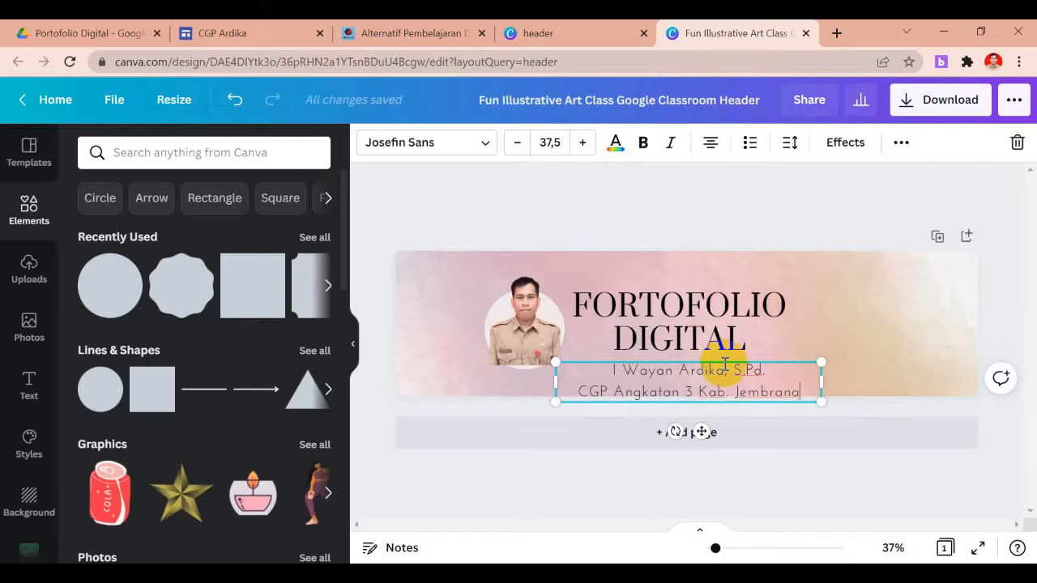
pyautogui.moveTo(724, 361); pyautogui.dragTo(723, 353)
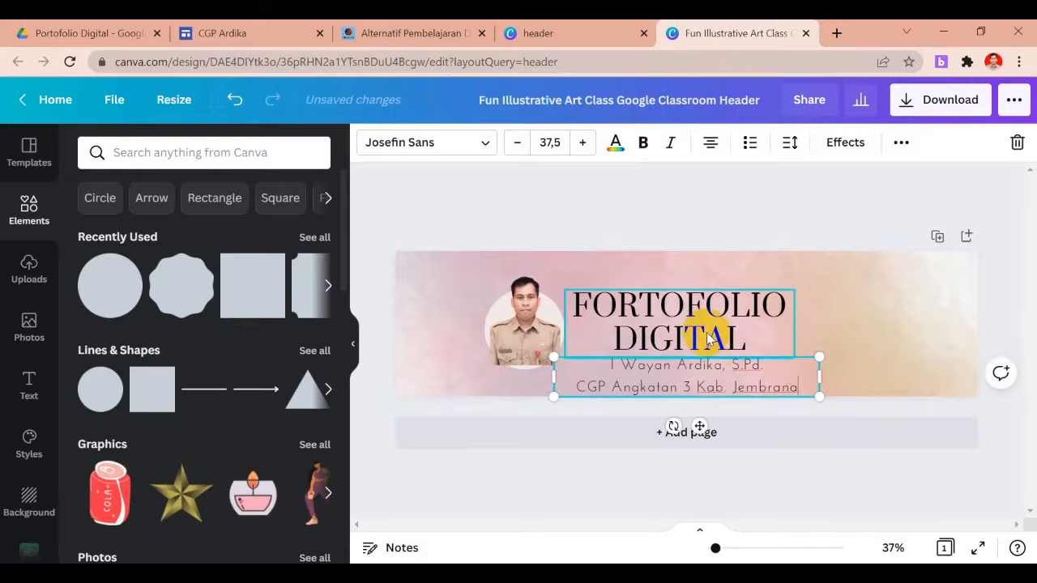
pyautogui.click(707, 338)
pyautogui.moveTo(705, 333); pyautogui.dragTo(702, 332)
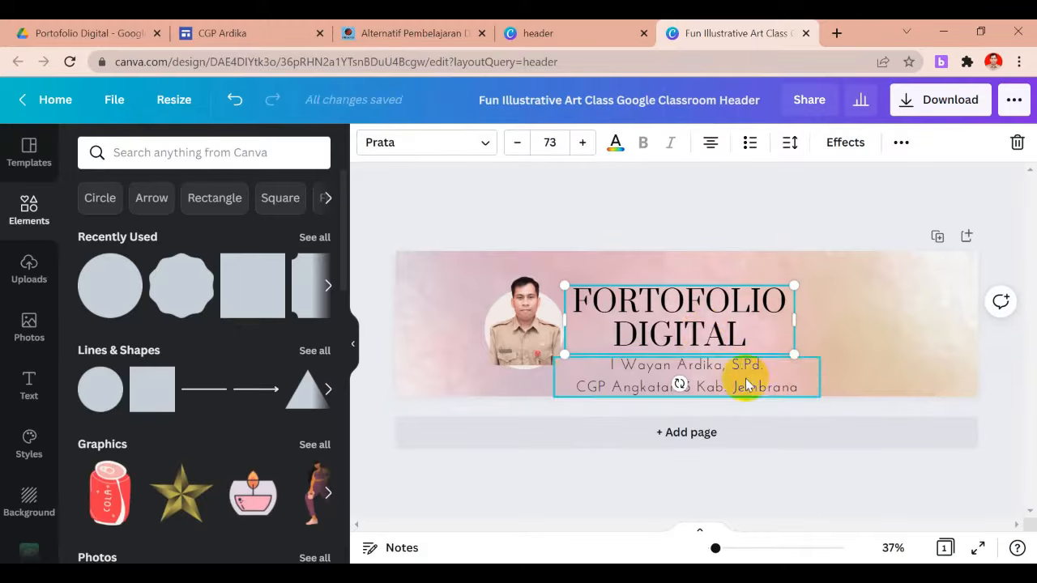
pyautogui.click(722, 386)
pyautogui.press('Up')
pyautogui.press('Up')
pyautogui.press('Up')
pyautogui.press('Up')
pyautogui.press('Up')
pyautogui.press('Up')
pyautogui.press('Up')
pyautogui.press('Up')
pyautogui.press('Up')
pyautogui.press('Up')
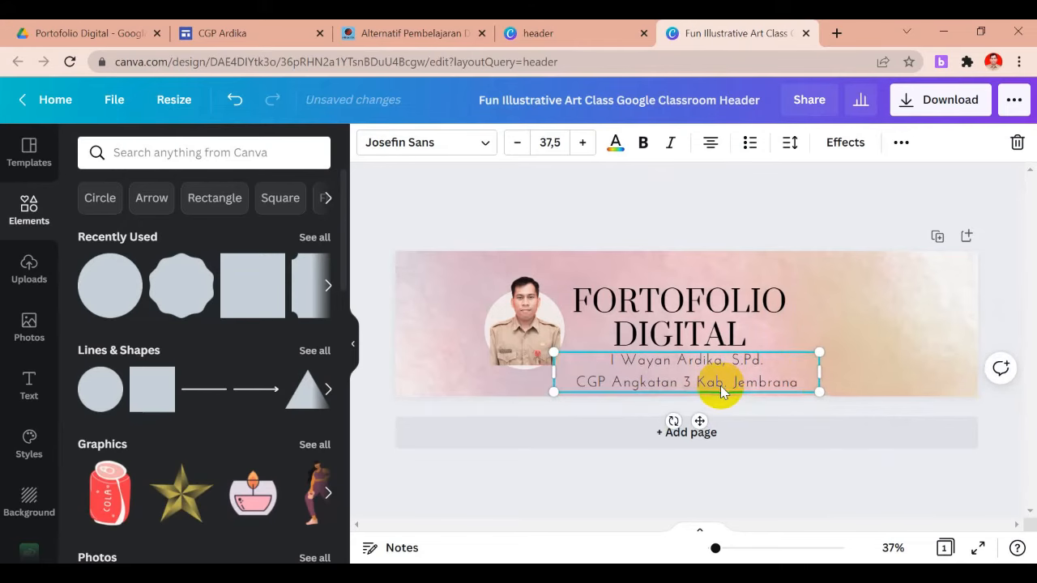
# Make the subtitle text bold and fine-tune the title position
pyautogui.doubleClick(784, 378)
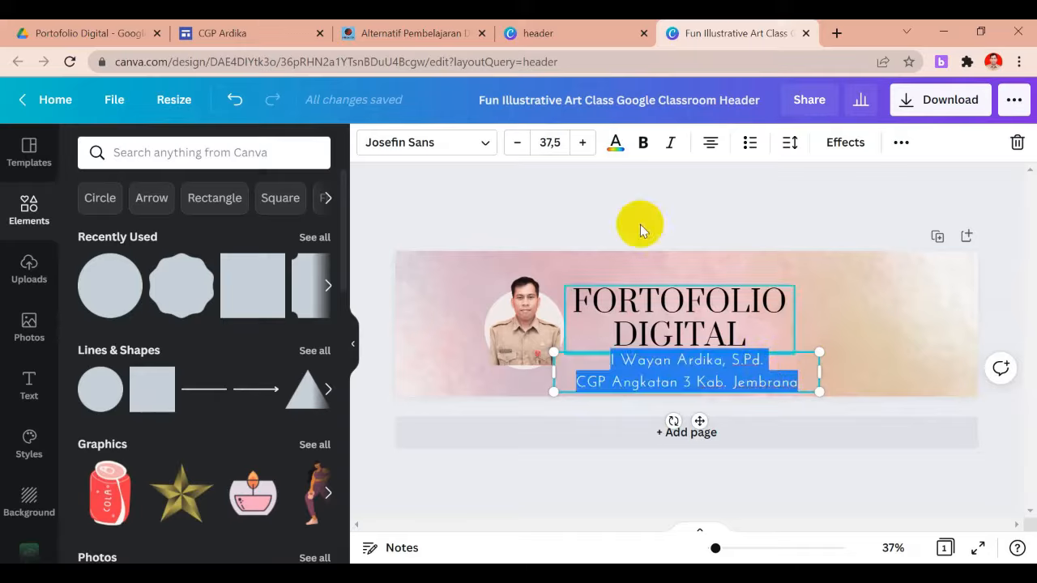
pyautogui.click(643, 144)
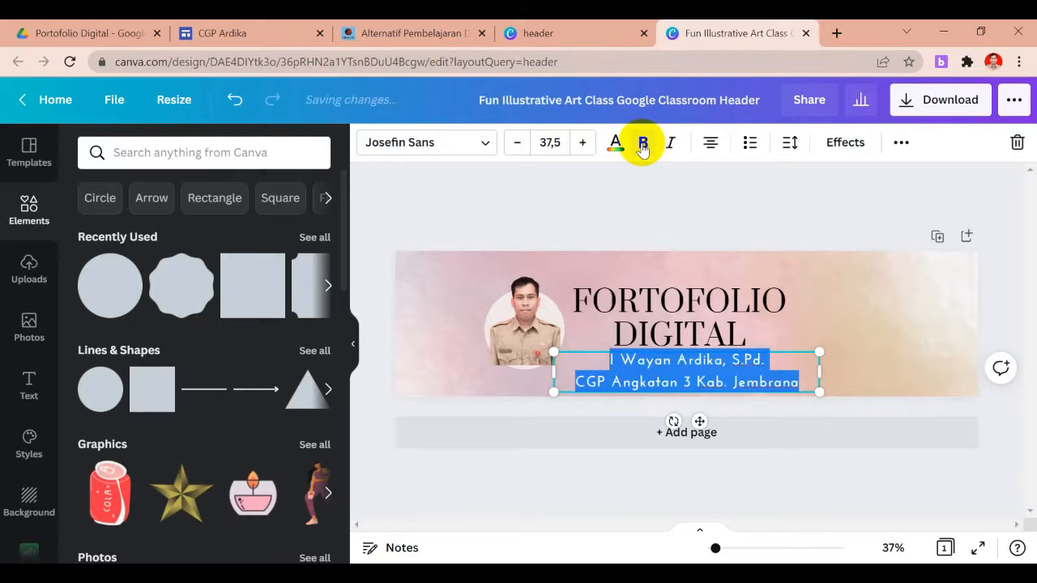
pyautogui.click(786, 364)
pyautogui.moveTo(705, 319)
pyautogui.mouseDown()
pyautogui.moveTo(706, 304)
pyautogui.moveTo(705, 318)
pyautogui.mouseUp()
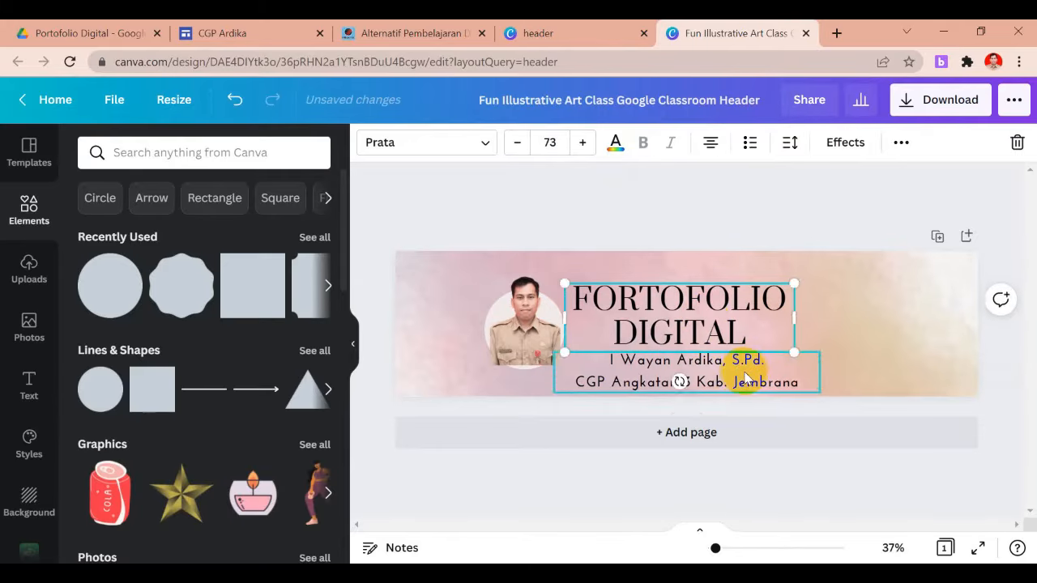
pyautogui.click(747, 378)
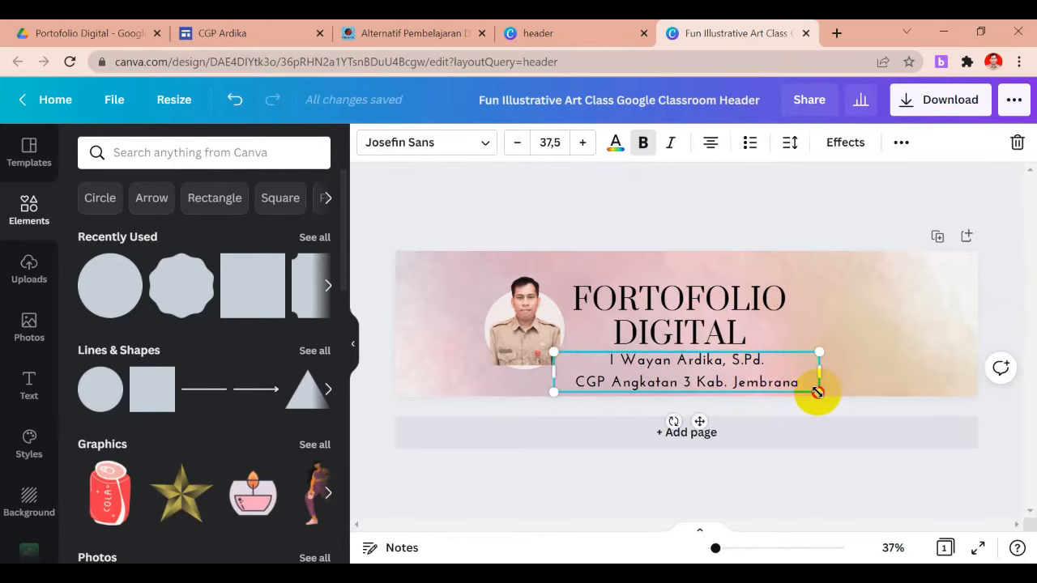
pyautogui.click(864, 373)
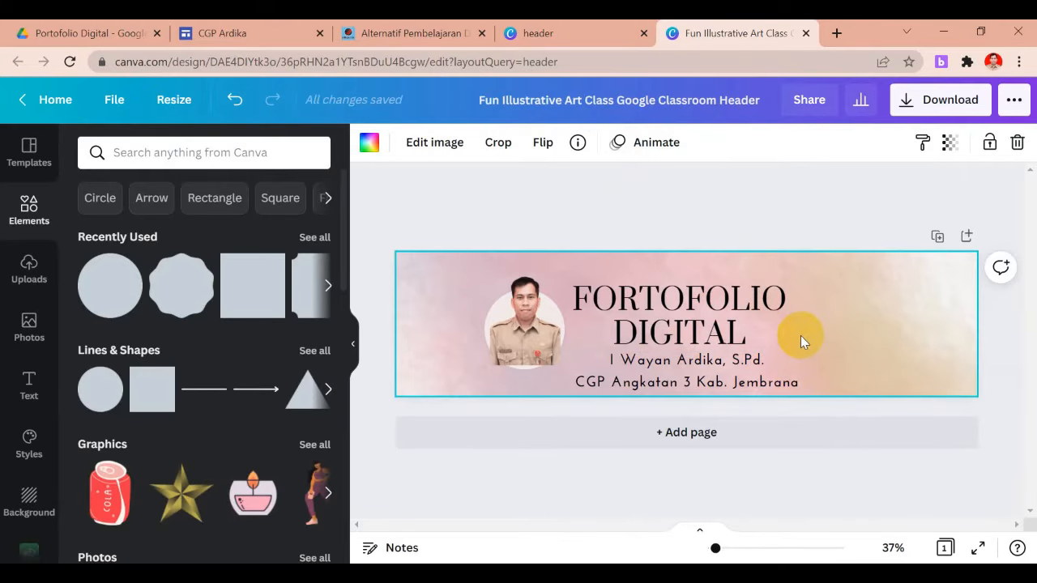
pyautogui.click(731, 477)
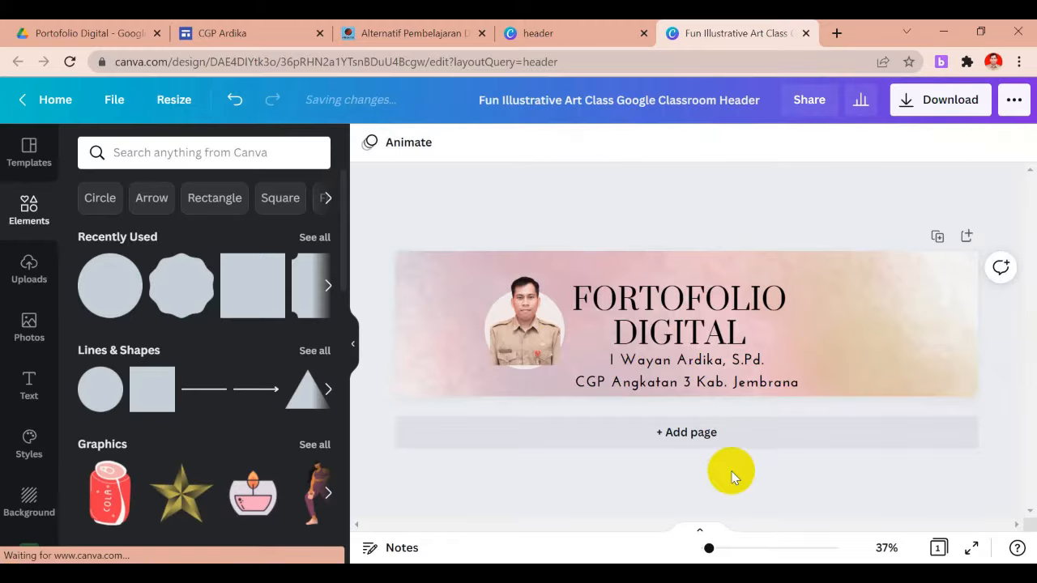
# Apply the Basic Rise page animation (5.0s) to the header design
pyautogui.click(387, 144)
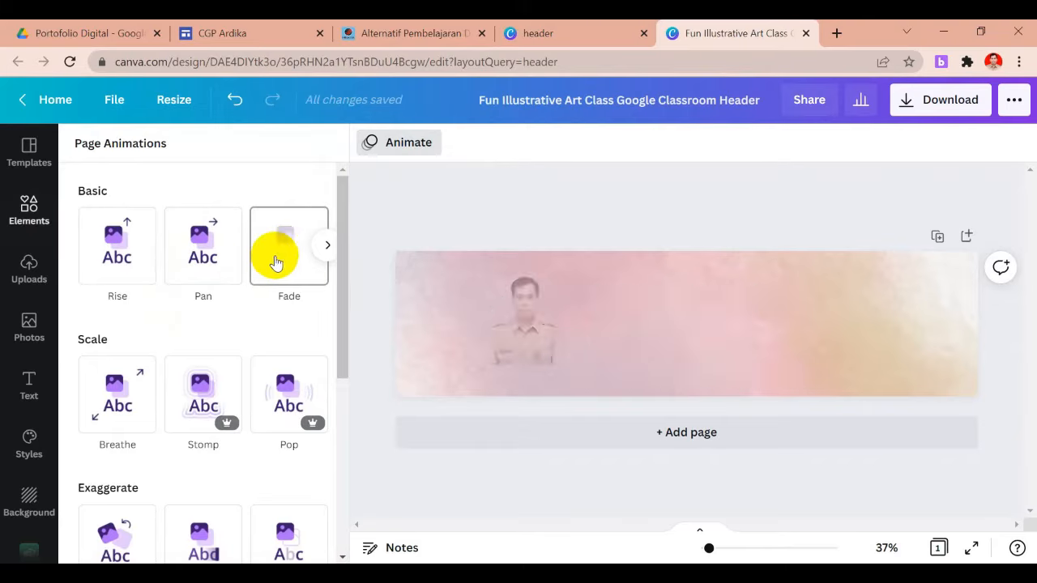
pyautogui.click(120, 255)
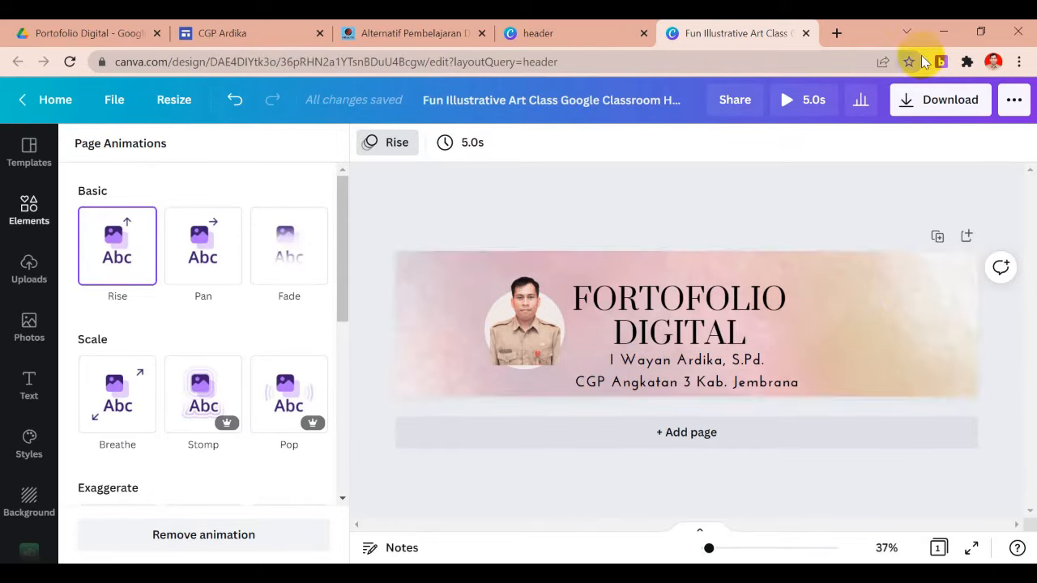
# Download the animated header design as a GIF file
pyautogui.click(923, 104)
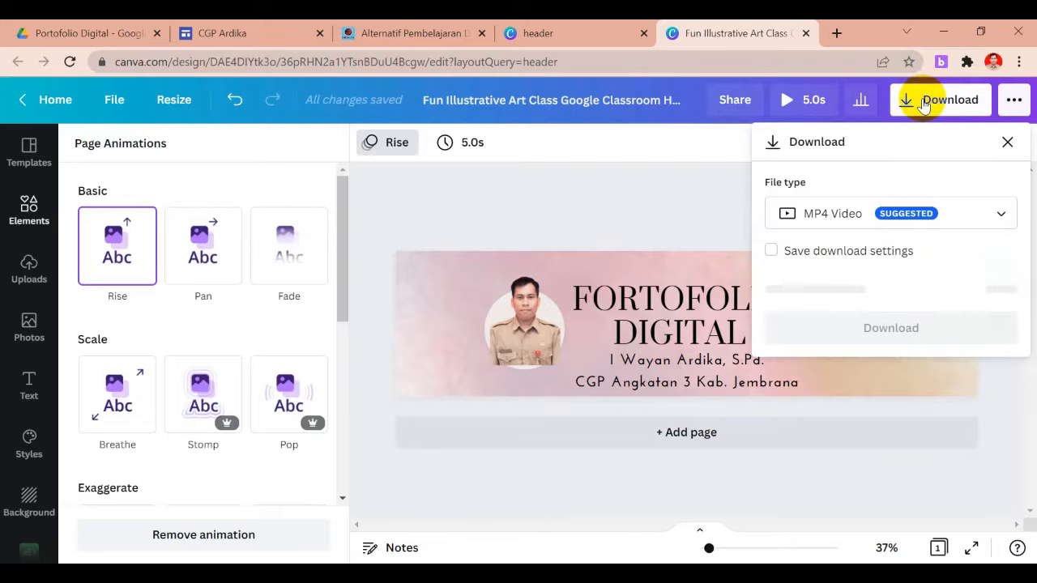
pyautogui.click(819, 215)
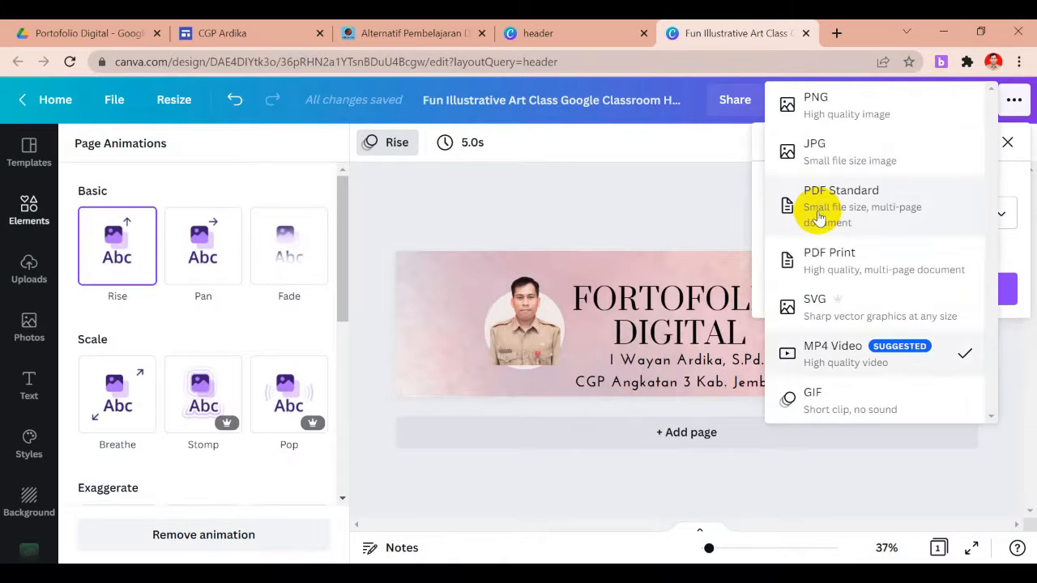
pyautogui.click(823, 407)
pyautogui.click(859, 293)
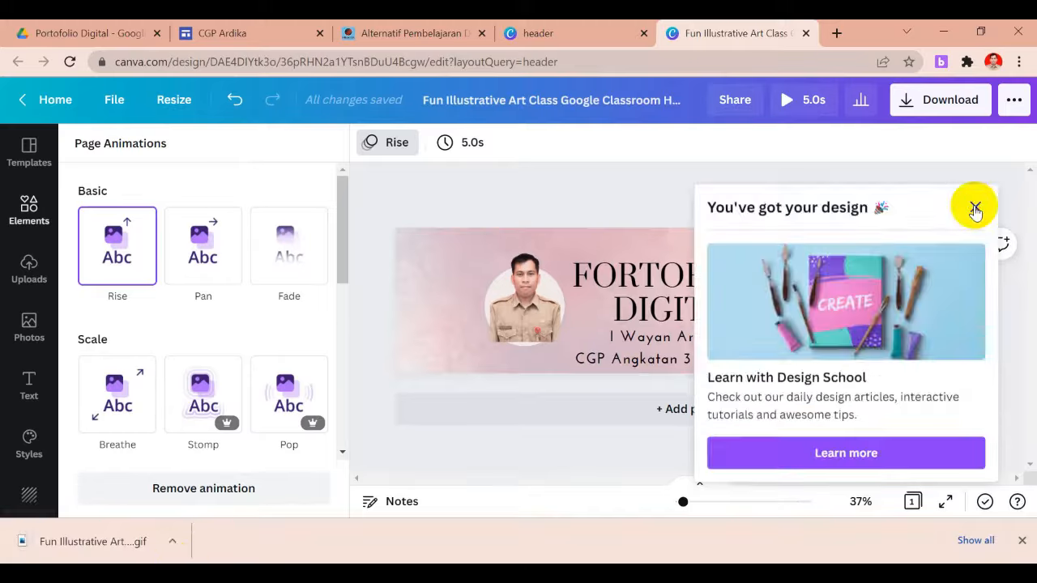
# Show the downloaded GIF in its folder, then return to the CGP Ardika site editor
pyautogui.click(975, 203)
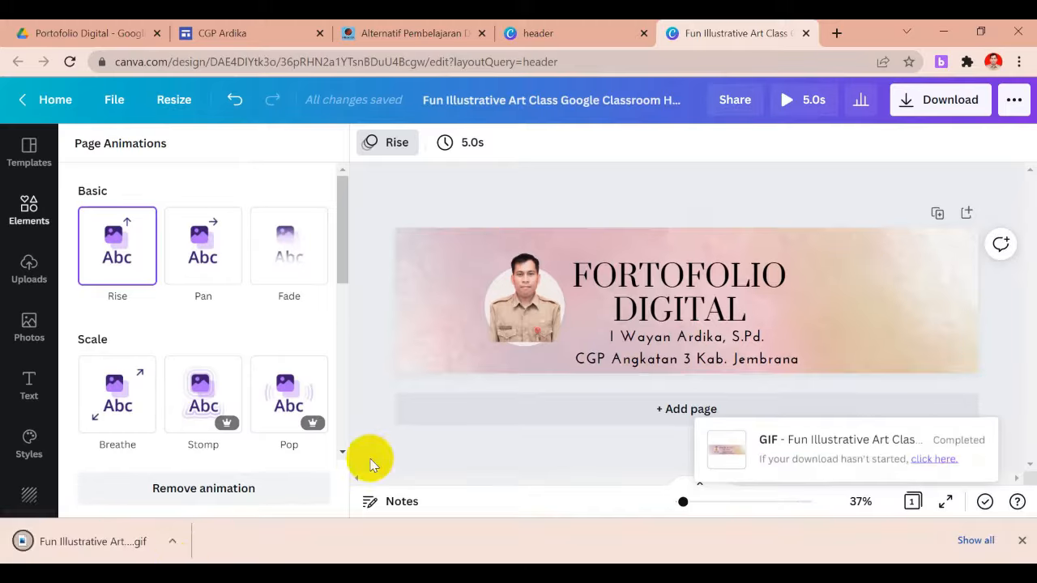
pyautogui.click(174, 544)
pyautogui.click(217, 482)
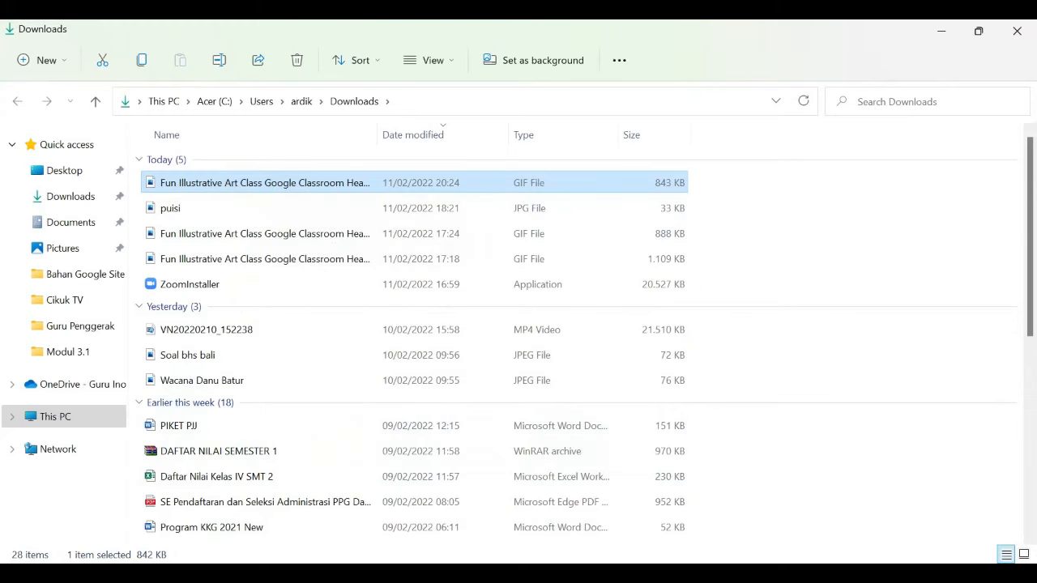
pyautogui.moveTo(626, 574)
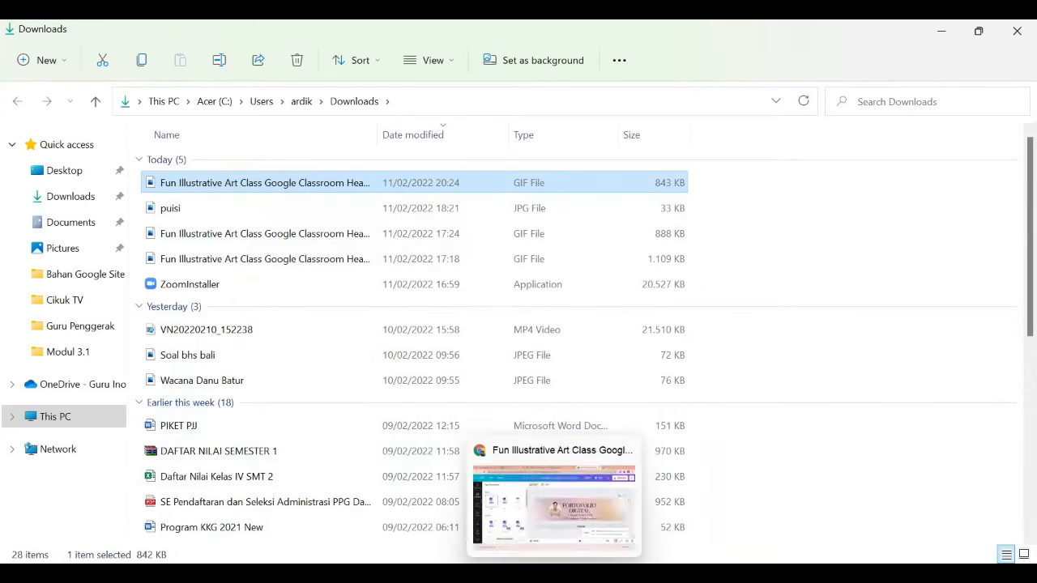
pyautogui.click(556, 573)
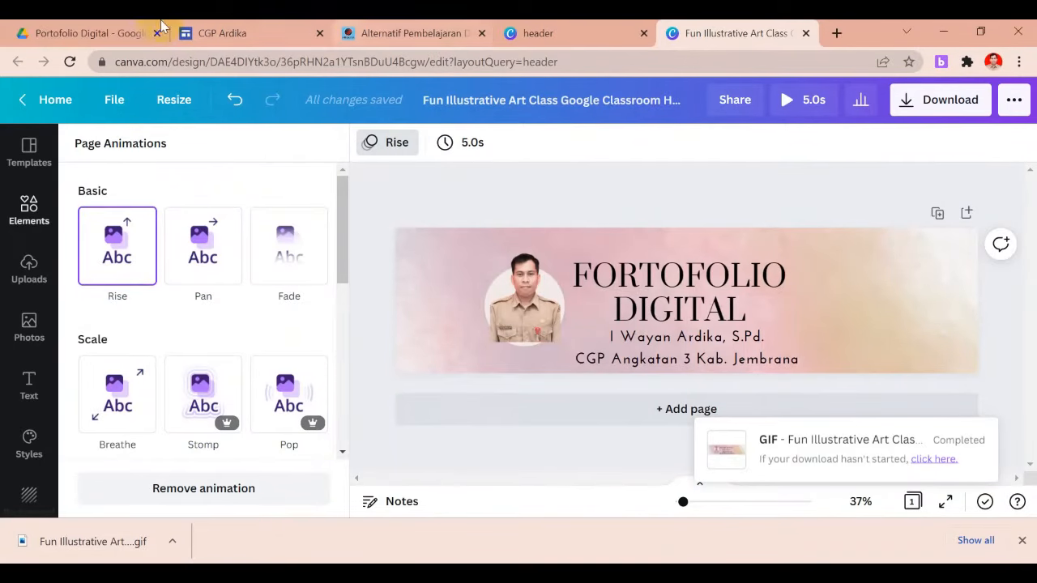
pyautogui.click(229, 32)
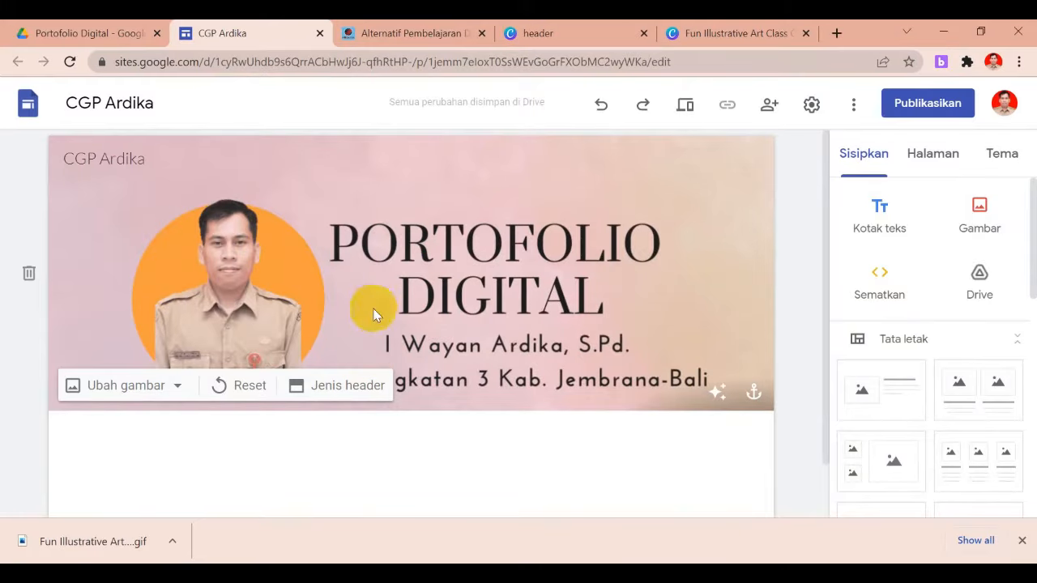
# Upload the newest GIF from Downloads as the home page header image
pyautogui.moveTo(220, 405)
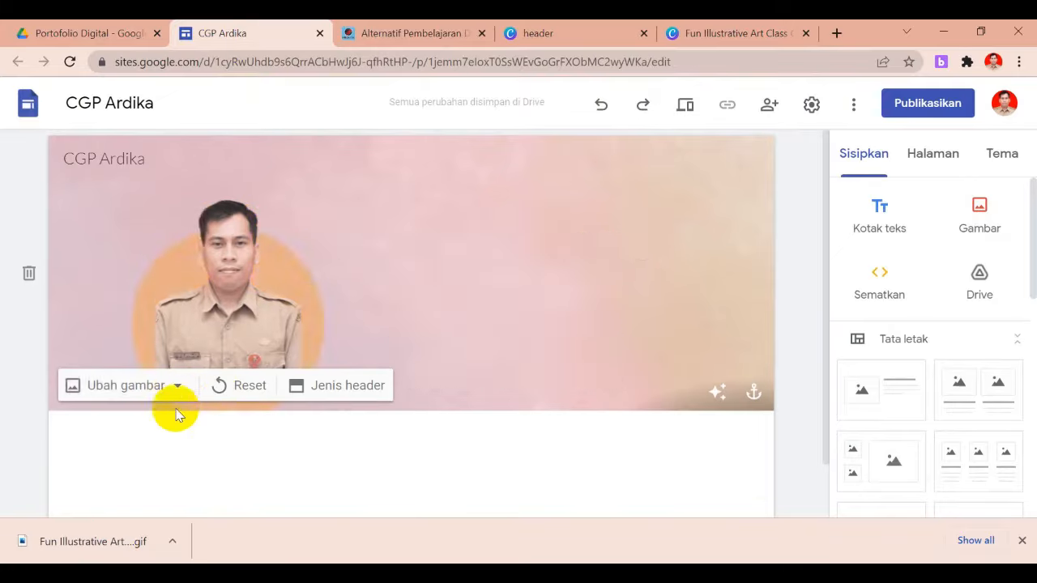
pyautogui.click(269, 269)
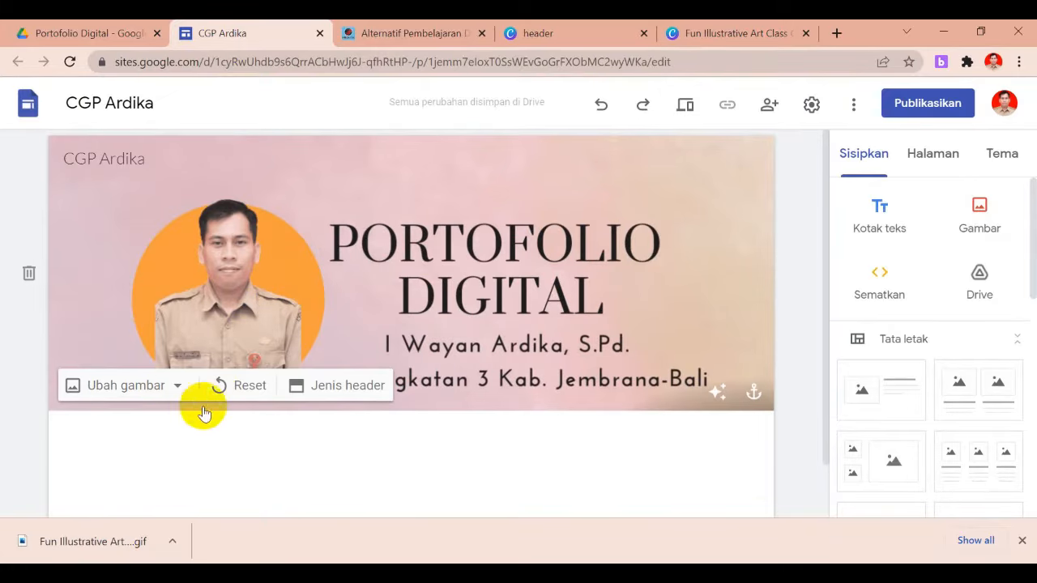
pyautogui.click(178, 388)
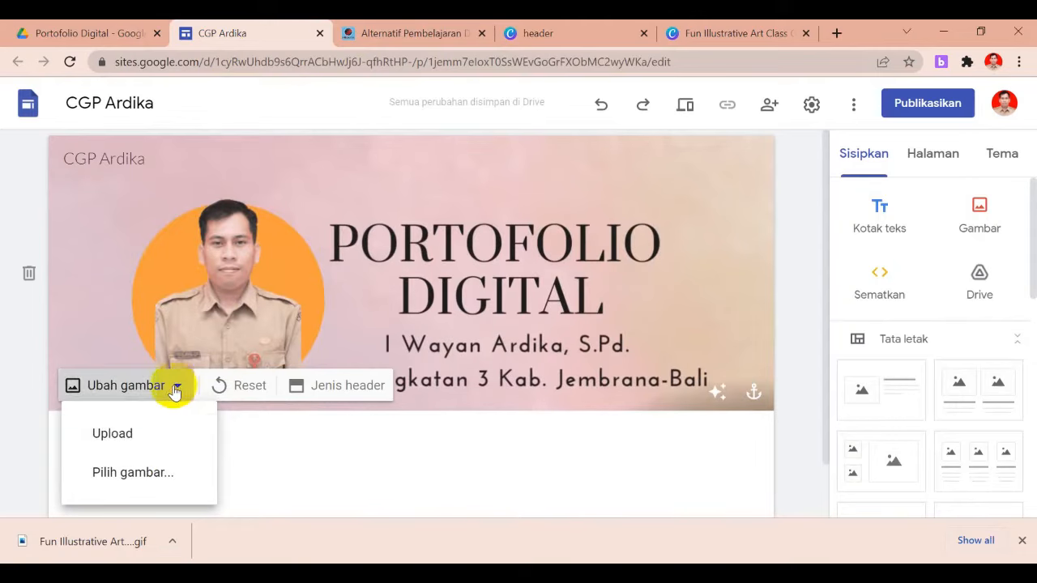
pyautogui.click(116, 435)
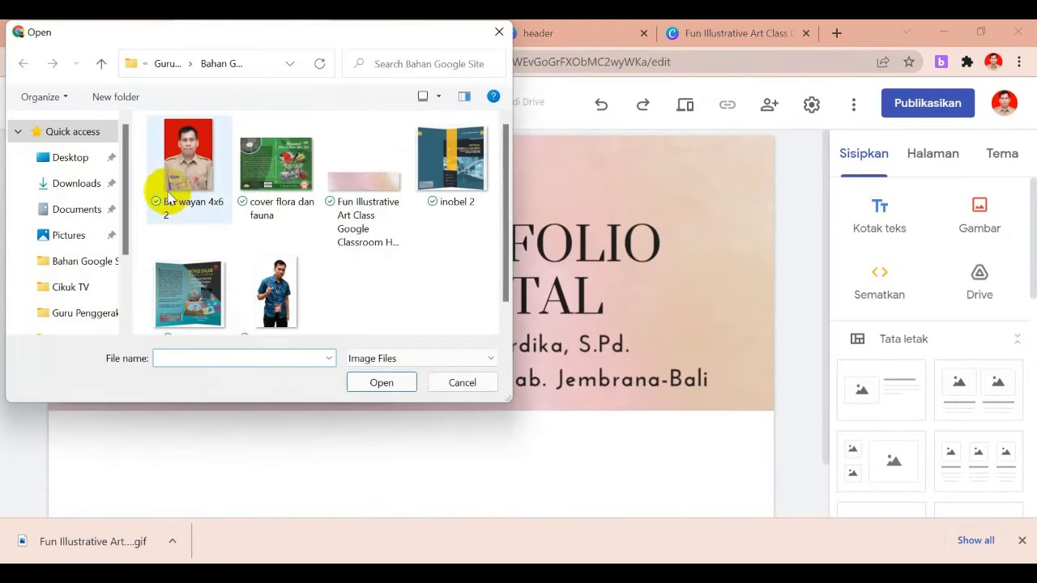
pyautogui.click(71, 181)
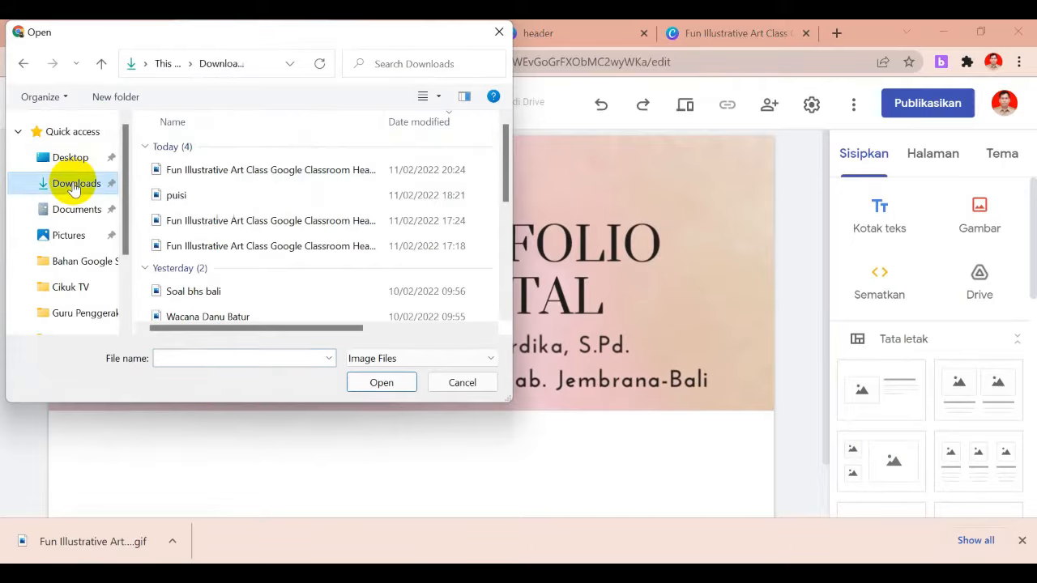
pyautogui.click(180, 172)
pyautogui.click(374, 383)
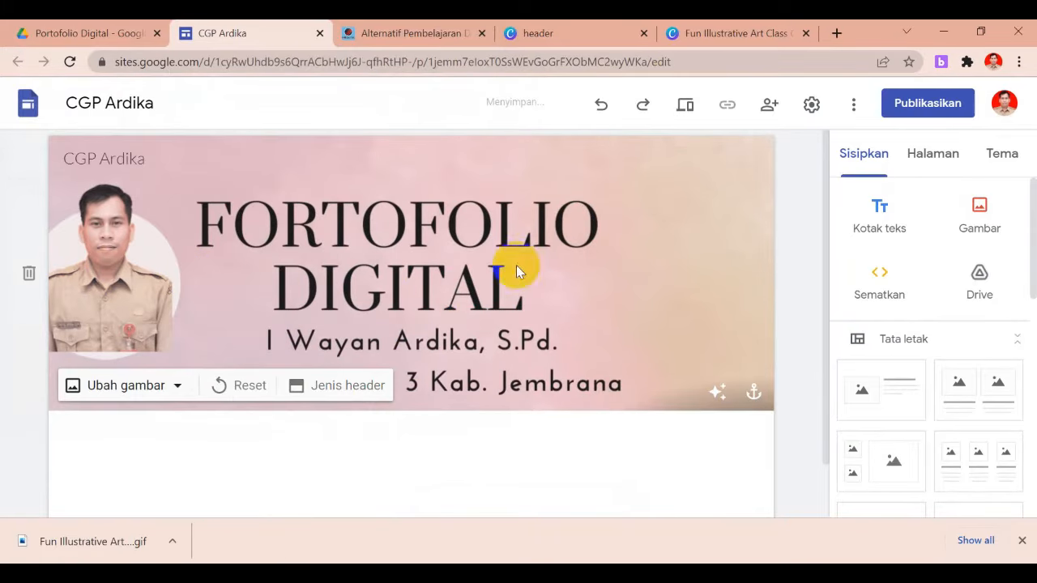
pyautogui.click(687, 107)
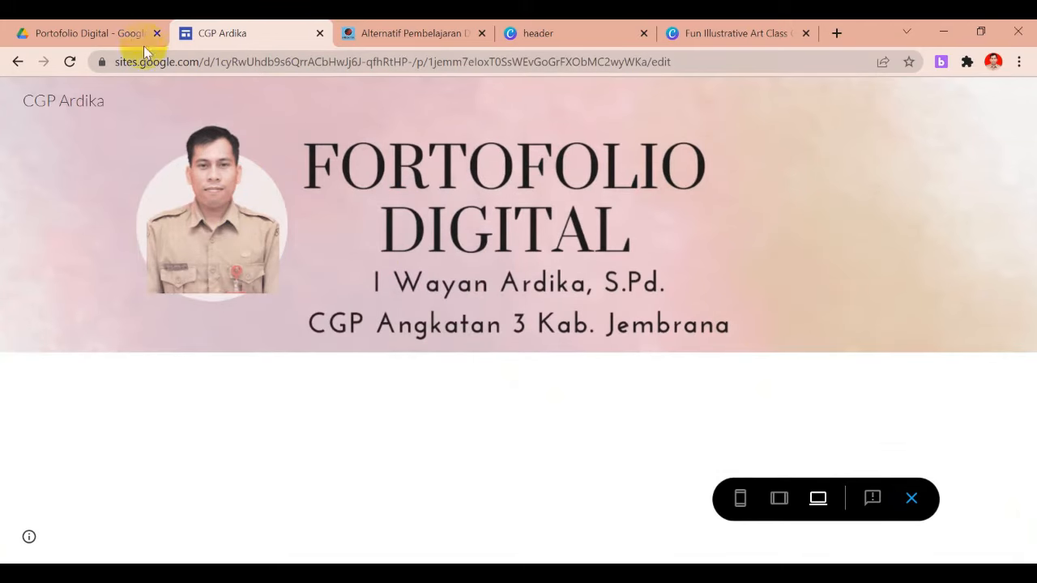
pyautogui.click(912, 500)
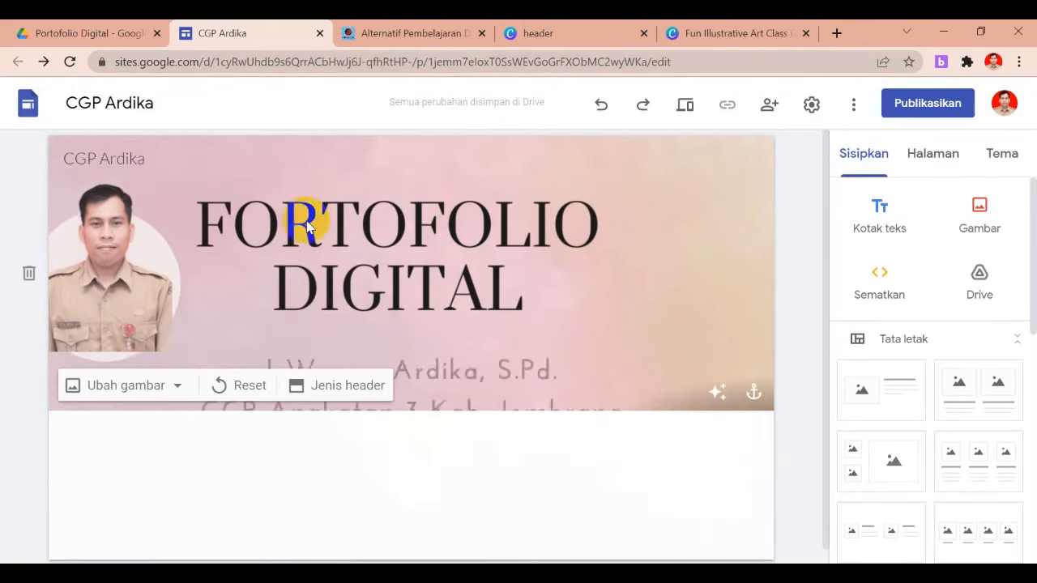
pyautogui.click(328, 393)
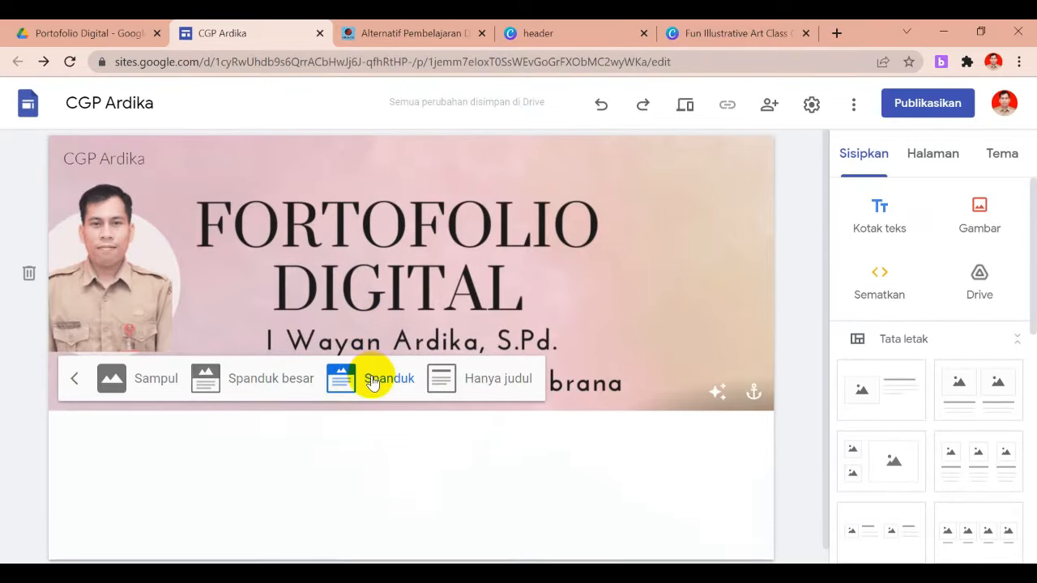
pyautogui.click(256, 391)
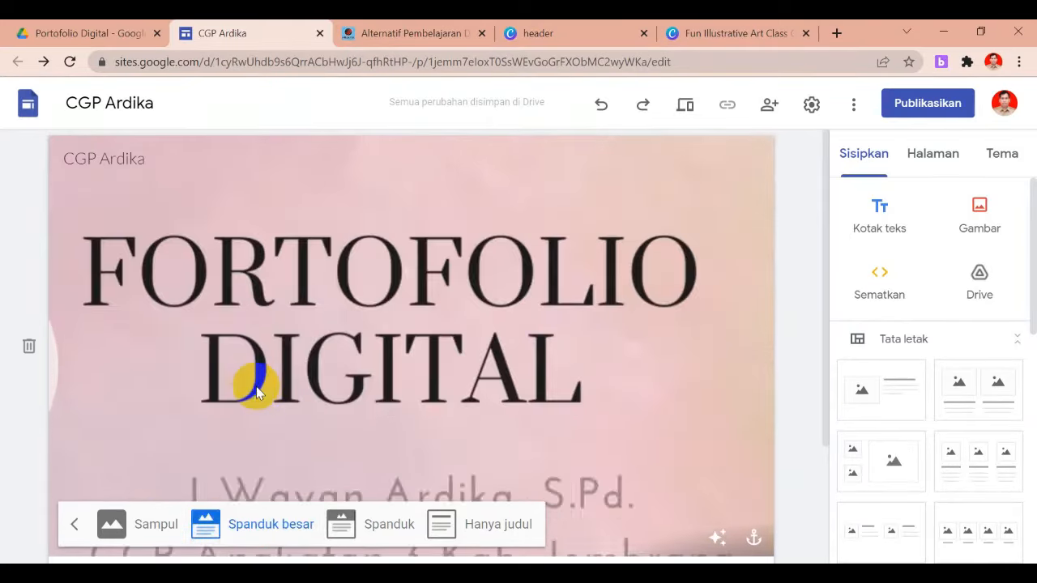
pyautogui.click(154, 528)
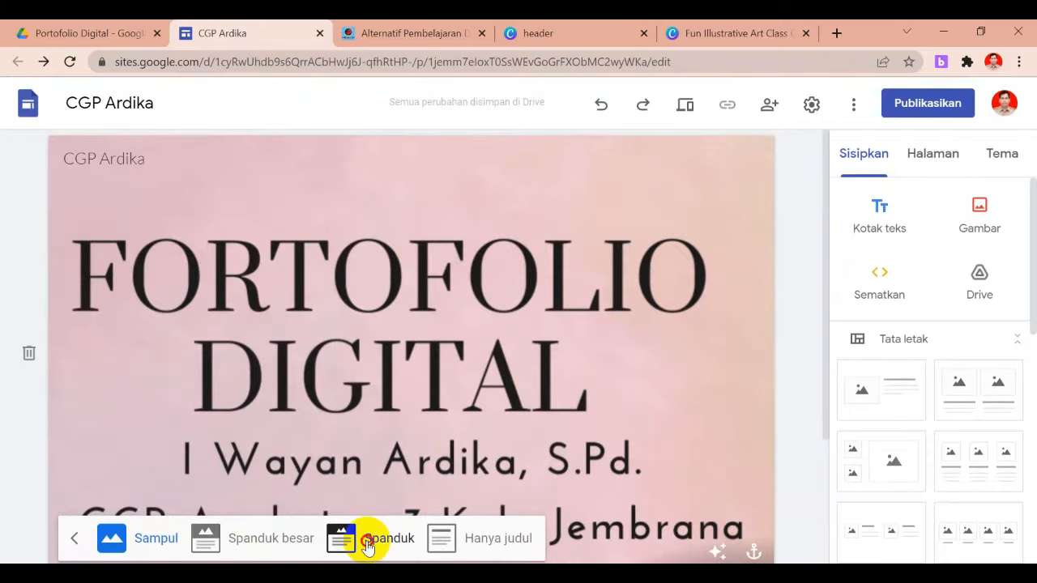
pyautogui.click(369, 548)
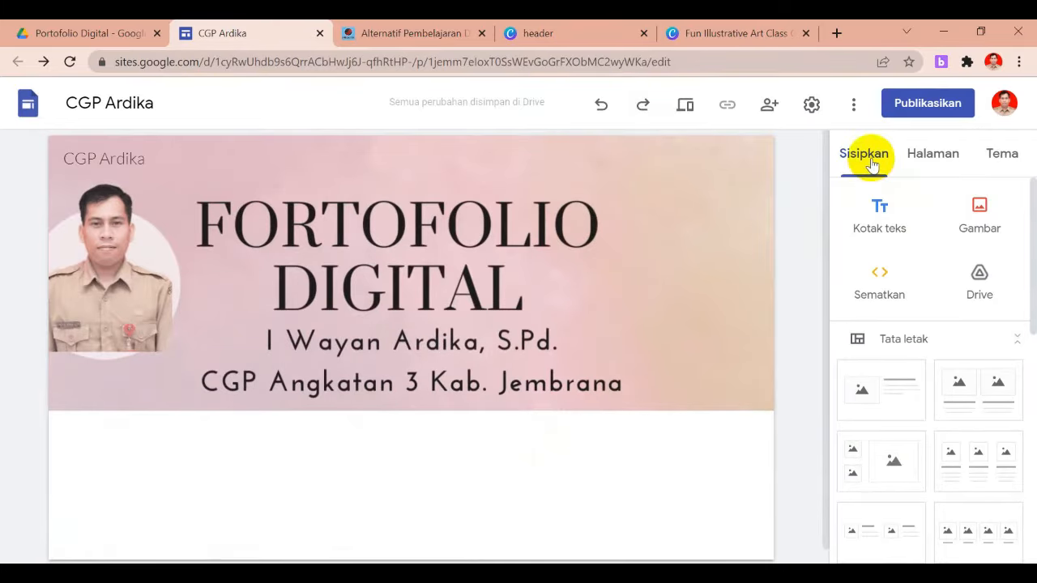
# Browse the Tema themes, then return to the page list showing only Halaman Muka
pyautogui.click(931, 159)
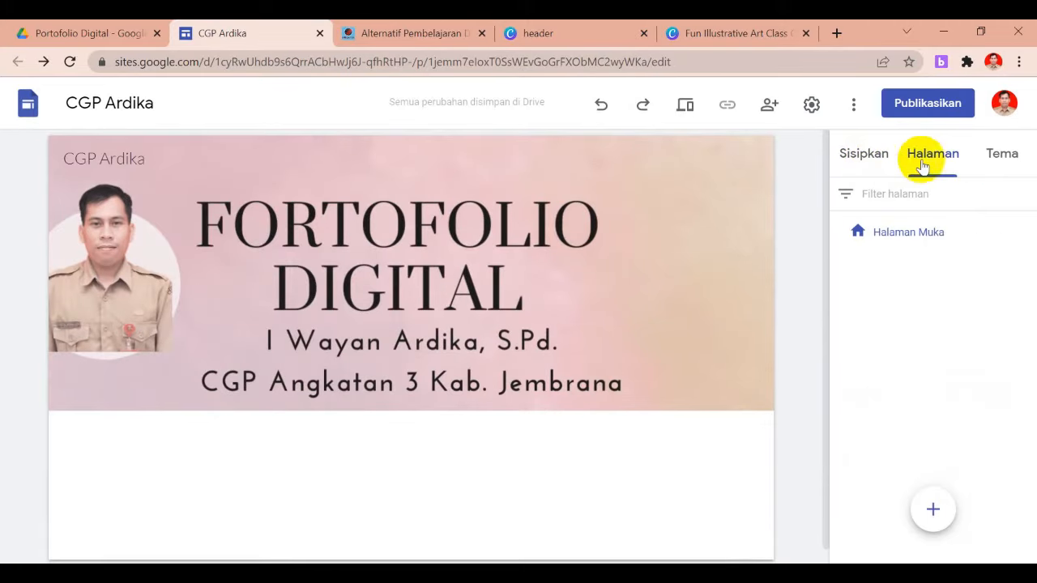
pyautogui.click(1004, 165)
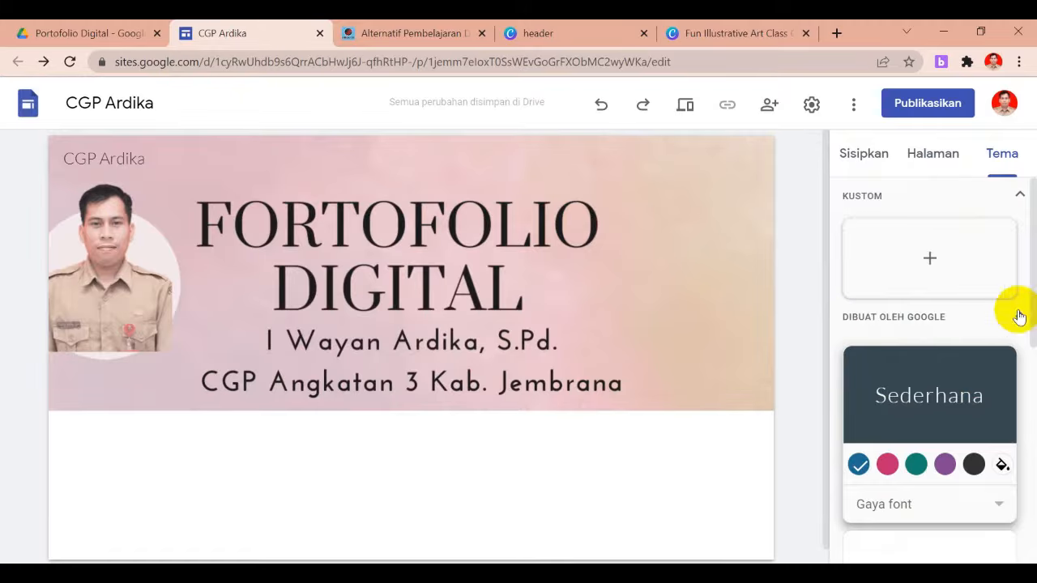
pyautogui.moveTo(1033, 292); pyautogui.dragTo(1032, 243)
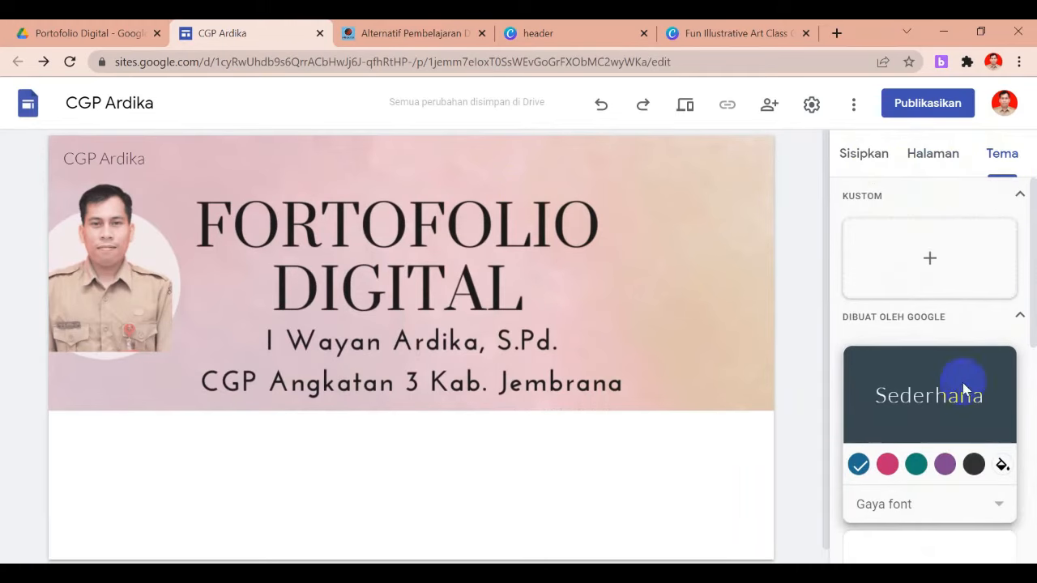
pyautogui.click(934, 155)
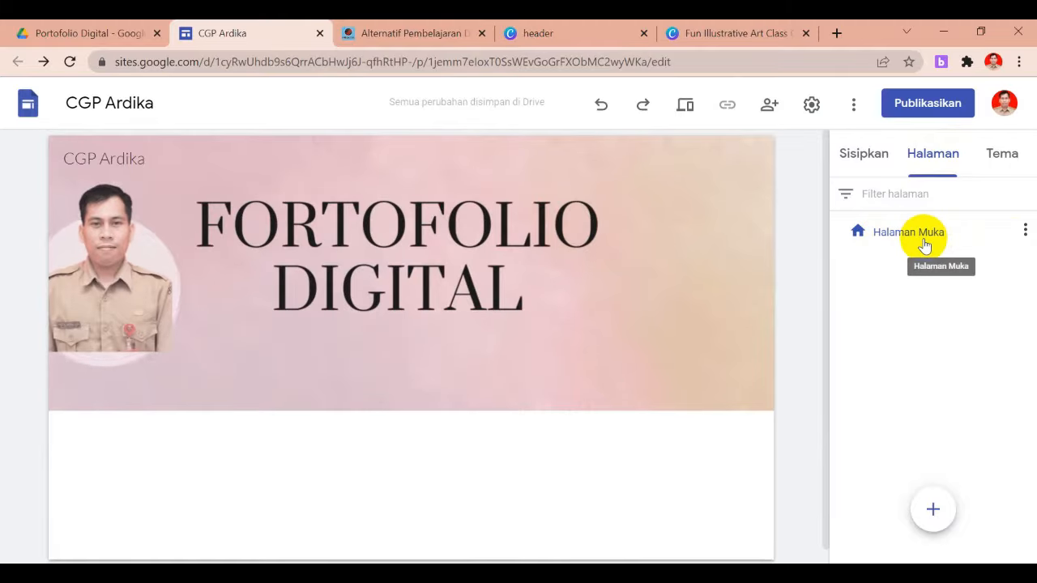
# Rename the Halaman Muka home page to Beranda
pyautogui.doubleClick(924, 235)
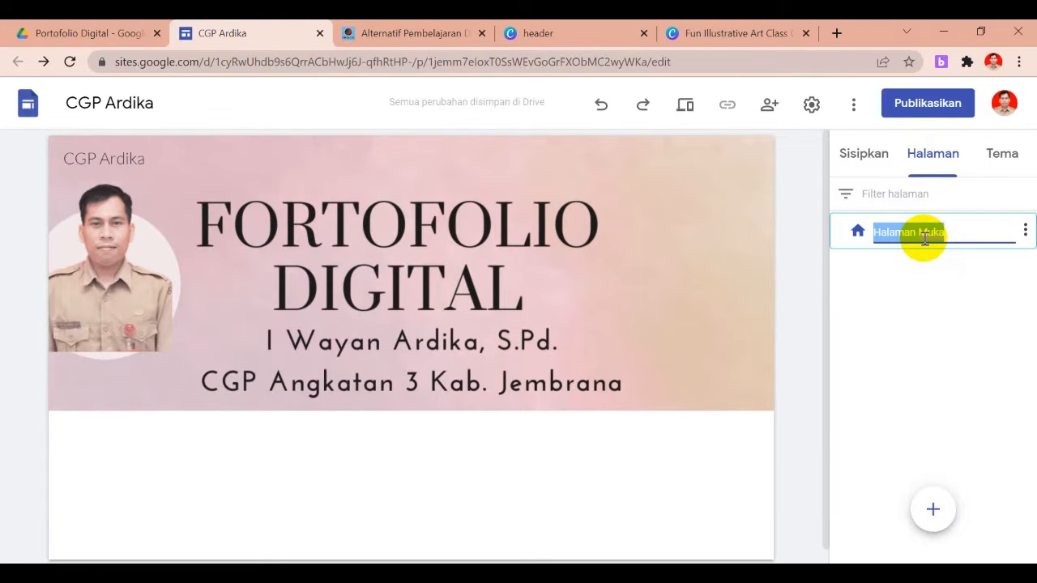
pyautogui.write('Ber')
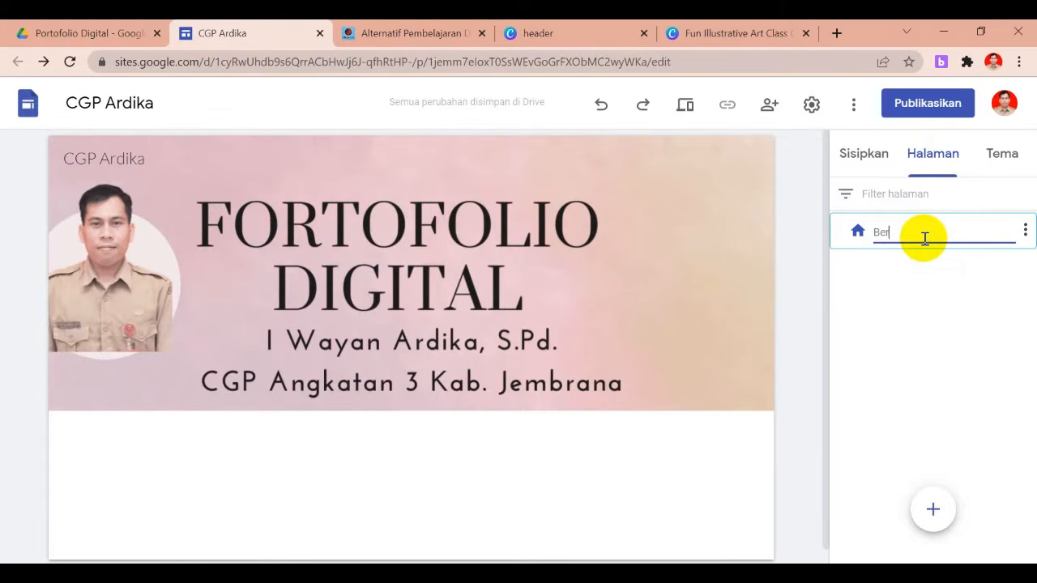
pyautogui.write('anda')
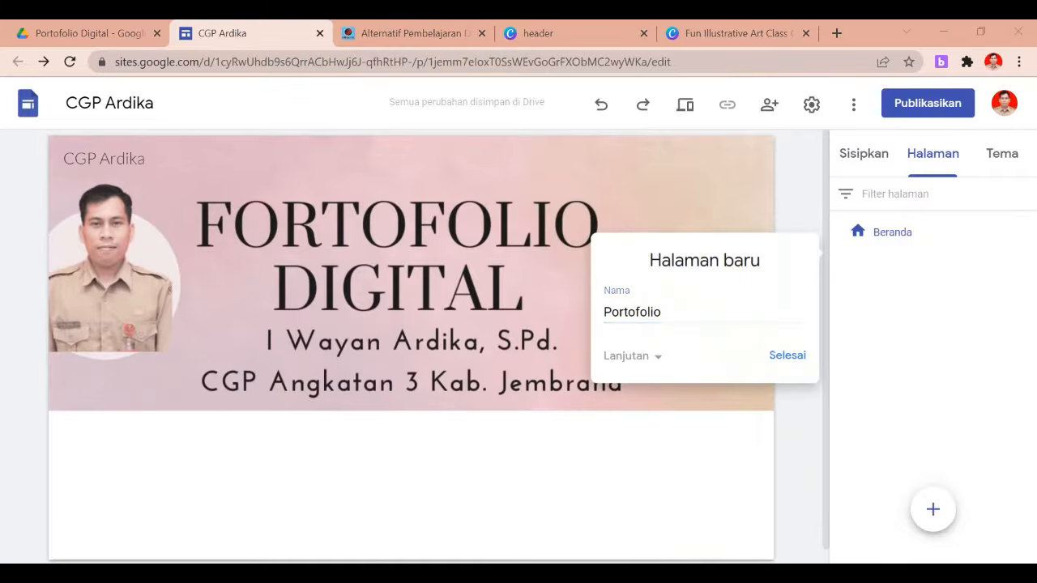
pyautogui.click(621, 478)
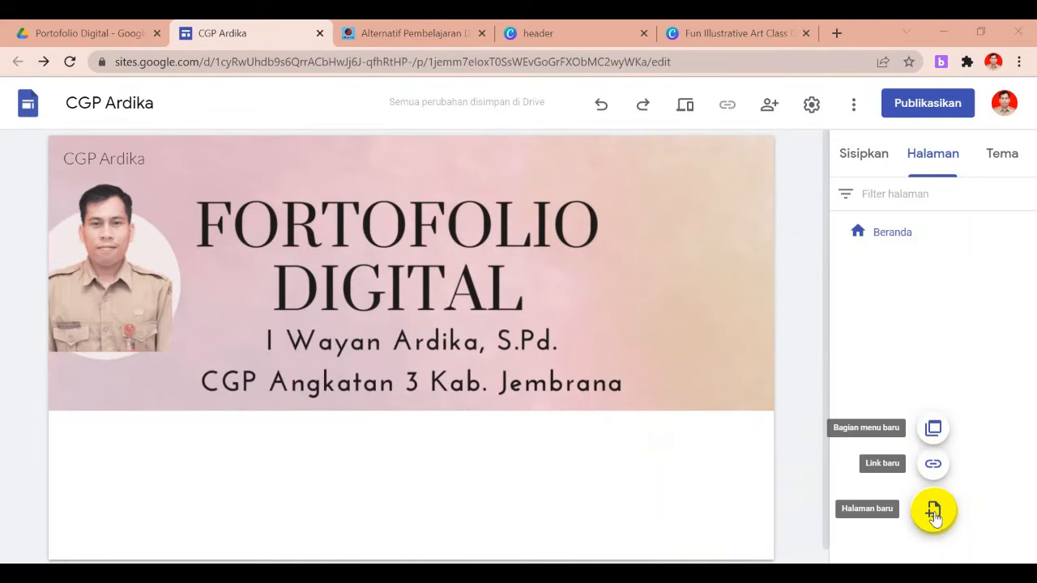
# Create a new page named Profil Guru Penggerak
pyautogui.click(935, 512)
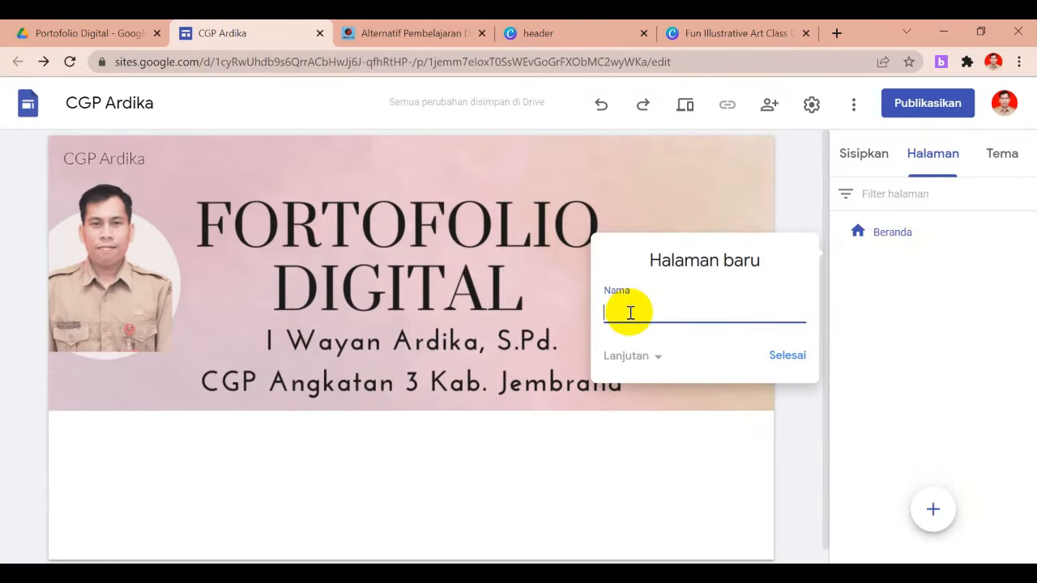
pyautogui.write('Profil Guru Penggerak')
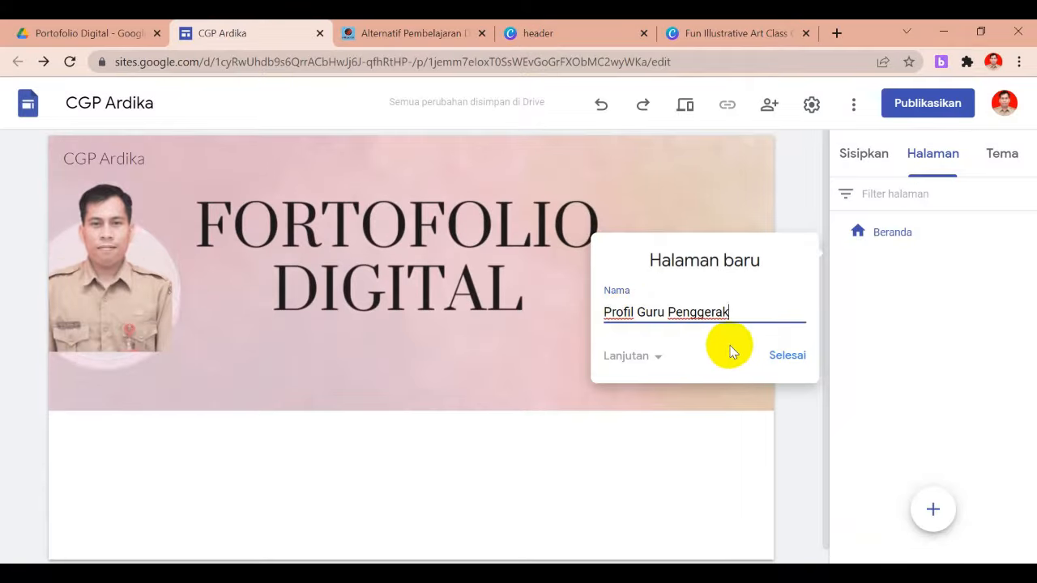
pyautogui.click(786, 359)
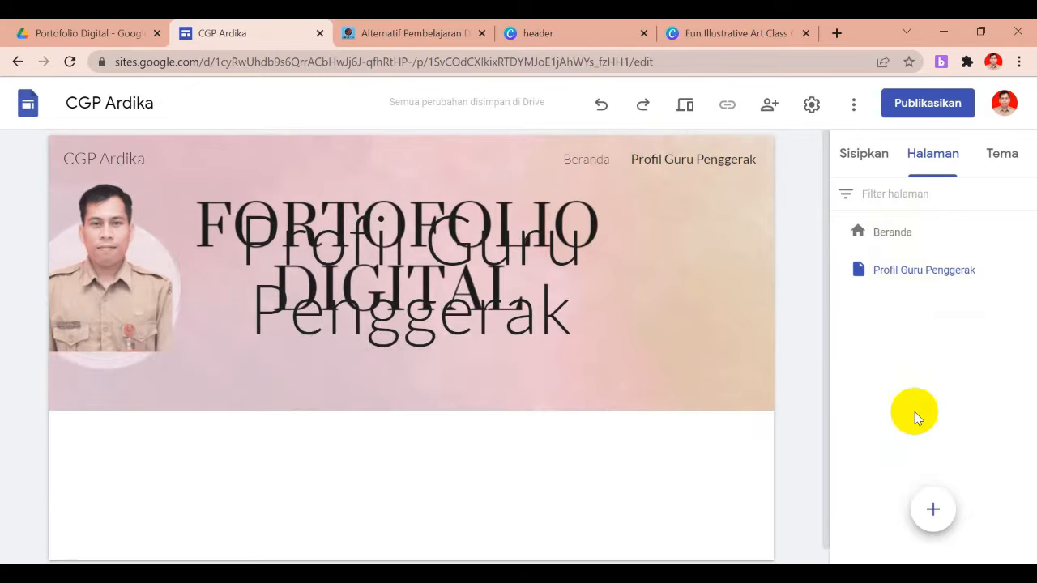
pyautogui.moveTo(931, 517)
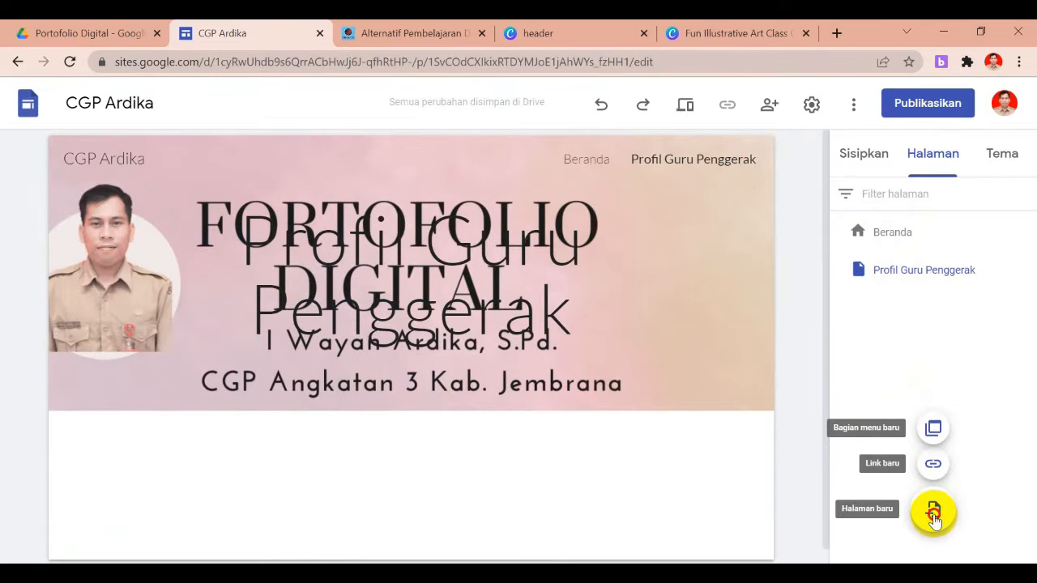
# Create an Artefak Aksi Nyata page and move it below Profil Guru Penggerak
pyautogui.click(934, 514)
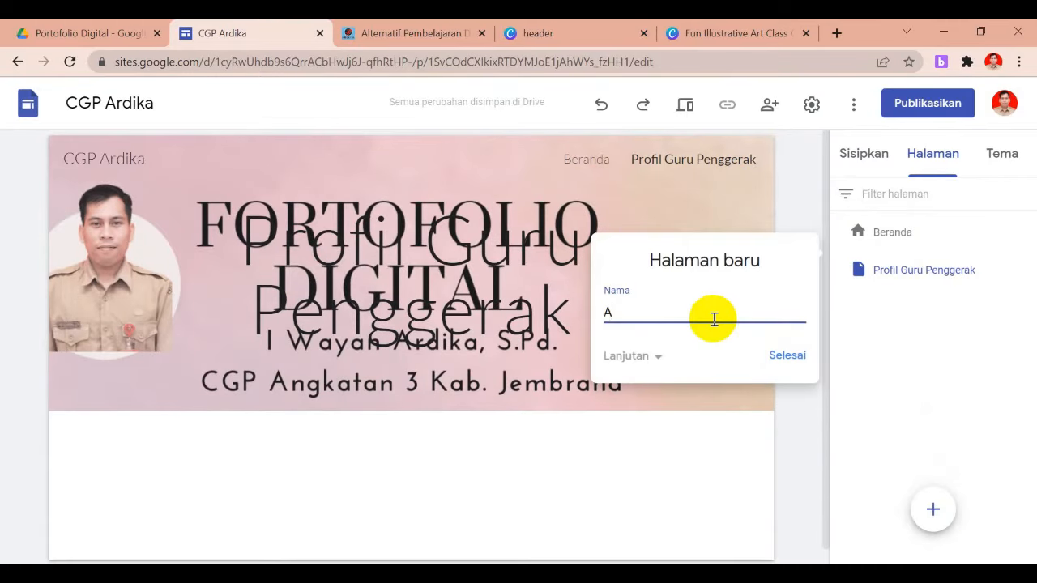
pyautogui.write('Artefak Aksi Nyata')
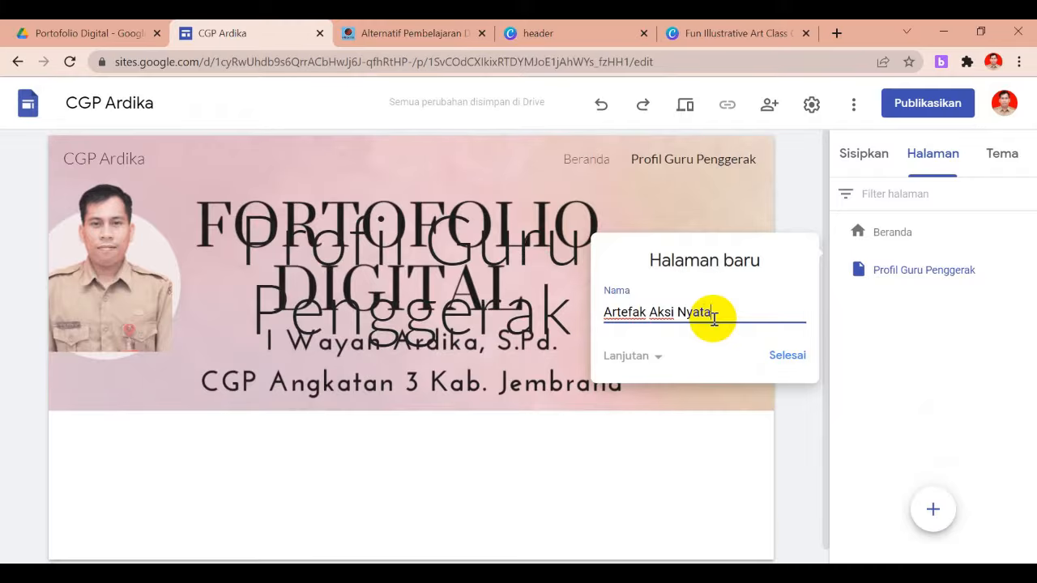
pyautogui.click(790, 357)
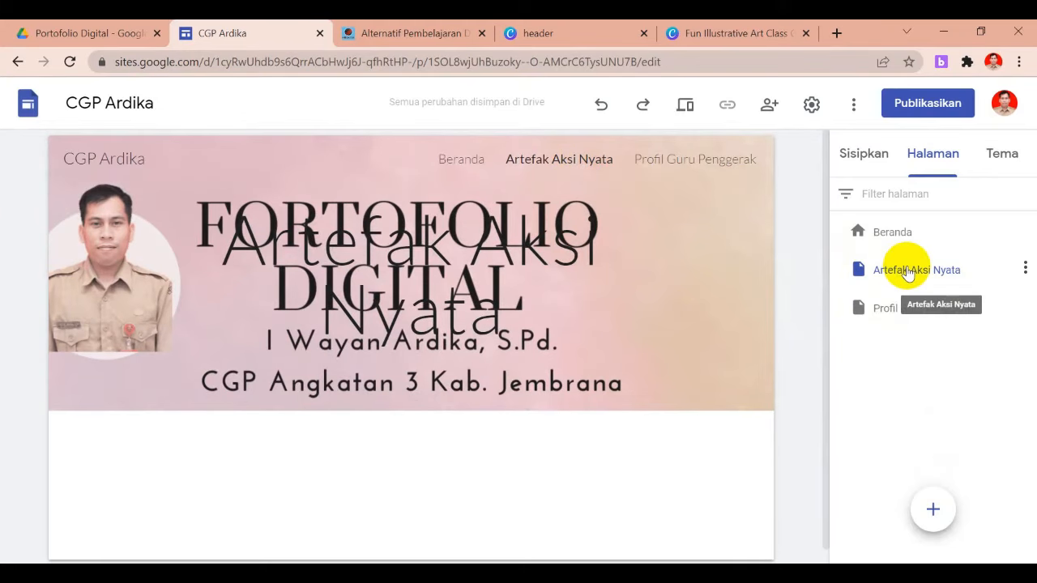
pyautogui.moveTo(907, 280); pyautogui.dragTo(913, 321)
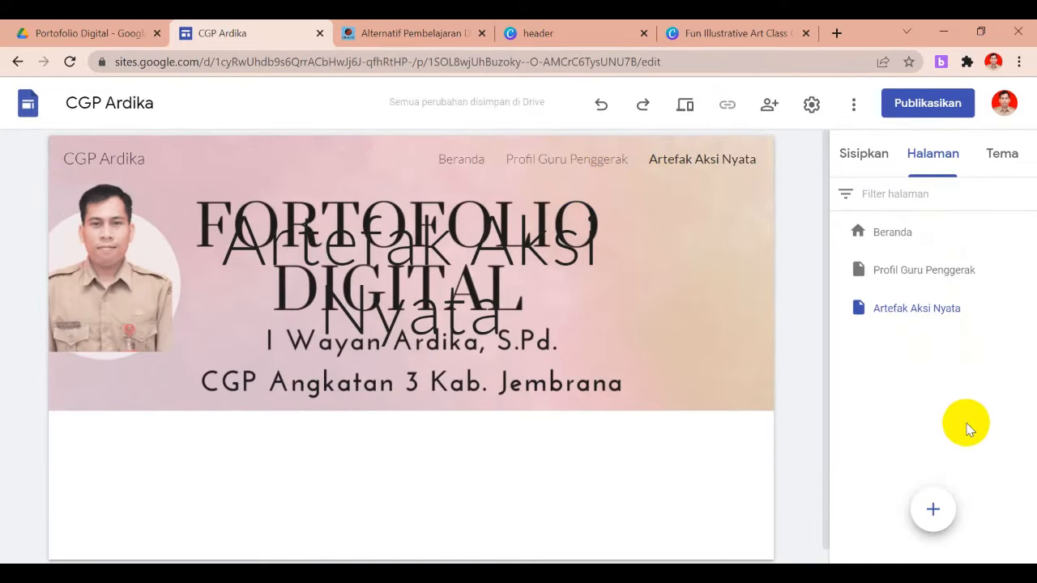
# Create a Publikasi page and drag it to the bottom of the page list
pyautogui.moveTo(933, 499)
pyautogui.click(935, 512)
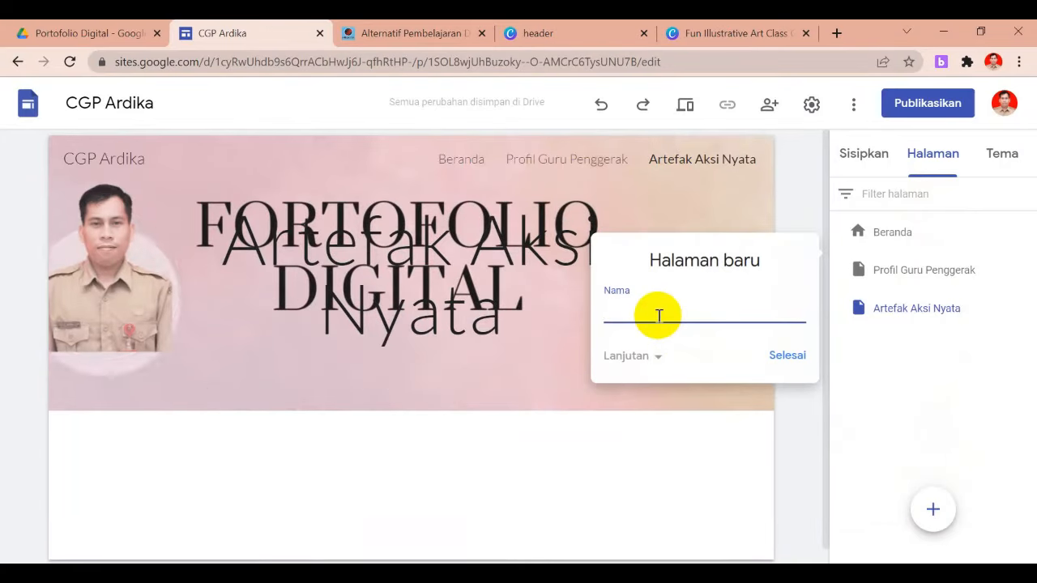
pyautogui.write('Publikasi')
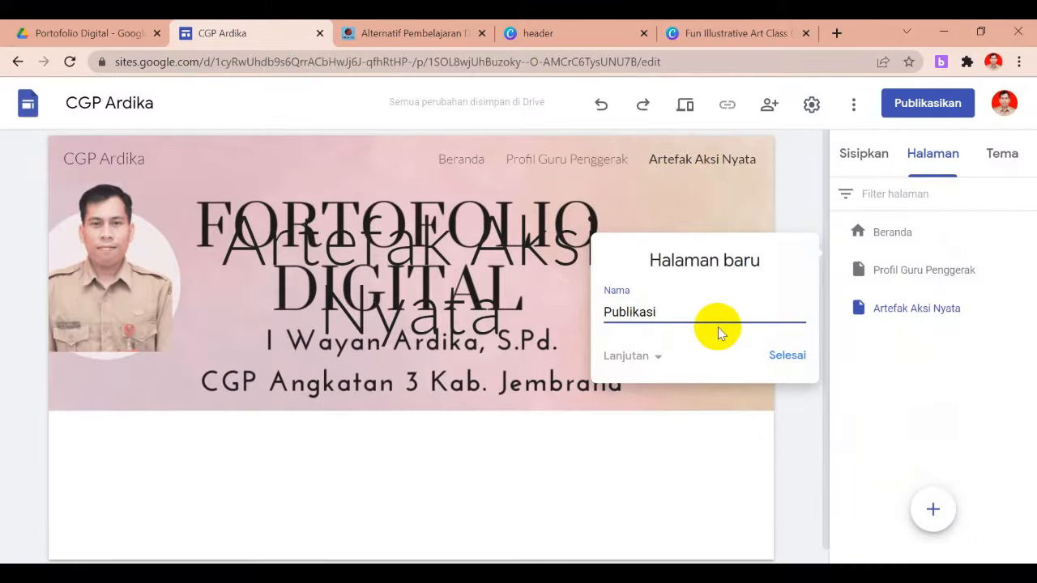
pyautogui.click(787, 359)
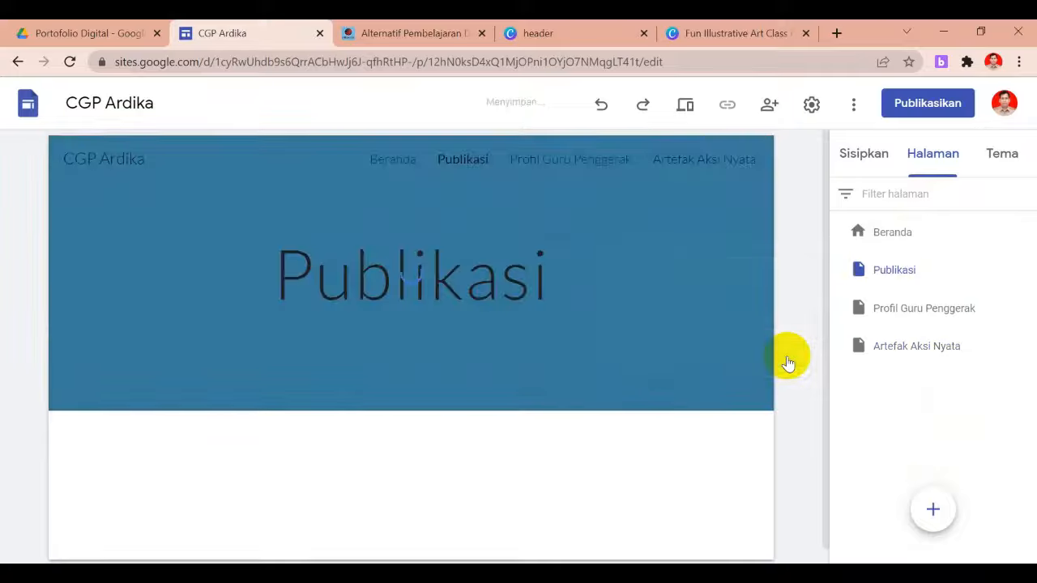
pyautogui.moveTo(893, 269); pyautogui.dragTo(892, 364)
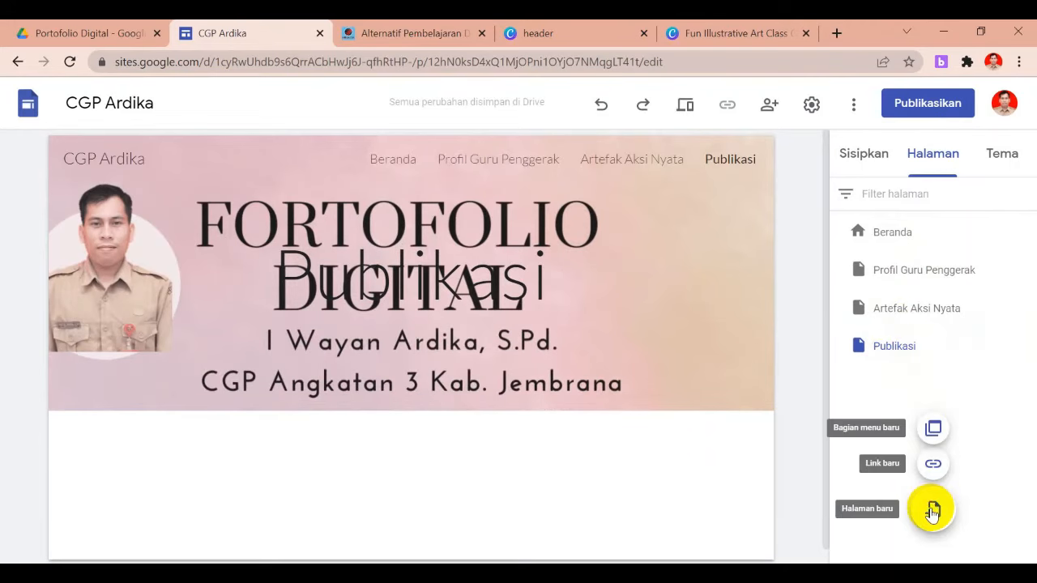
# Create a Sertifikasi & Pendidikan page and move it below Publikasi
pyautogui.click(933, 510)
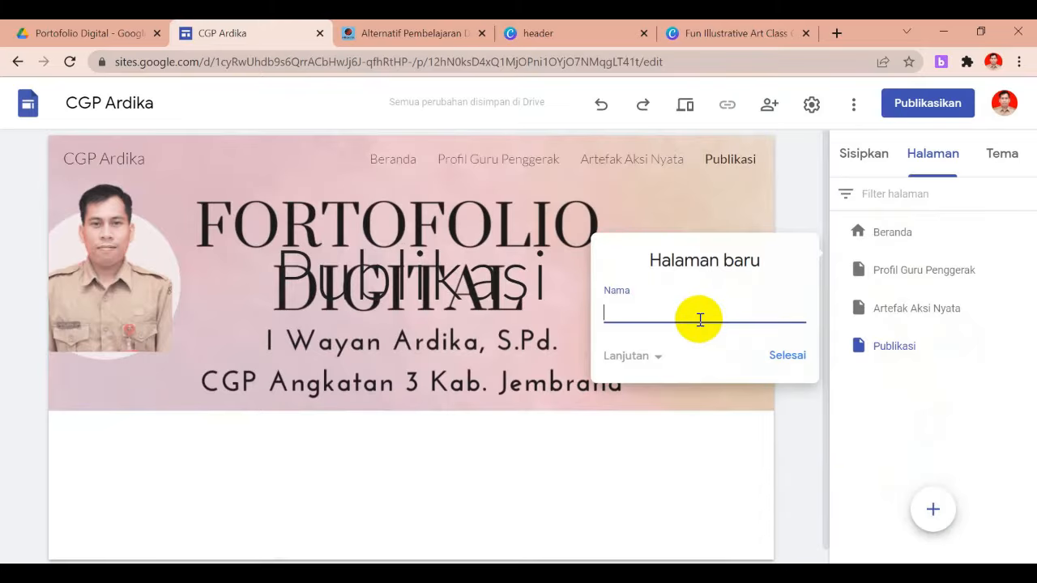
pyautogui.write('Sertifikasi &')
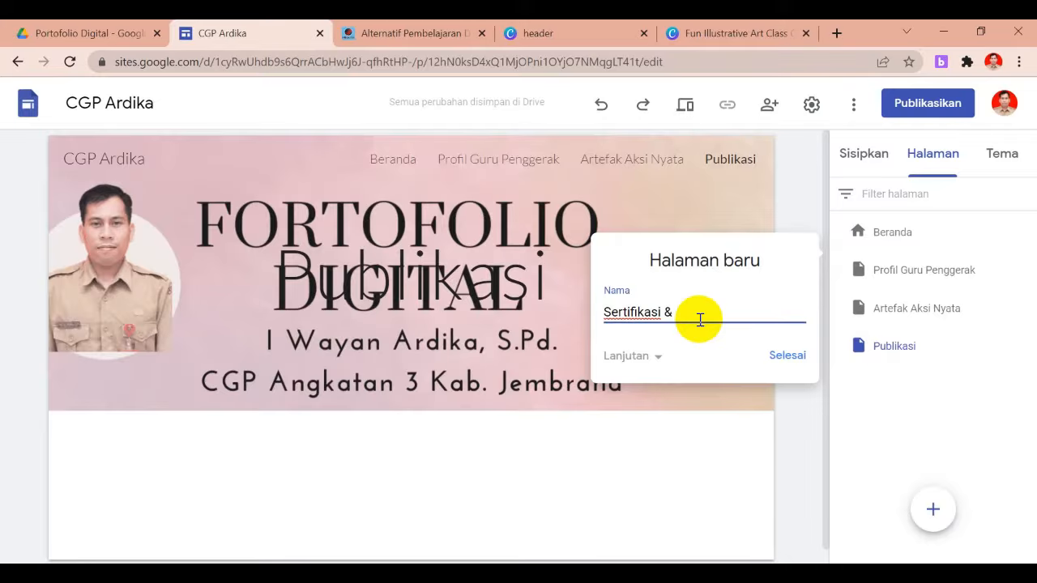
pyautogui.write('Pendidikan')
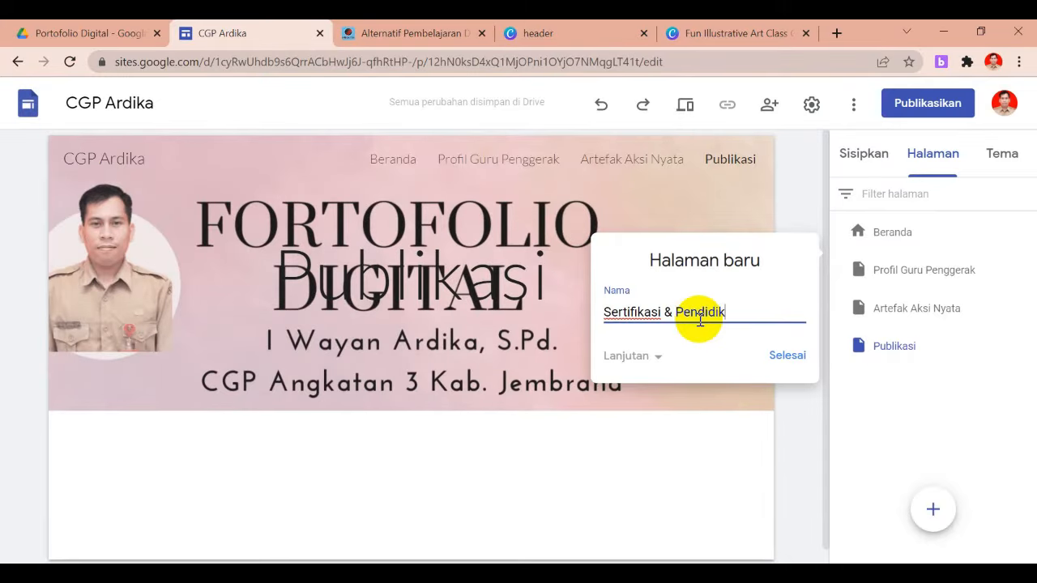
pyautogui.click(790, 356)
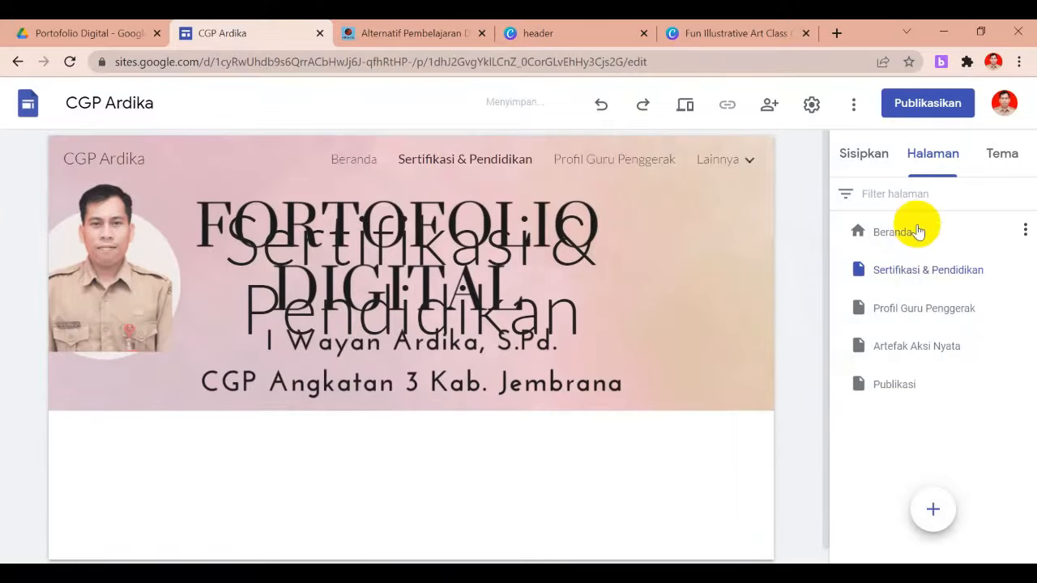
pyautogui.moveTo(909, 274); pyautogui.dragTo(899, 409)
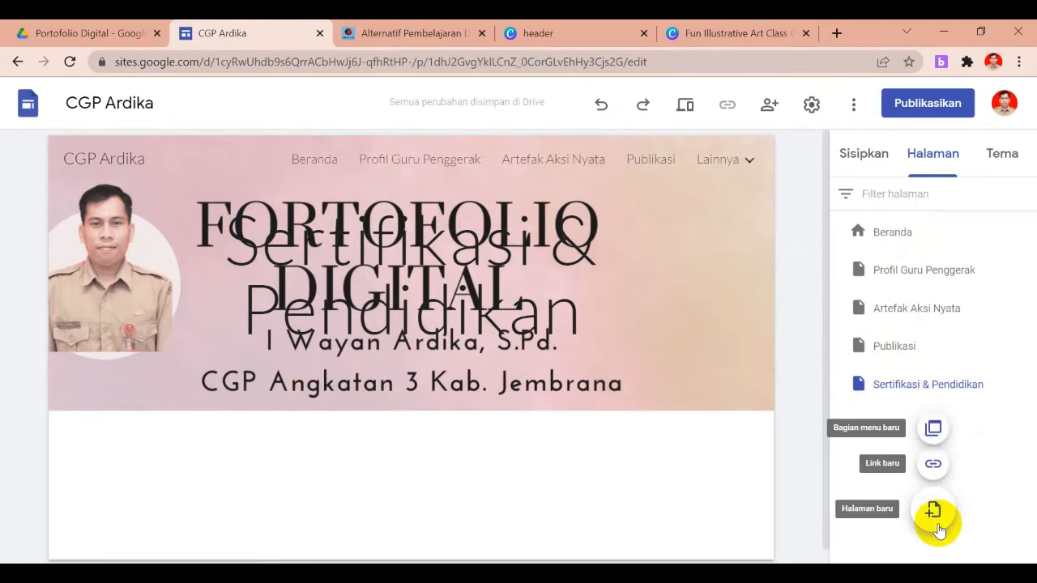
# Create an Umpan Balik page and move it below Sertifikasi & Pendidikan
pyautogui.click(934, 513)
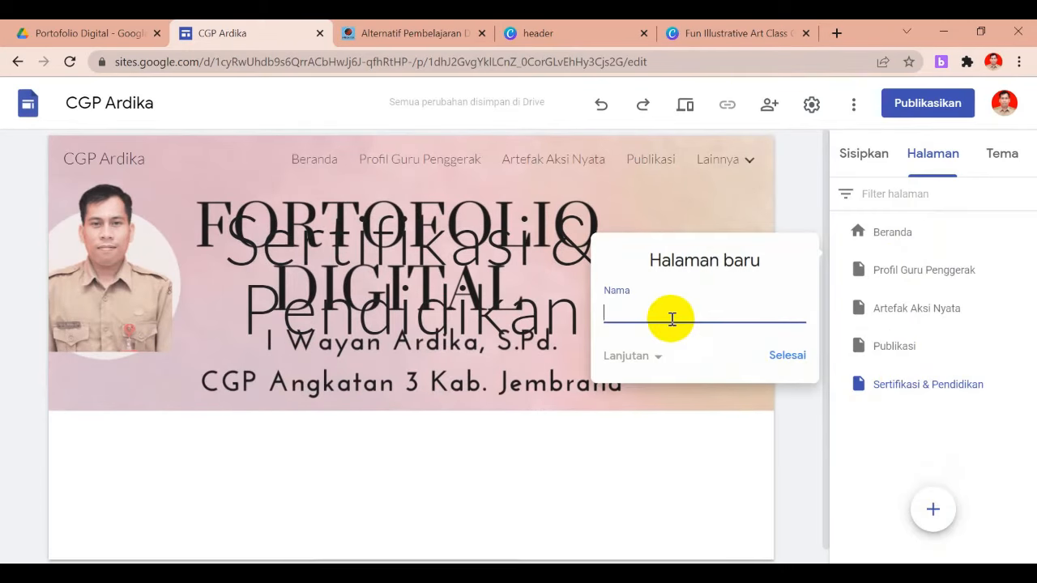
pyautogui.write('Umpan Balik')
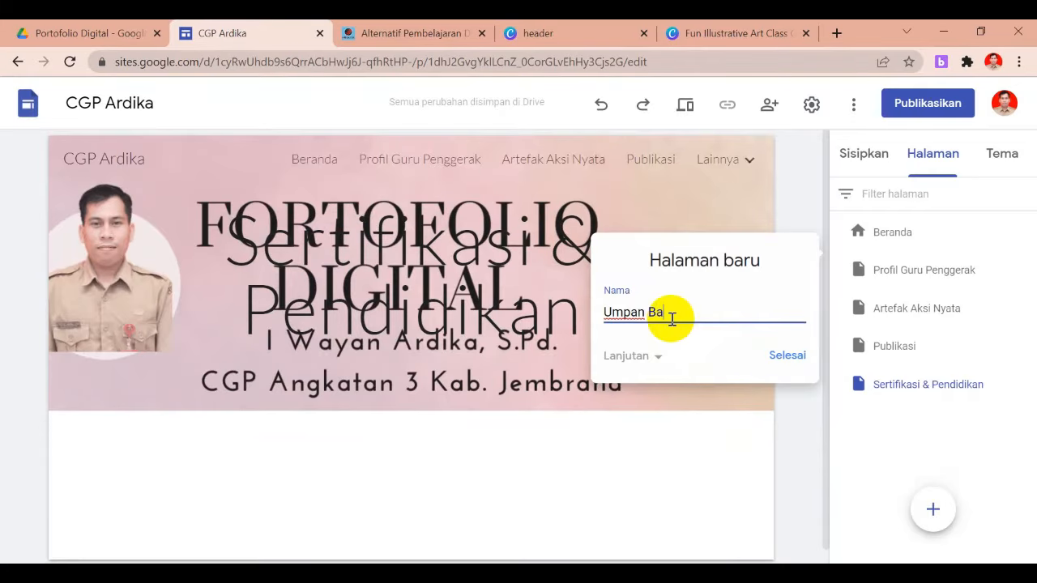
pyautogui.click(780, 358)
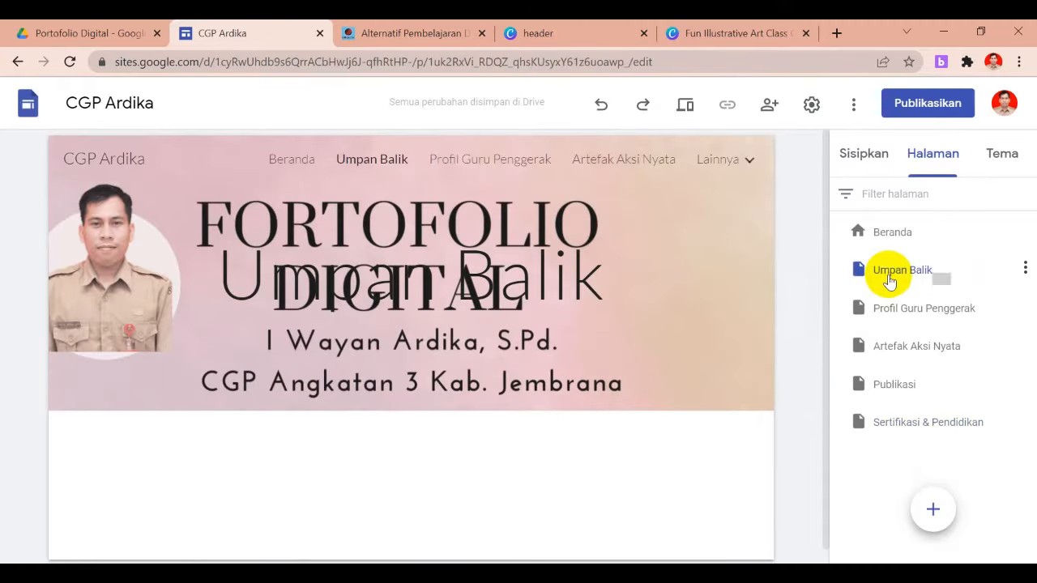
pyautogui.moveTo(889, 280); pyautogui.dragTo(906, 448)
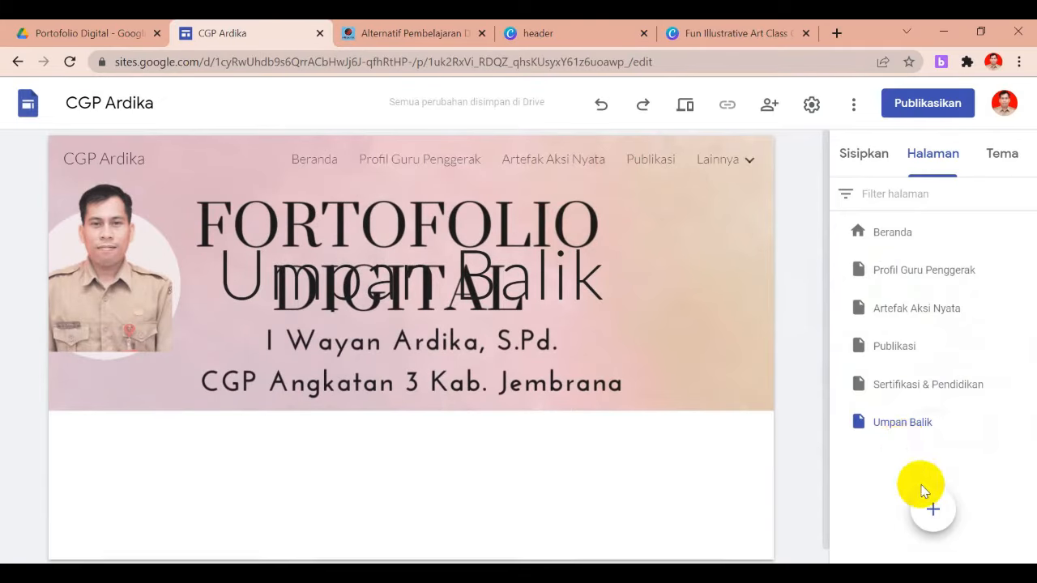
# Create a Kontak page and move it below Umpan Balik as the last page
pyautogui.click(939, 527)
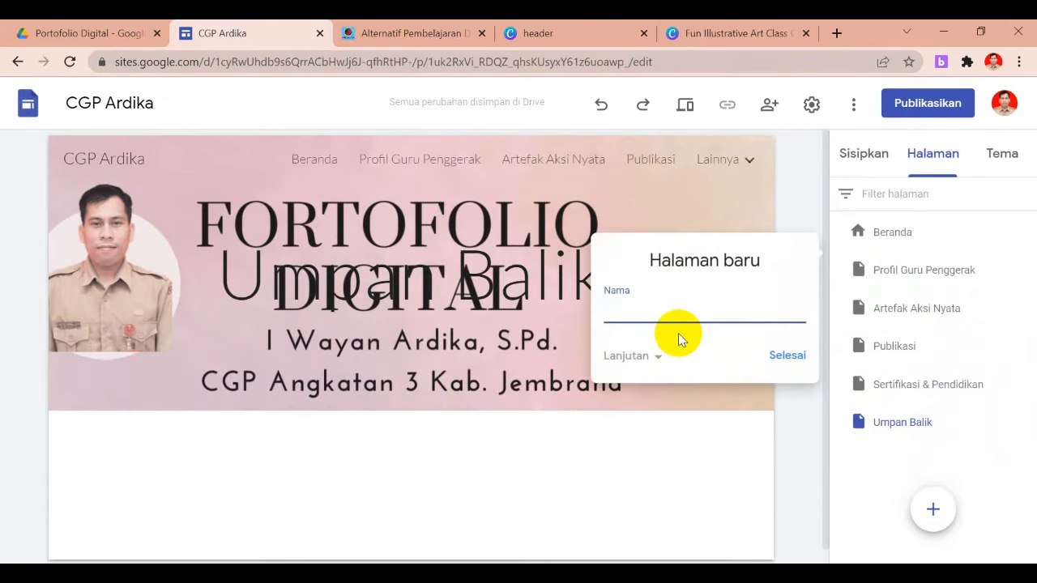
pyautogui.write('Kony')
pyautogui.press('BackSpace')
pyautogui.write('tak')
pyautogui.click(788, 357)
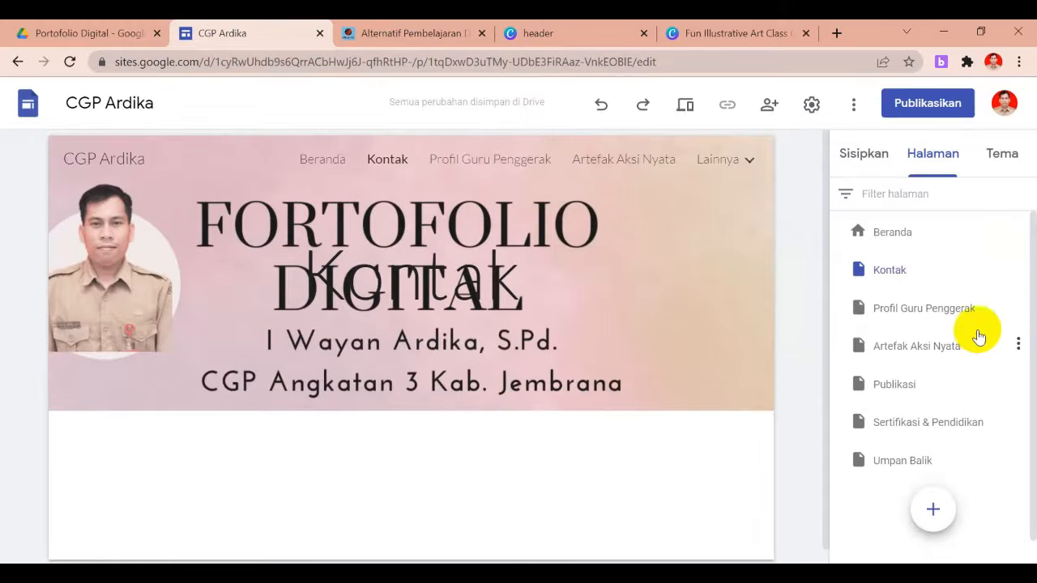
pyautogui.moveTo(886, 268); pyautogui.dragTo(899, 475)
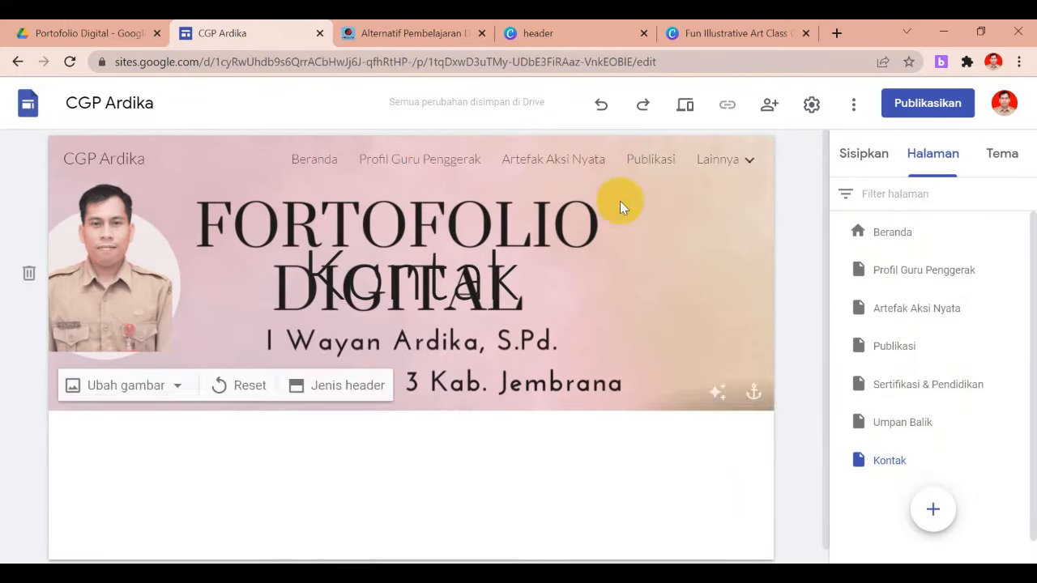
# Browse Profil Guru Penggerak and Beranda in the navigation, then open Artefak Aksi Nyata
pyautogui.click(409, 162)
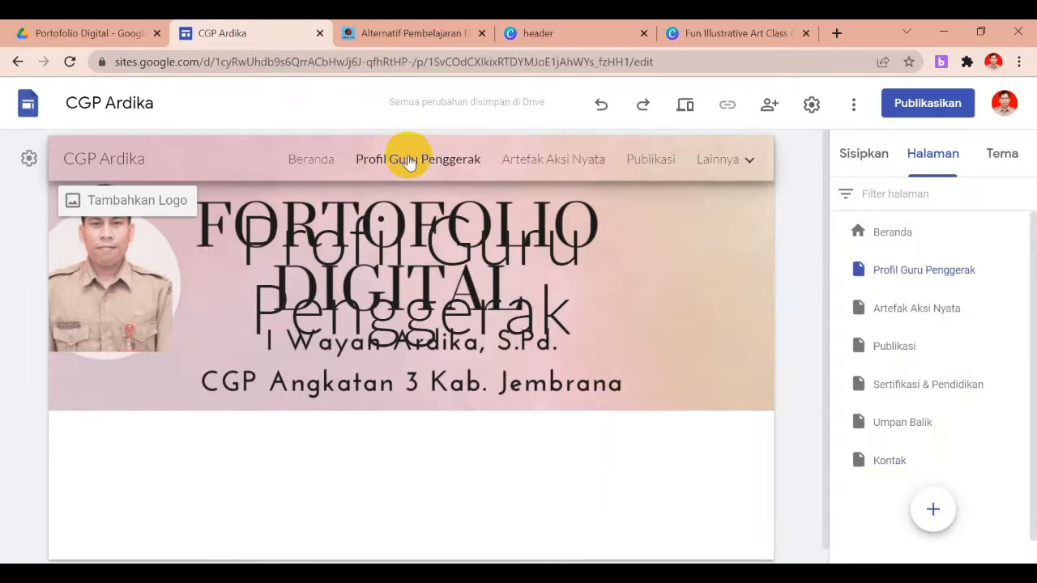
pyautogui.click(299, 159)
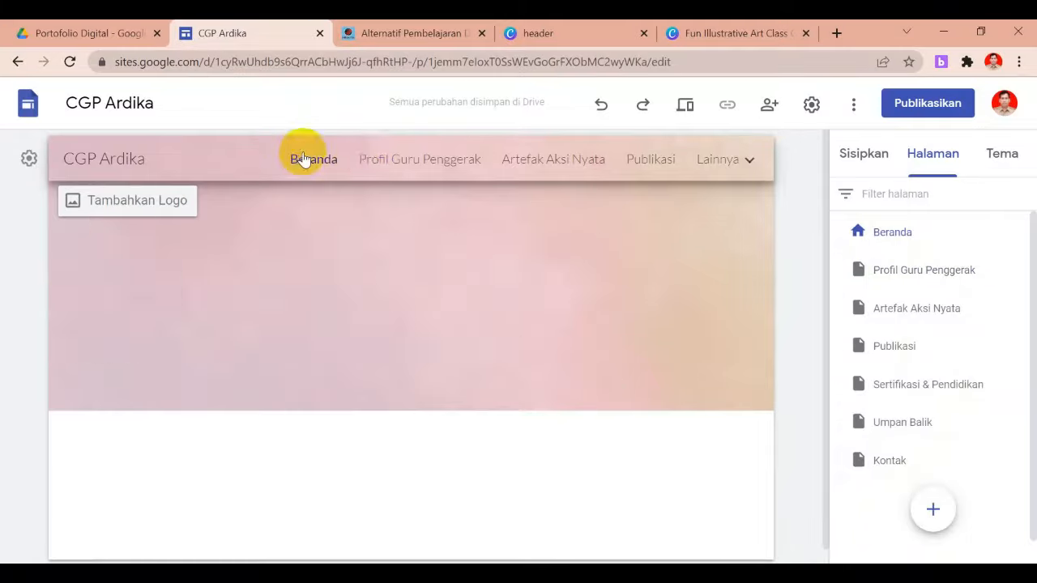
pyautogui.click(415, 159)
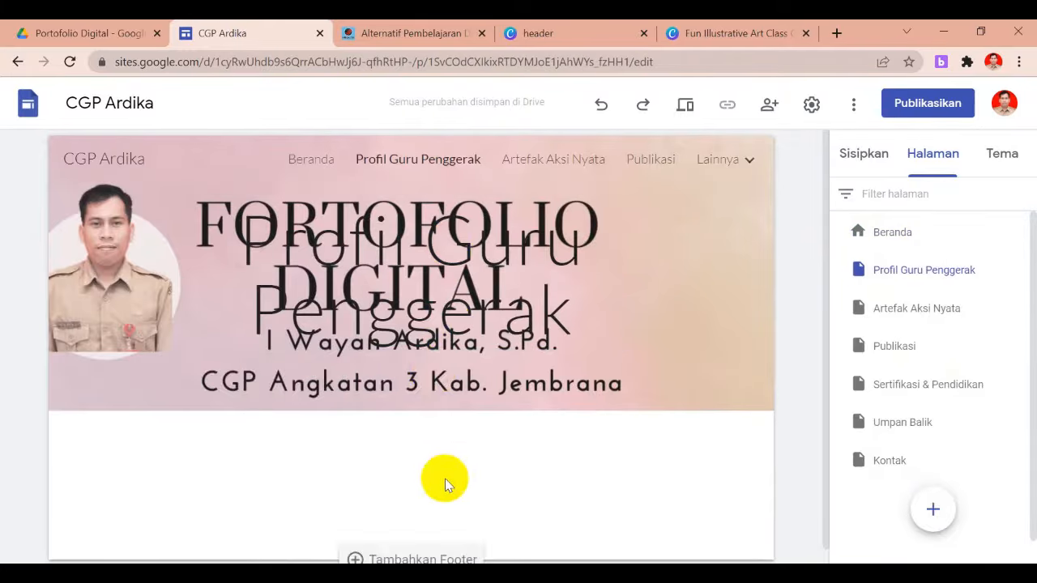
pyautogui.click(573, 160)
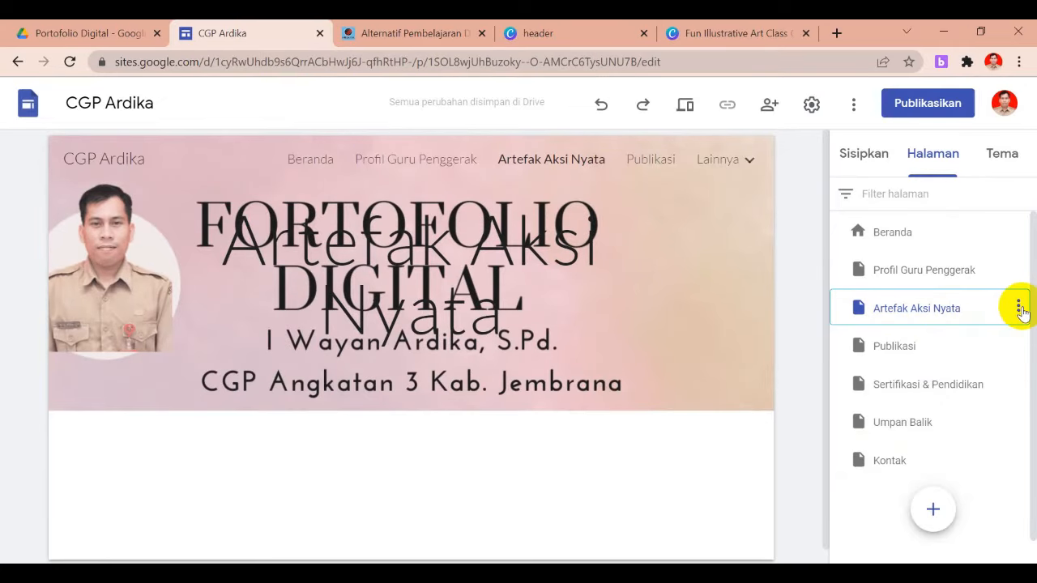
# Add a Modul 1 subpage under Artefak Aksi Nyata and open it
pyautogui.click(1019, 310)
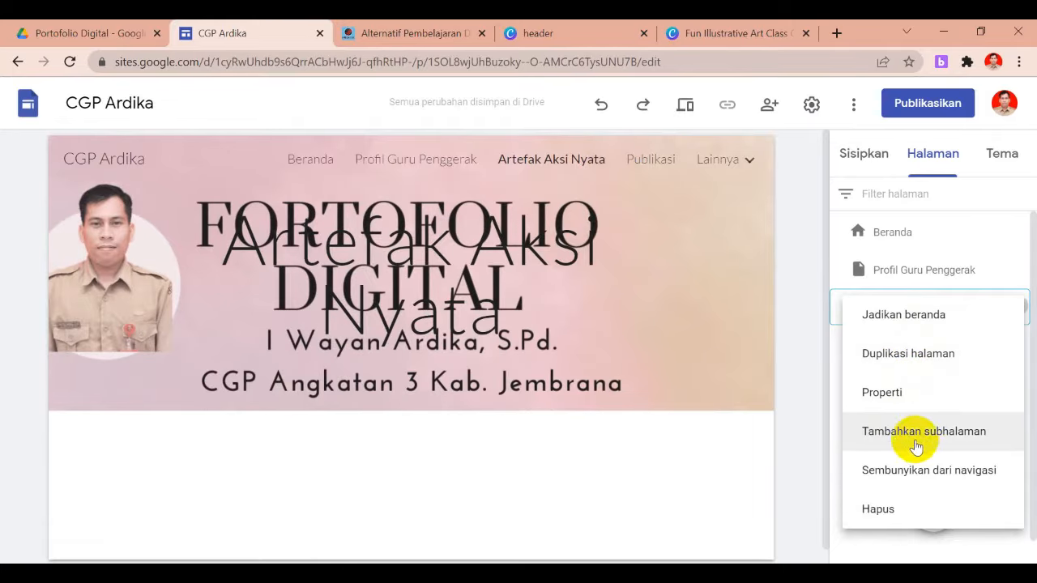
pyautogui.click(958, 438)
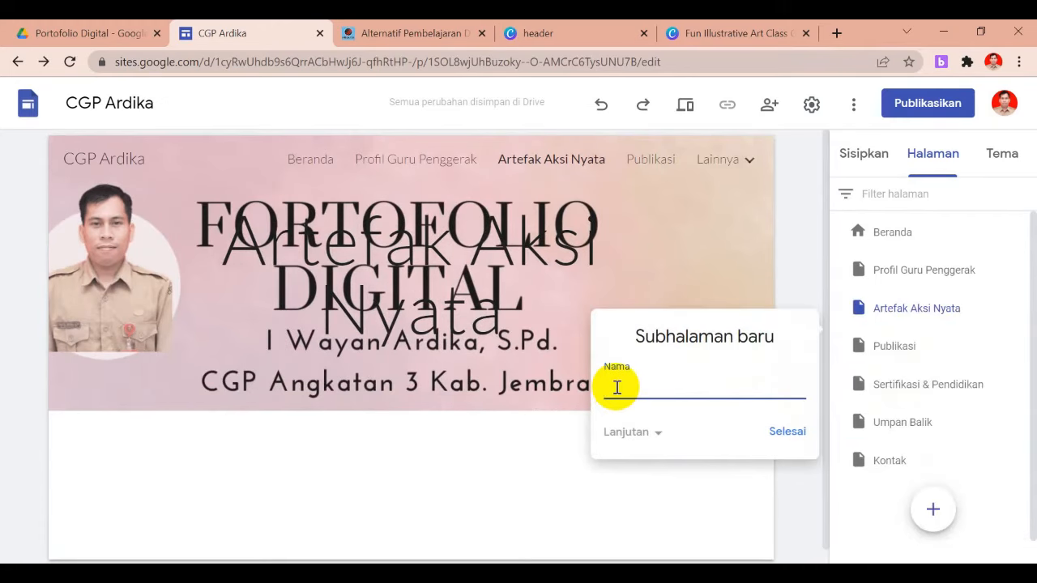
pyautogui.write('Modul 1')
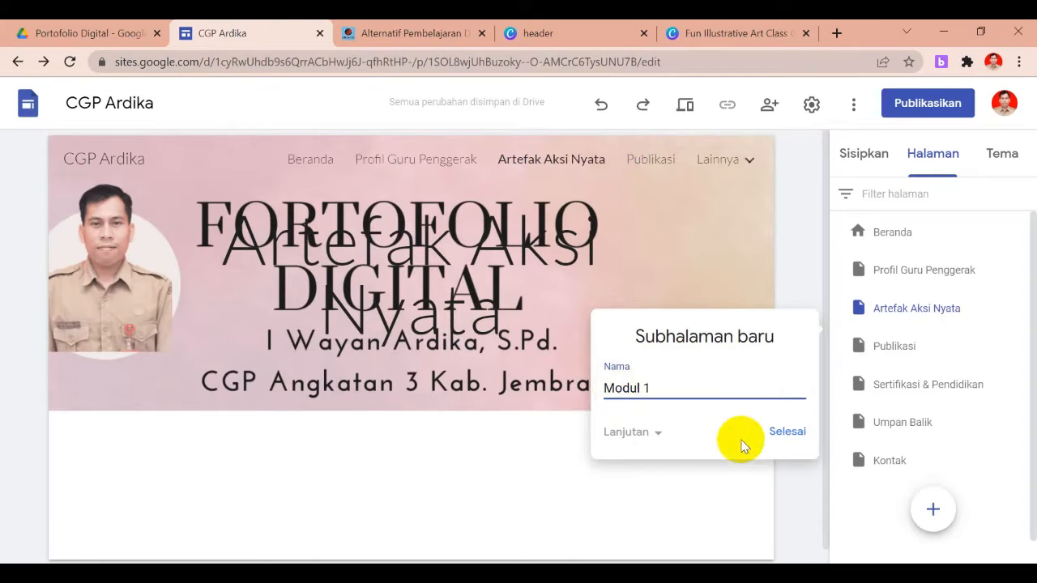
pyautogui.click(787, 432)
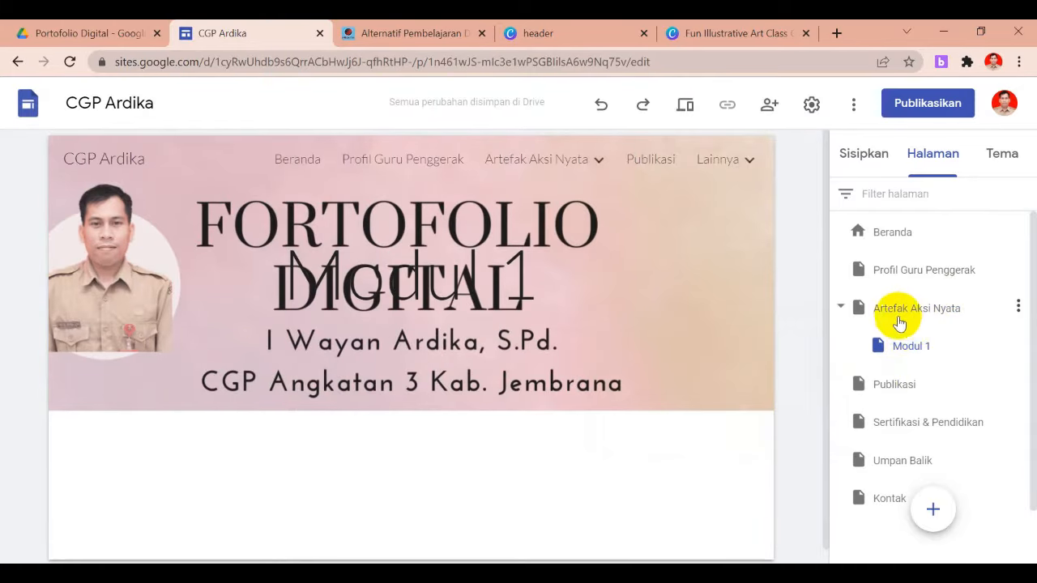
pyautogui.moveTo(580, 162)
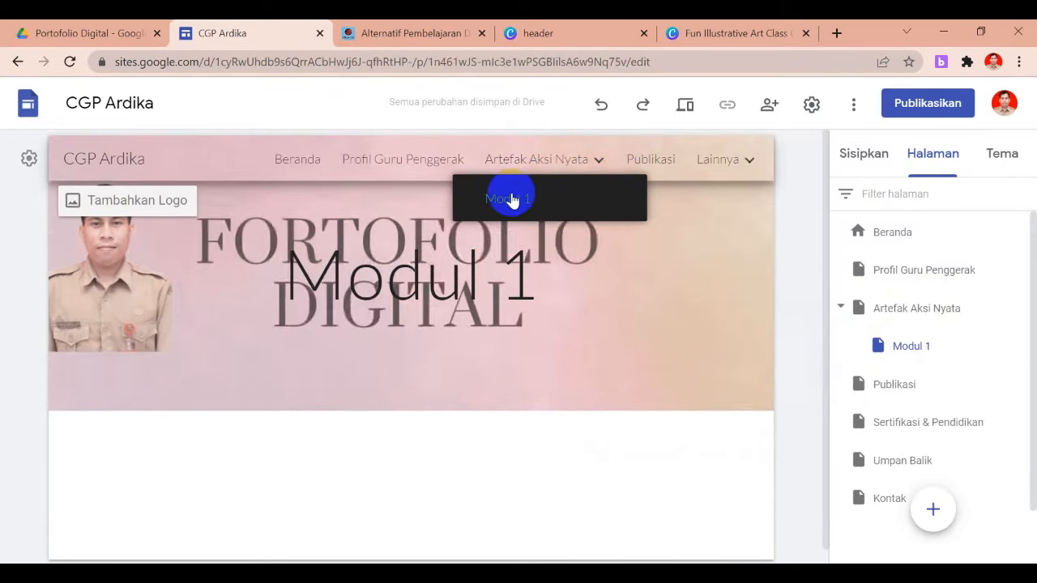
pyautogui.click(598, 211)
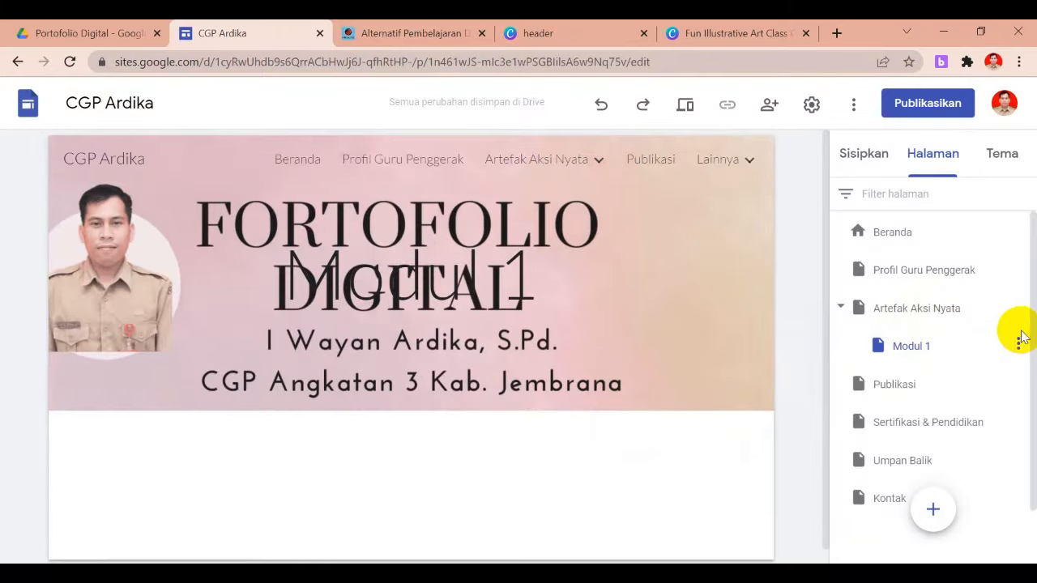
# Add a Modul 2 subpage under Artefak Aksi Nyata
pyautogui.click(1019, 309)
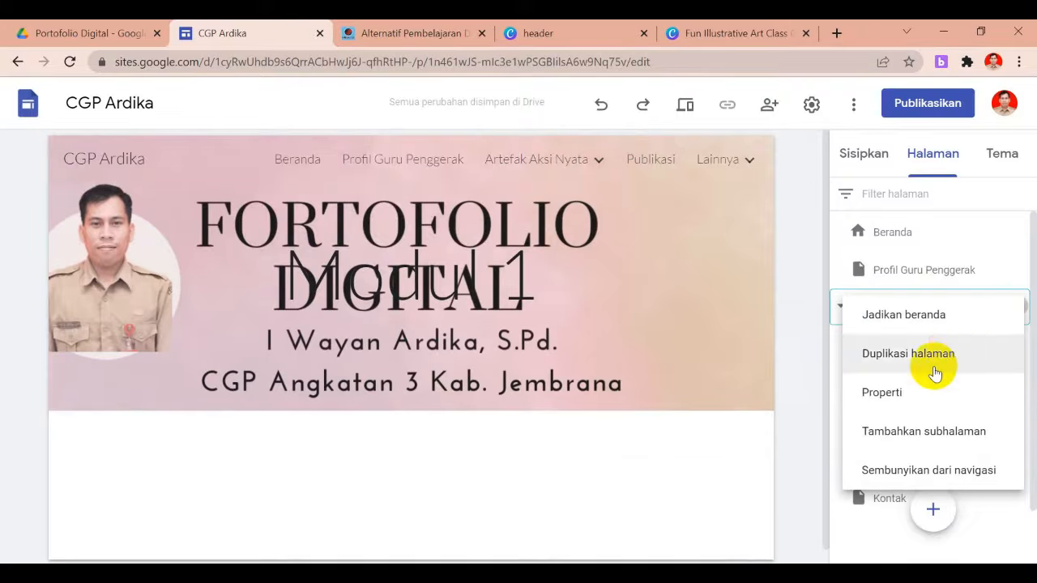
pyautogui.click(909, 434)
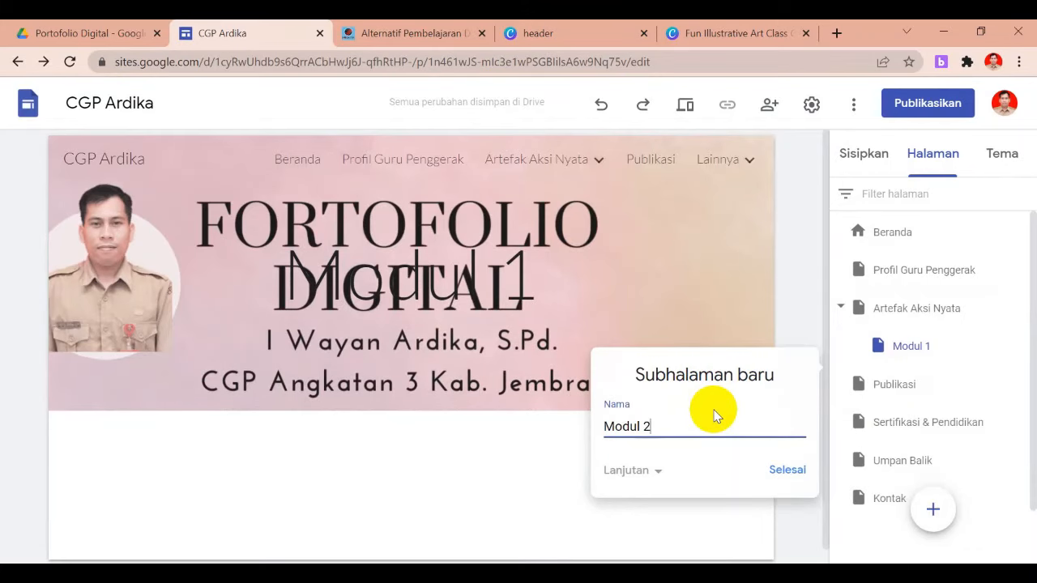
pyautogui.write('Modul 2')
pyautogui.click(784, 471)
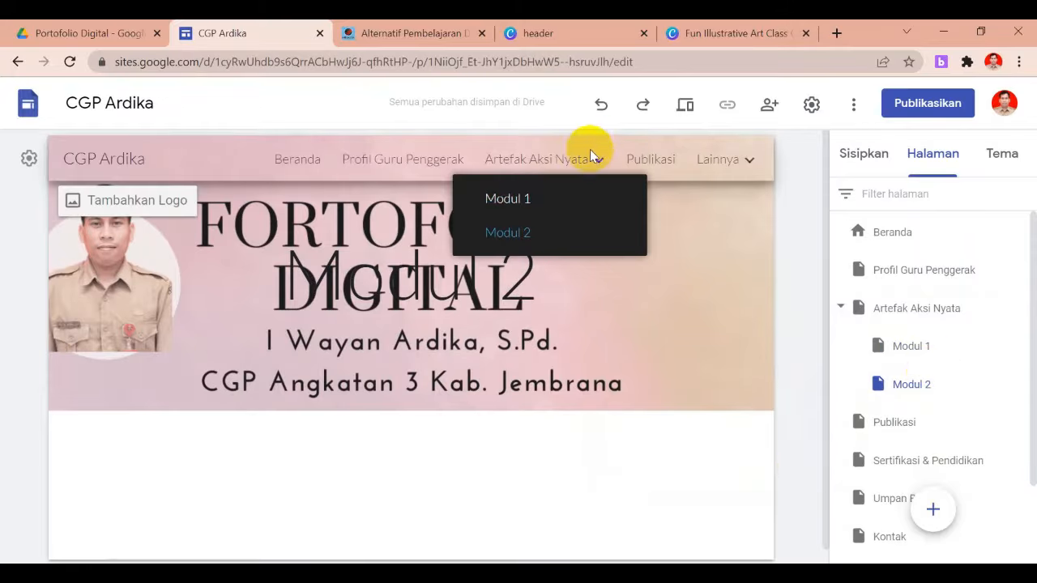
# Add a Modul 3 subpage under Artefak Aksi Nyata, then open Modul 1 from the navigation
pyautogui.click(528, 200)
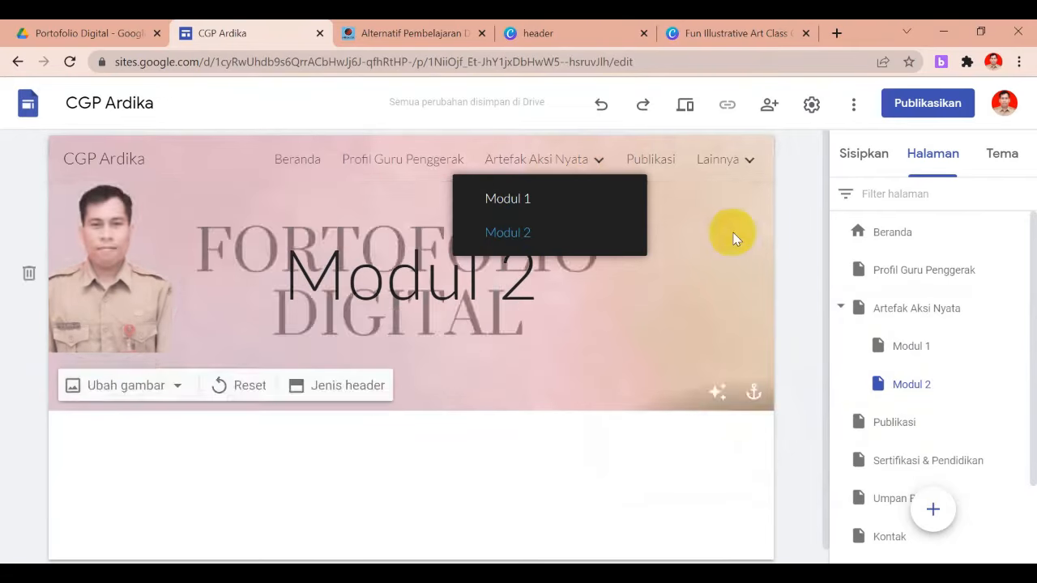
pyautogui.click(507, 232)
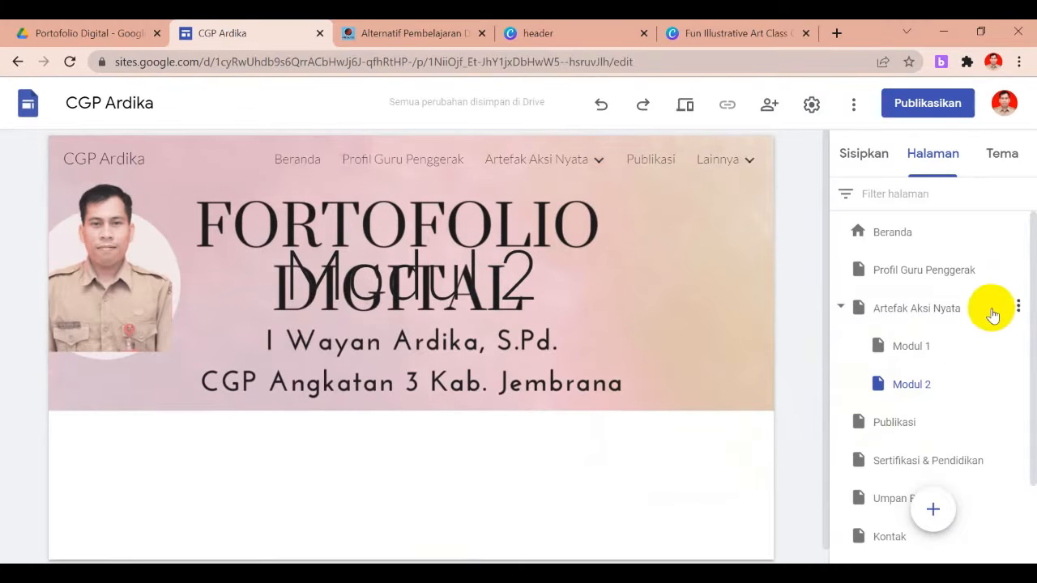
pyautogui.click(1019, 308)
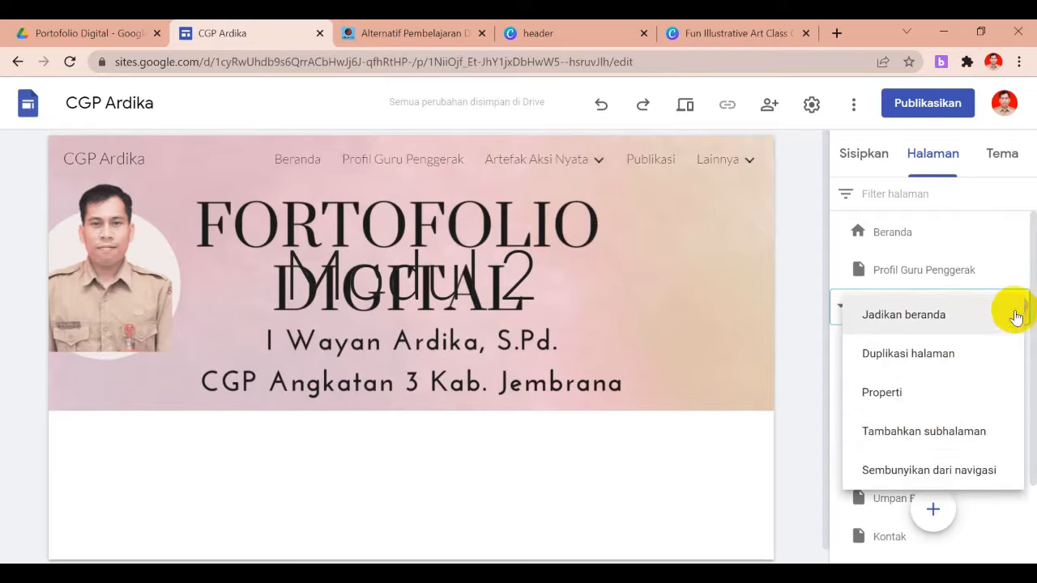
pyautogui.click(915, 434)
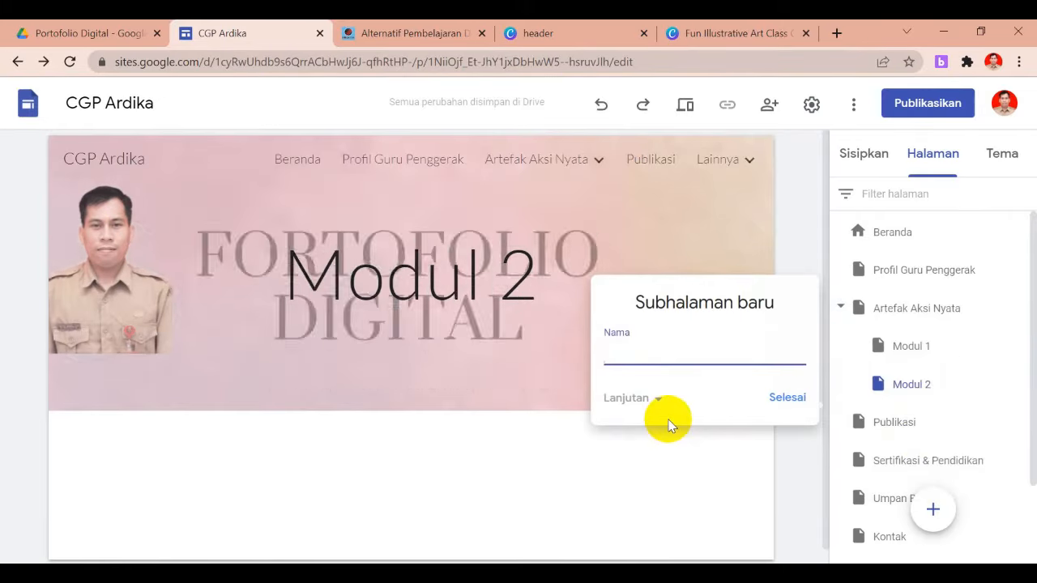
pyautogui.write('Mo')
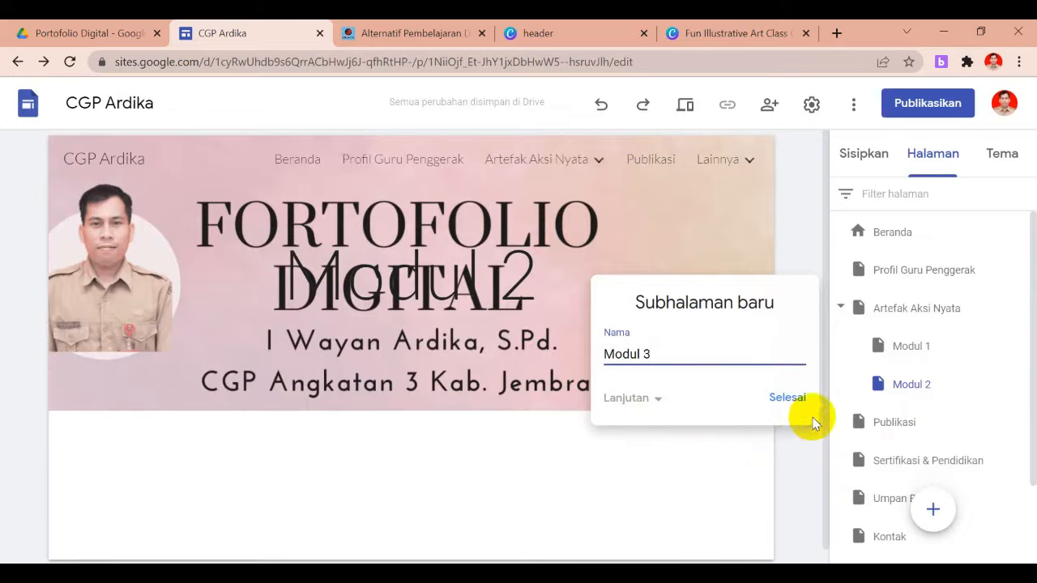
pyautogui.write('dul 3')
pyautogui.click(788, 398)
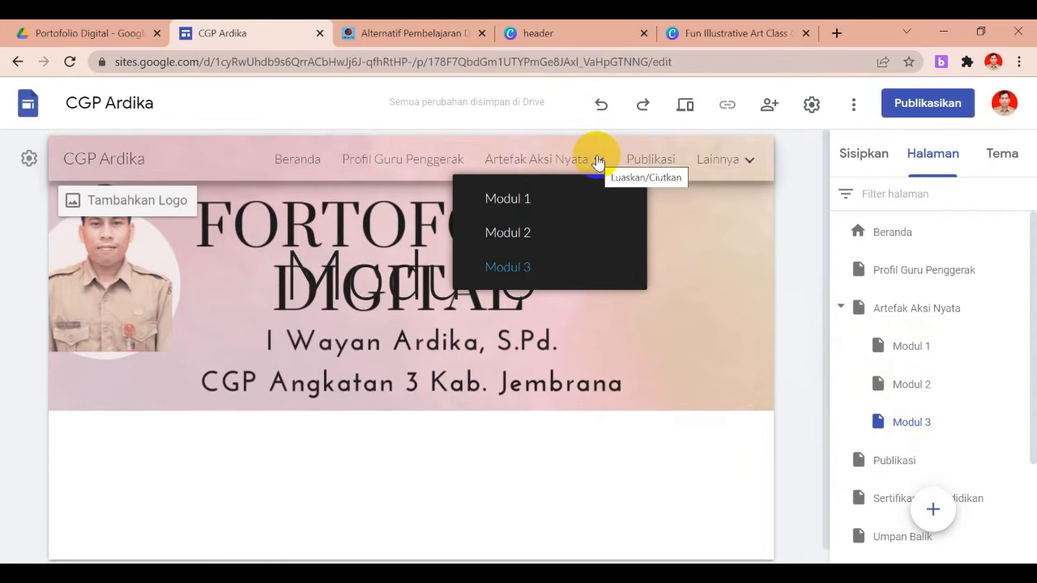
pyautogui.click(523, 200)
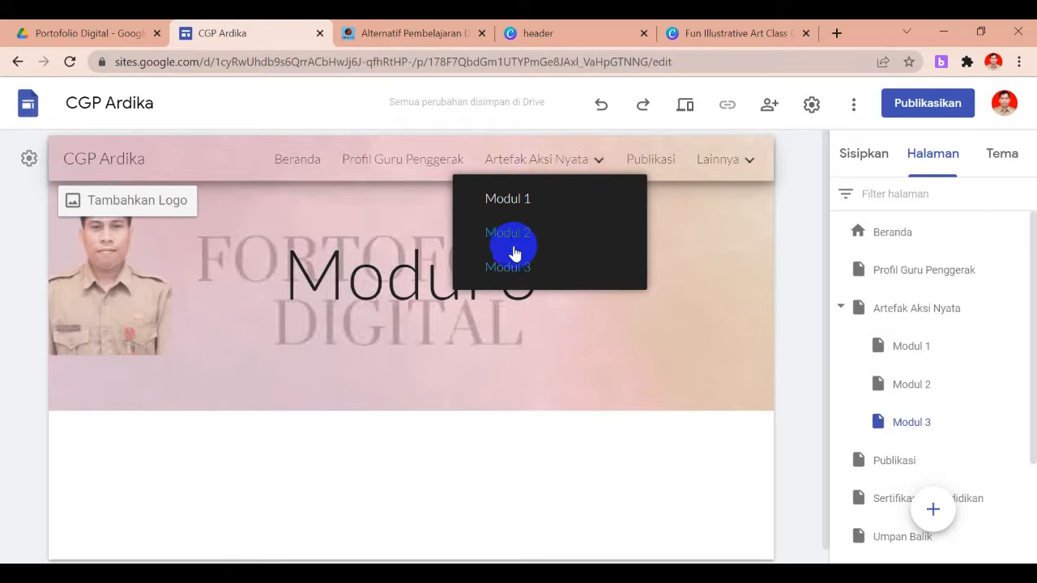
pyautogui.click(573, 163)
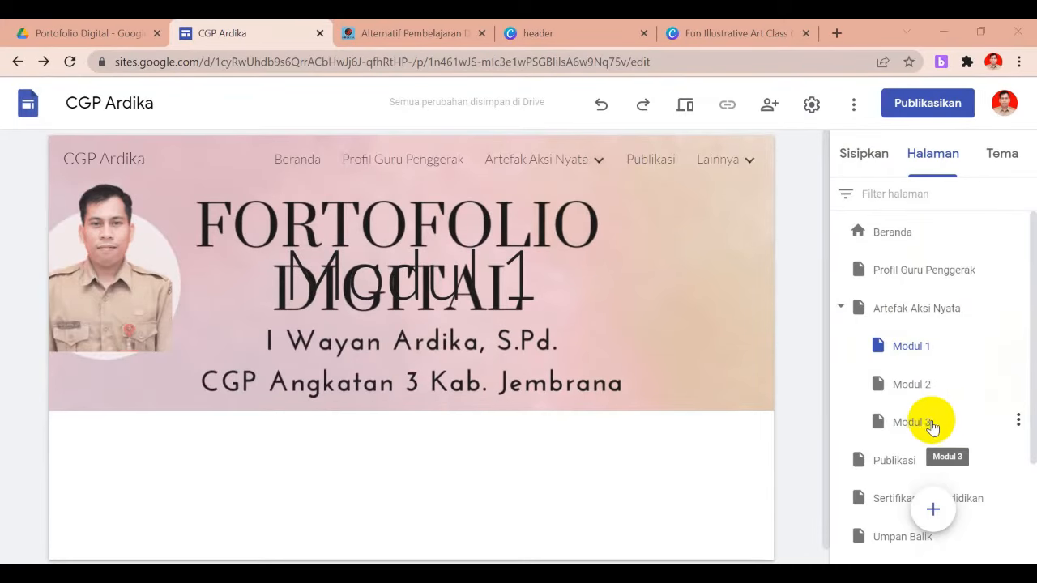
# Delete the Modul 3, Modul 2 and Modul 1 subpages from the Pages panel
pyautogui.click(1020, 422)
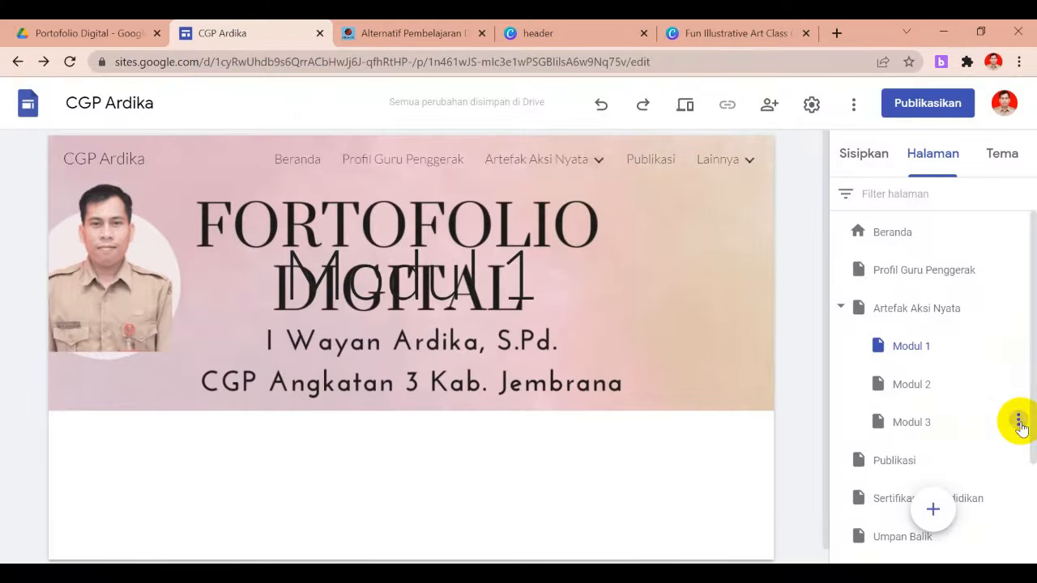
pyautogui.click(884, 532)
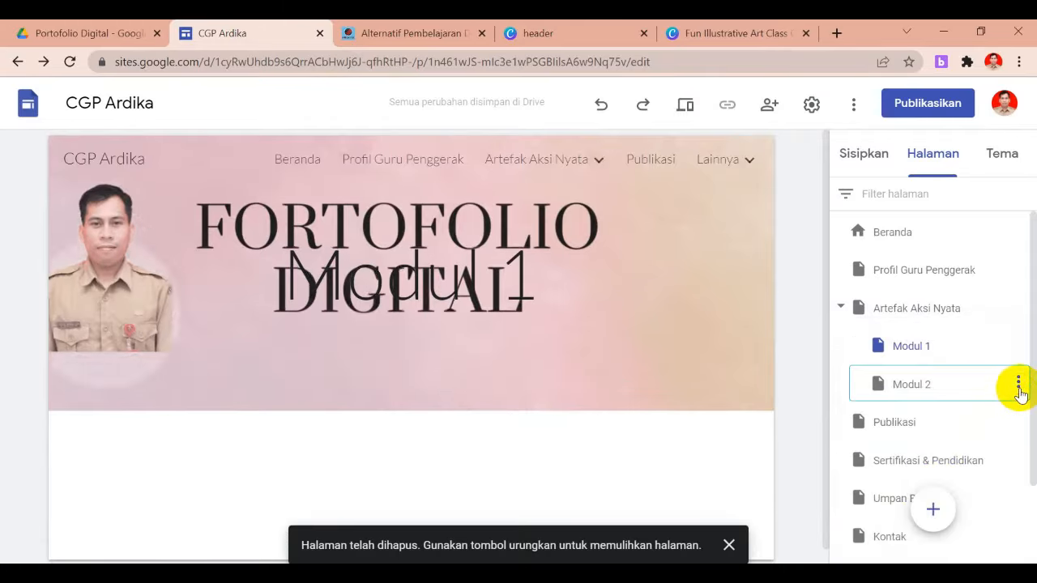
pyautogui.click(1019, 386)
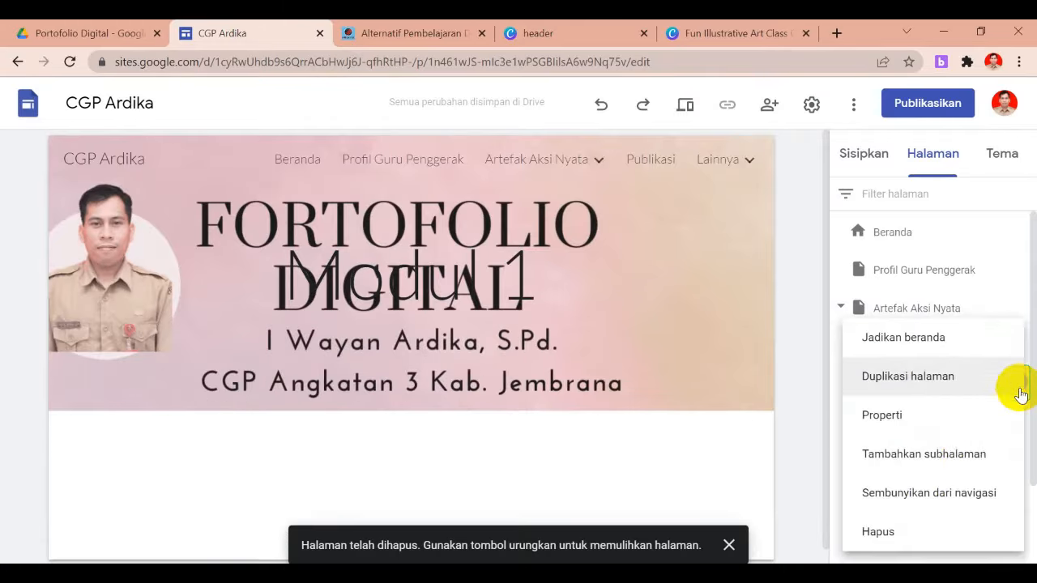
pyautogui.click(903, 535)
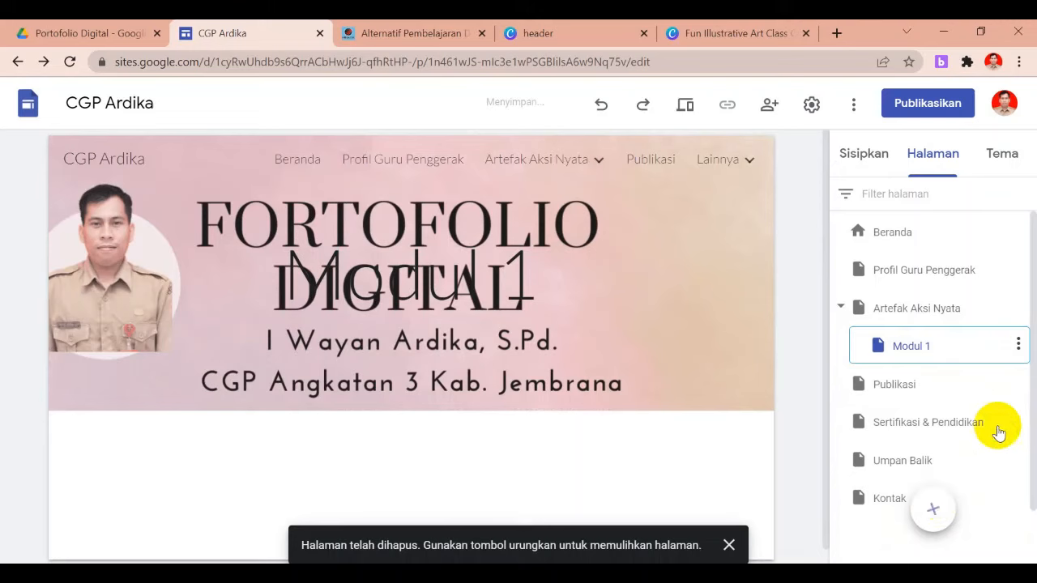
pyautogui.click(1018, 347)
pyautogui.click(893, 532)
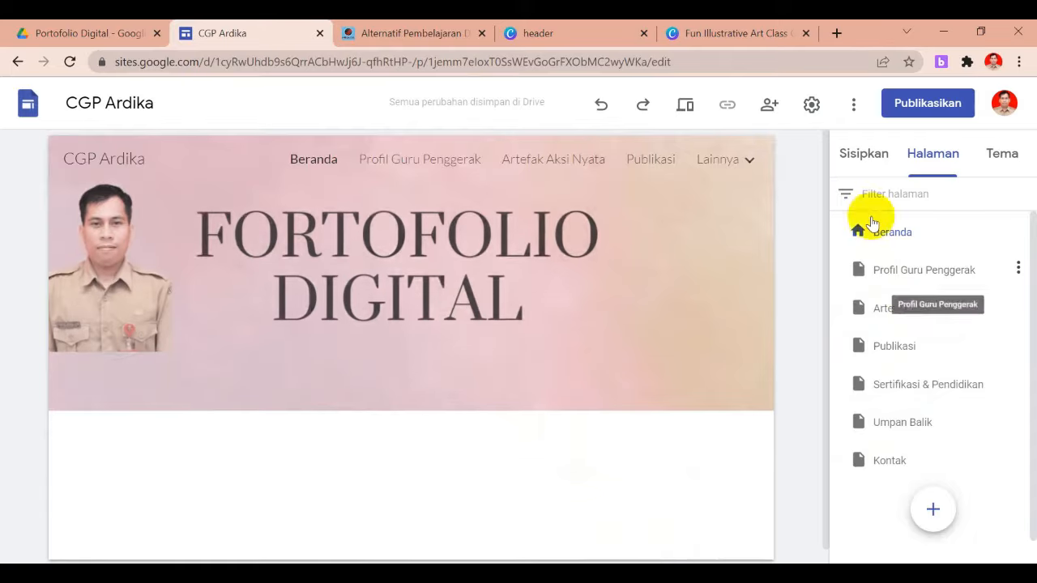
# Bring up the Sisipkan (Insert) panel with the Beranda home page in view
pyautogui.click(862, 162)
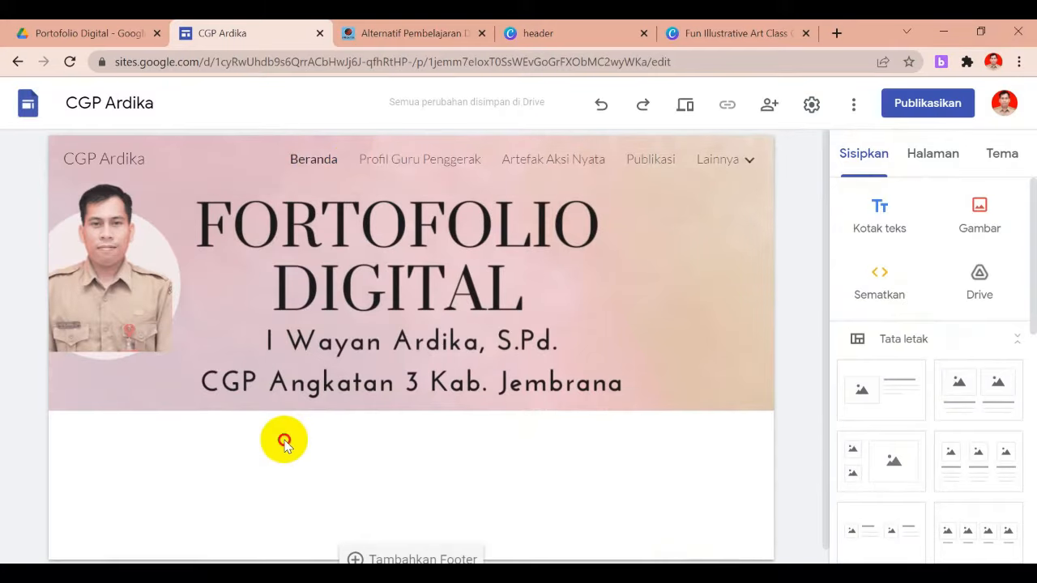
pyautogui.moveTo(822, 364); pyautogui.dragTo(822, 410)
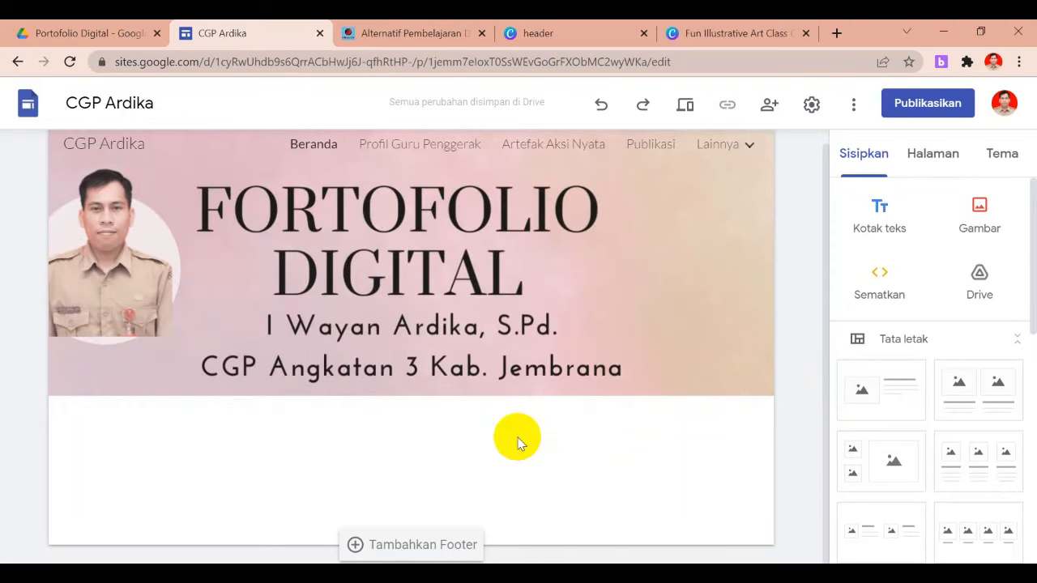
pyautogui.moveTo(491, 388)
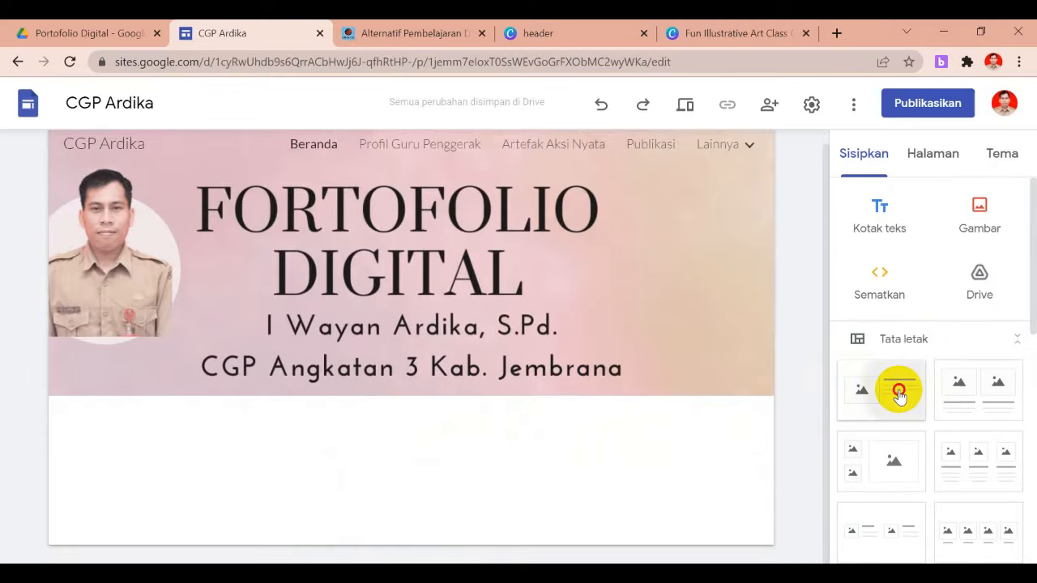
# Add an image-and-text layout section below the banner and delete the accidental extra copy
pyautogui.click(900, 393)
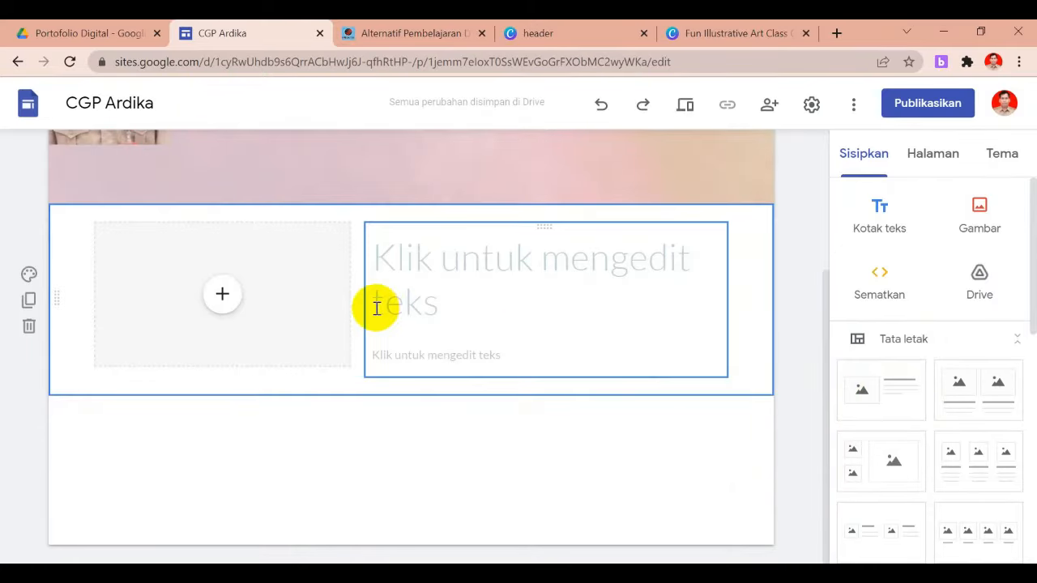
pyautogui.click(418, 440)
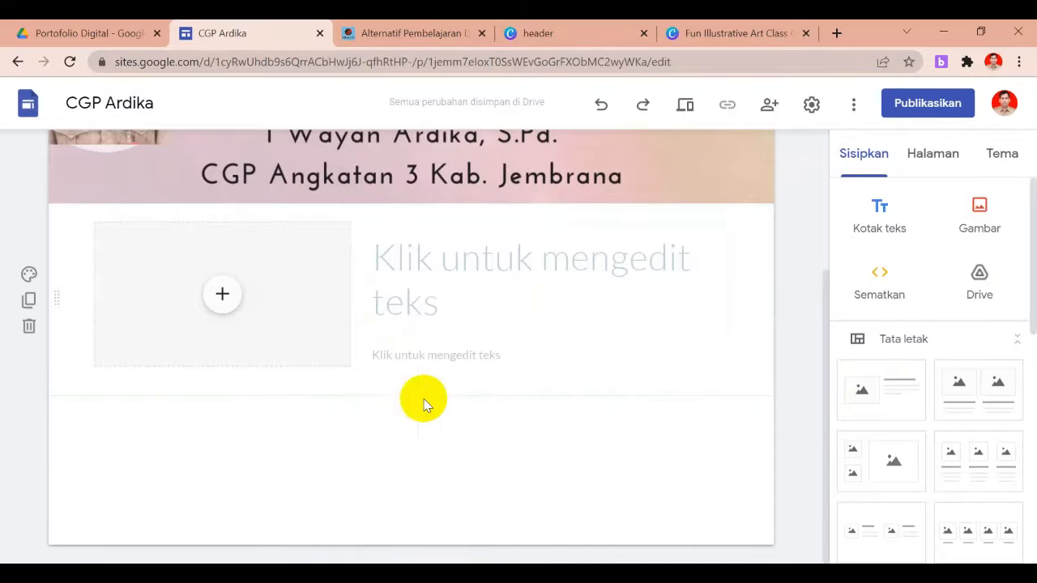
pyautogui.moveTo(880, 401); pyautogui.dragTo(556, 443)
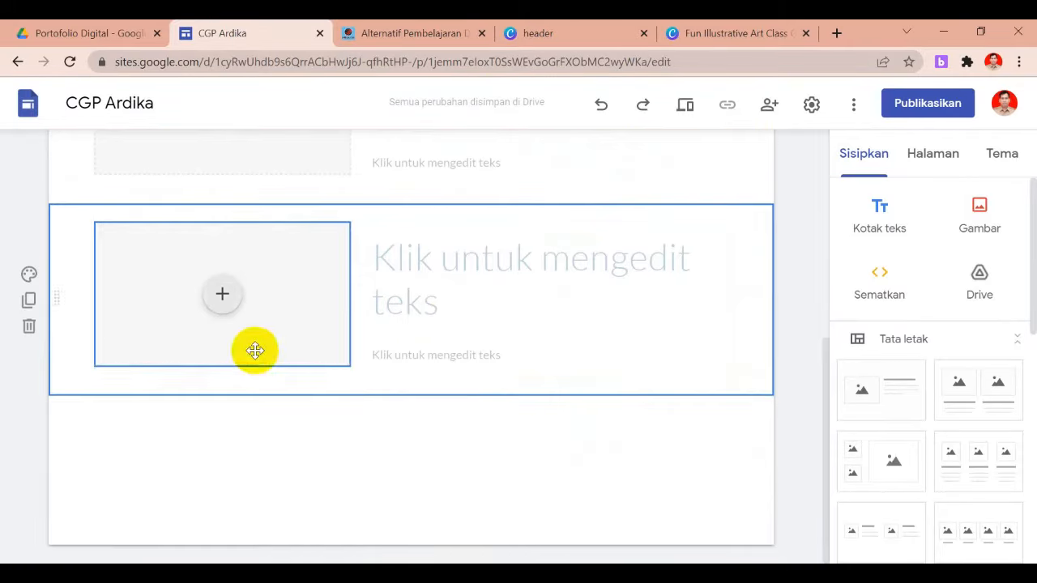
pyautogui.click(29, 328)
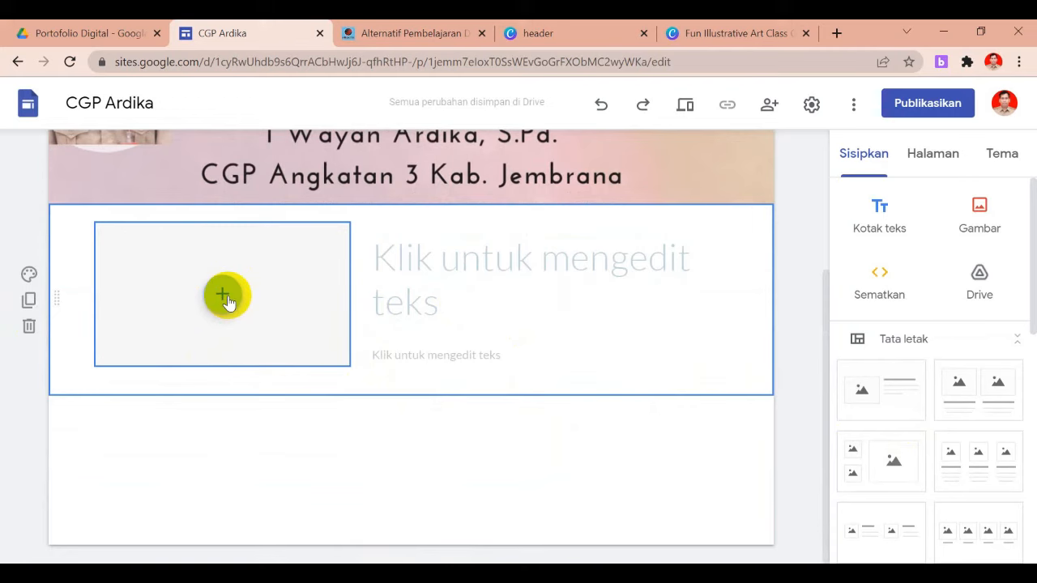
# Upload Literasi-removebg-preview from Kegiatan 2021 > Guru Penggerak > Bahan Google Site into the image slot
pyautogui.click(225, 297)
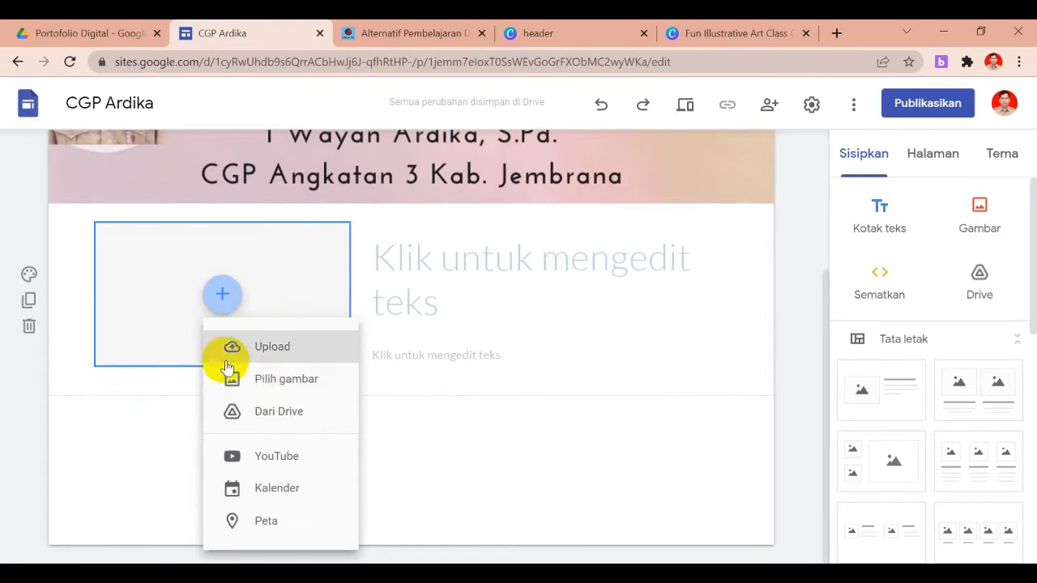
pyautogui.click(274, 349)
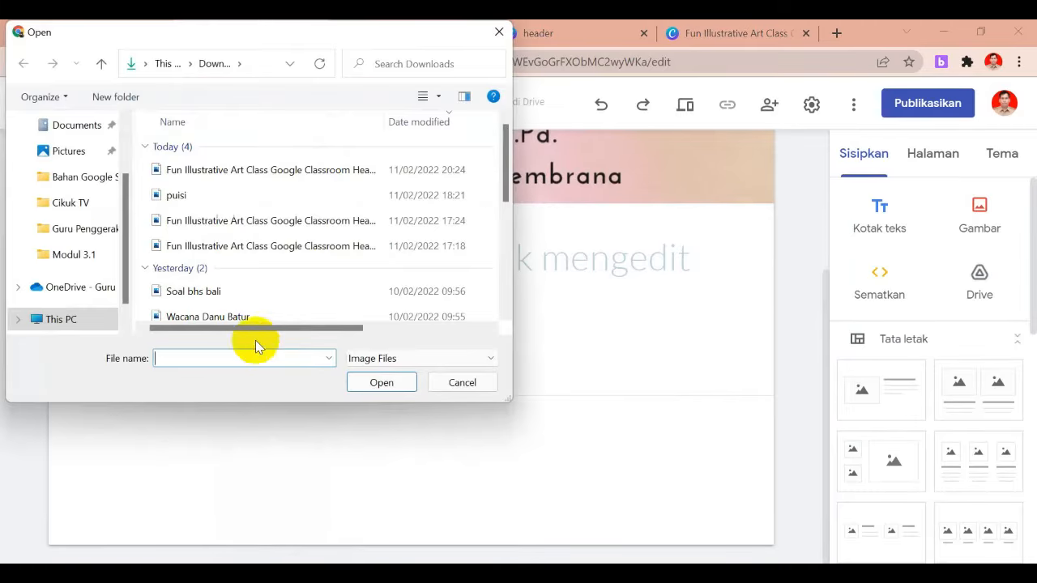
pyautogui.click(78, 295)
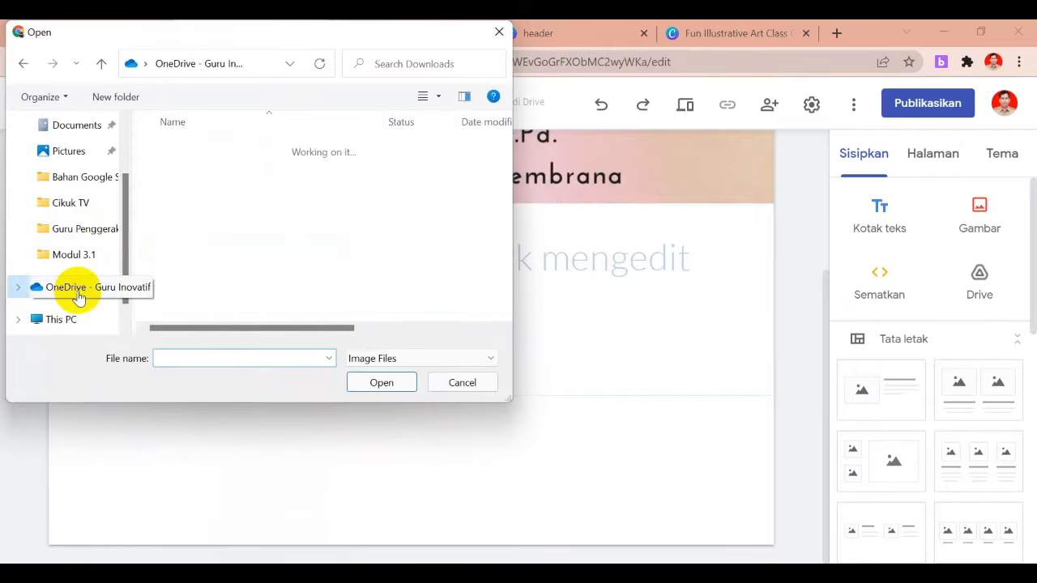
pyautogui.moveTo(504, 146); pyautogui.dragTo(505, 214)
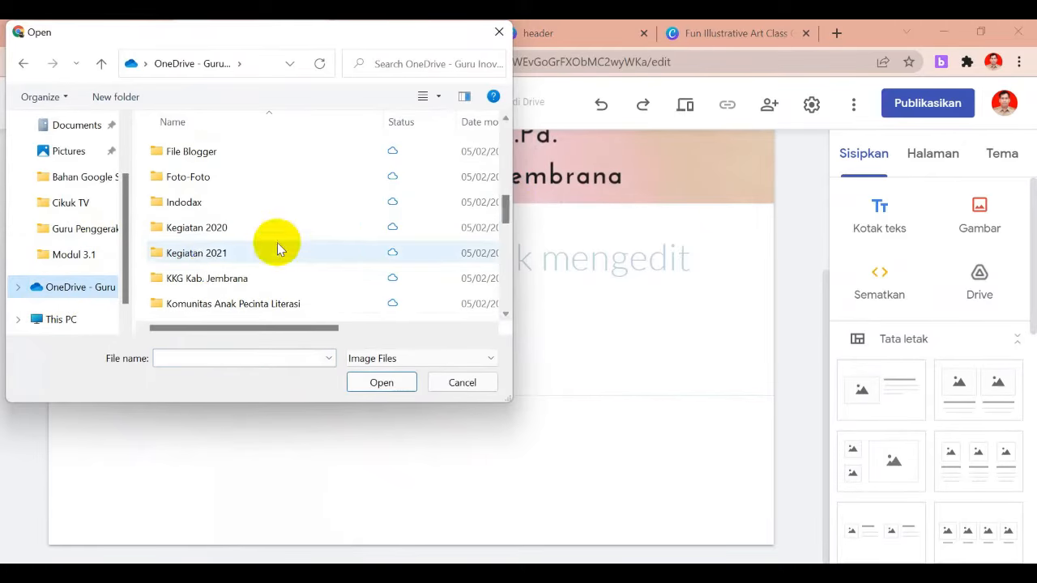
pyautogui.doubleClick(216, 261)
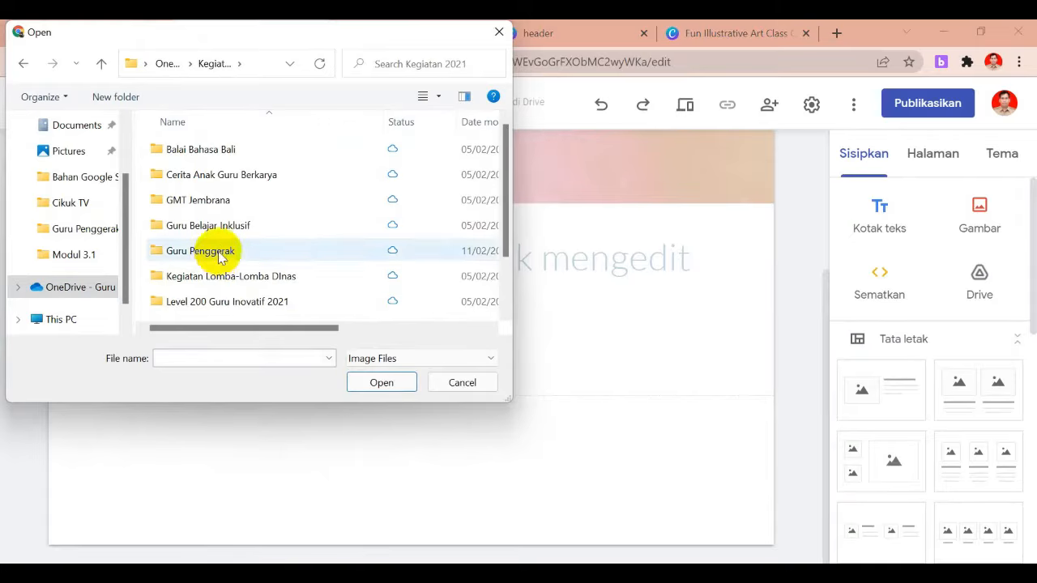
pyautogui.doubleClick(210, 251)
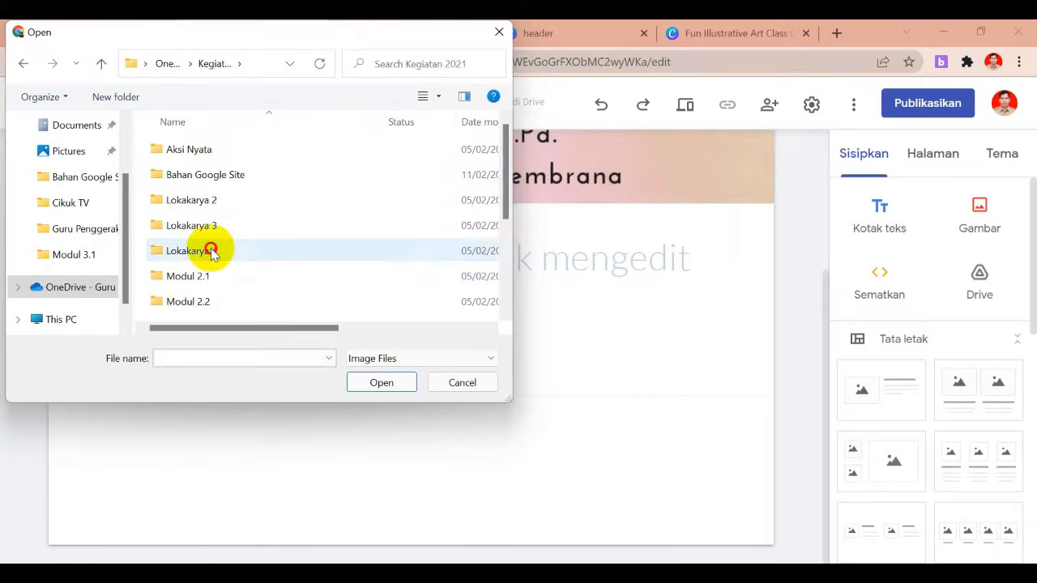
pyautogui.doubleClick(209, 176)
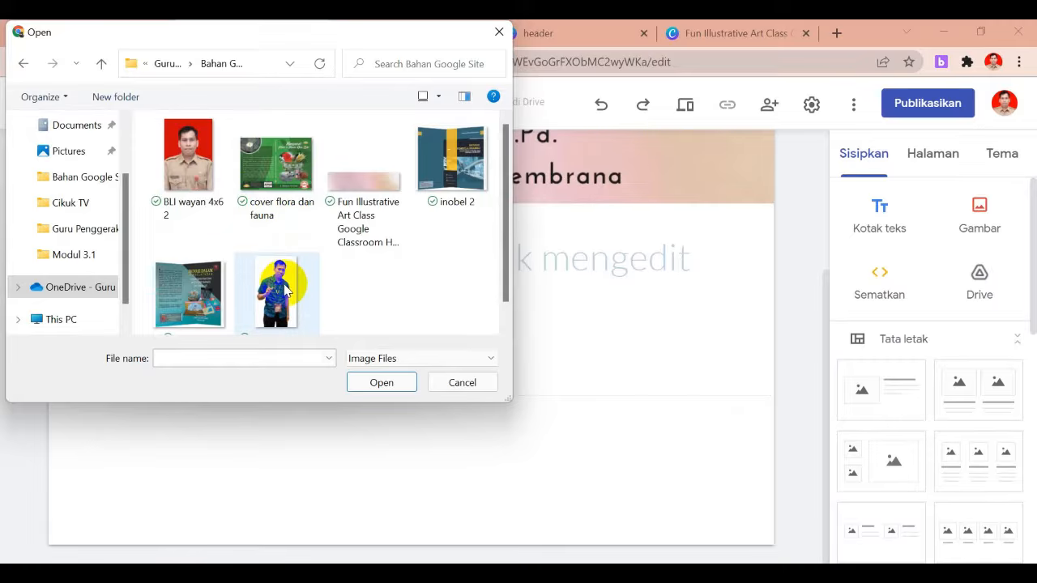
pyautogui.click(283, 292)
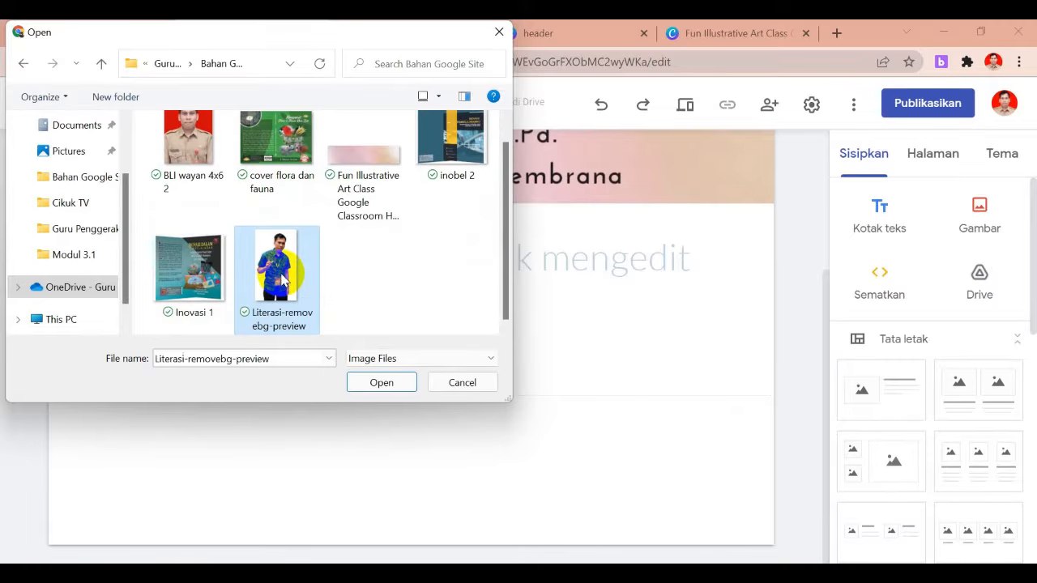
pyautogui.click(380, 381)
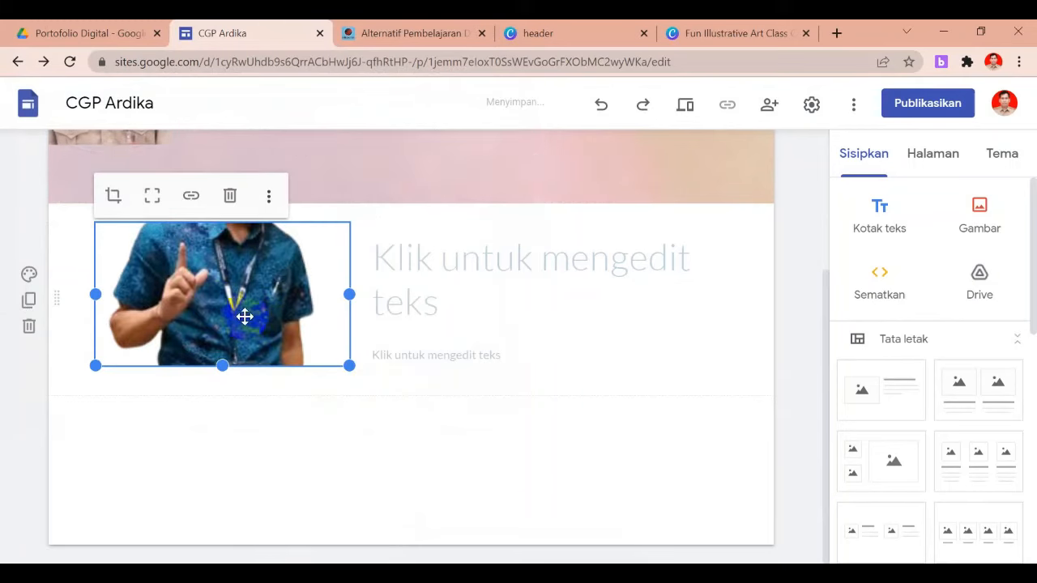
# Crop the photo so the man's face shows, then stretch it taller to fill the left side
pyautogui.moveTo(216, 312); pyautogui.dragTo(192, 323)
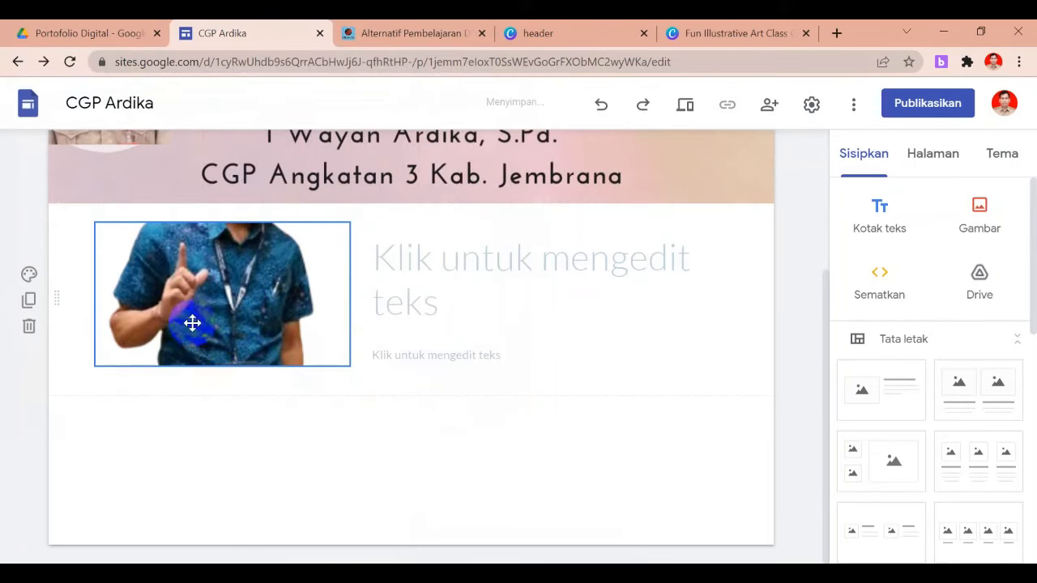
pyautogui.doubleClick(232, 330)
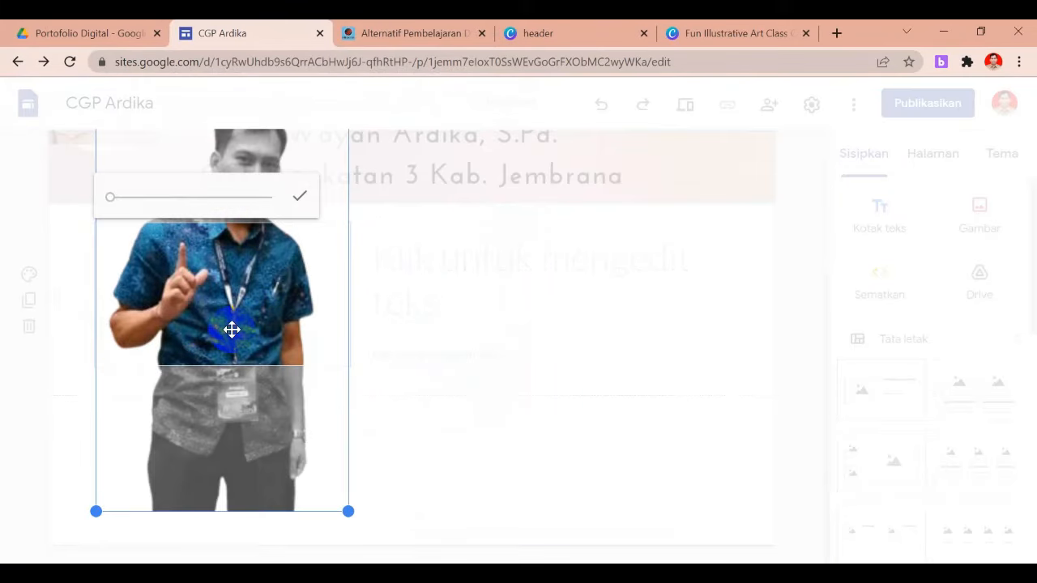
pyautogui.moveTo(236, 287); pyautogui.dragTo(228, 422)
pyautogui.click(430, 354)
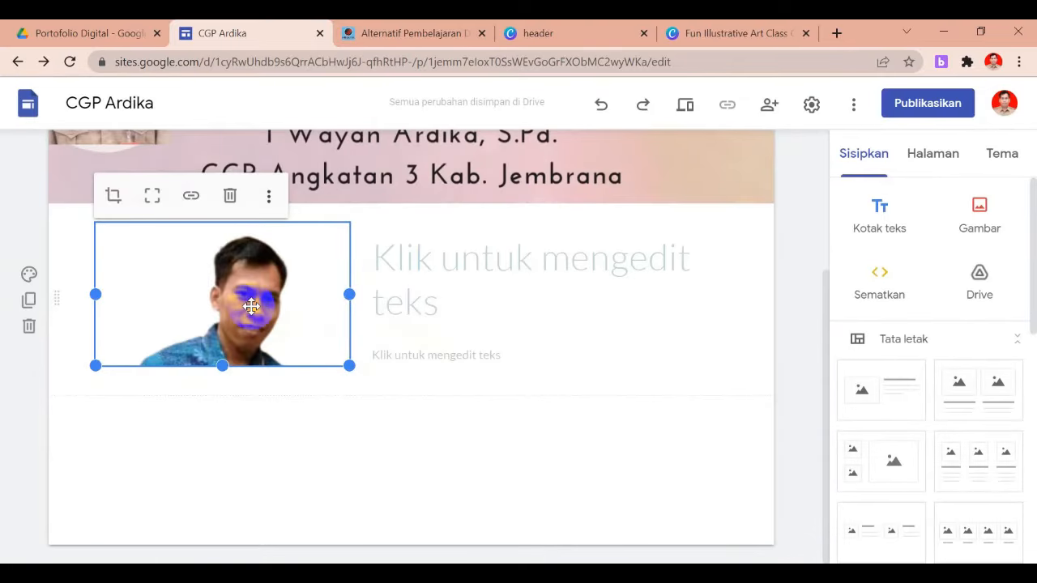
pyautogui.moveTo(221, 365); pyautogui.dragTo(223, 501)
pyautogui.click(408, 512)
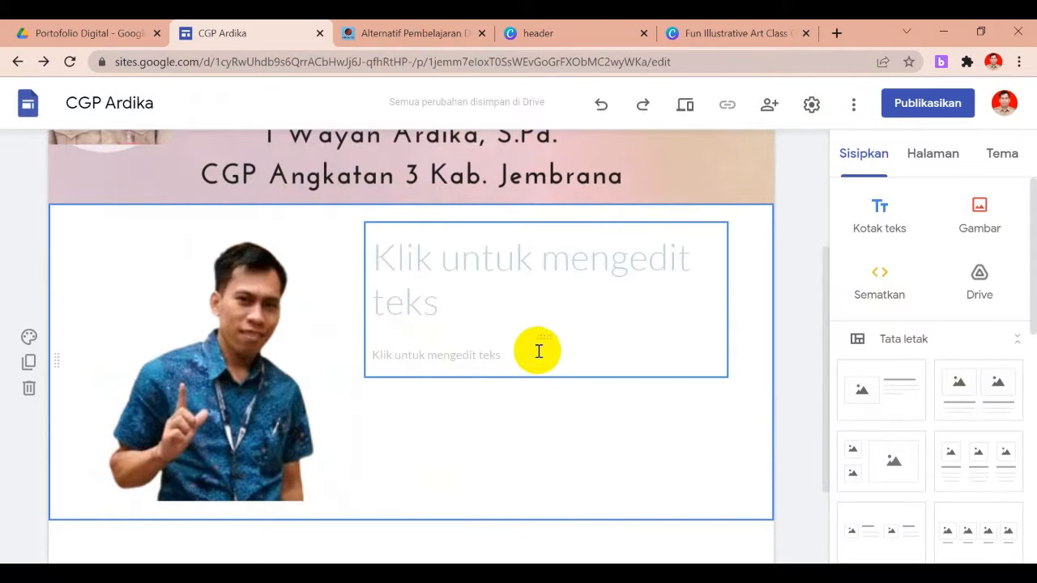
# Type the heading 'Selamat Datang' and a short self-introduction paragraph beside the photo
pyautogui.click(454, 276)
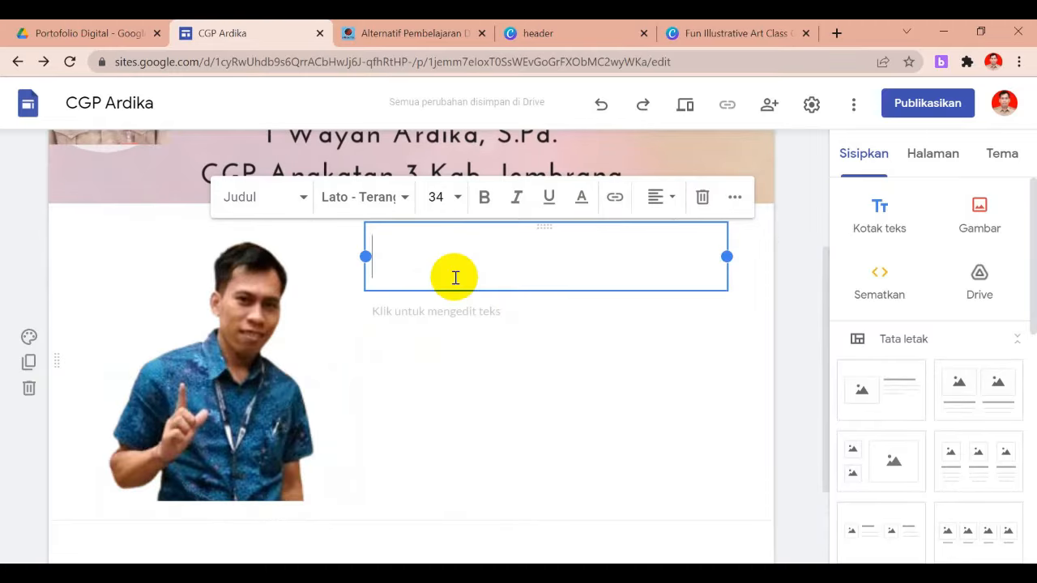
pyautogui.write('Selamat')
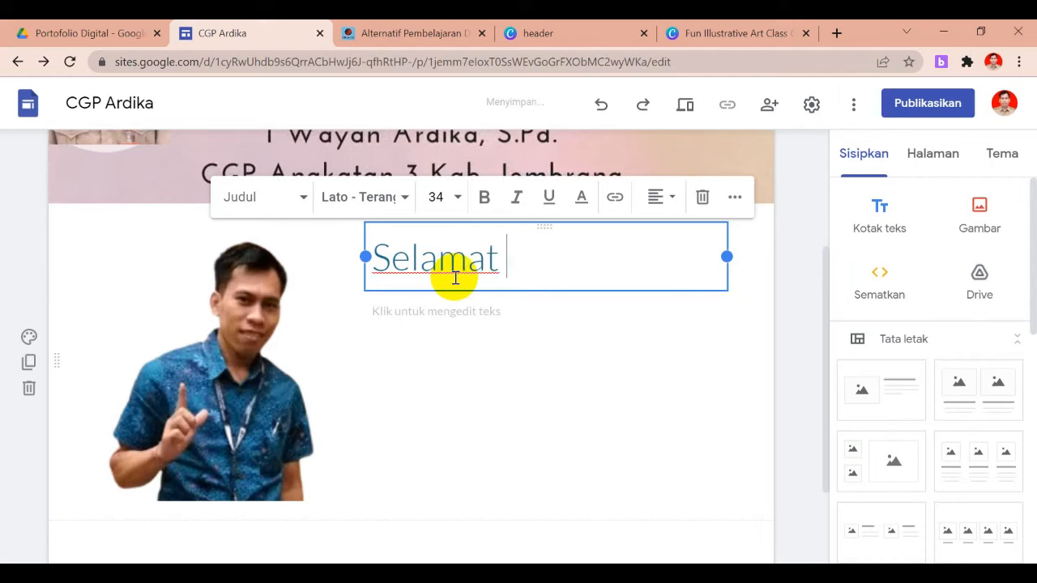
pyautogui.write(' Datang')
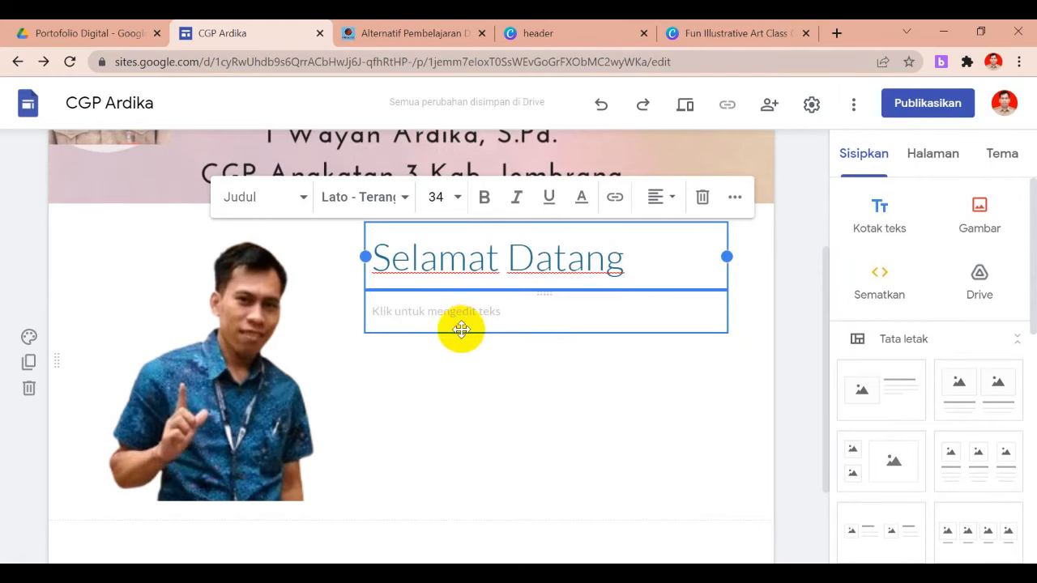
pyautogui.click(459, 327)
pyautogui.click(412, 318)
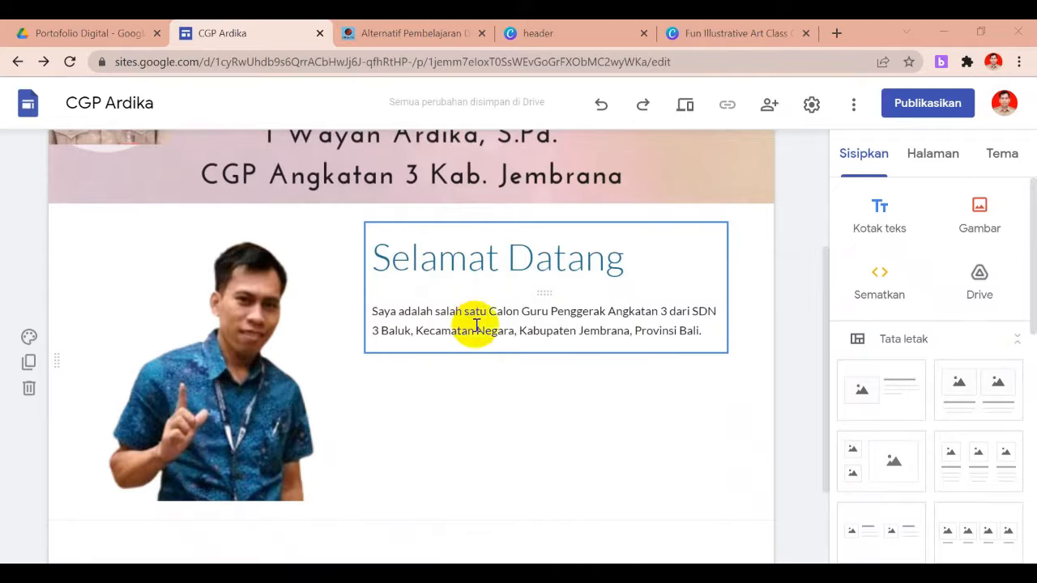
pyautogui.click(606, 325)
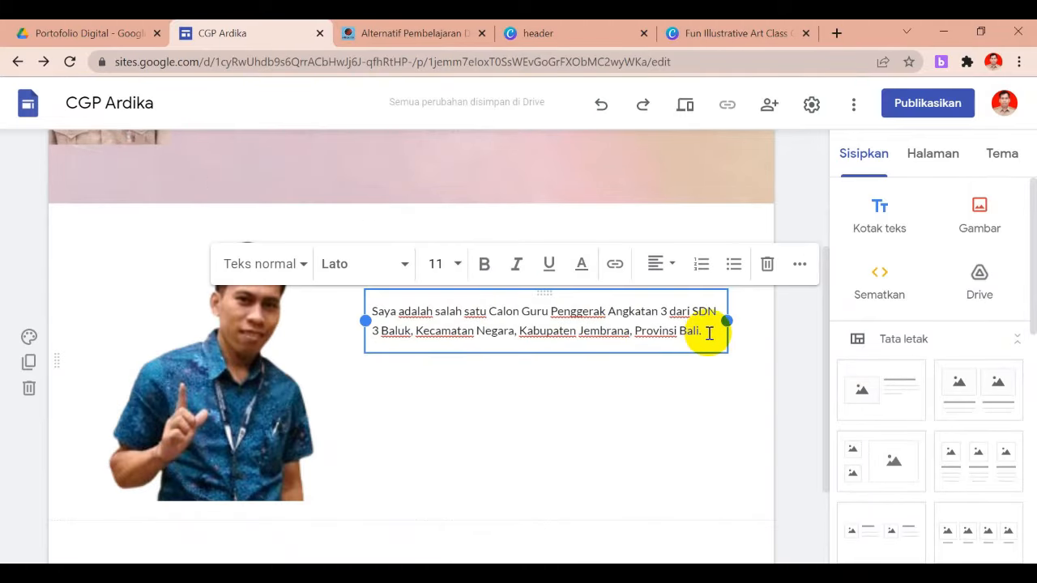
pyautogui.click(746, 361)
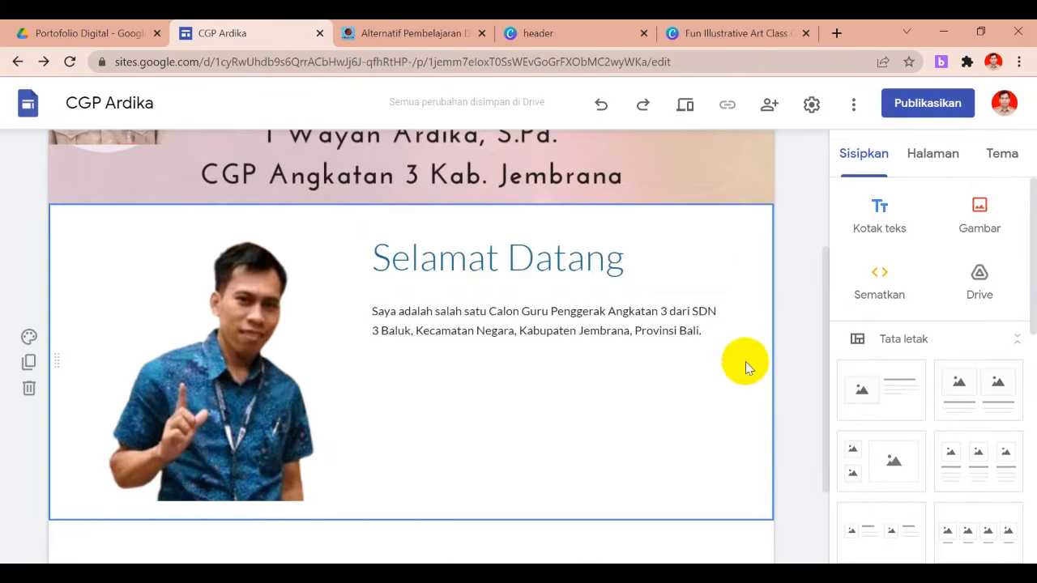
pyautogui.click(606, 270)
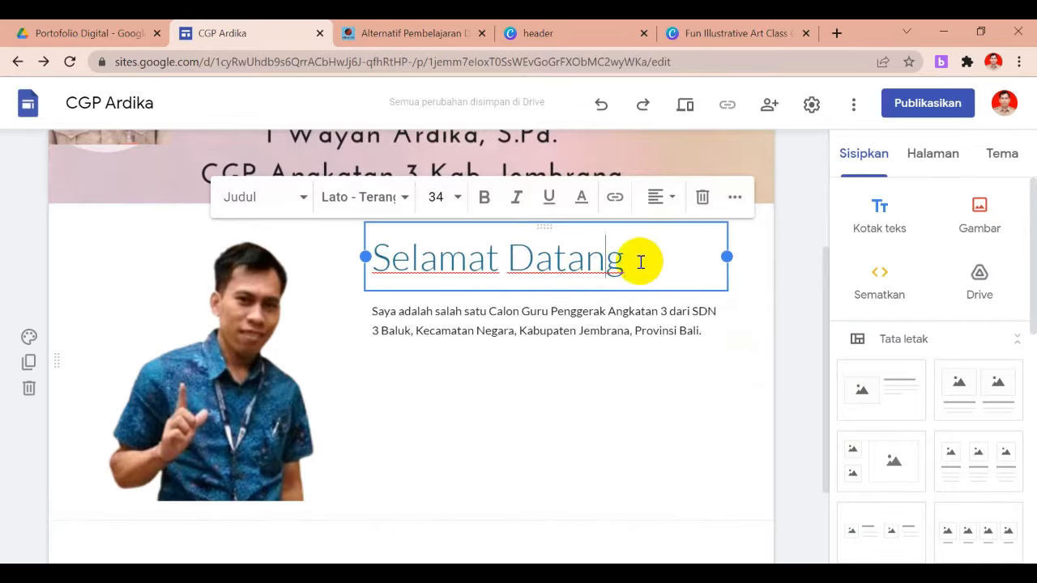
# Make the Selamat Datang heading 36 point, bold and centred
pyautogui.moveTo(637, 262); pyautogui.dragTo(332, 252)
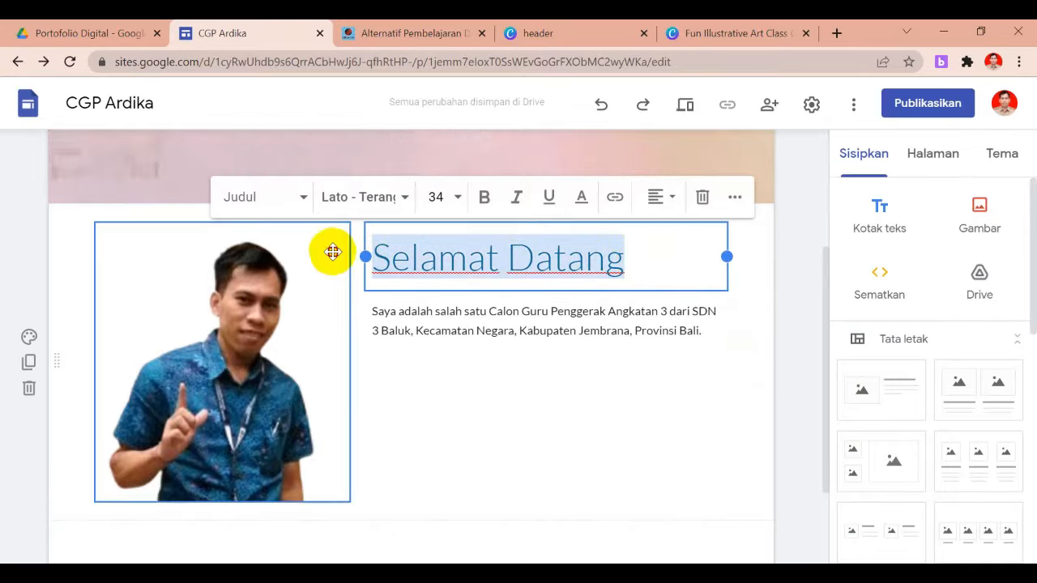
pyautogui.click(458, 198)
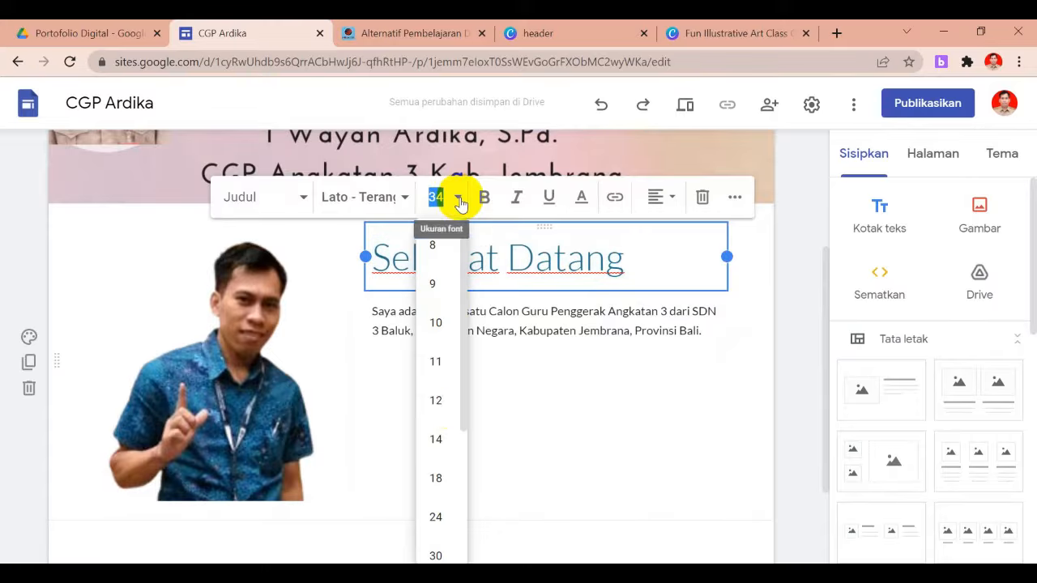
pyautogui.moveTo(466, 401); pyautogui.dragTo(469, 494)
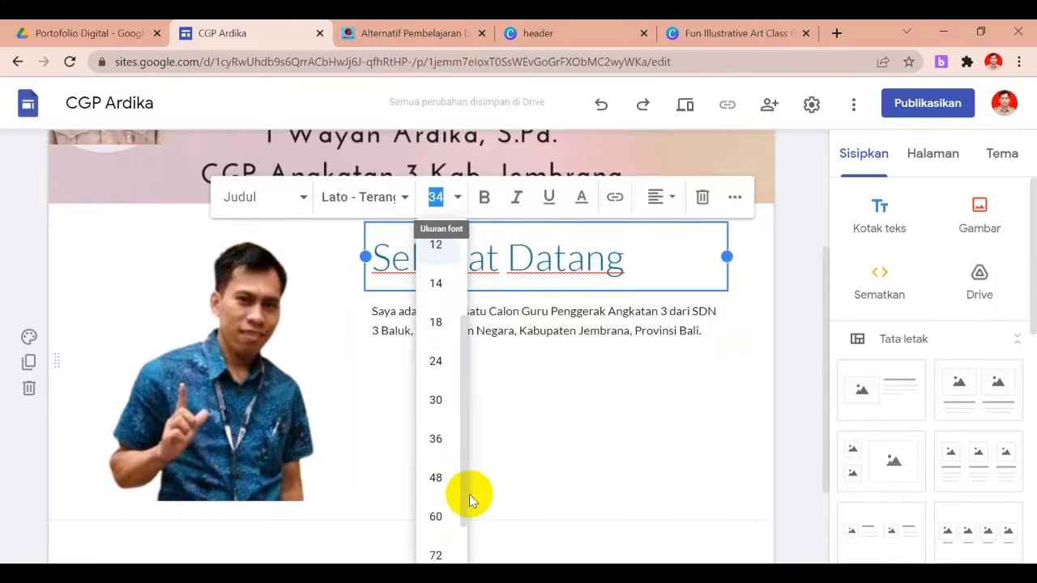
pyautogui.click(438, 442)
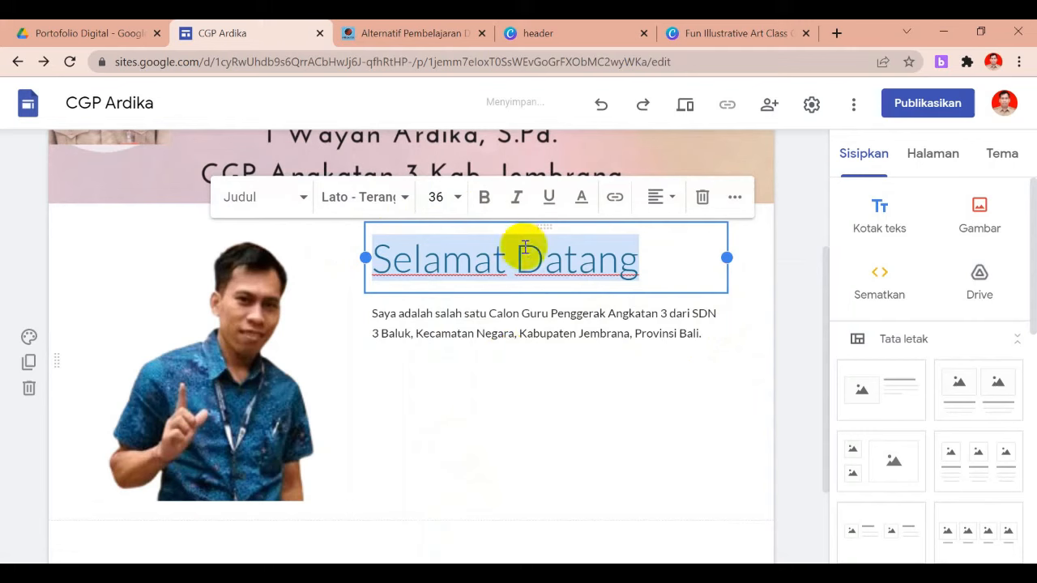
pyautogui.click(486, 199)
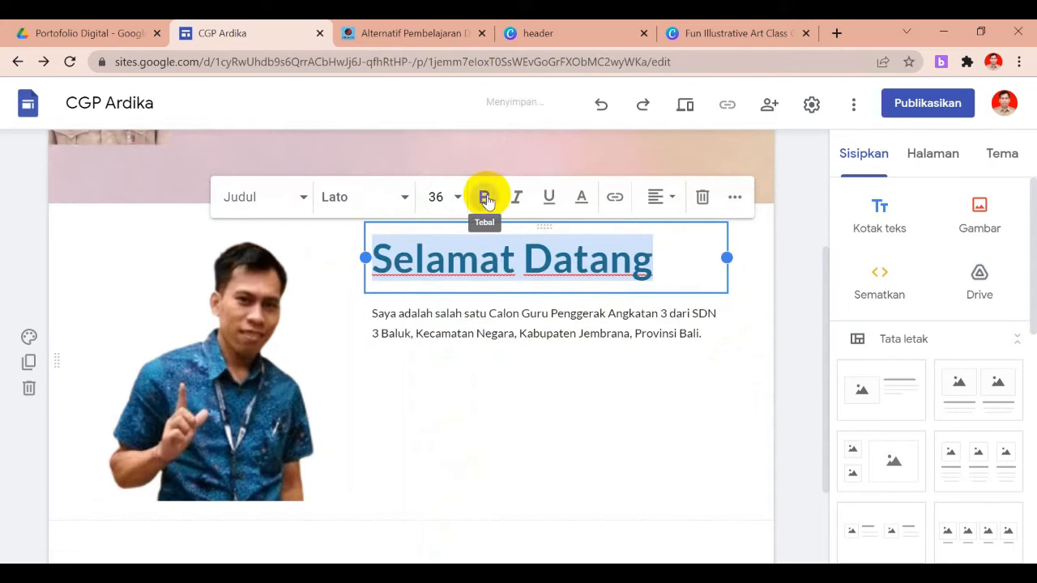
pyautogui.click(657, 198)
pyautogui.click(656, 245)
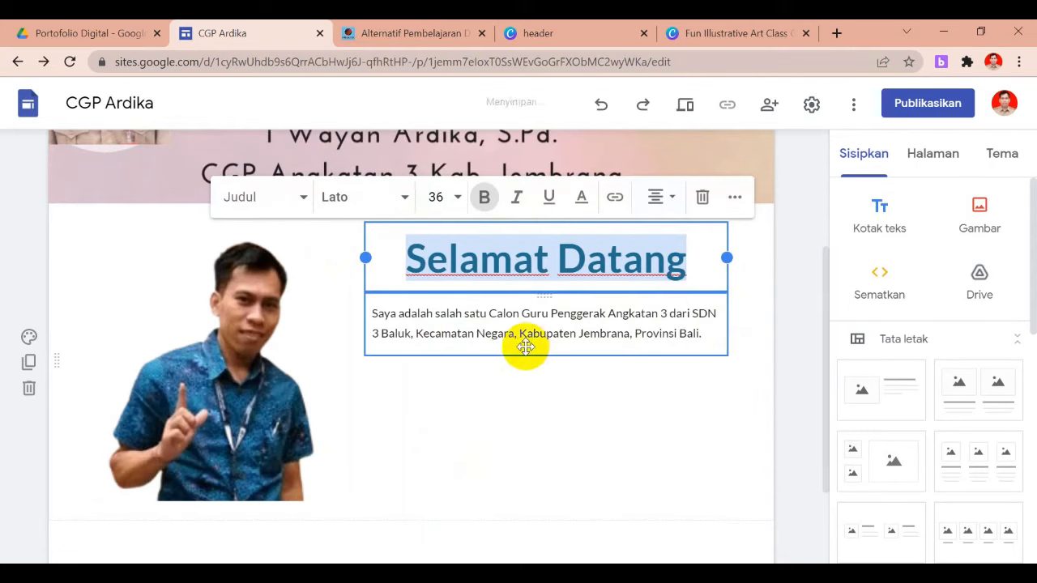
# Set the introduction paragraph to size 14 with justified alignment
pyautogui.click(560, 338)
pyautogui.click(560, 336)
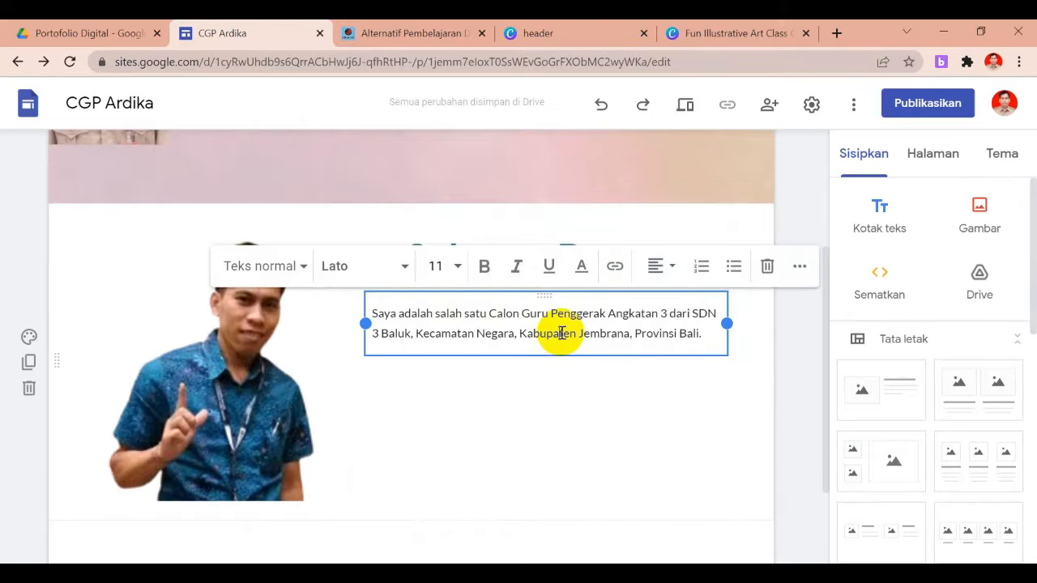
pyautogui.moveTo(712, 334); pyautogui.dragTo(363, 316)
pyautogui.click(456, 274)
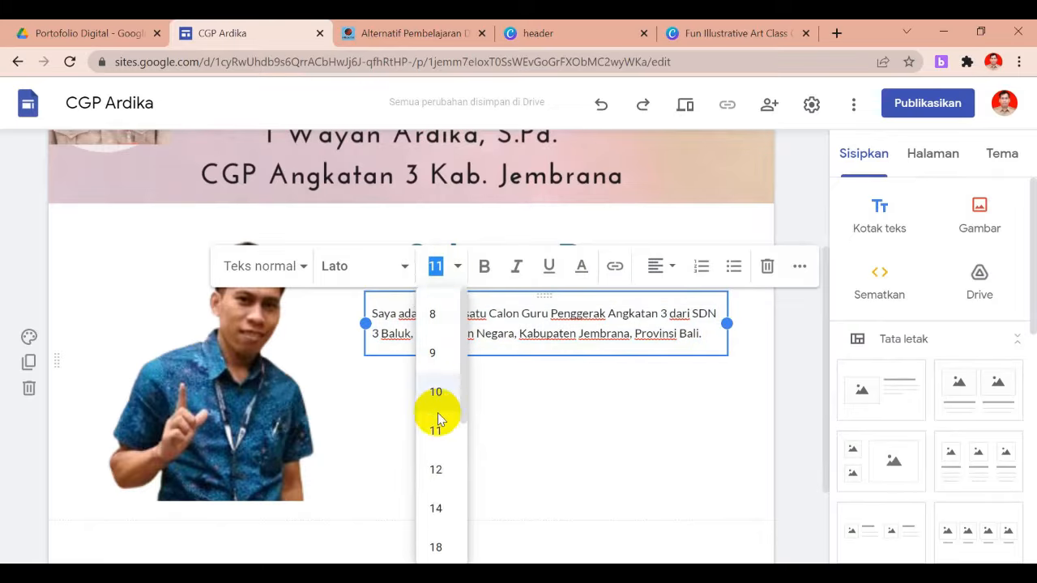
pyautogui.click(436, 509)
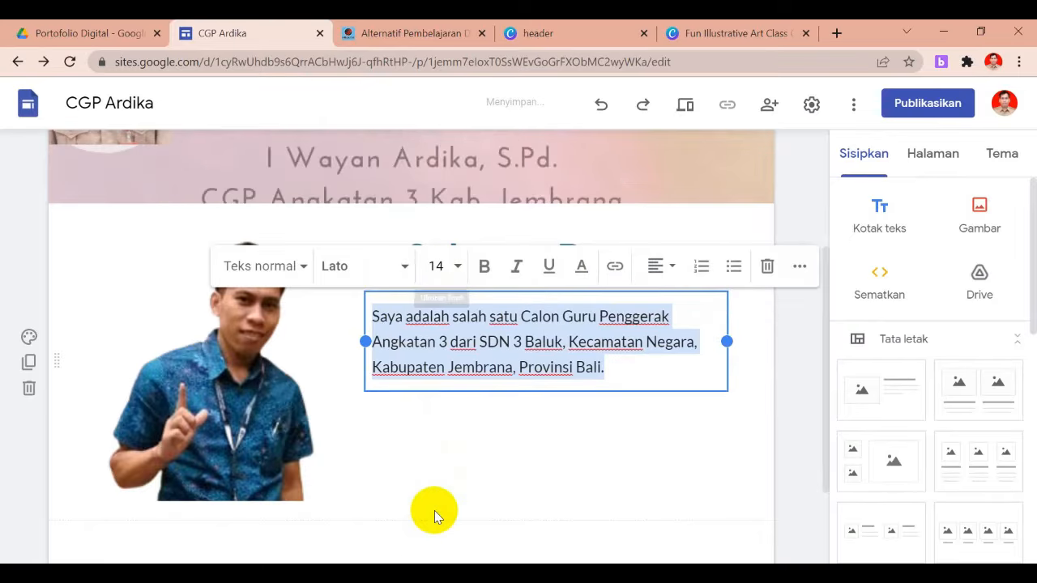
pyautogui.click(669, 274)
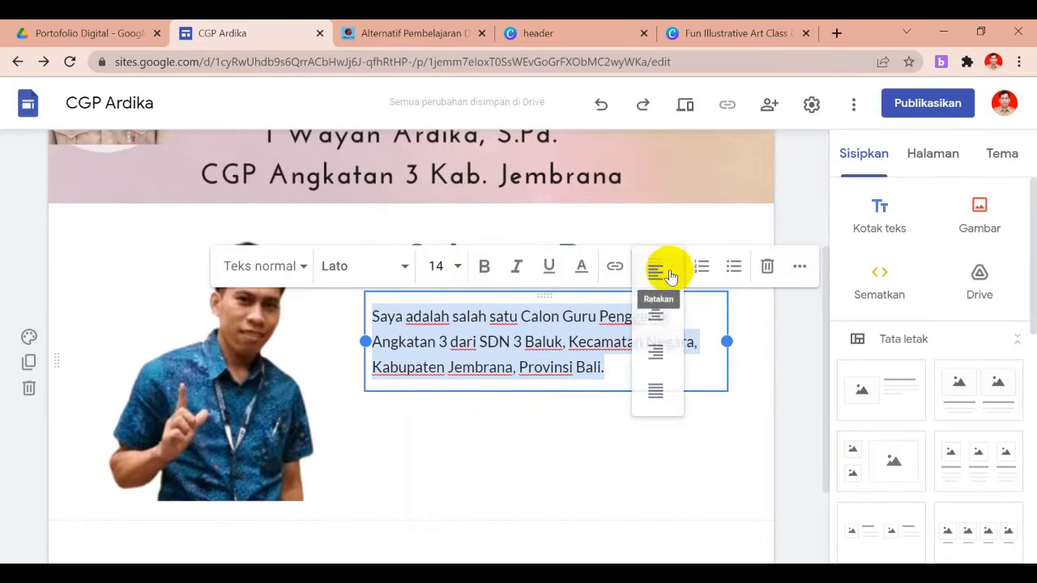
pyautogui.click(657, 410)
pyautogui.click(677, 440)
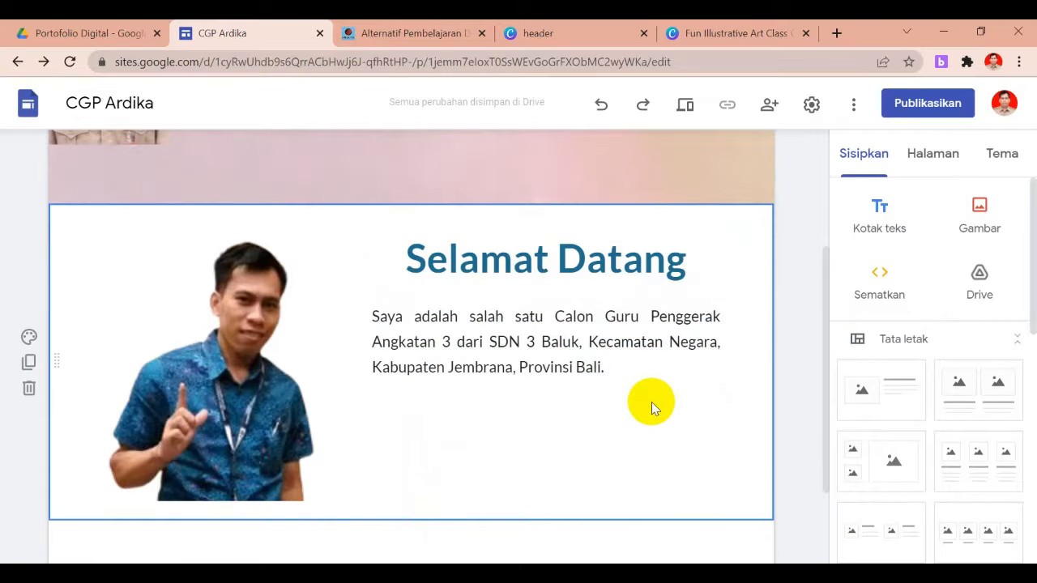
pyautogui.moveTo(828, 348); pyautogui.dragTo(828, 257)
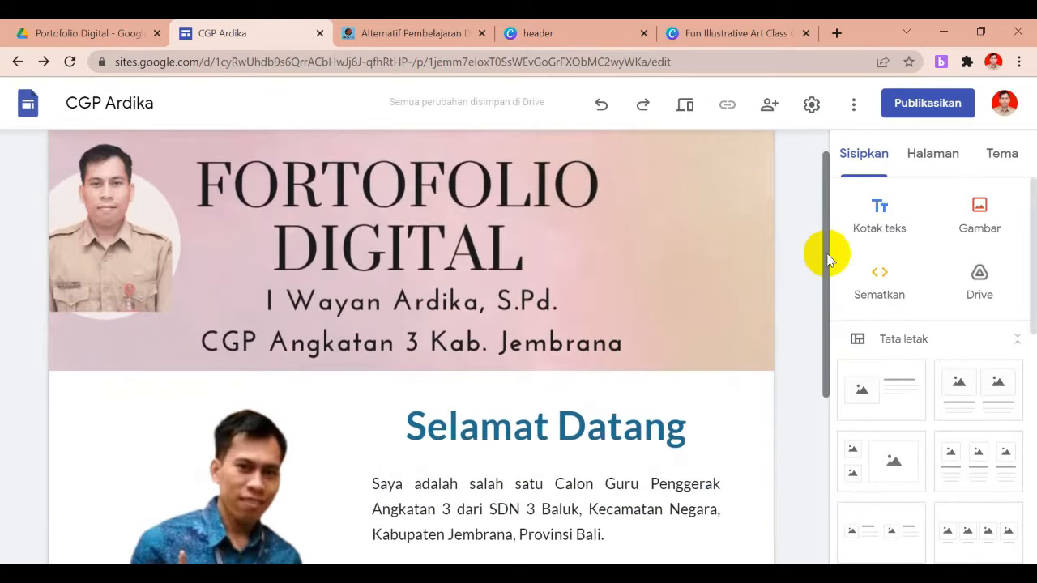
pyautogui.click(684, 106)
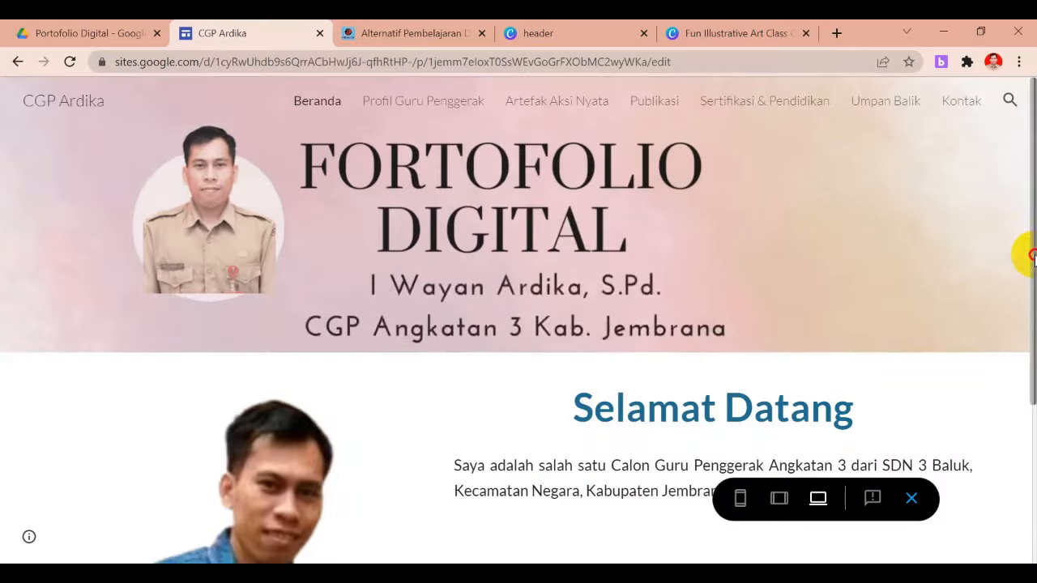
pyautogui.moveTo(1033, 258); pyautogui.dragTo(1027, 398)
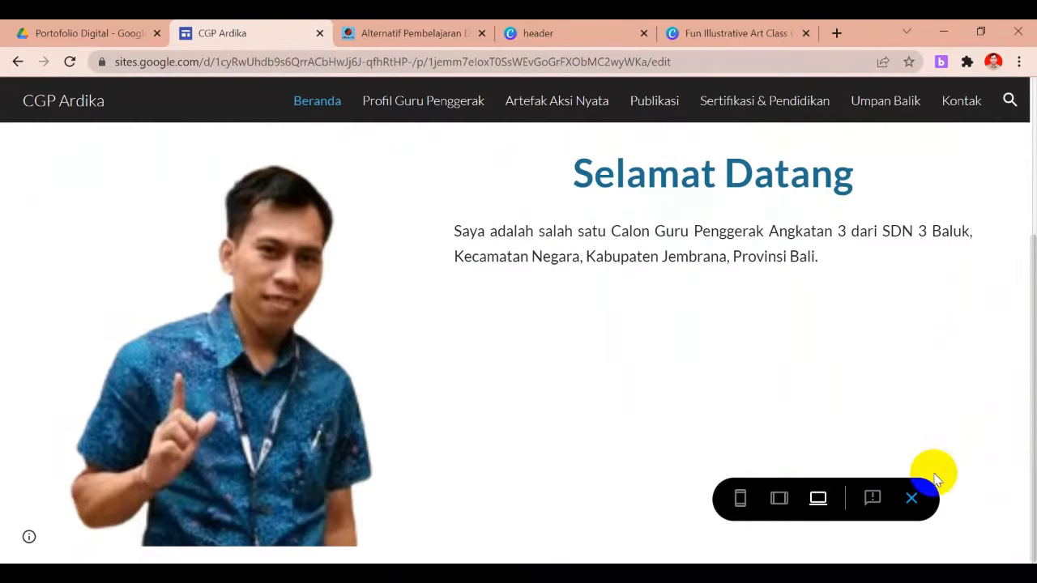
pyautogui.moveTo(1033, 434); pyautogui.dragTo(1034, 540)
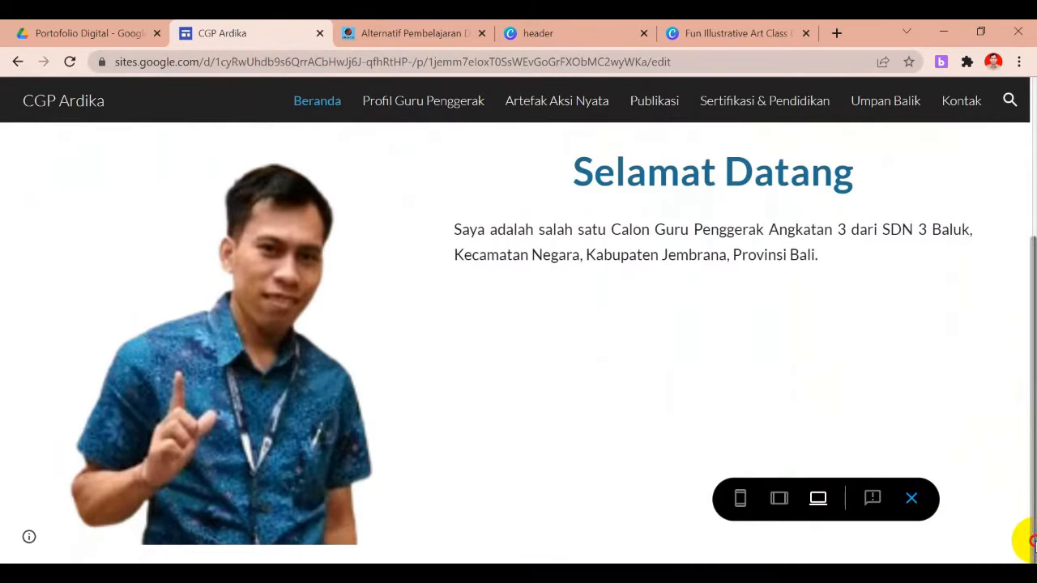
pyautogui.click(912, 500)
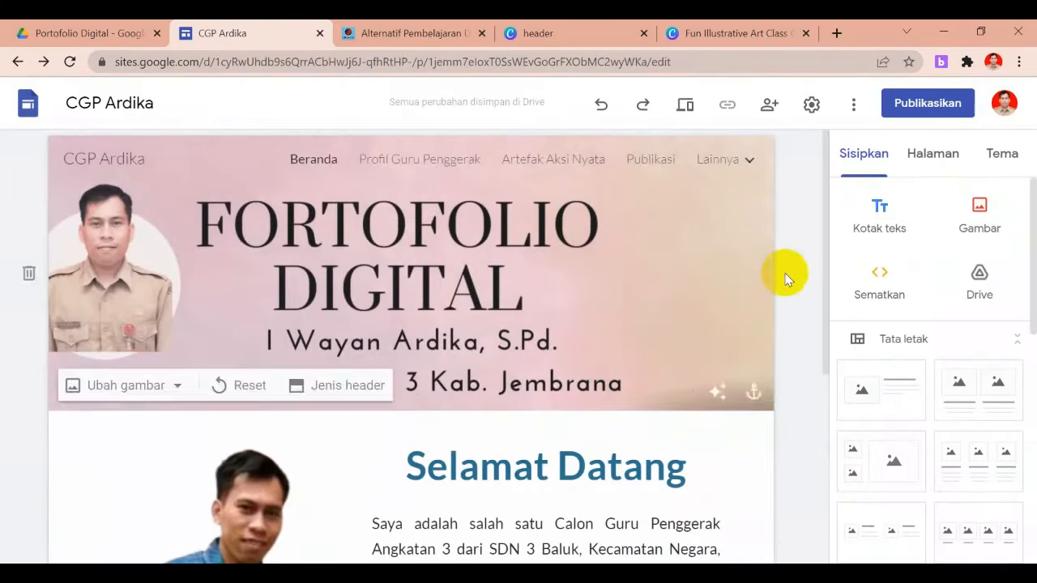
# Add a footer to the home page and paste in the portfolio credit line
pyautogui.moveTo(827, 267); pyautogui.dragTo(823, 470)
pyautogui.moveTo(586, 431)
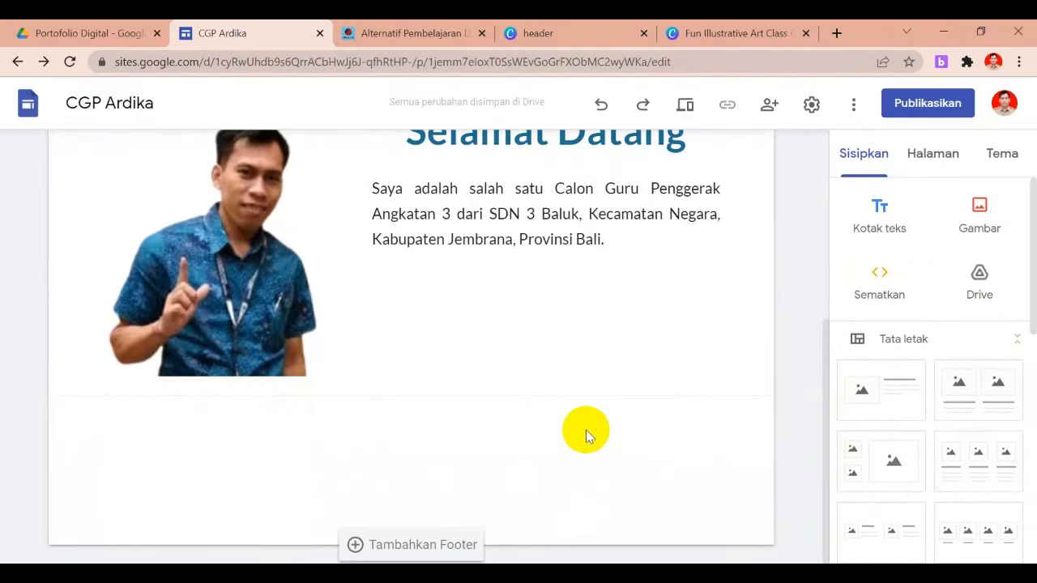
pyautogui.click(422, 546)
pyautogui.write('Portofolio I Wayan Ardika CGP Angkatan 3 Kabupaten Jembrana')
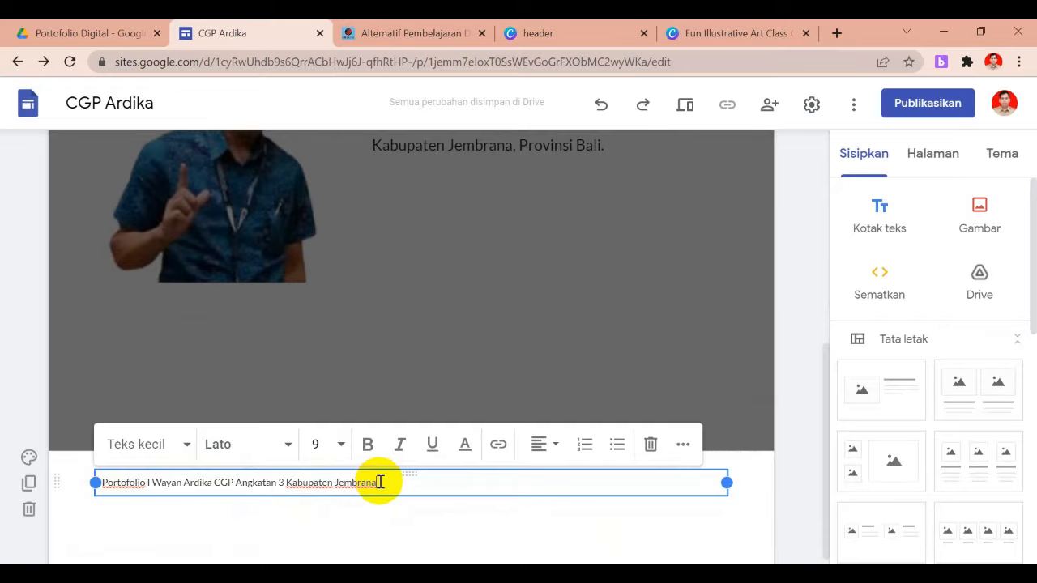
# Format the footer line bold, font size 10 and centred
pyautogui.moveTo(378, 482); pyautogui.dragTo(51, 484)
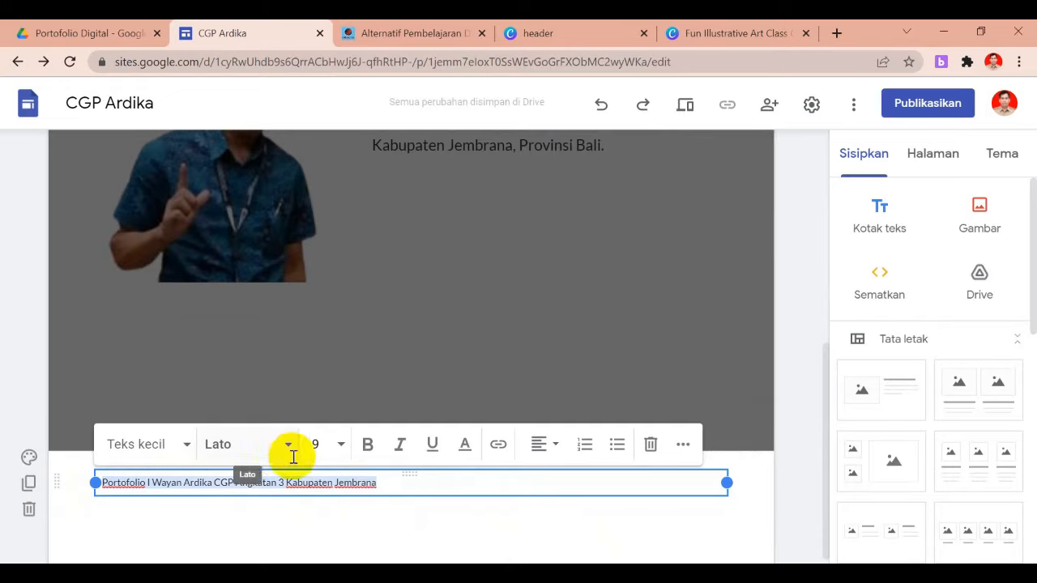
pyautogui.click(368, 446)
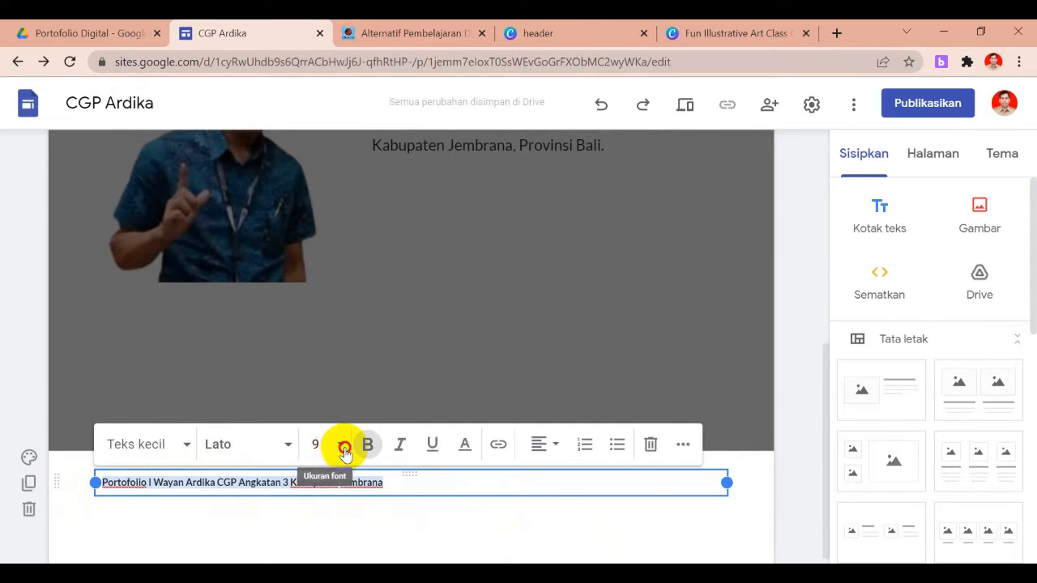
pyautogui.click(342, 445)
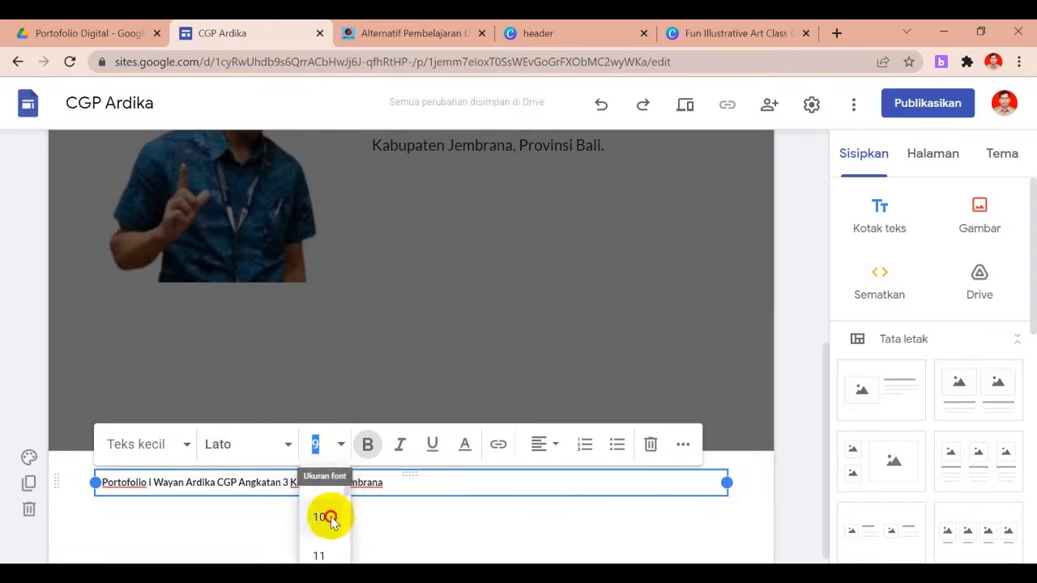
pyautogui.click(327, 517)
pyautogui.click(542, 444)
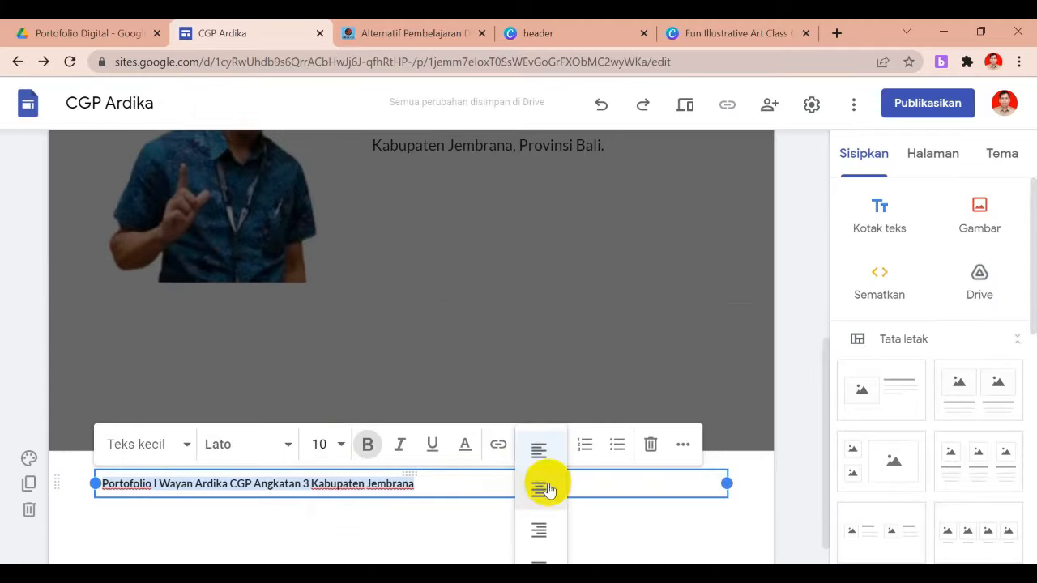
pyautogui.click(547, 491)
pyautogui.click(510, 521)
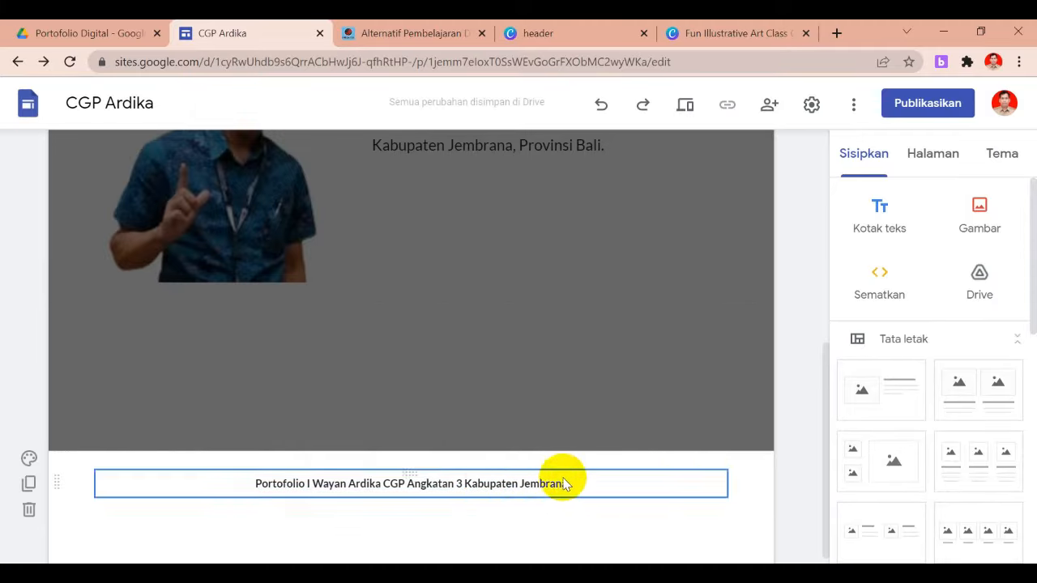
pyautogui.doubleClick(736, 369)
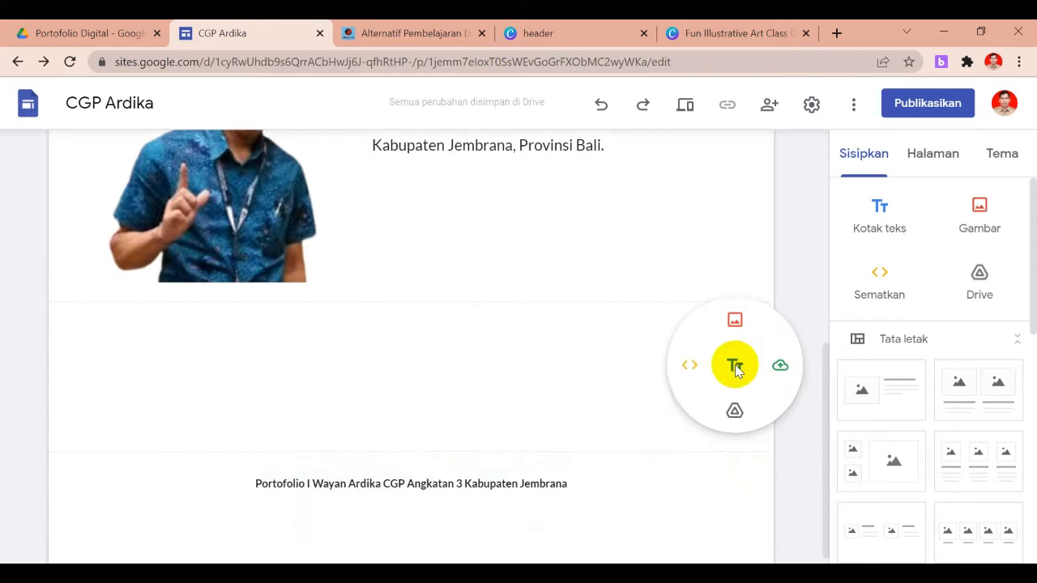
pyautogui.click(567, 392)
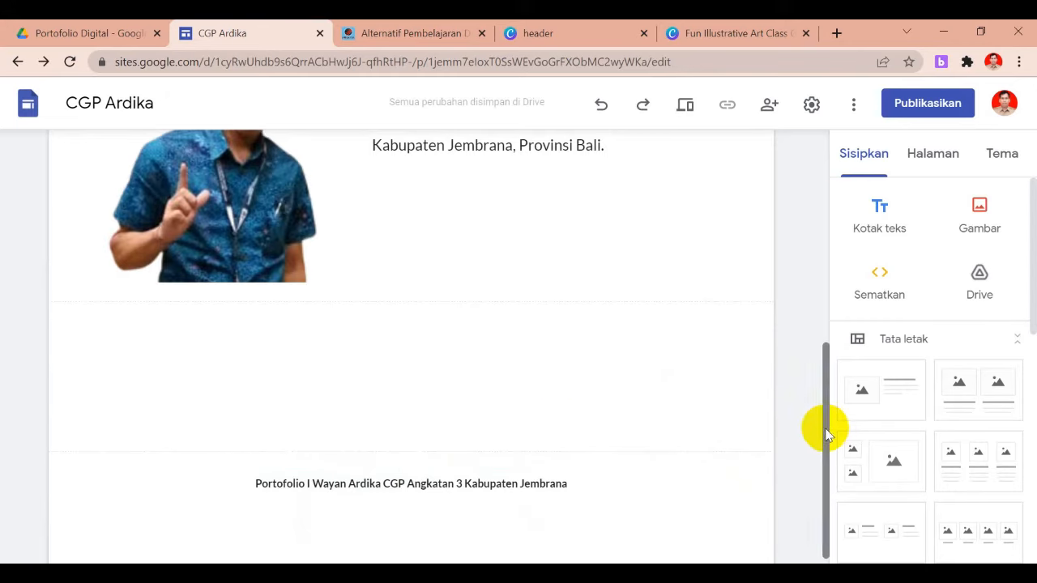
pyautogui.moveTo(825, 430); pyautogui.dragTo(834, 227)
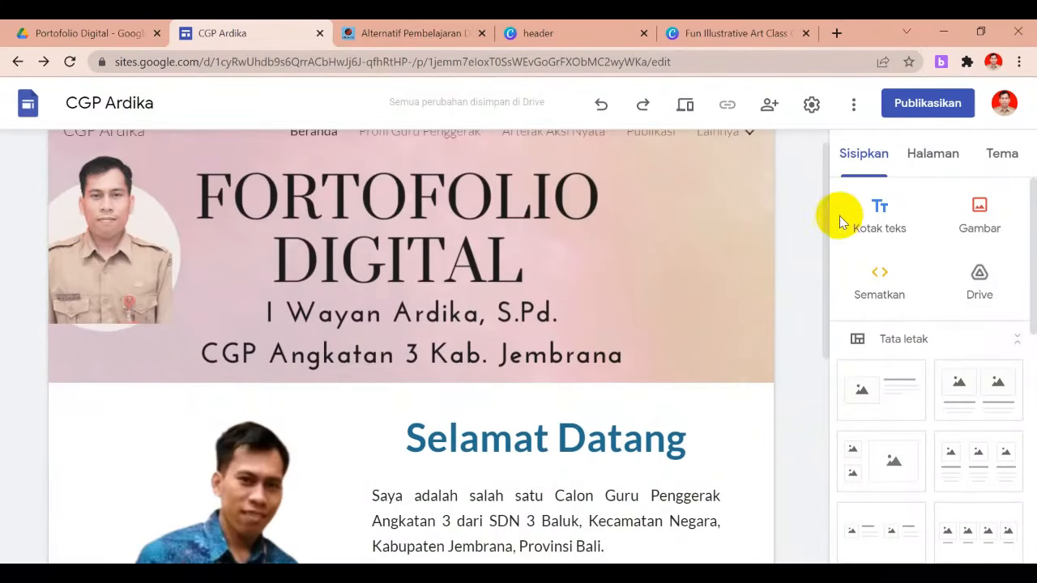
# Place a three-column image-and-text layout below the Selamat Datang section on Beranda
pyautogui.scroll(1, 826, 206)
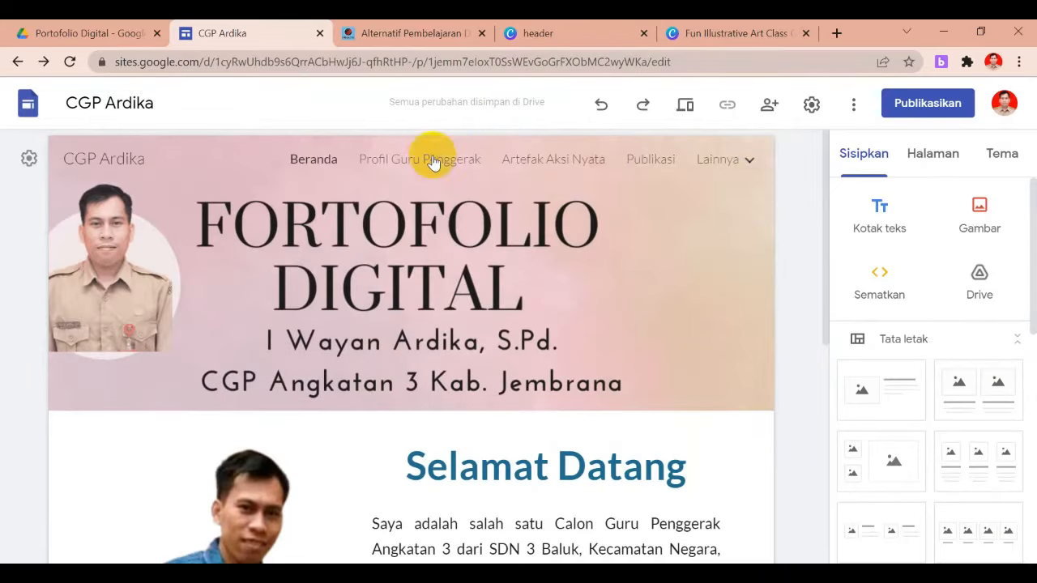
pyautogui.click(425, 160)
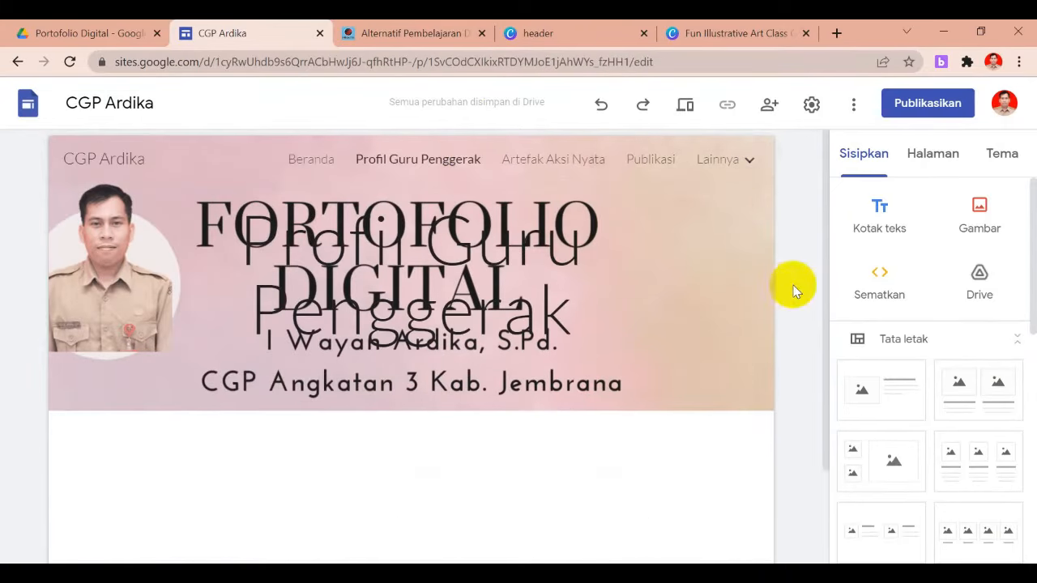
pyautogui.moveTo(826, 215); pyautogui.dragTo(828, 425)
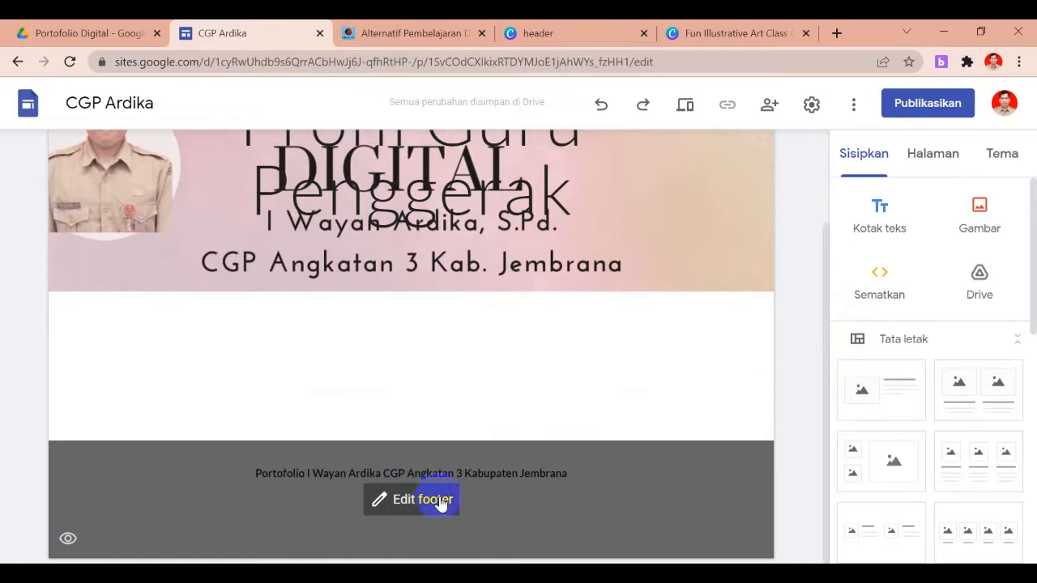
pyautogui.moveTo(826, 342); pyautogui.dragTo(834, 193)
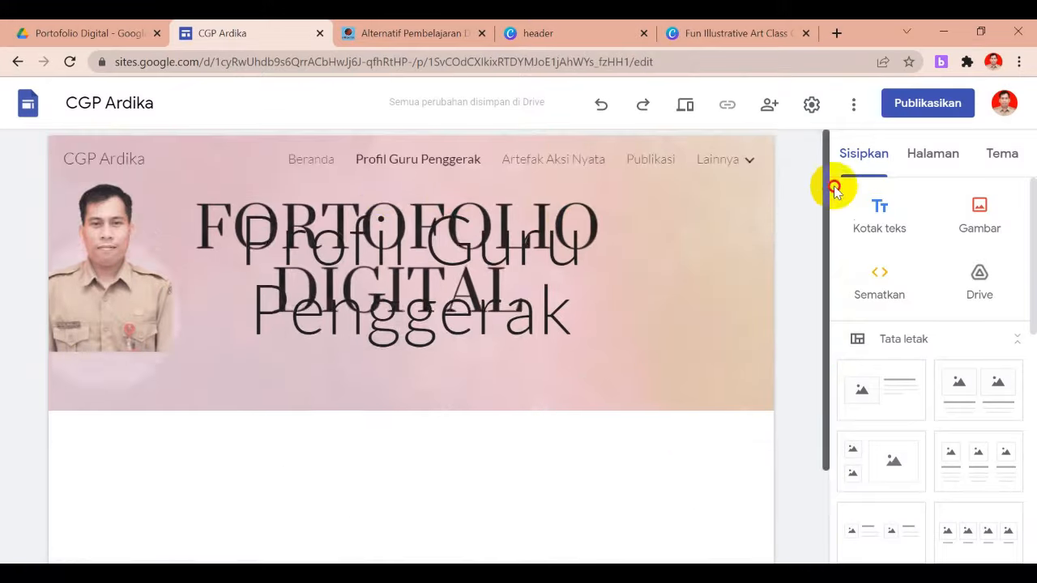
pyautogui.click(318, 162)
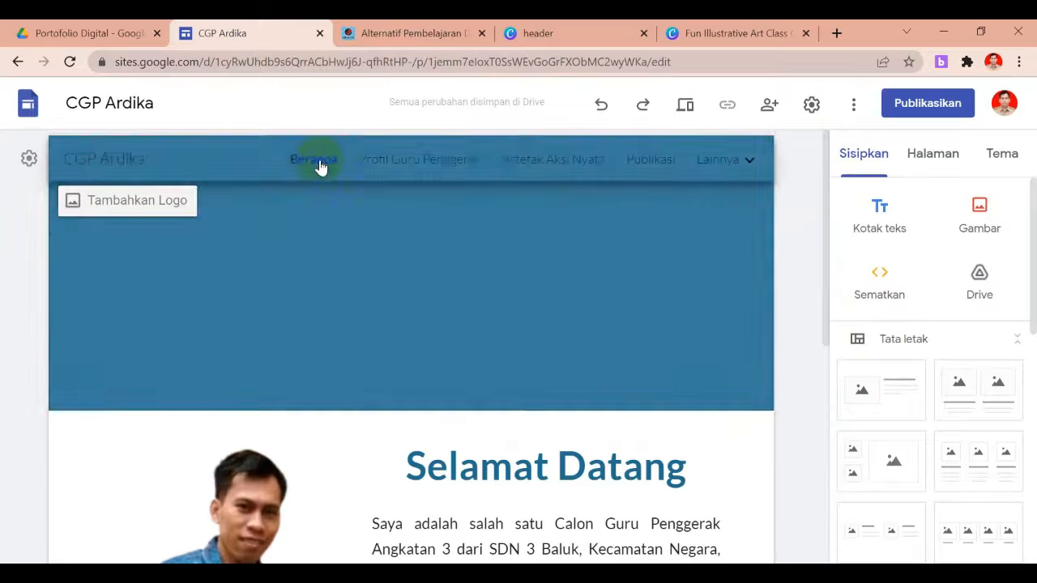
pyautogui.moveTo(825, 298); pyautogui.dragTo(815, 445)
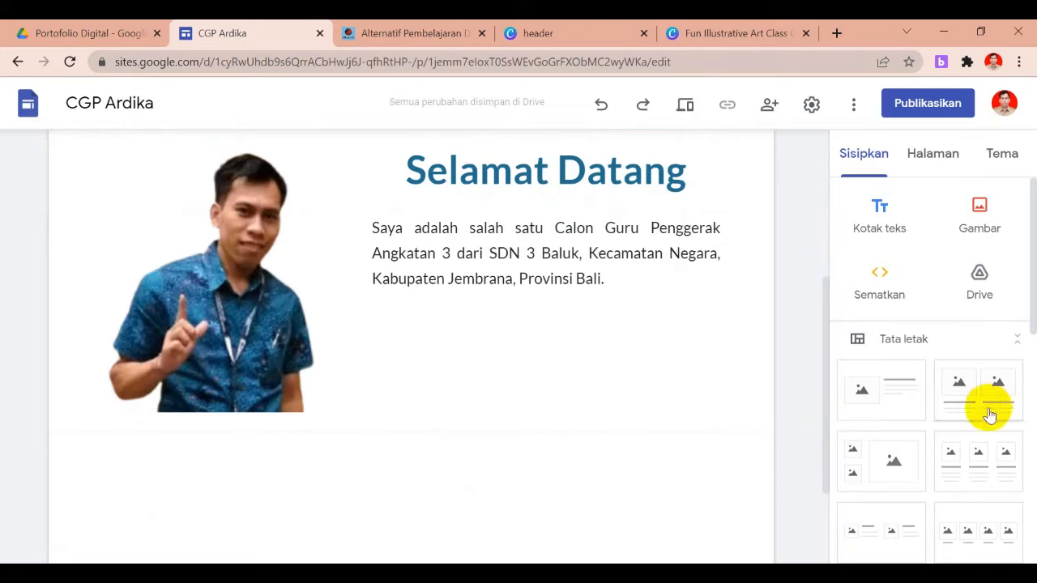
pyautogui.moveTo(964, 462); pyautogui.dragTo(607, 486)
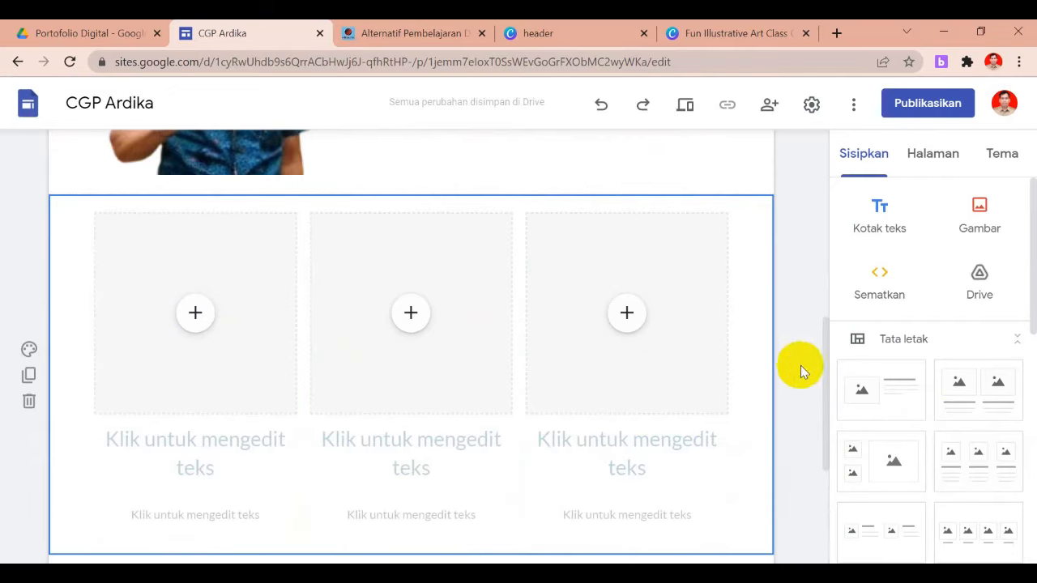
# Delete the empty three-column section and scroll back up the Beranda page
pyautogui.click(28, 402)
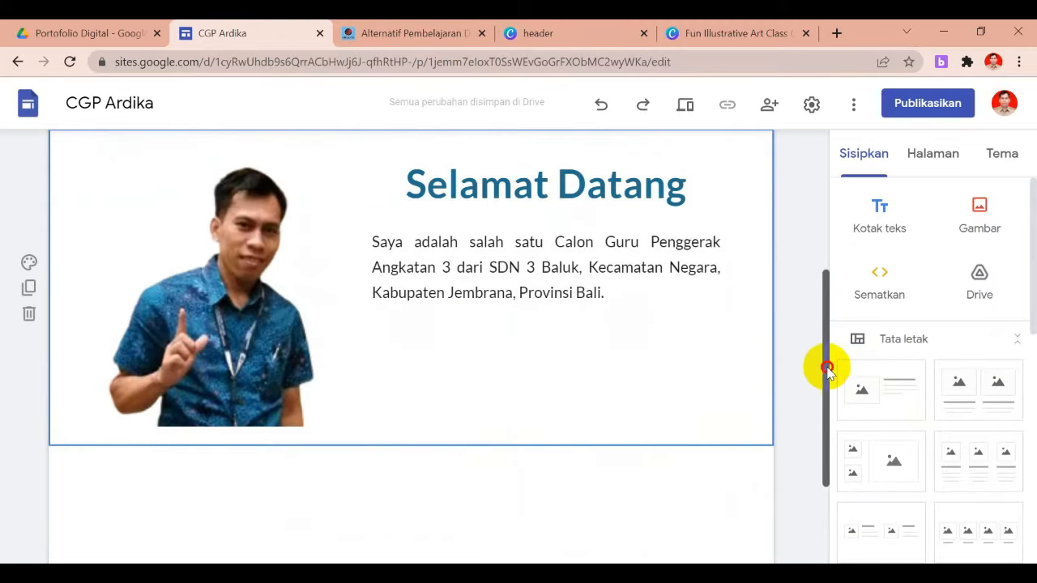
pyautogui.moveTo(828, 368); pyautogui.dragTo(836, 208)
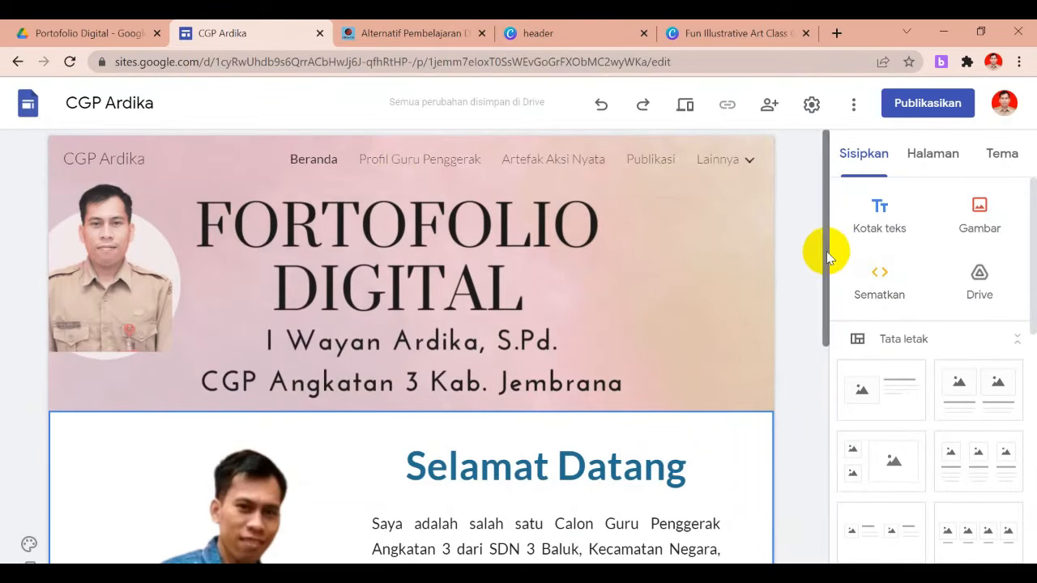
pyautogui.moveTo(830, 253); pyautogui.dragTo(826, 215)
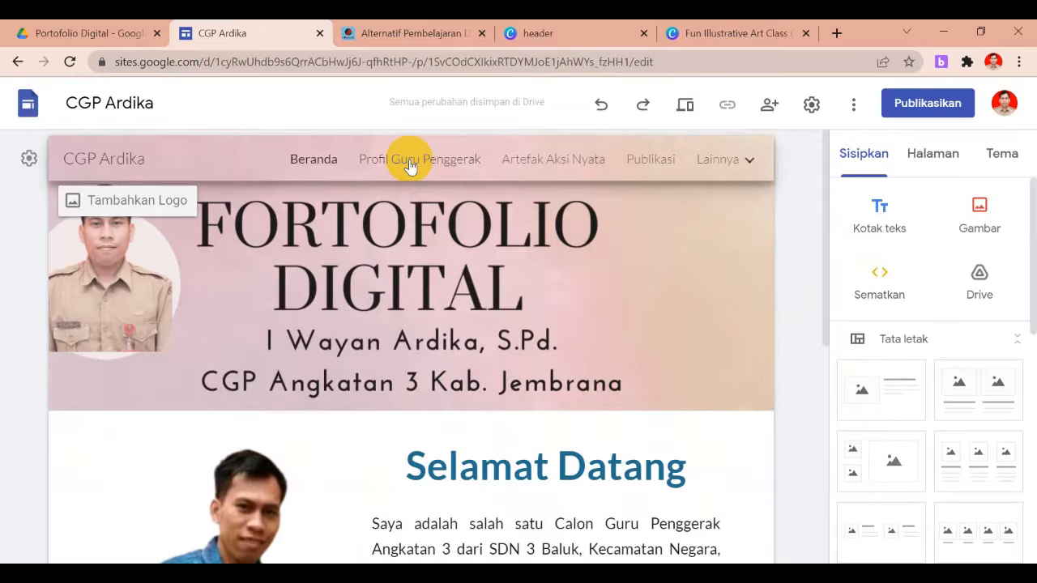
# On the Profil Guru Penggerak page, delete the title text over the FORTOFOLIO DIGITAL header
pyautogui.click(410, 160)
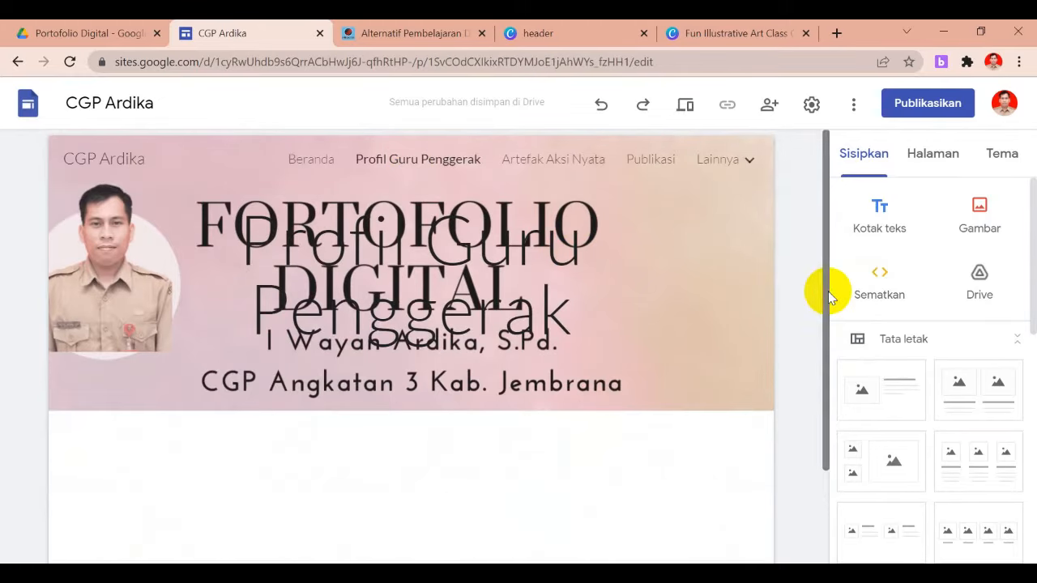
pyautogui.click(484, 269)
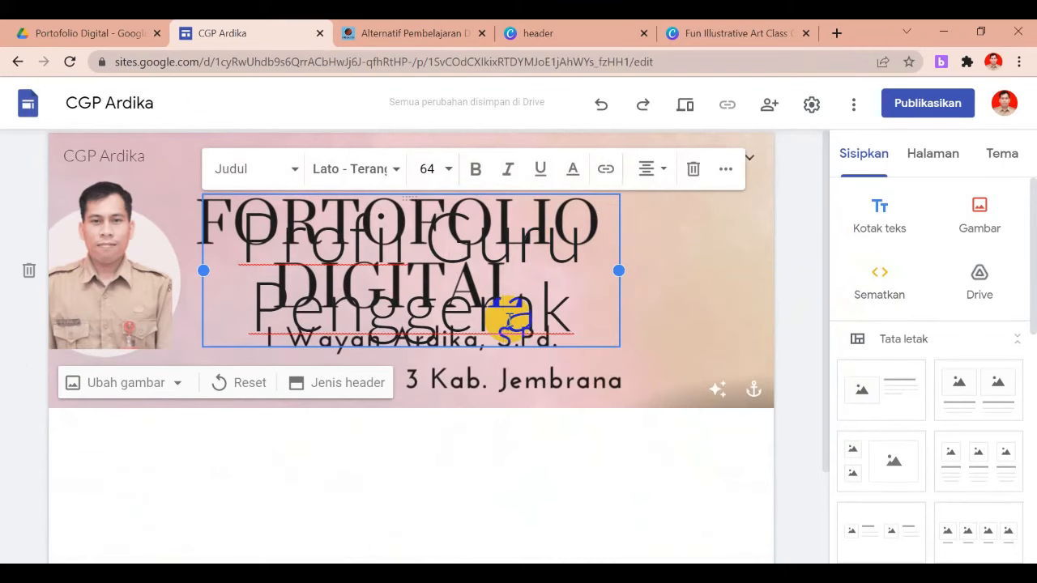
pyautogui.click(695, 170)
pyautogui.click(485, 435)
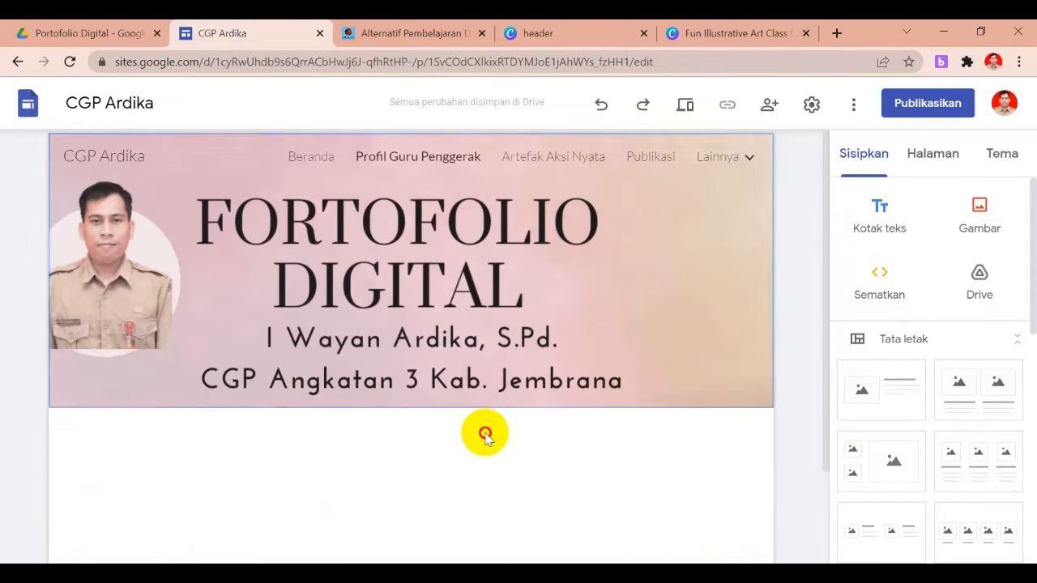
pyautogui.moveTo(827, 256); pyautogui.dragTo(826, 220)
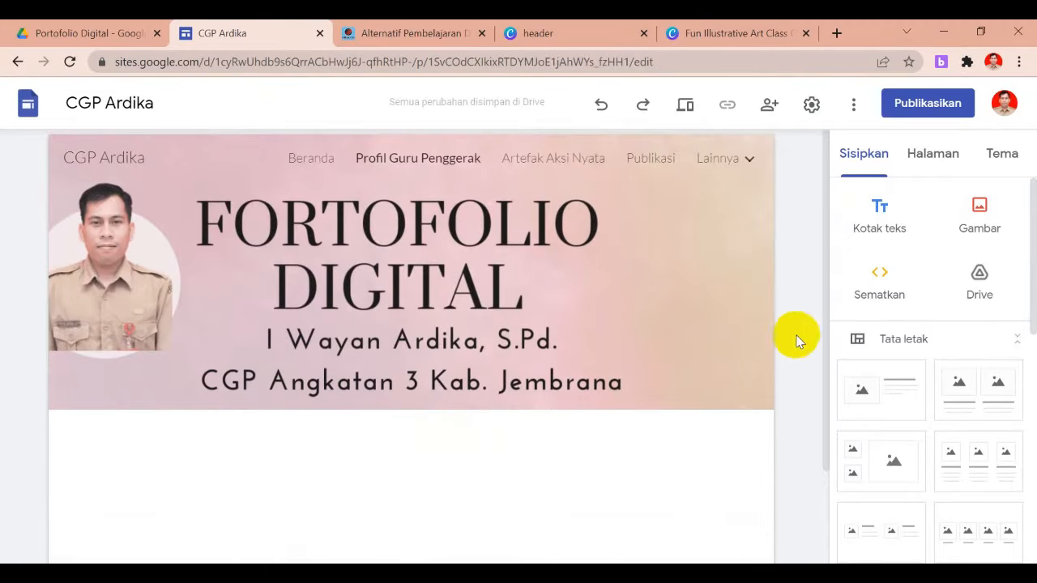
pyautogui.moveTo(824, 289); pyautogui.dragTo(824, 324)
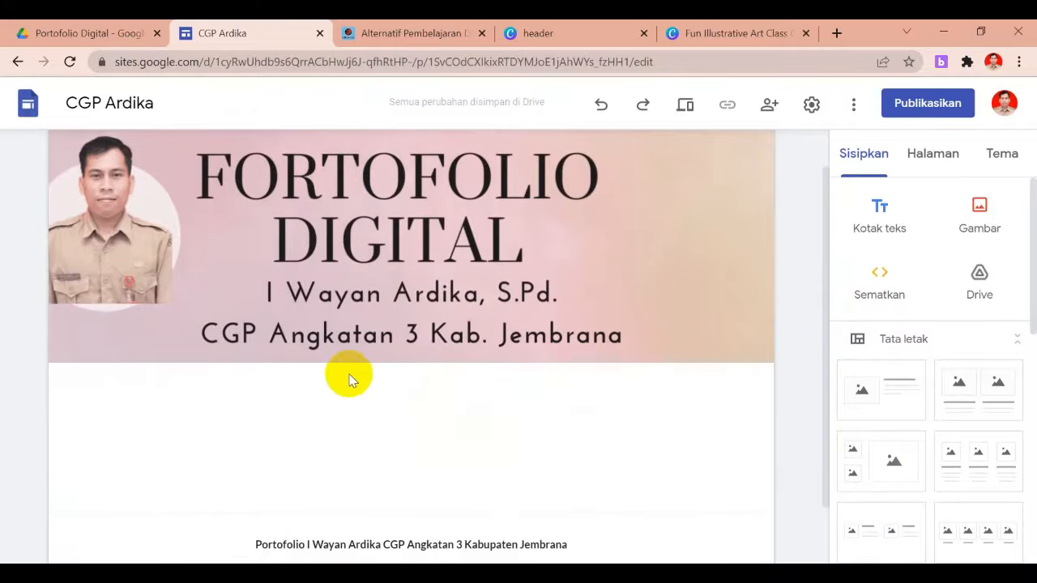
# Add a 'Profil Guru Penggerak' text box below the header, formatted bold, size 14 and centred
pyautogui.click(880, 214)
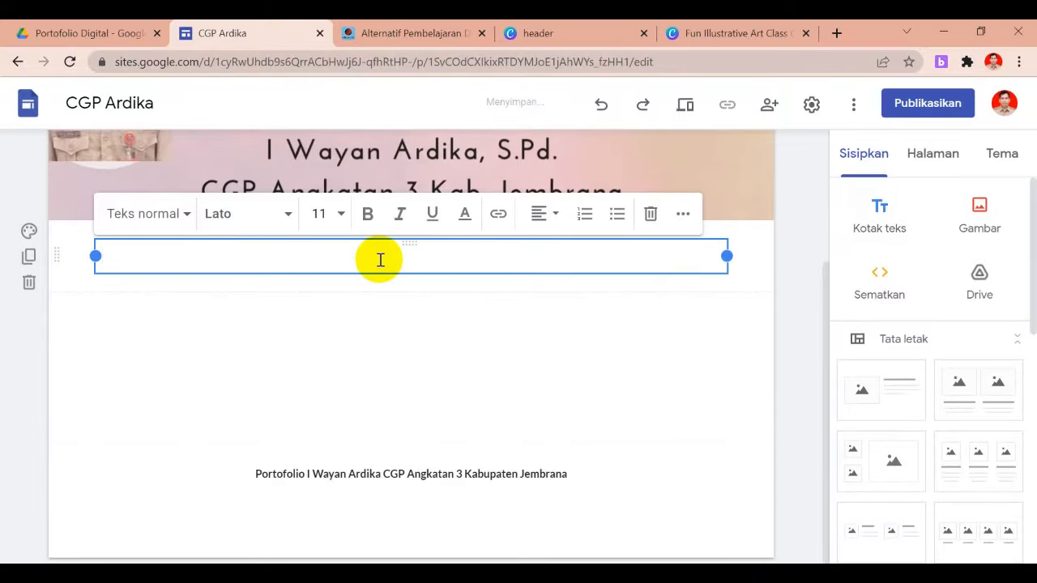
pyautogui.moveTo(218, 259); pyautogui.dragTo(103, 259)
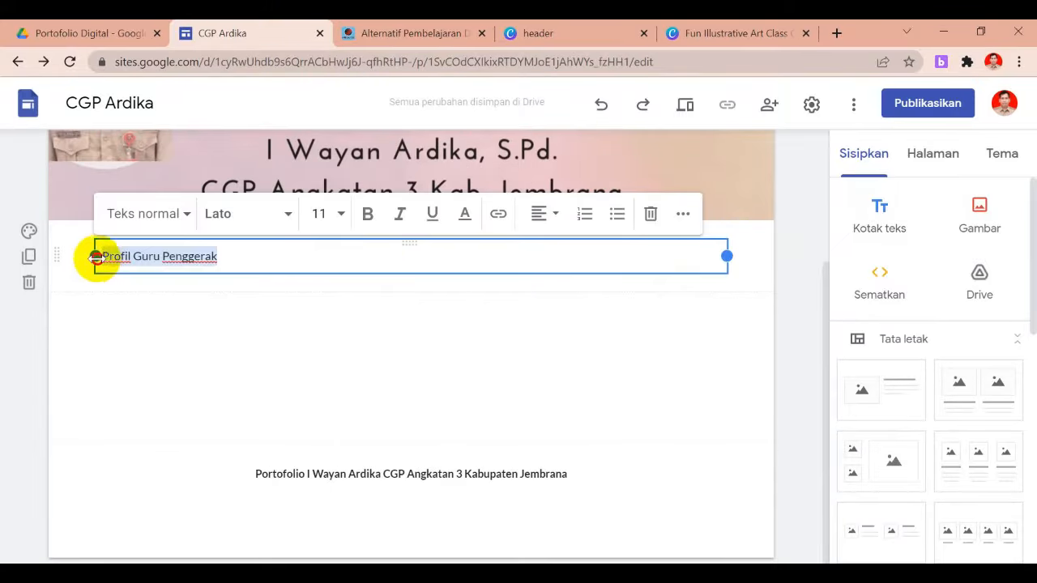
pyautogui.click(369, 216)
pyautogui.click(349, 215)
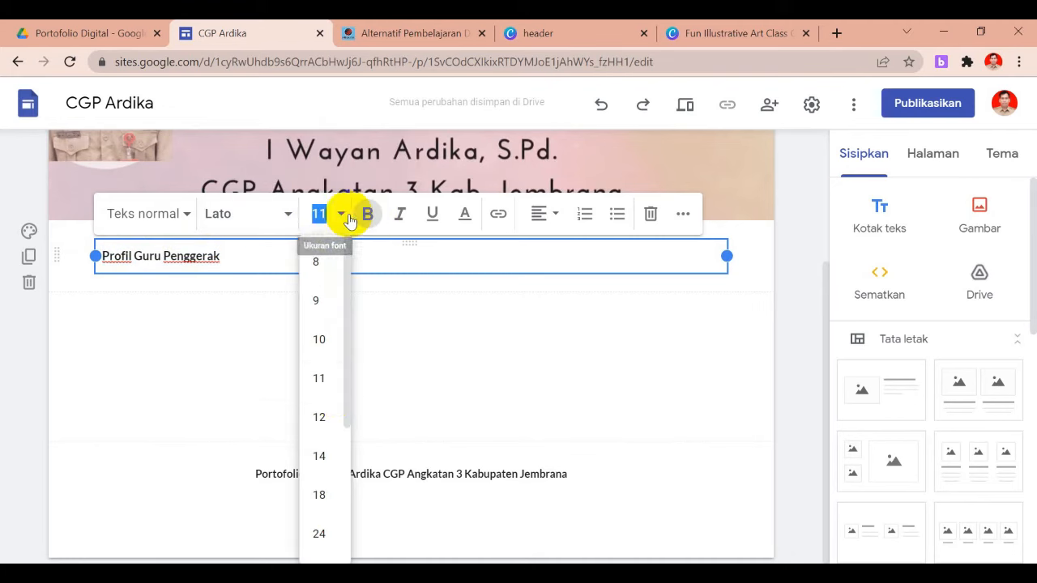
pyautogui.click(320, 457)
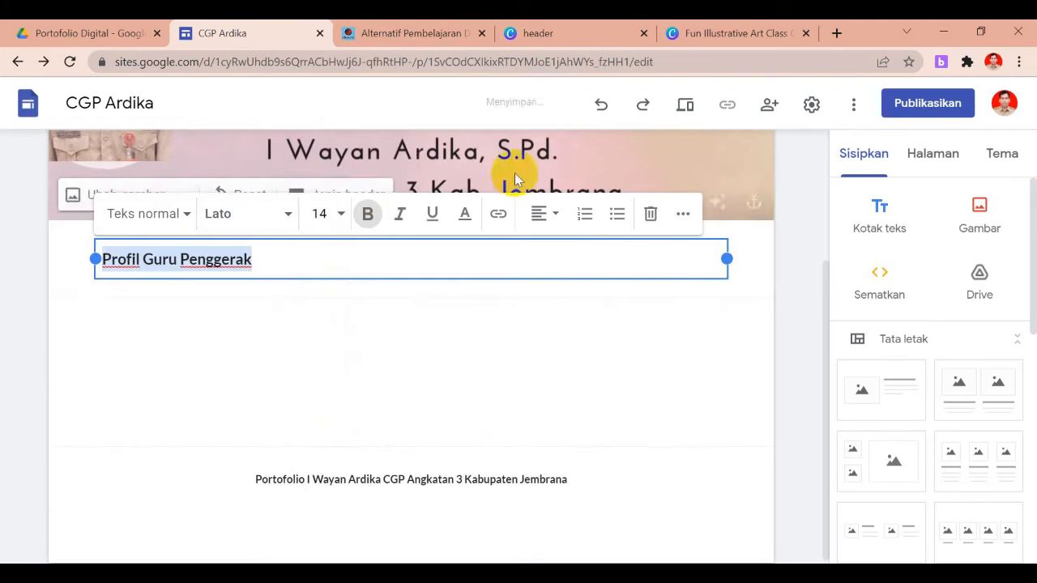
pyautogui.click(542, 216)
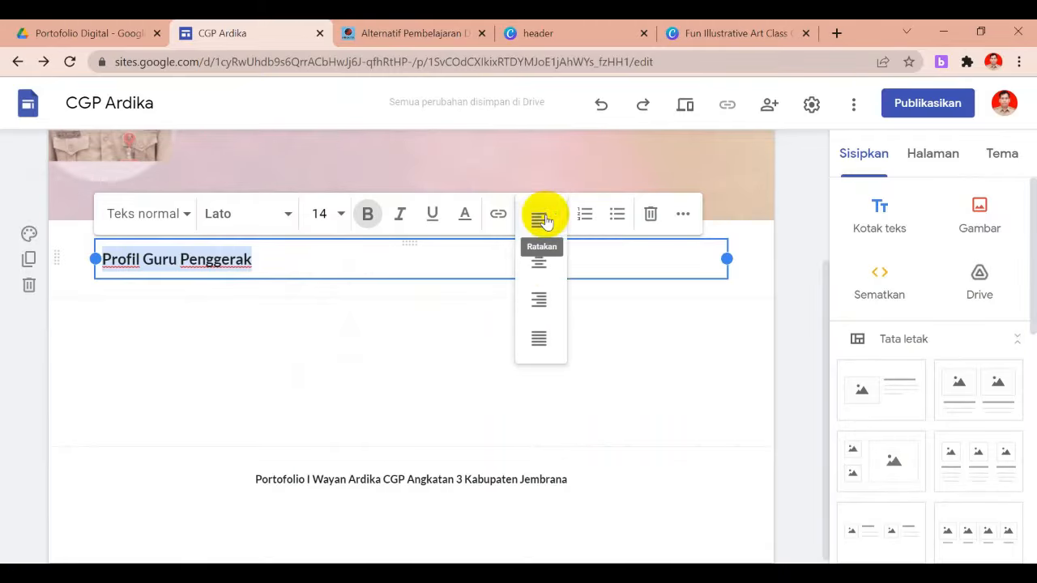
pyautogui.click(547, 266)
pyautogui.click(508, 347)
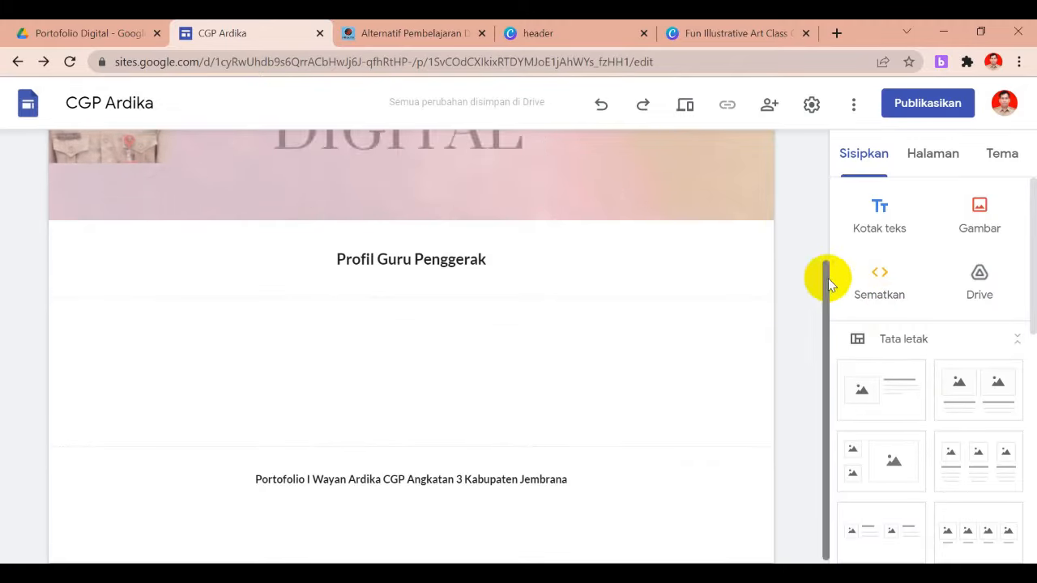
# Insert a two-column image-and-text section, delete its right column and widen the left one
pyautogui.moveTo(1034, 263); pyautogui.dragTo(1013, 283)
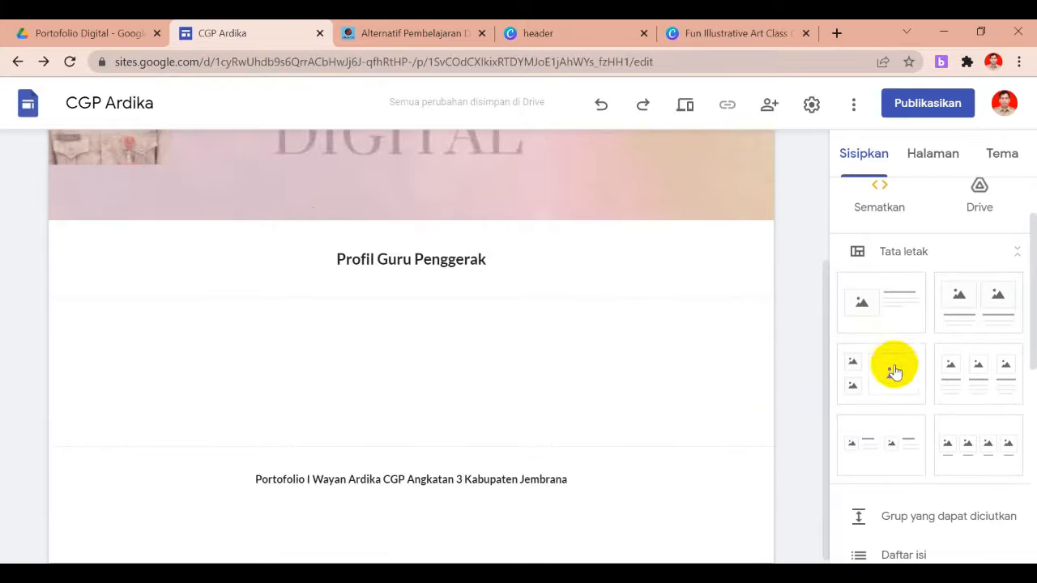
pyautogui.click(986, 321)
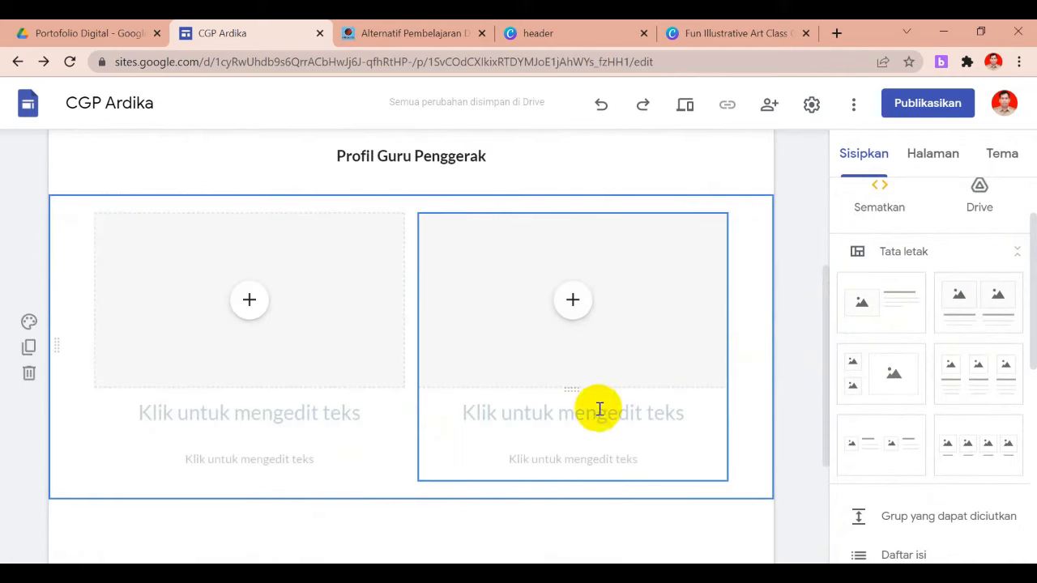
pyautogui.click(556, 345)
pyautogui.click(440, 188)
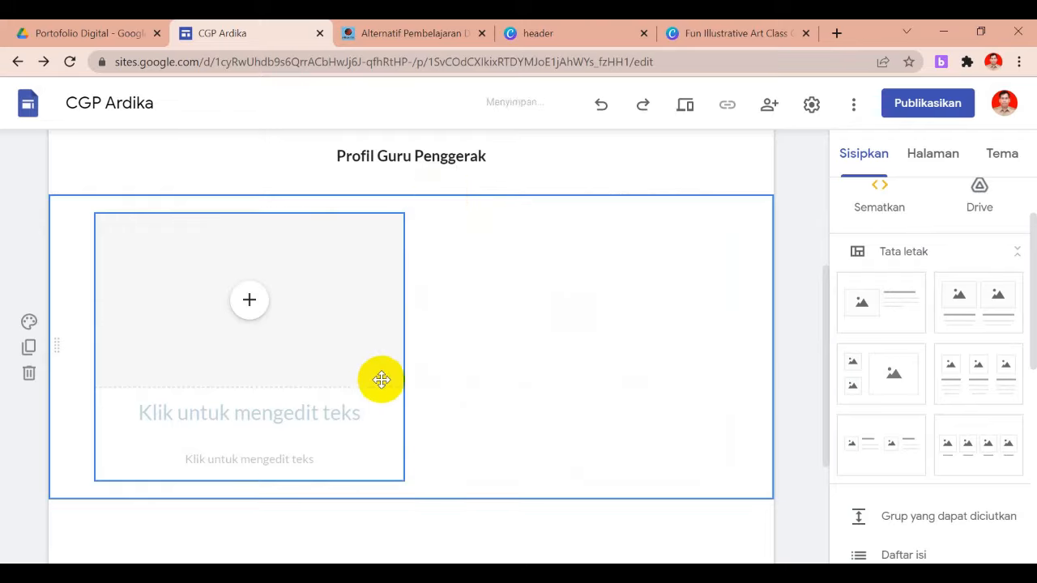
pyautogui.click(400, 456)
pyautogui.moveTo(403, 479); pyautogui.dragTo(653, 484)
# Delete the whole empty layout section and return to the top of the page
pyautogui.click(655, 485)
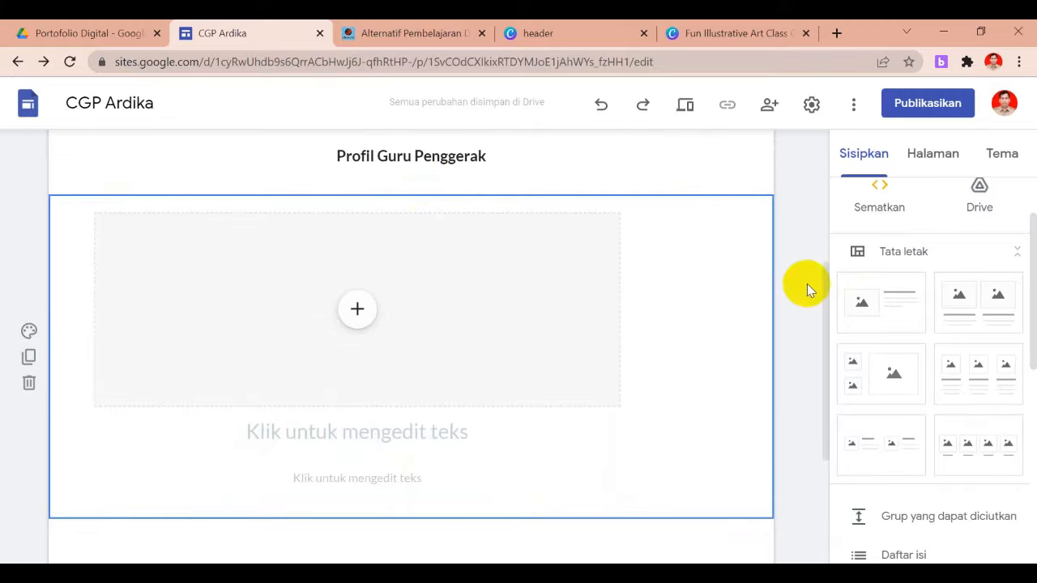
pyautogui.click(29, 384)
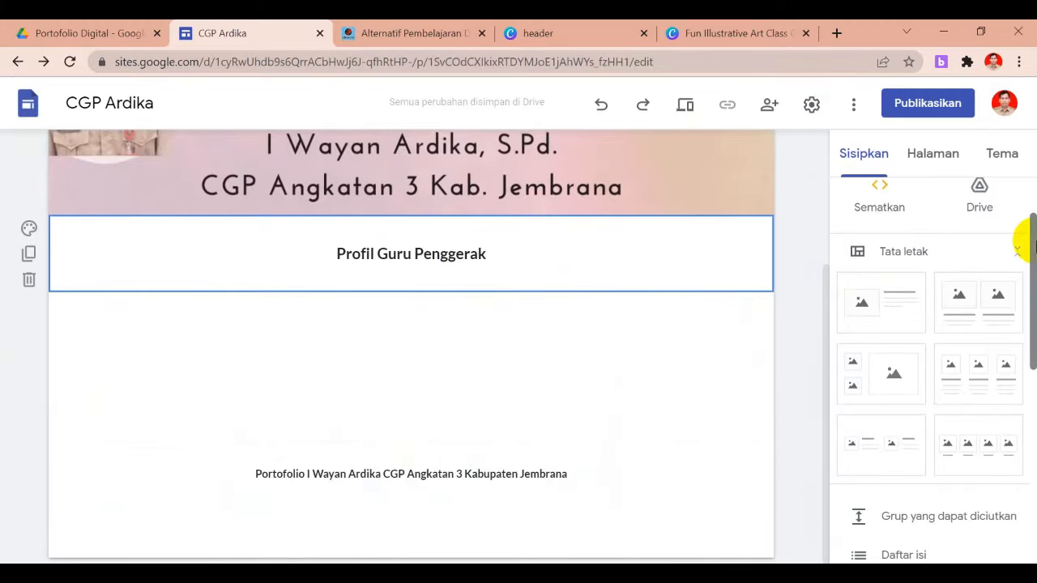
pyautogui.moveTo(1030, 241); pyautogui.dragTo(1031, 381)
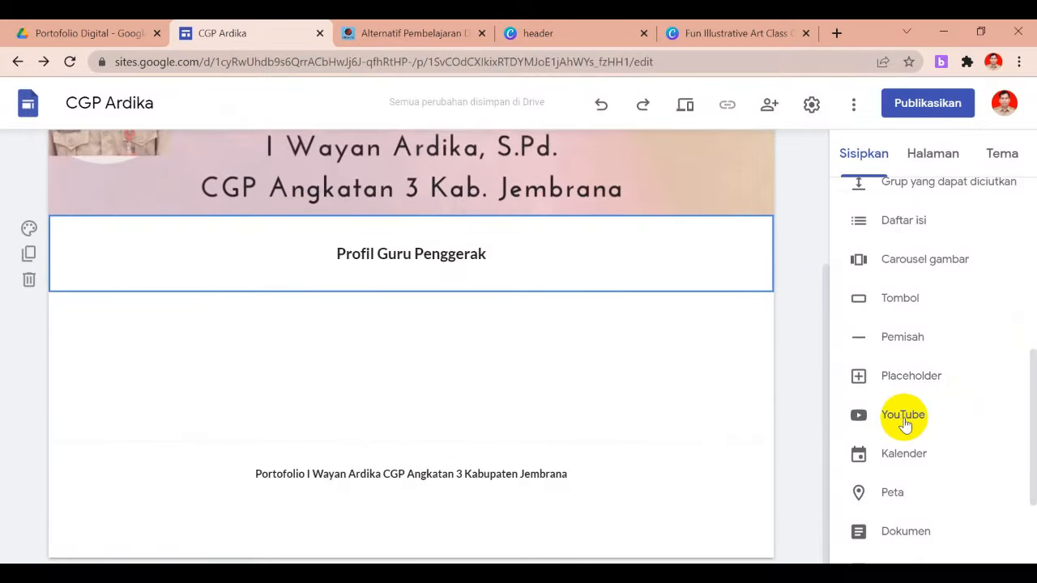
pyautogui.moveTo(1030, 381); pyautogui.dragTo(1032, 204)
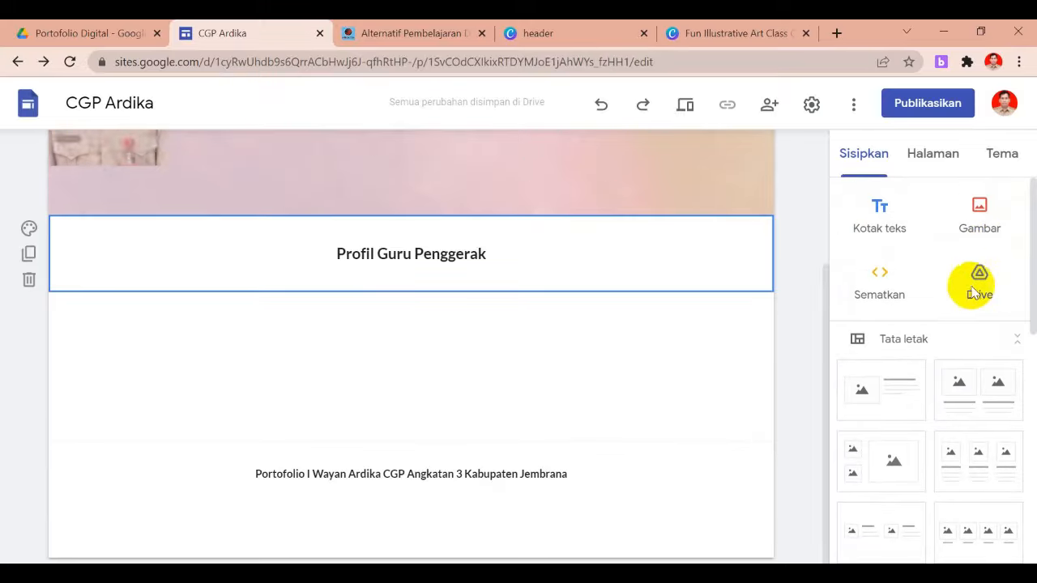
pyautogui.click(631, 378)
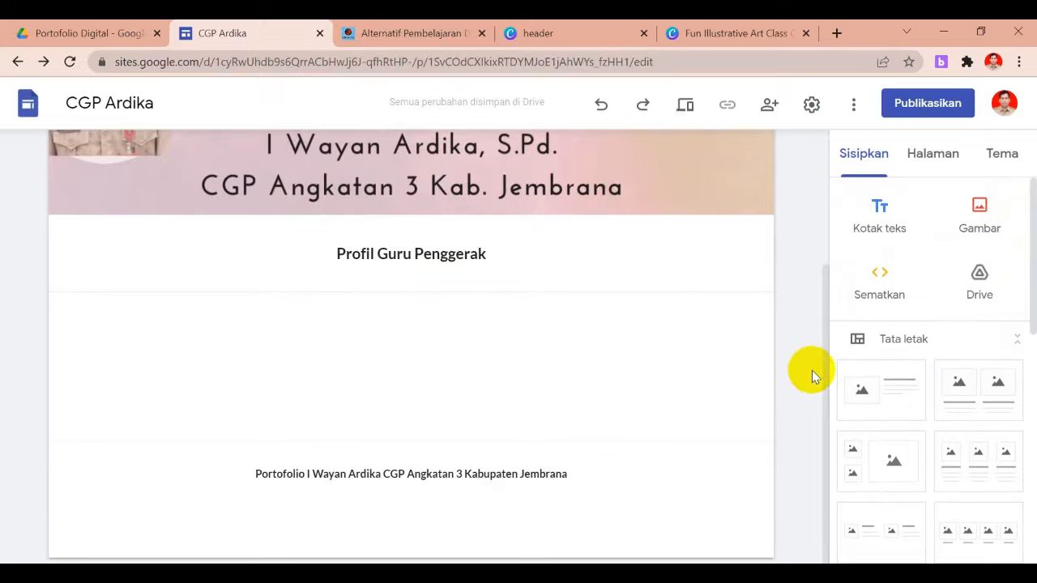
pyautogui.moveTo(825, 368); pyautogui.dragTo(823, 229)
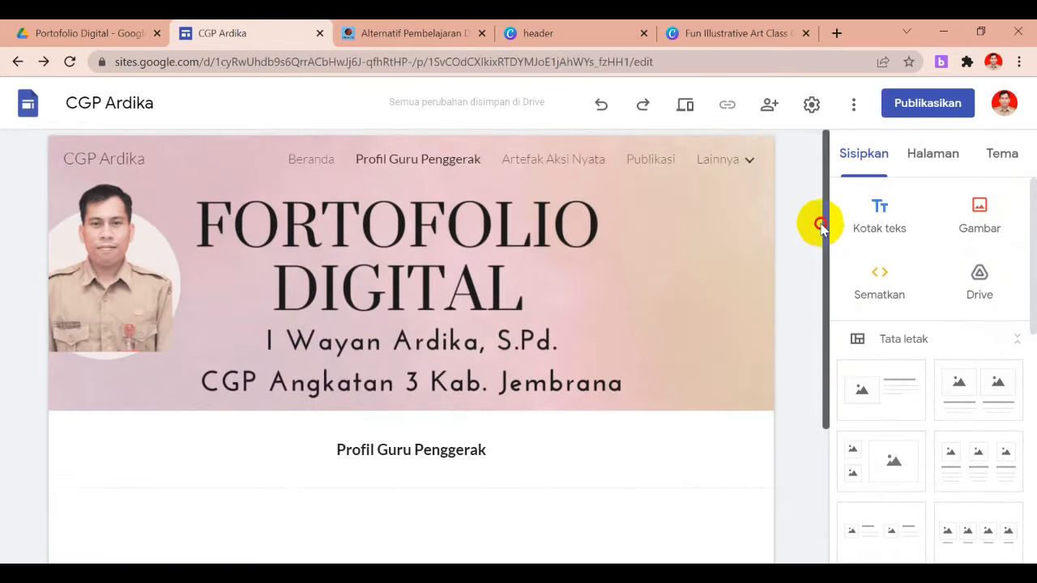
# Go to the Artefak Aksi Nyata page and delete the title text over its header banner
pyautogui.click(542, 166)
pyautogui.click(468, 275)
pyautogui.click(504, 301)
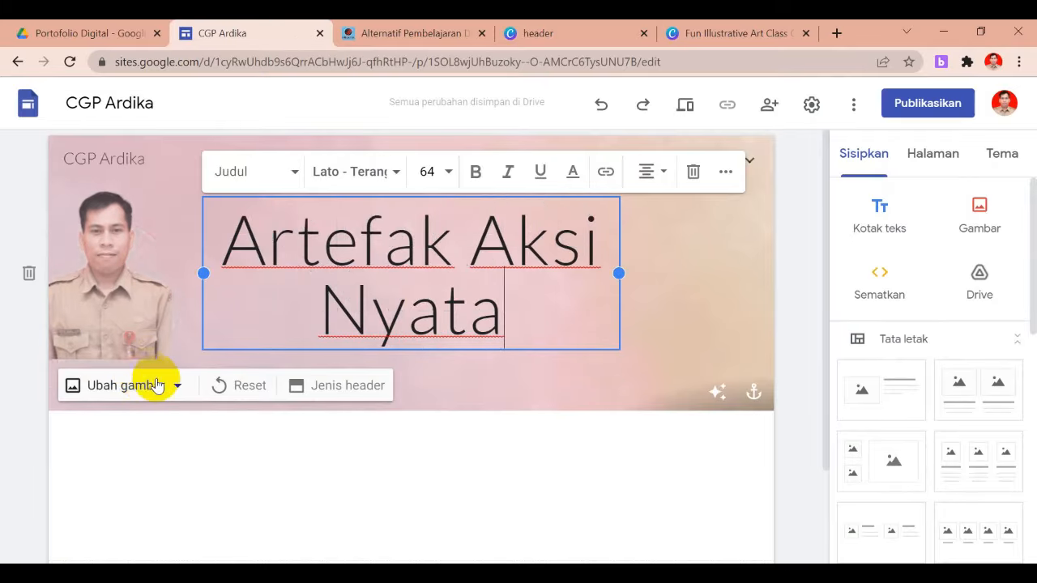
pyautogui.click(695, 177)
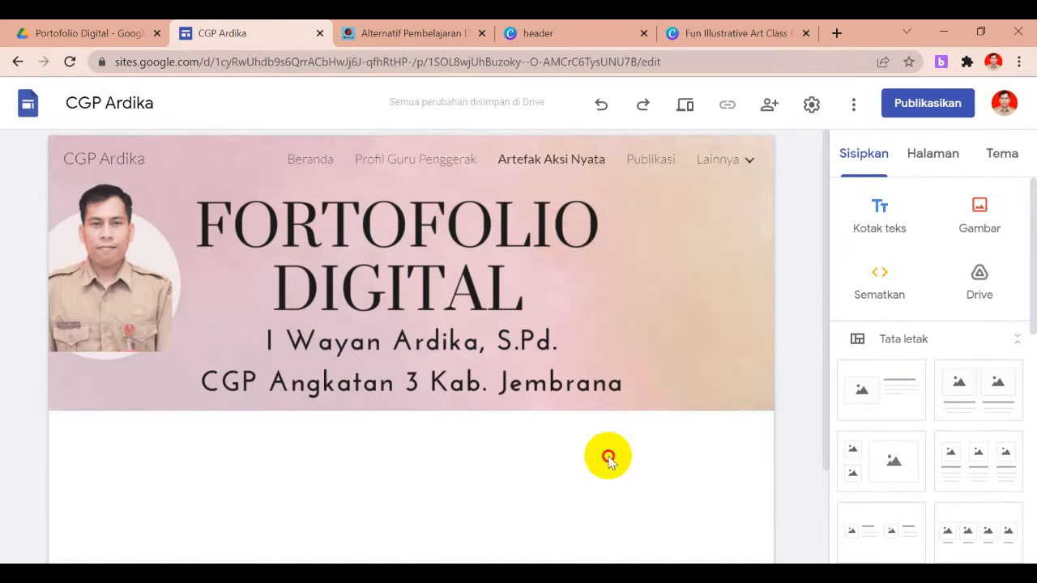
pyautogui.moveTo(822, 297)
pyautogui.mouseDown()
pyautogui.moveTo(821, 312)
pyautogui.moveTo(832, 308)
pyautogui.mouseUp()
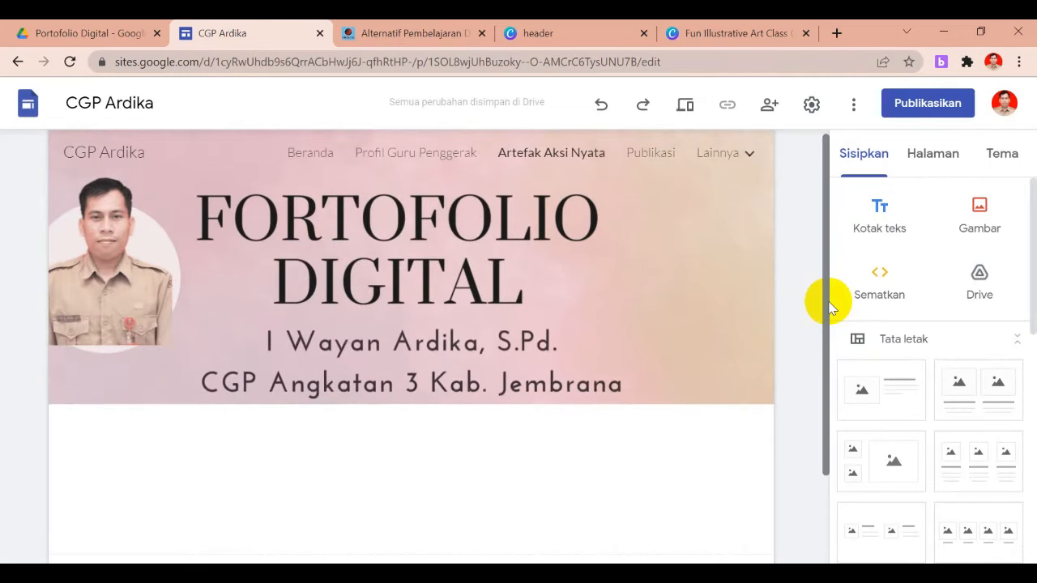
# Insert a two-image layout below the header, remove its right placeholder, and open the left slot's fill options
pyautogui.moveTo(827, 307); pyautogui.dragTo(824, 385)
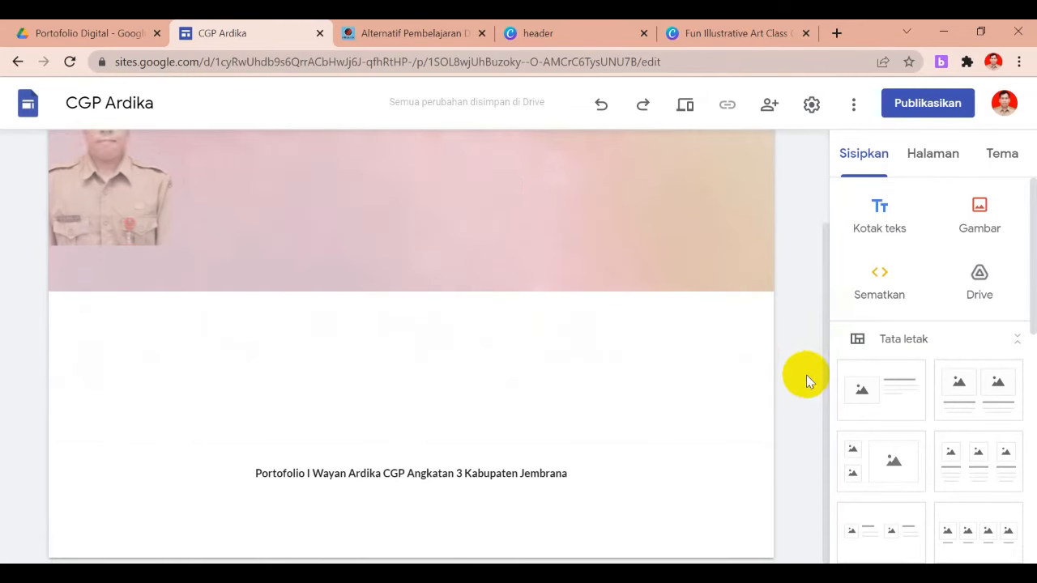
pyautogui.moveTo(826, 378); pyautogui.dragTo(823, 351)
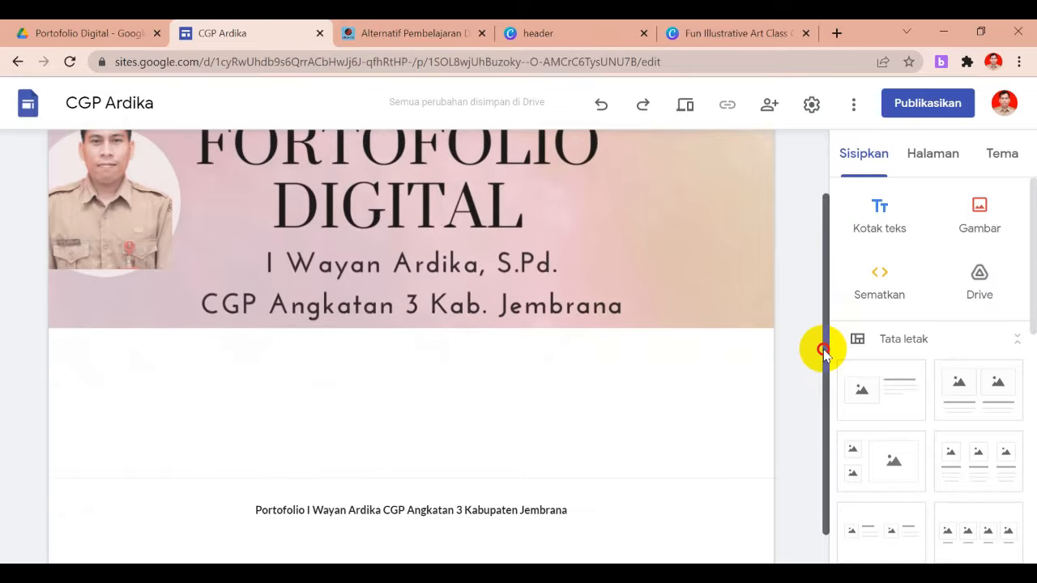
pyautogui.moveTo(823, 350); pyautogui.dragTo(825, 357)
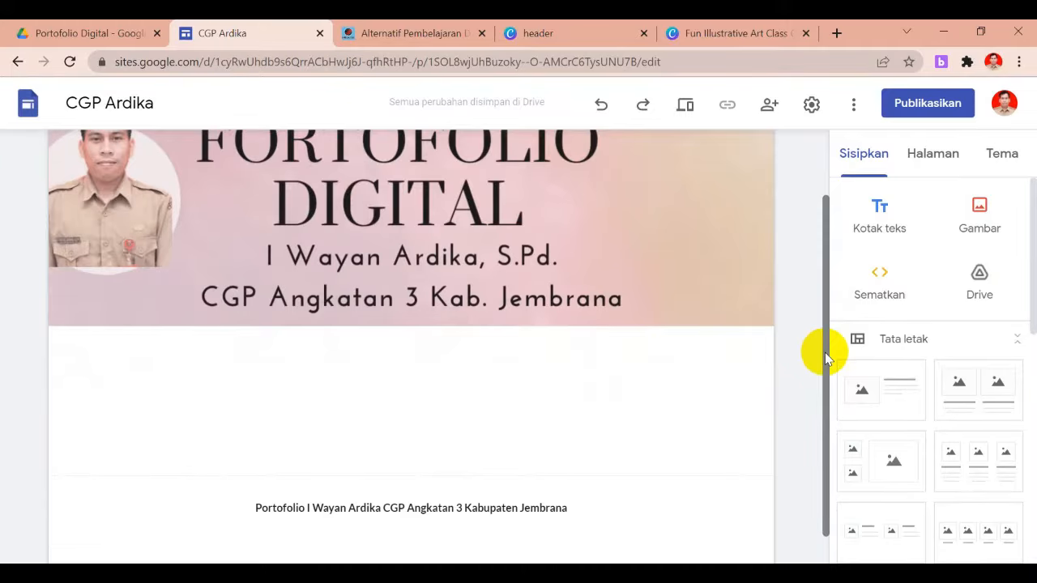
pyautogui.moveTo(1033, 297); pyautogui.dragTo(1019, 313)
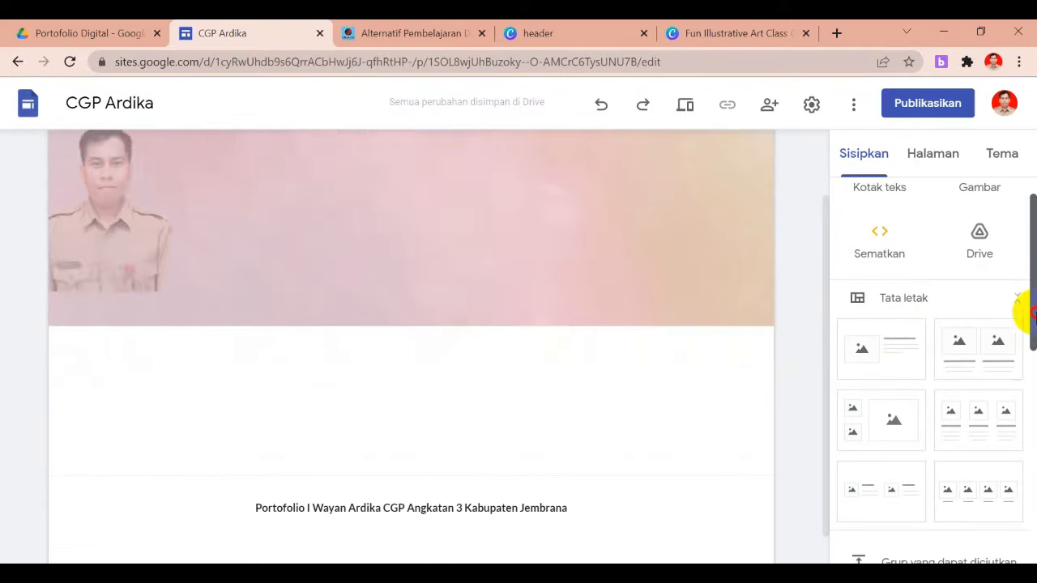
pyautogui.click(991, 359)
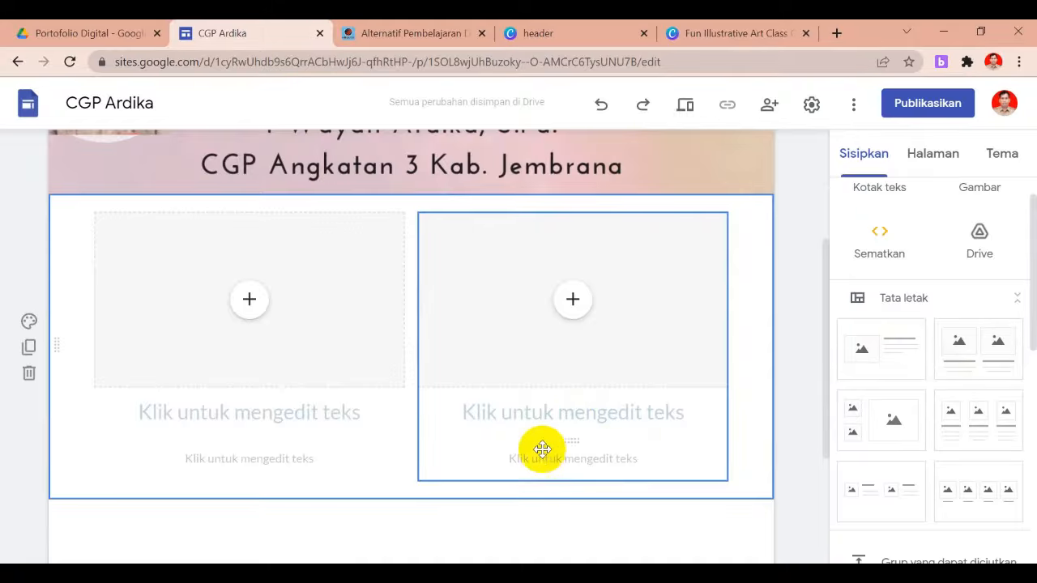
pyautogui.click(622, 324)
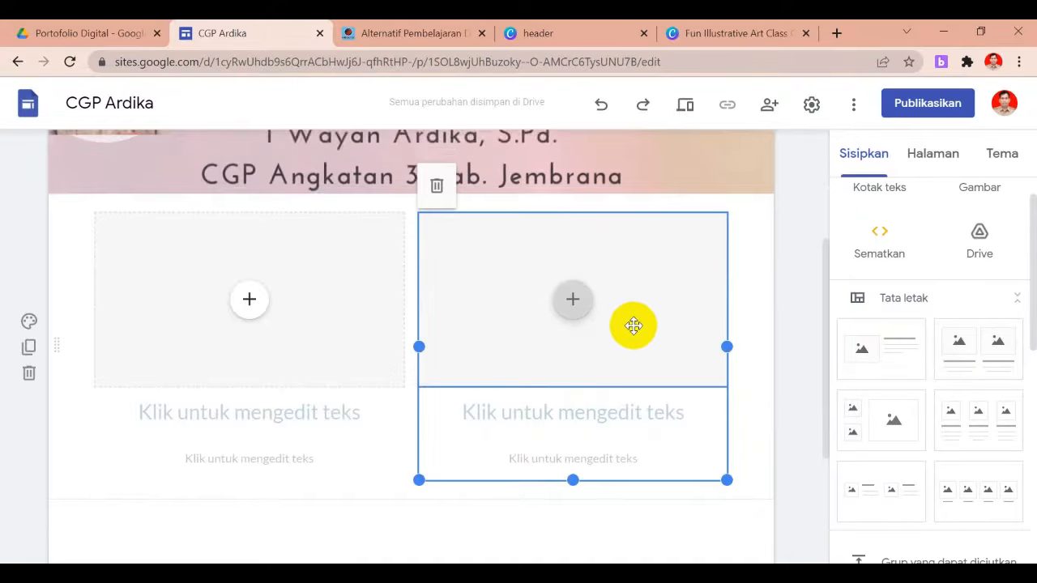
pyautogui.click(437, 200)
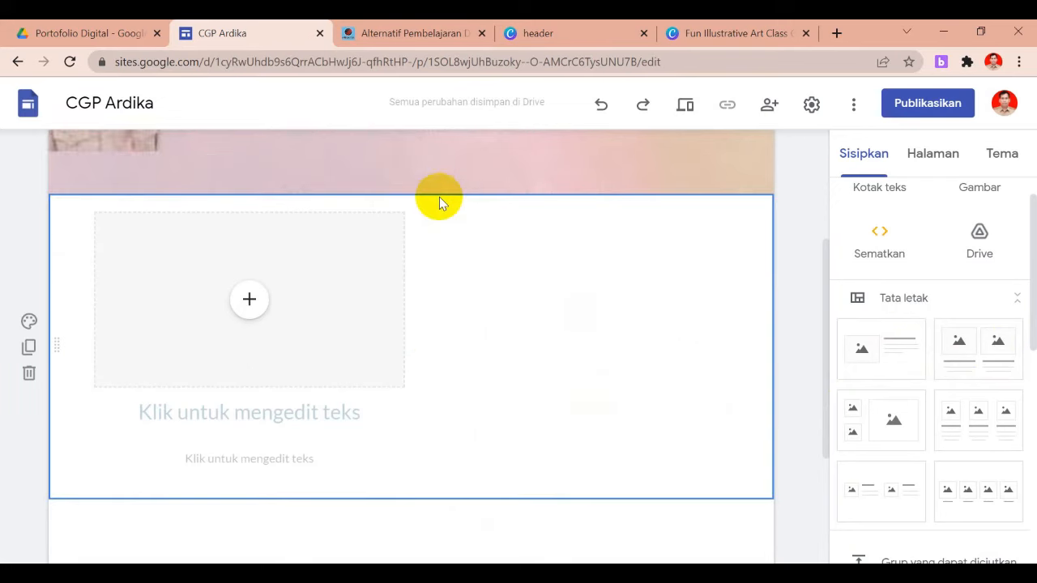
pyautogui.click(252, 302)
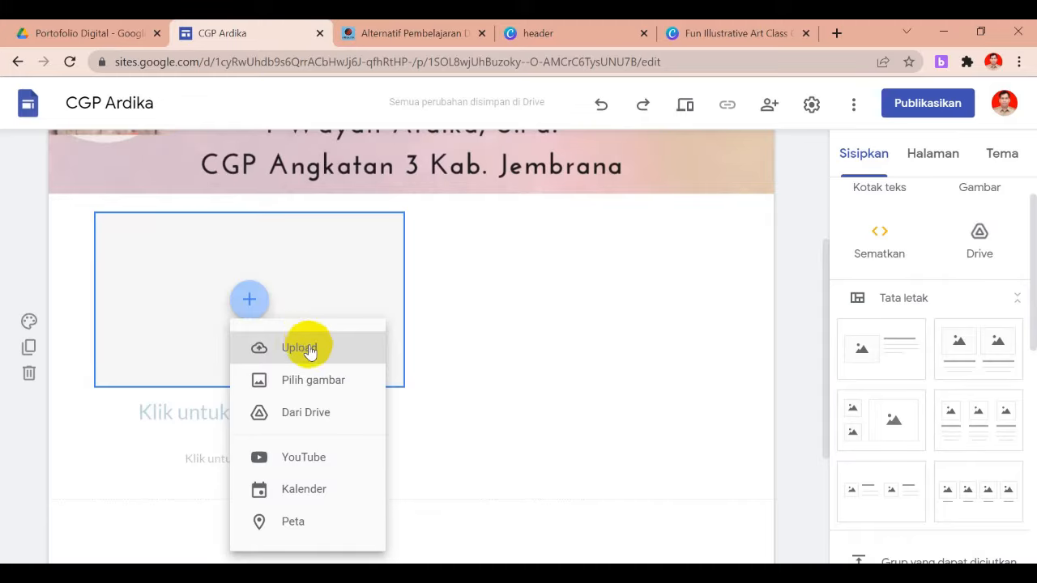
# Embed 'Dokumentasi Implementasi Aksi Nyata Modul 1.4 Budaya Positif' from Drive's KEGIATAN 2021/Guru Penggerak/Aksi Nyata folder and enlarge it
pyautogui.click(312, 414)
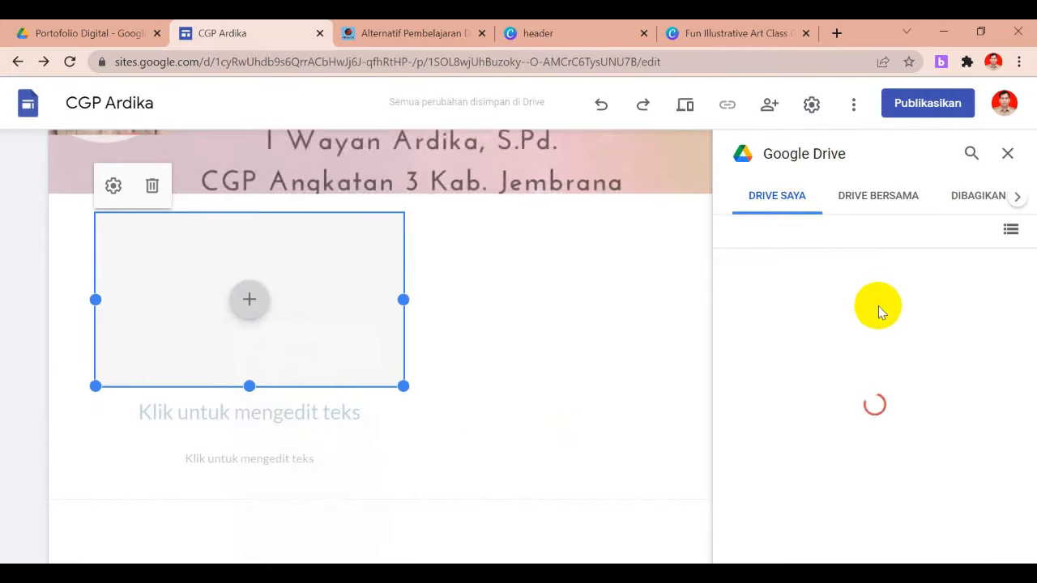
pyautogui.doubleClick(796, 489)
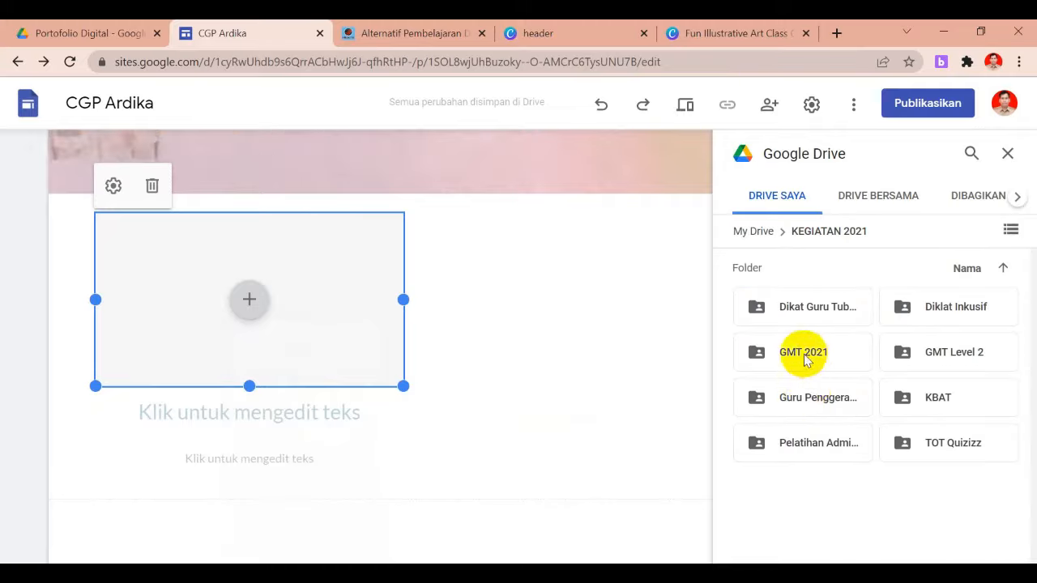
pyautogui.doubleClick(811, 413)
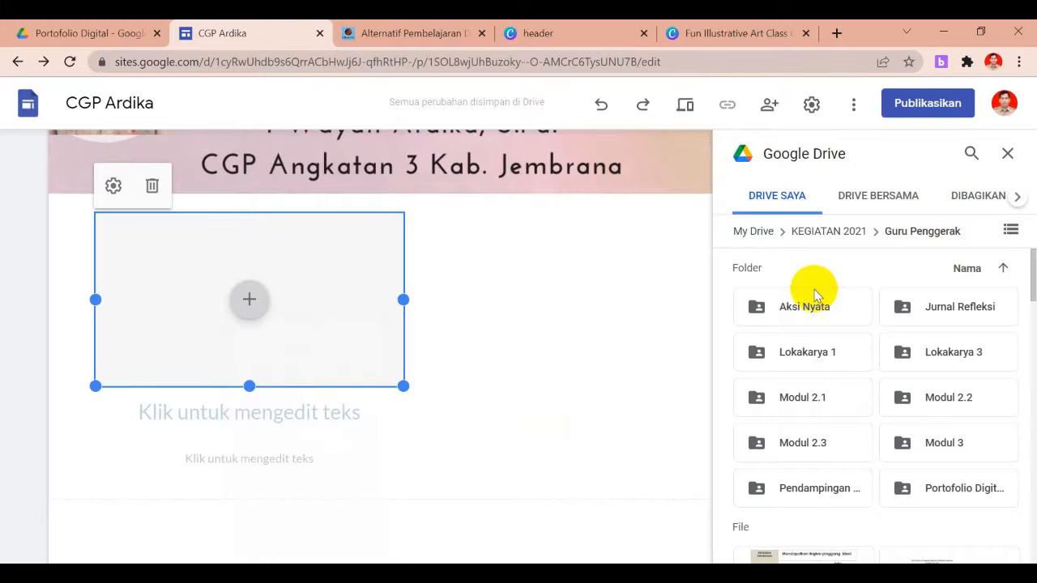
pyautogui.doubleClick(822, 316)
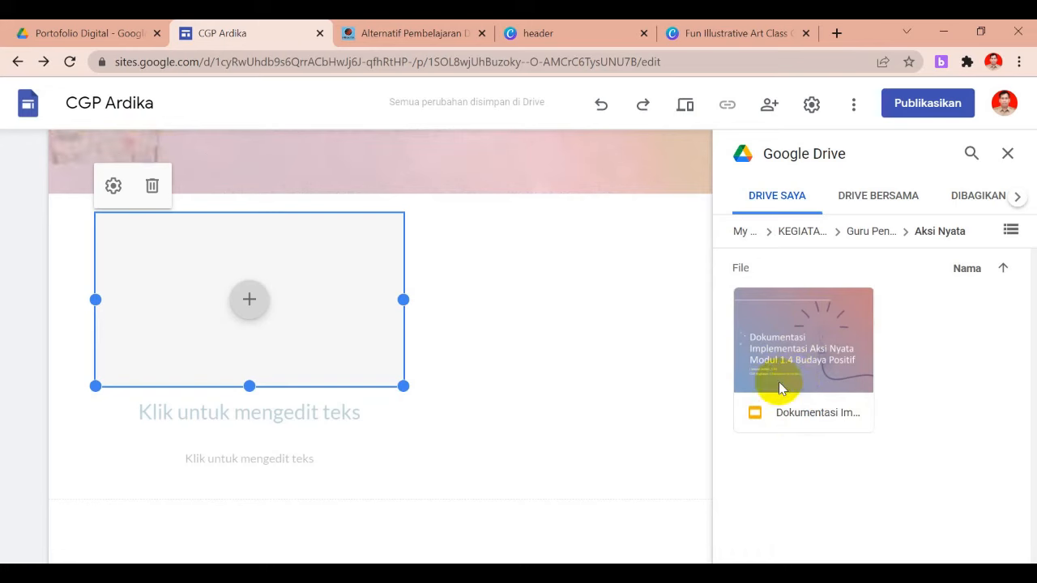
pyautogui.click(797, 385)
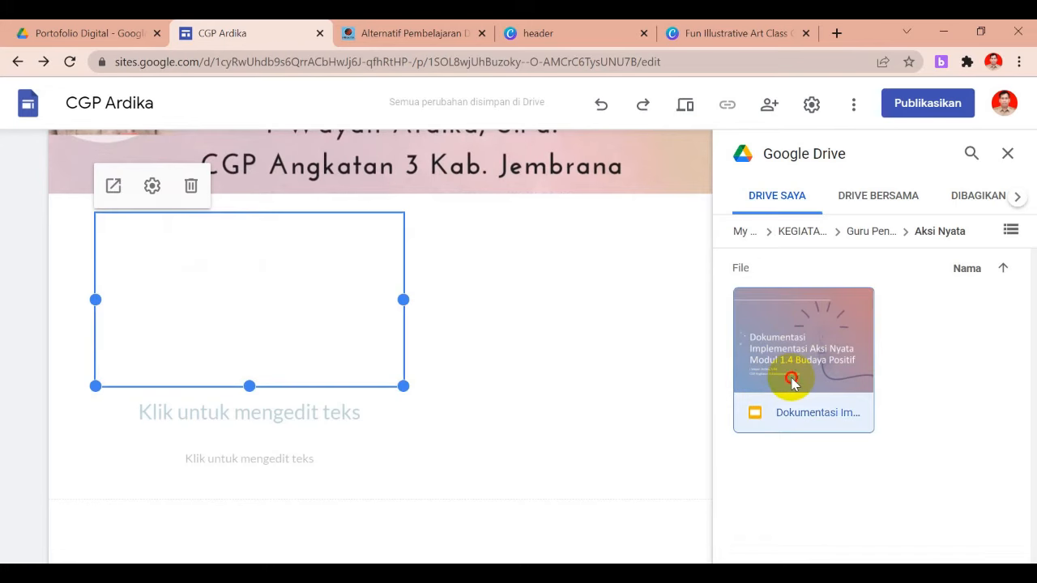
pyautogui.click(794, 385)
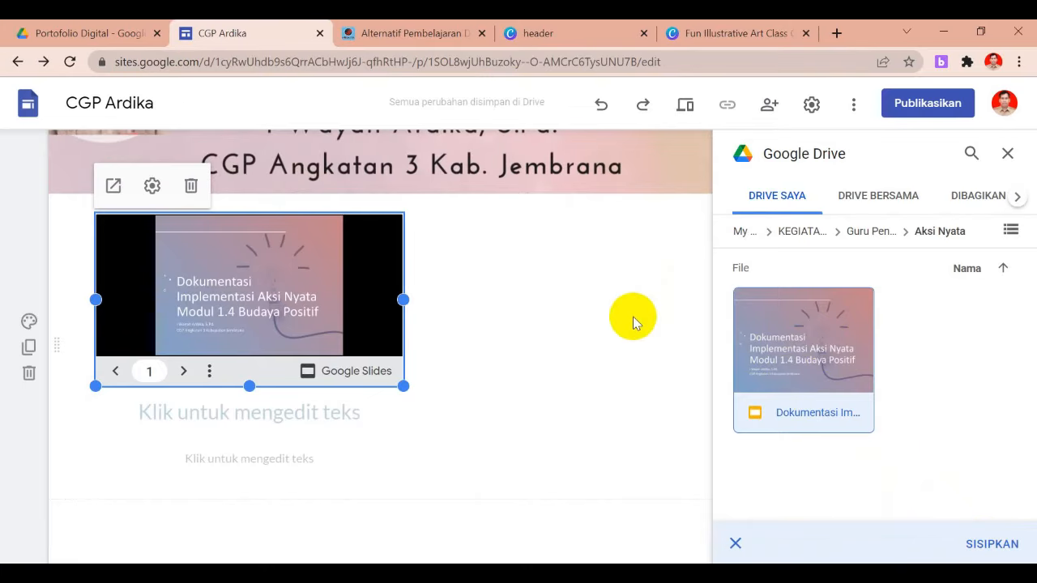
pyautogui.click(1009, 154)
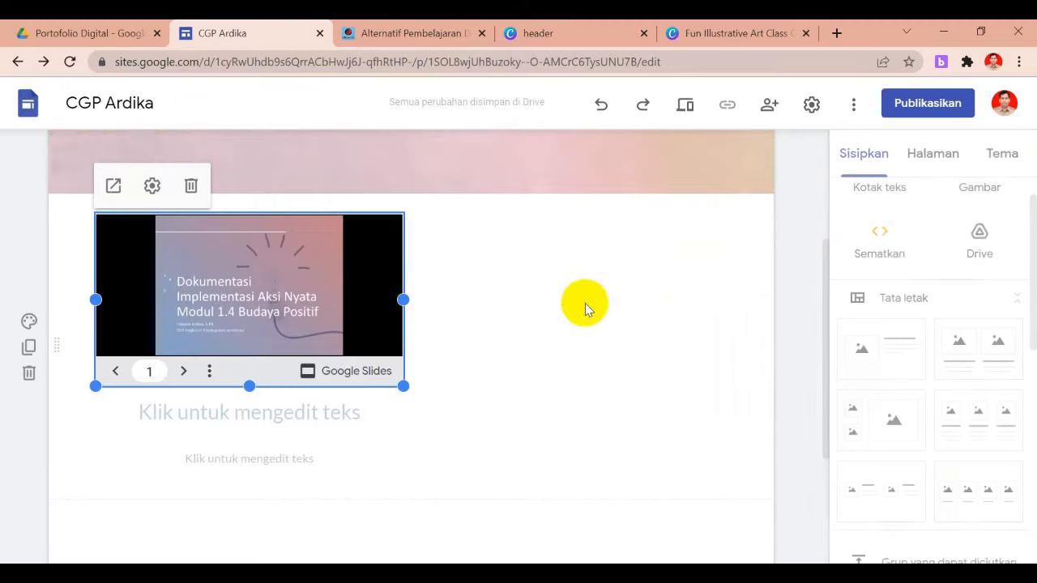
pyautogui.moveTo(404, 386); pyautogui.dragTo(643, 535)
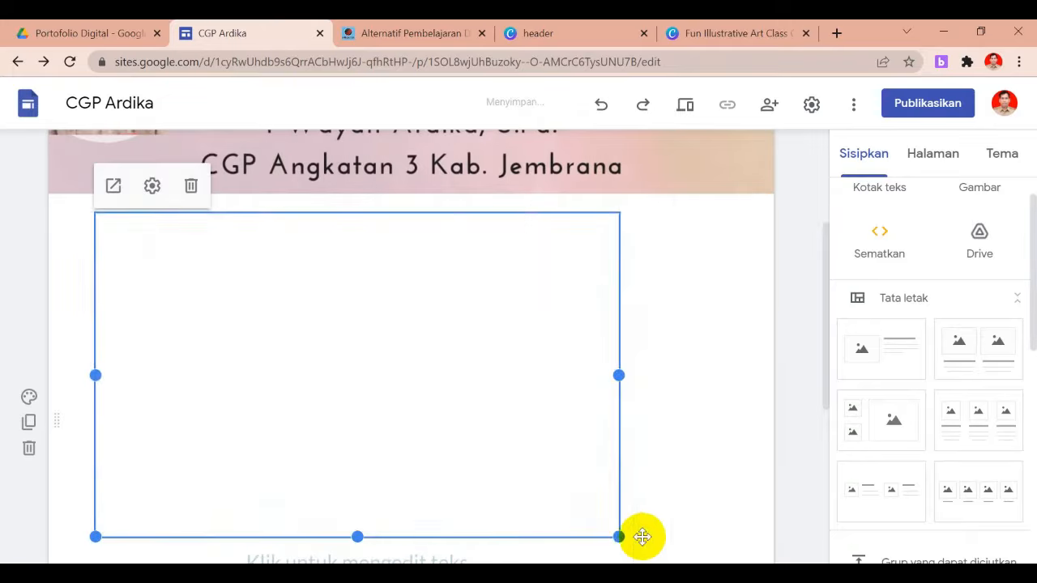
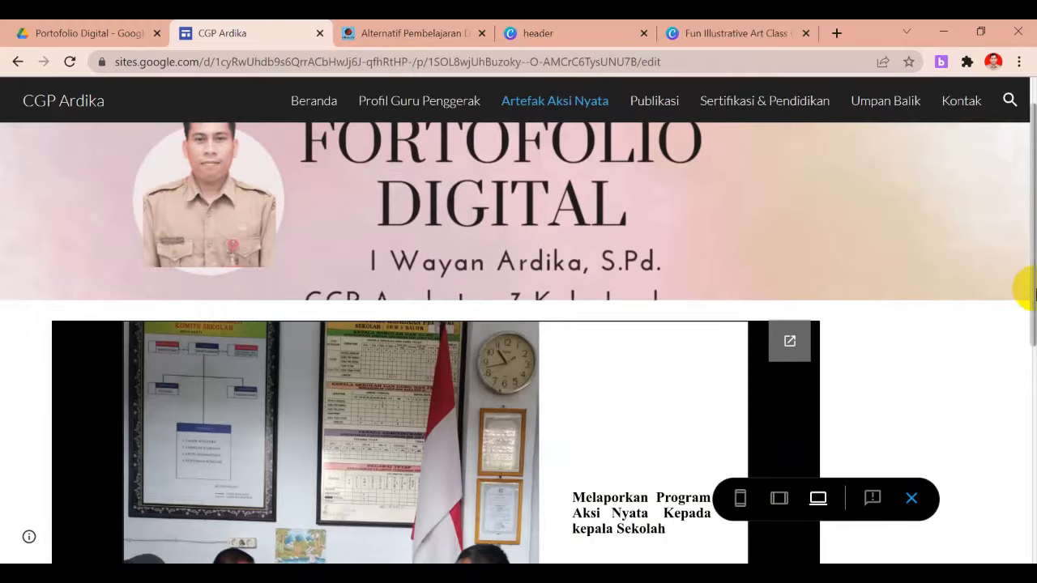
# Scroll through the Artefak Aksi Nyata preview, then return to the editor
pyautogui.moveTo(1019, 283); pyautogui.dragTo(1026, 439)
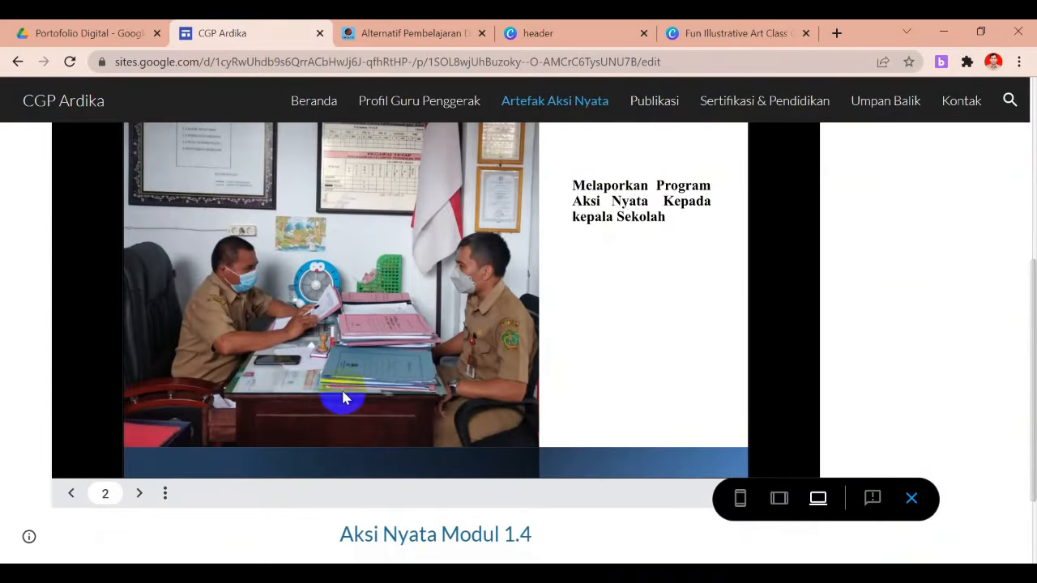
pyautogui.click(912, 501)
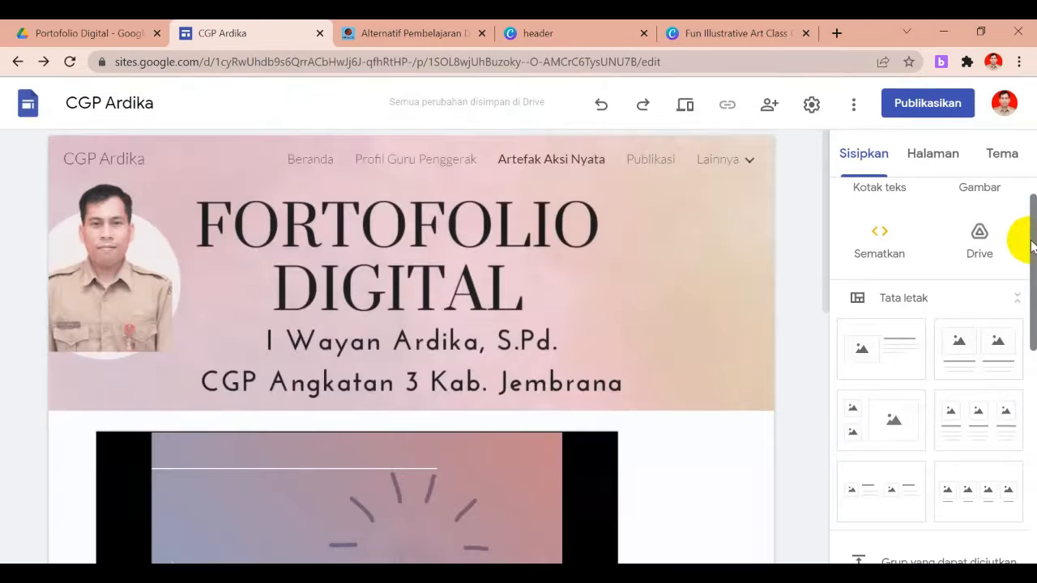
# Make the Aksi Nyata Modul 1.4 slides auto-start with a 5-second delay, then preview the site
pyautogui.moveTo(1029, 243); pyautogui.dragTo(1023, 379)
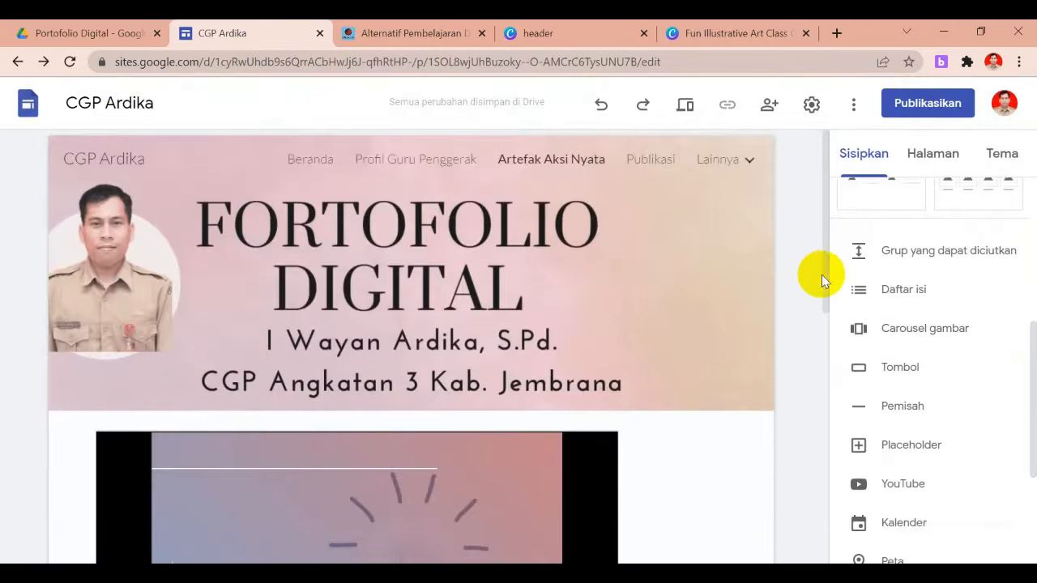
pyautogui.moveTo(827, 279); pyautogui.dragTo(827, 433)
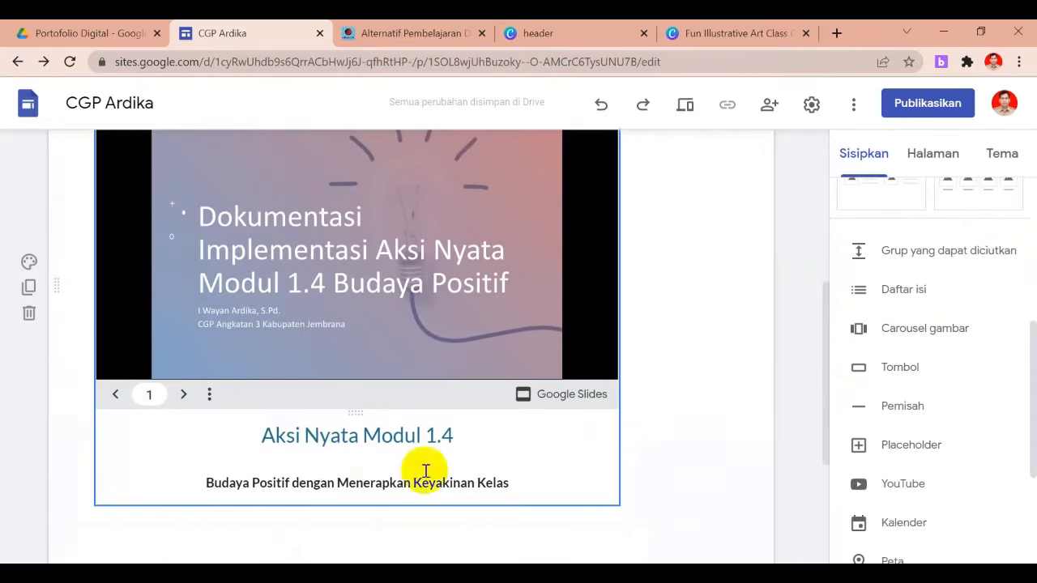
pyautogui.doubleClick(208, 395)
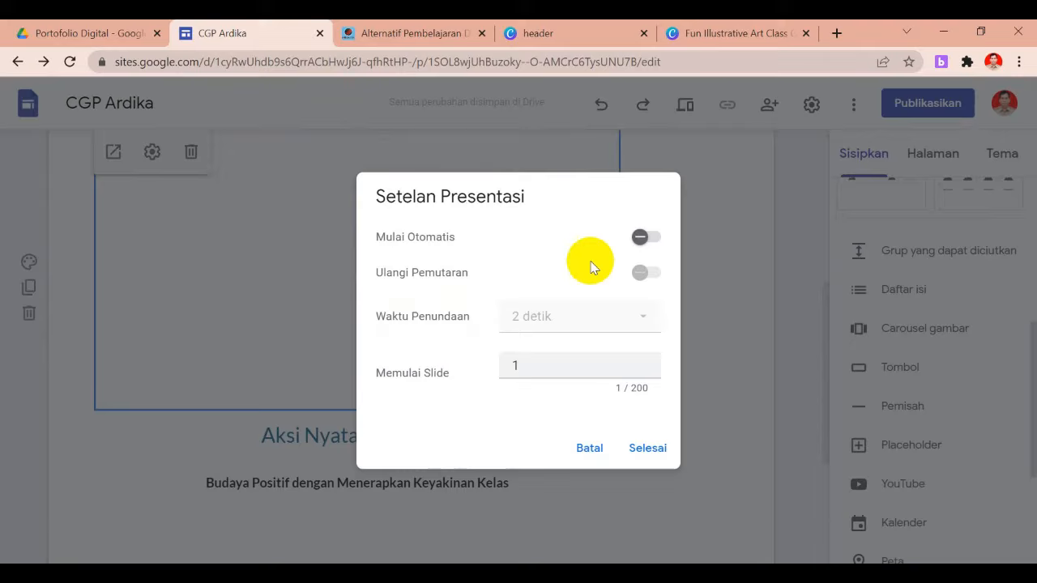
pyautogui.click(637, 245)
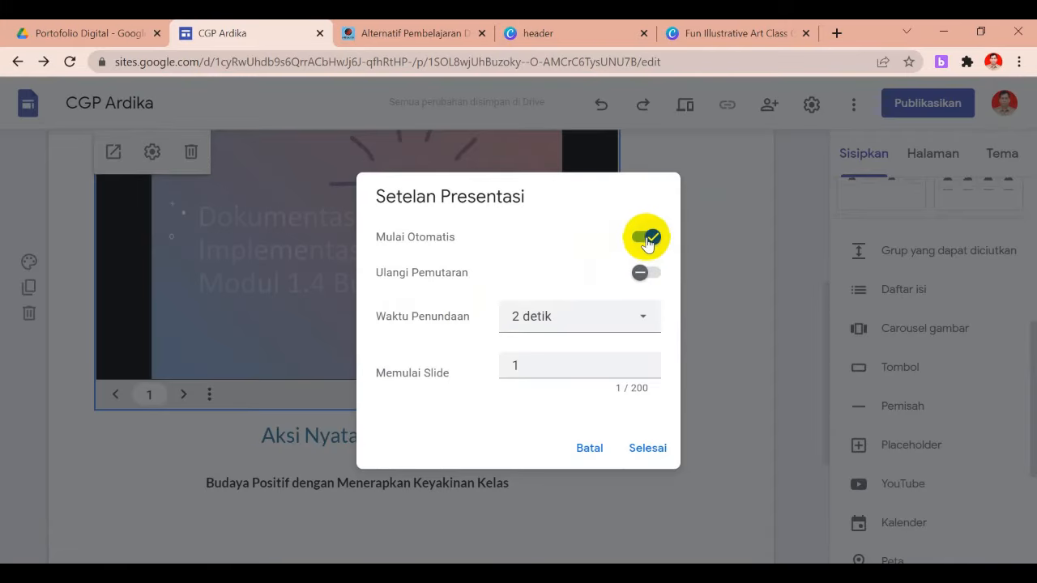
pyautogui.click(596, 337)
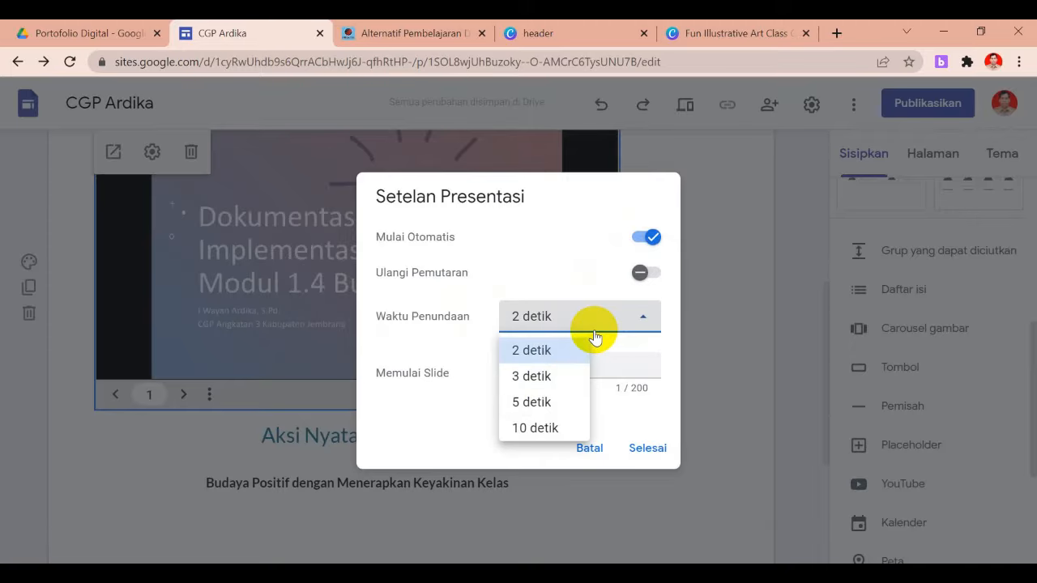
pyautogui.click(542, 402)
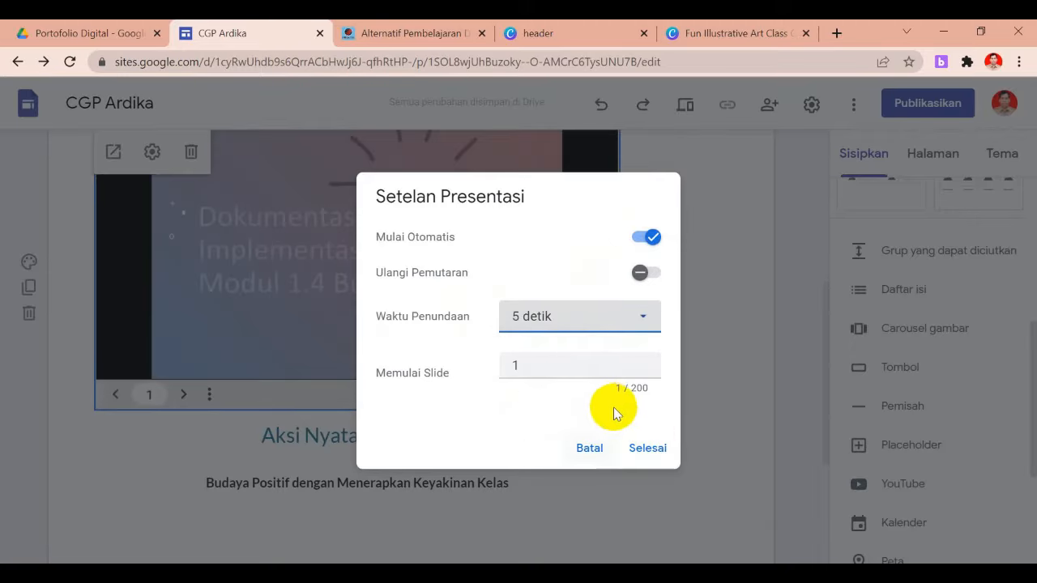
pyautogui.click(655, 454)
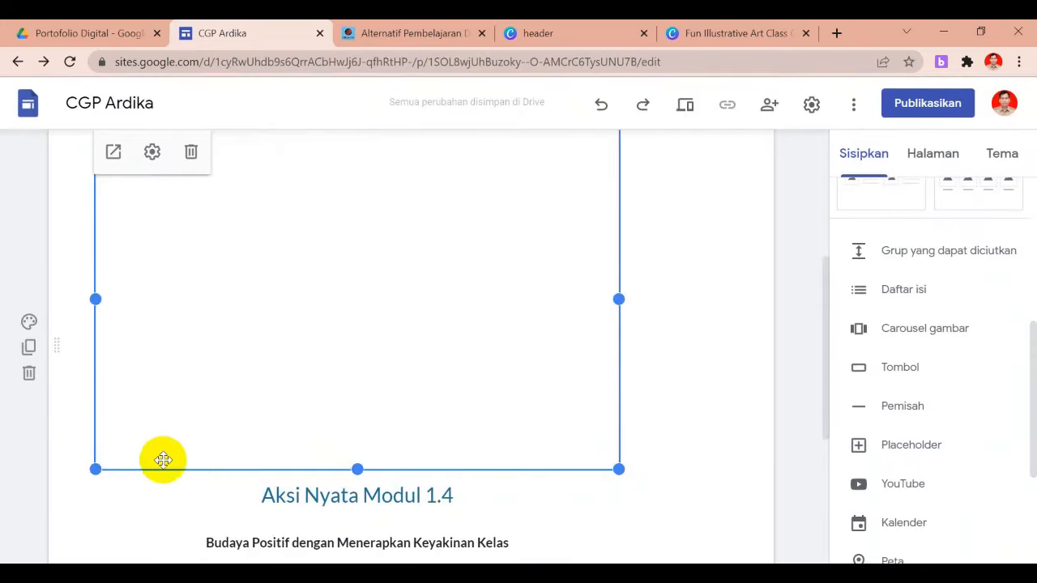
pyautogui.click(257, 424)
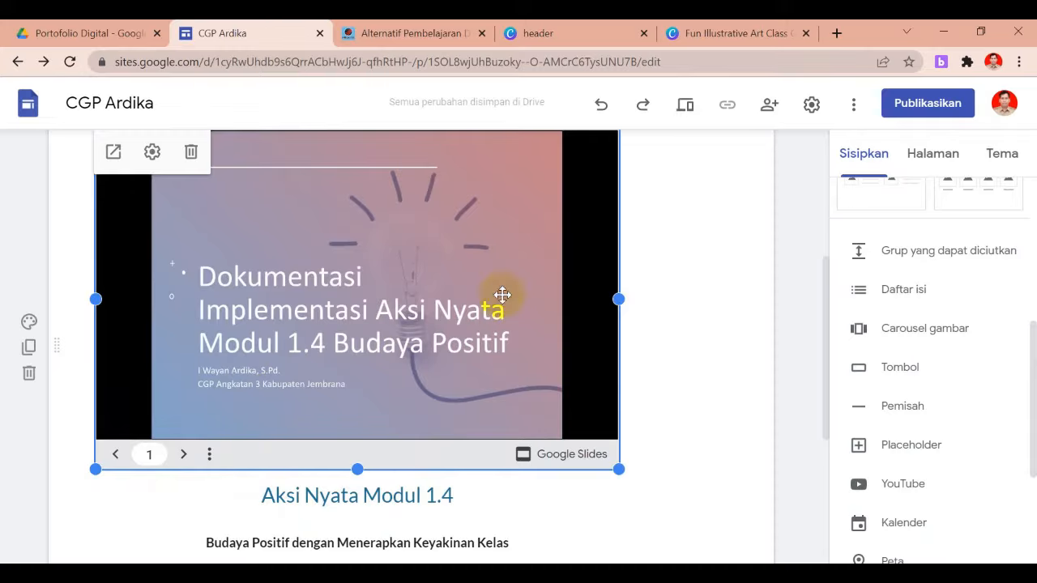
pyautogui.click(686, 106)
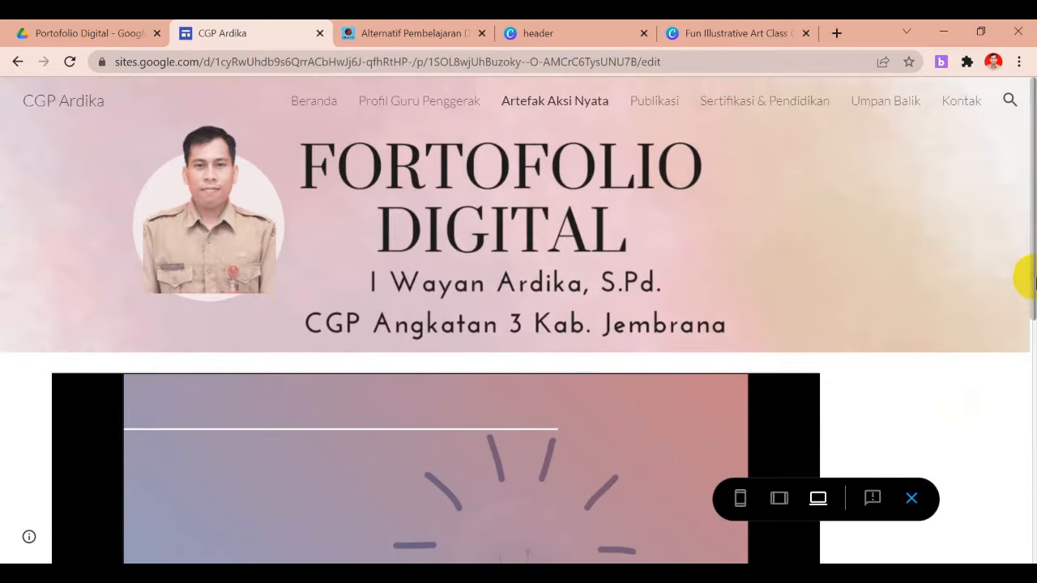
# Watch the auto-advancing Modul 1.4 slides in preview, then return to the editor
pyautogui.moveTo(1030, 275); pyautogui.dragTo(1035, 428)
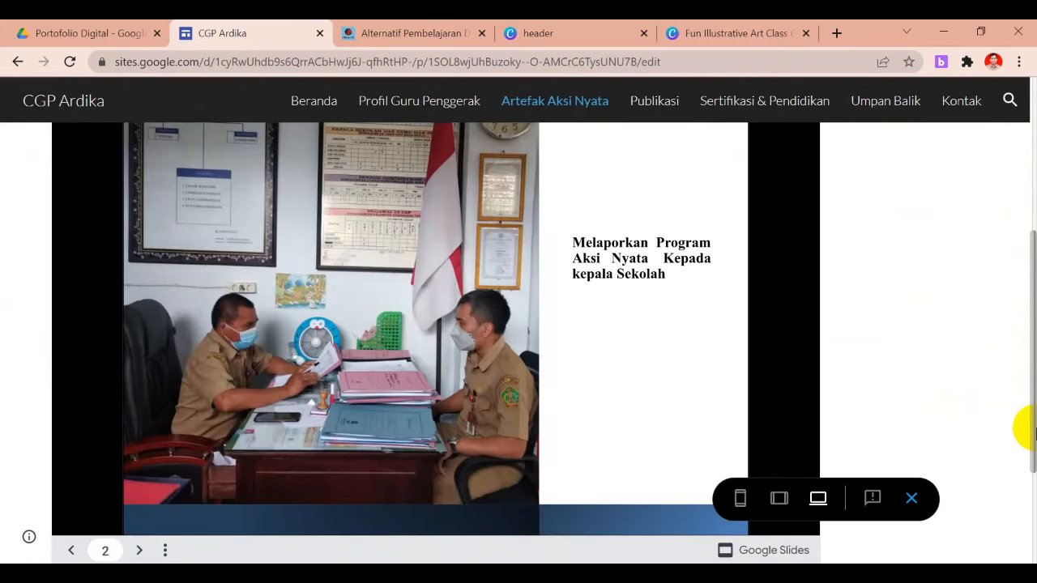
pyautogui.click(423, 490)
pyautogui.click(458, 429)
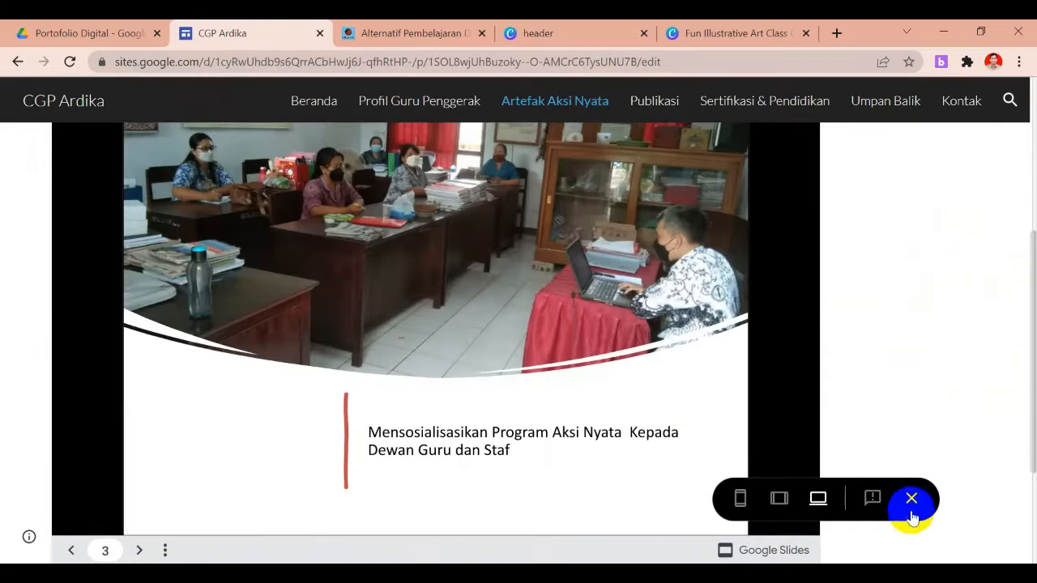
pyautogui.click(912, 500)
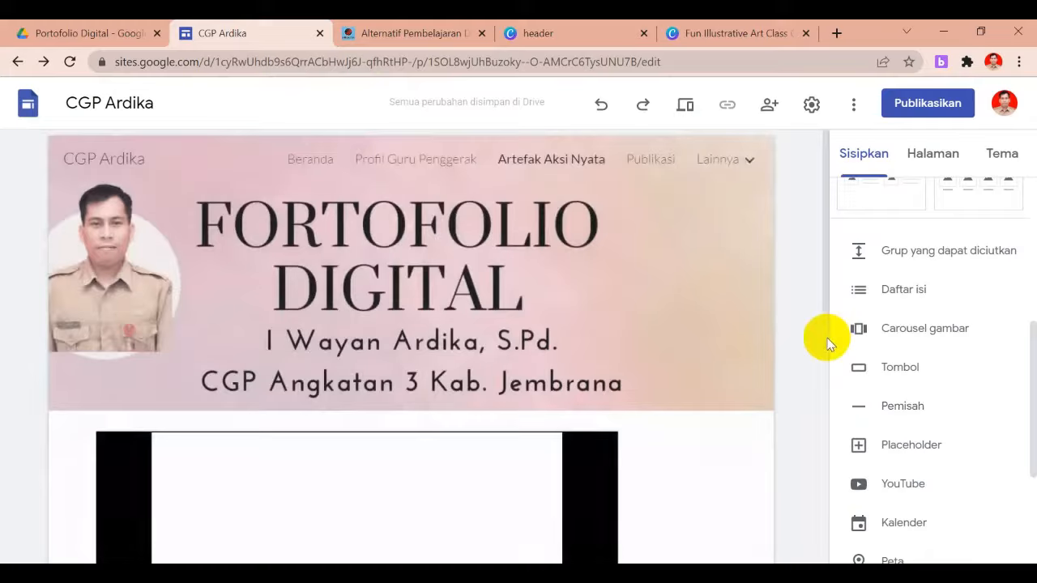
pyautogui.moveTo(829, 277); pyautogui.dragTo(810, 483)
# Add a divider under the Modul 1.4 slides and place a two-image layout beneath it
pyautogui.click(660, 329)
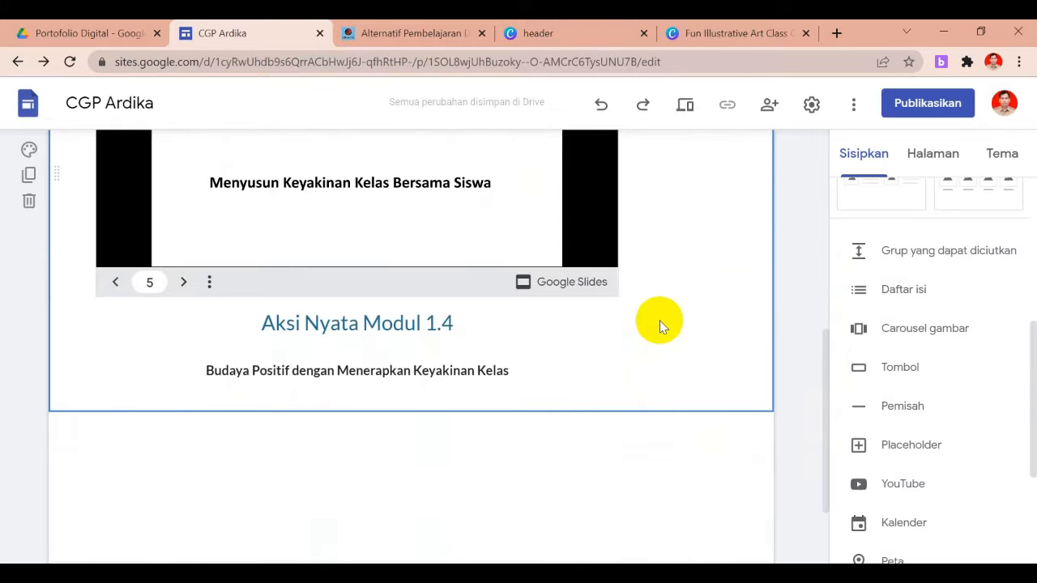
pyautogui.click(899, 406)
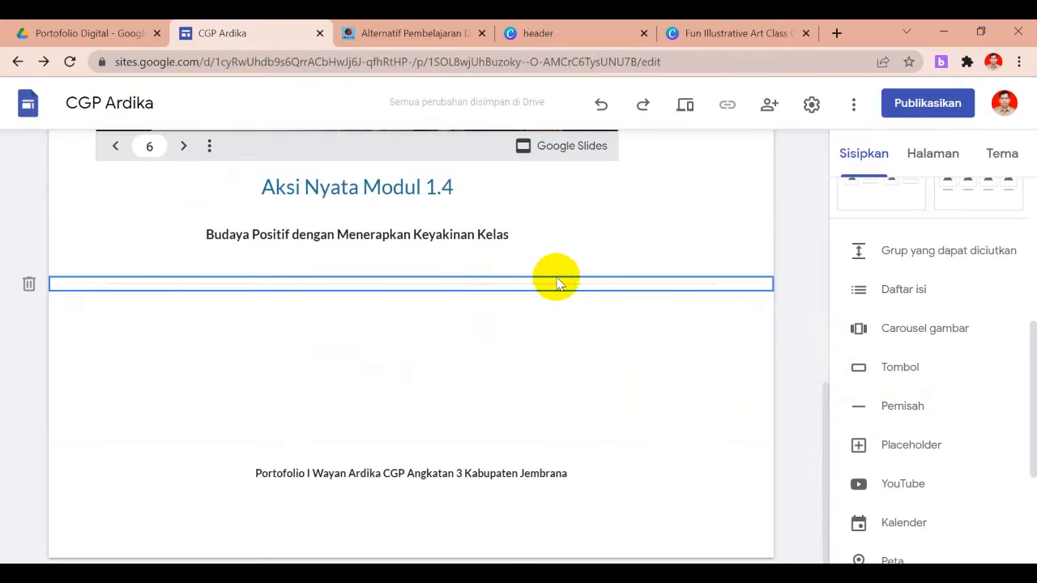
pyautogui.click(626, 334)
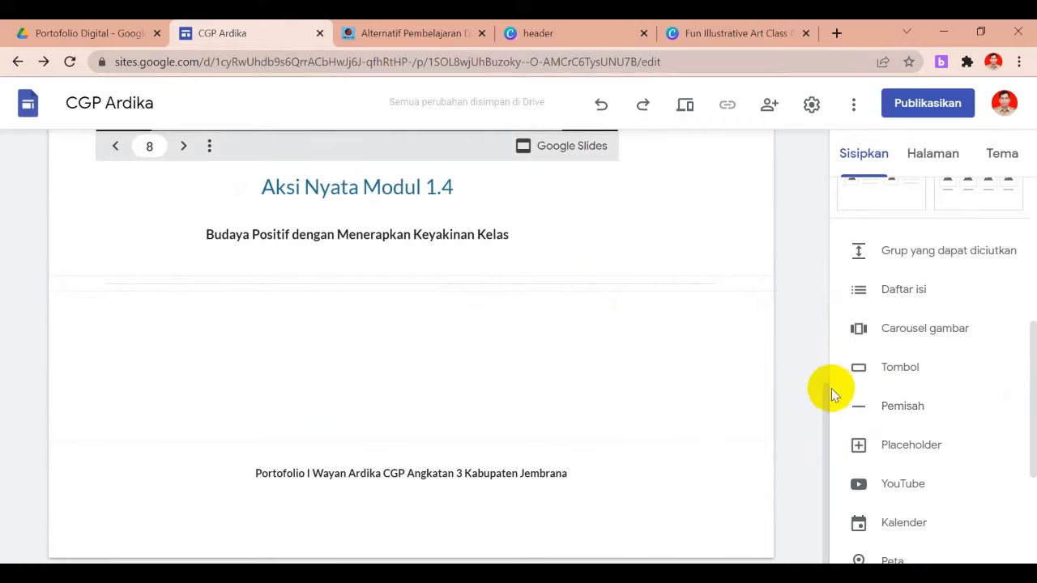
pyautogui.moveTo(1030, 398); pyautogui.dragTo(1021, 289)
pyautogui.moveTo(817, 339); pyautogui.dragTo(535, 347)
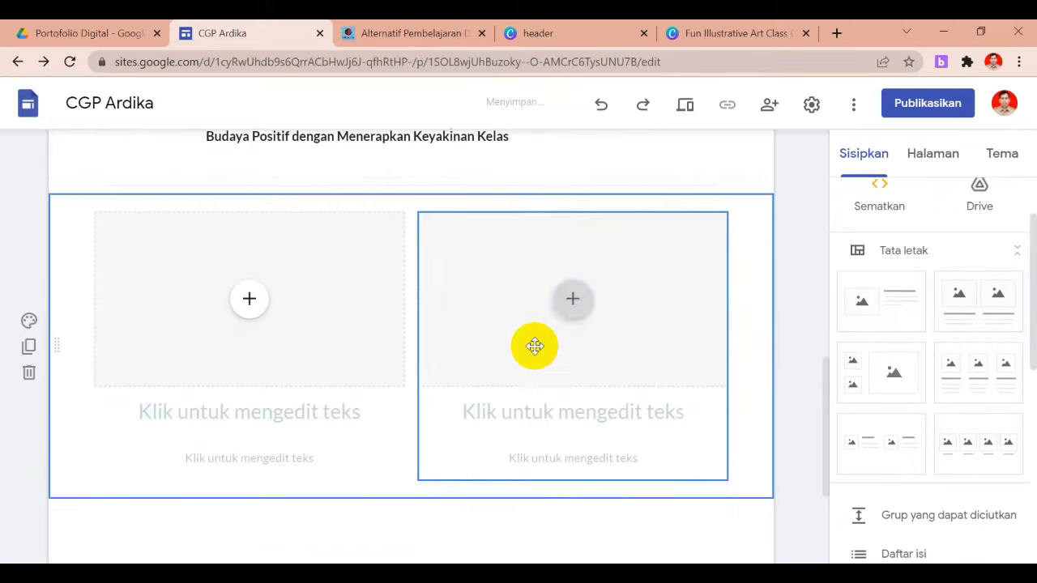
# Delete the right image placeholder and its text from the new layout
pyautogui.click(581, 316)
pyautogui.click(641, 282)
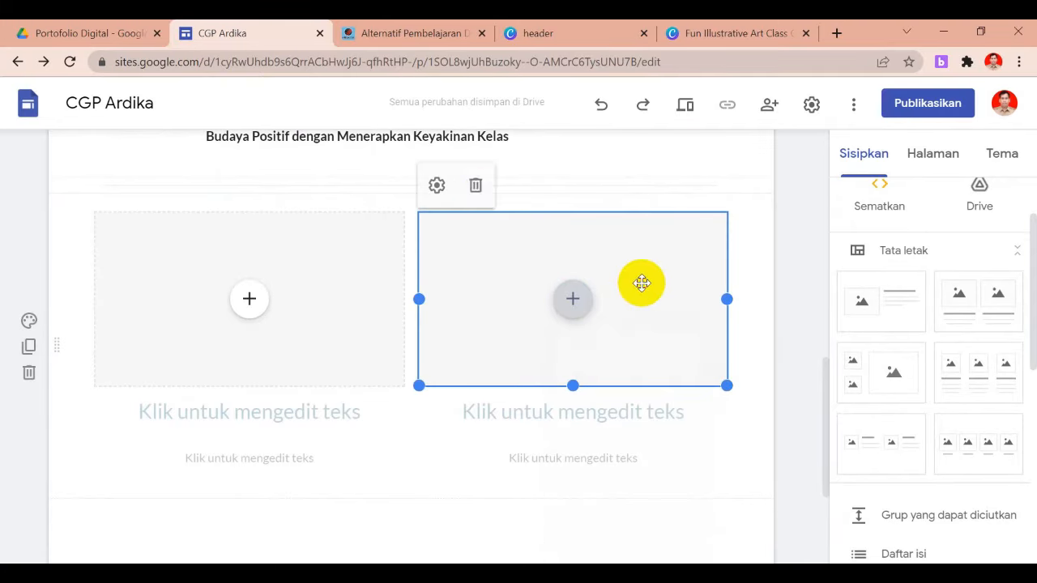
pyautogui.click(478, 193)
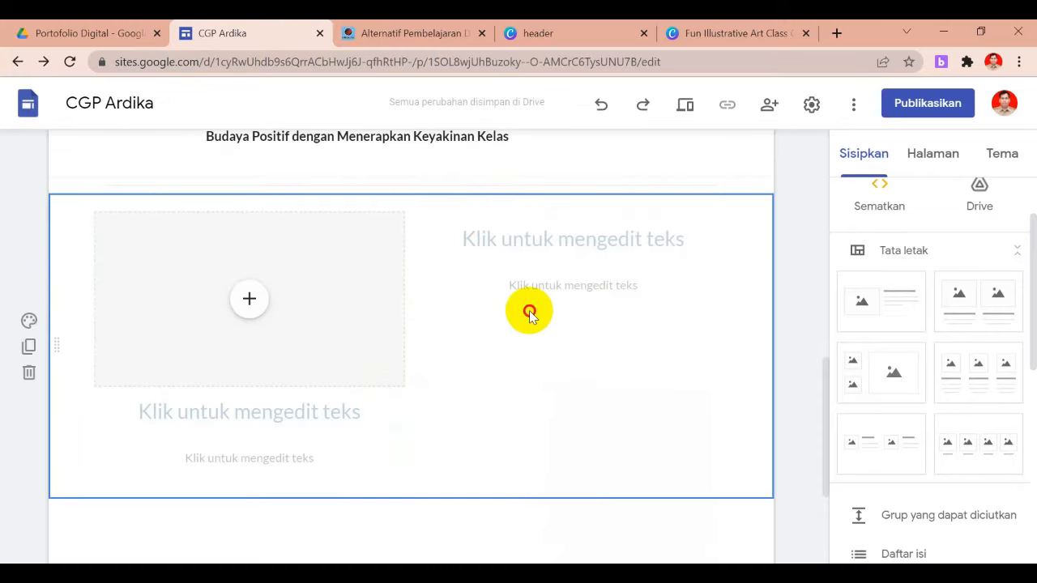
pyautogui.click(595, 263)
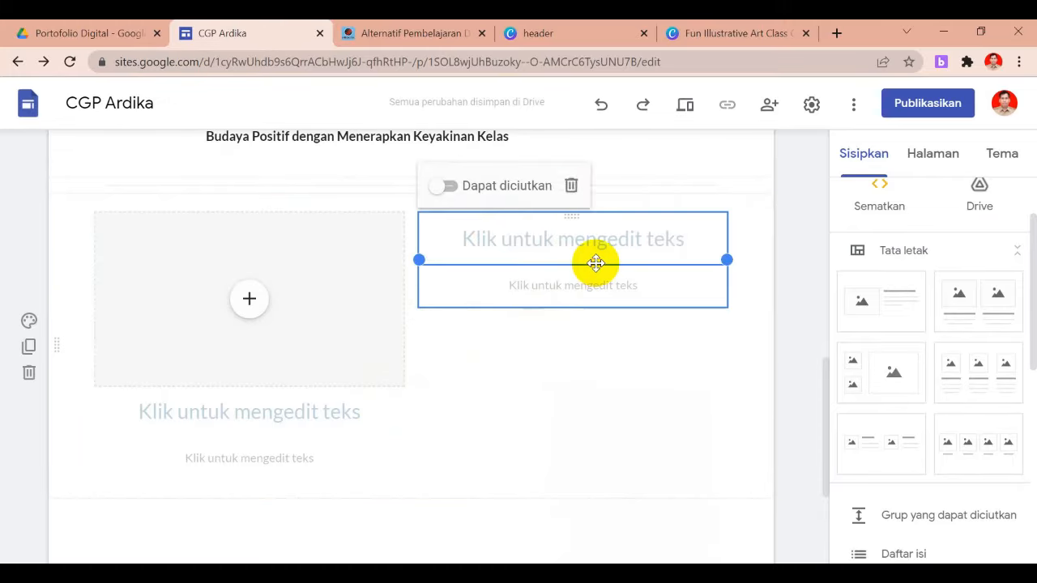
pyautogui.click(573, 187)
# Fill the left placeholder with the first video from Drive's KEGIATAN 2021/Guru Penggerak/Modul 2.2 folder
pyautogui.click(365, 364)
pyautogui.click(251, 306)
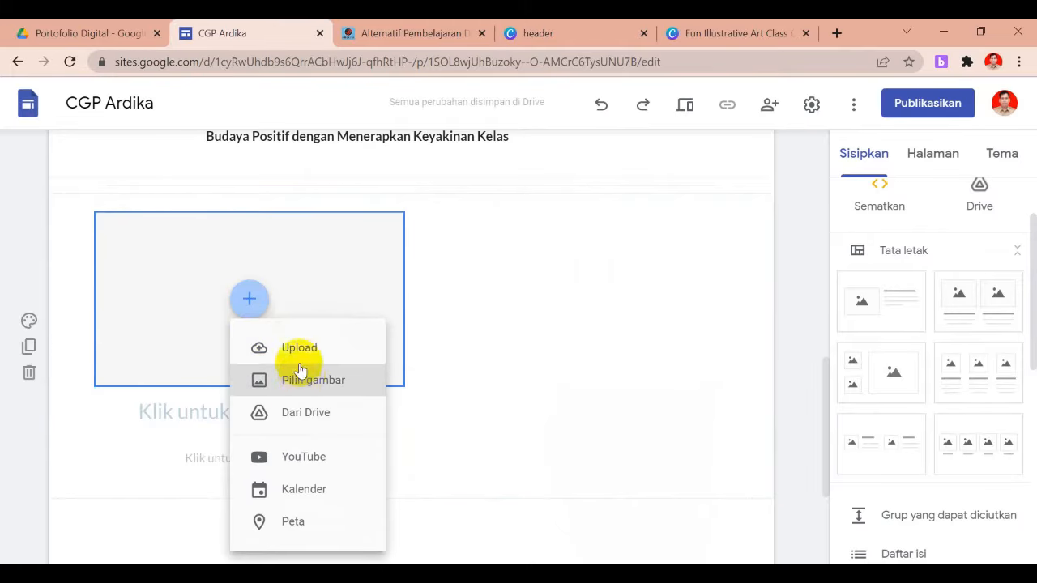
pyautogui.click(308, 422)
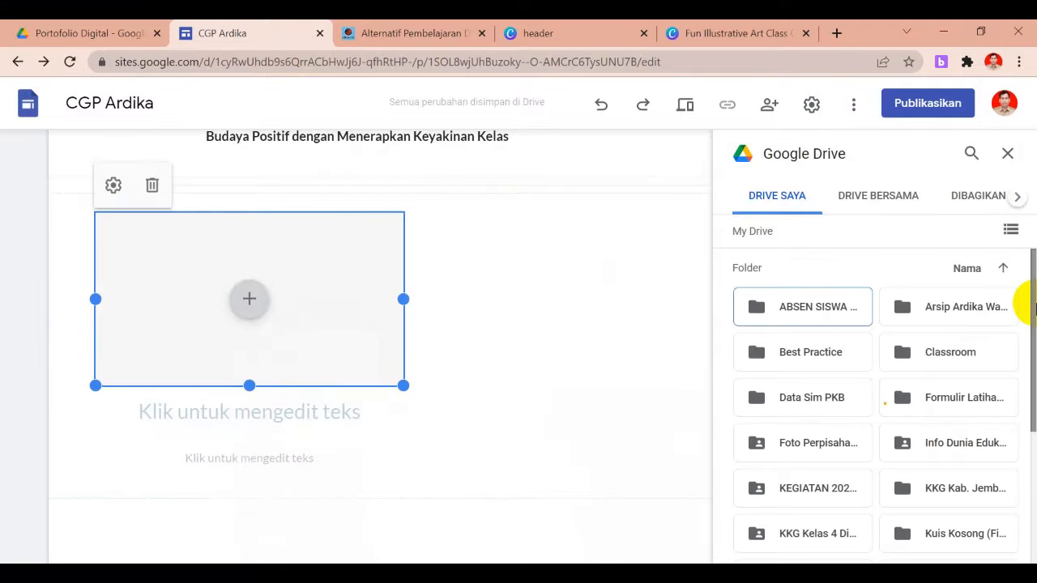
pyautogui.scroll(-5, 1033, 304)
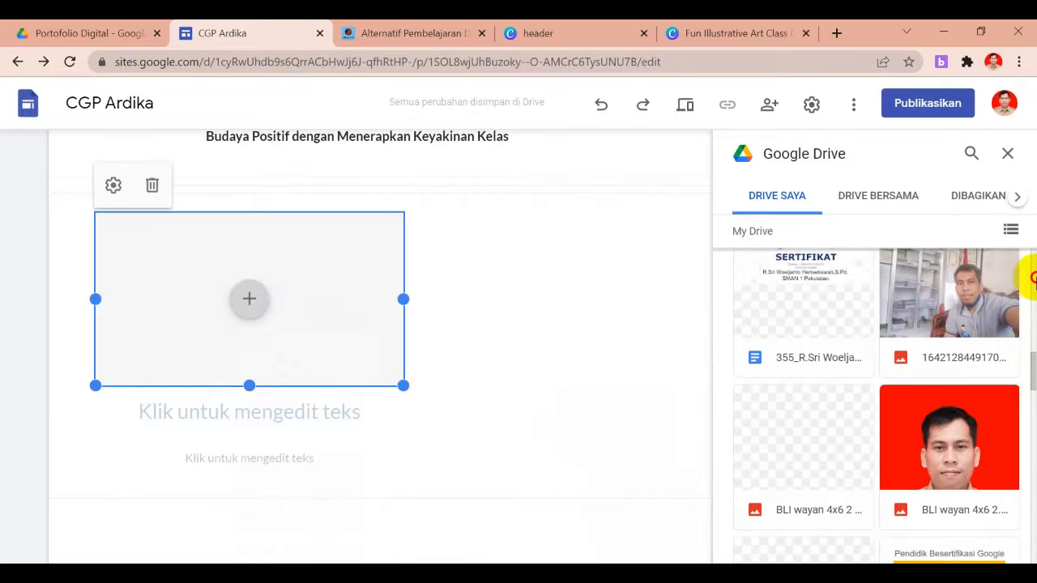
pyautogui.moveTo(1033, 364); pyautogui.dragTo(1032, 254)
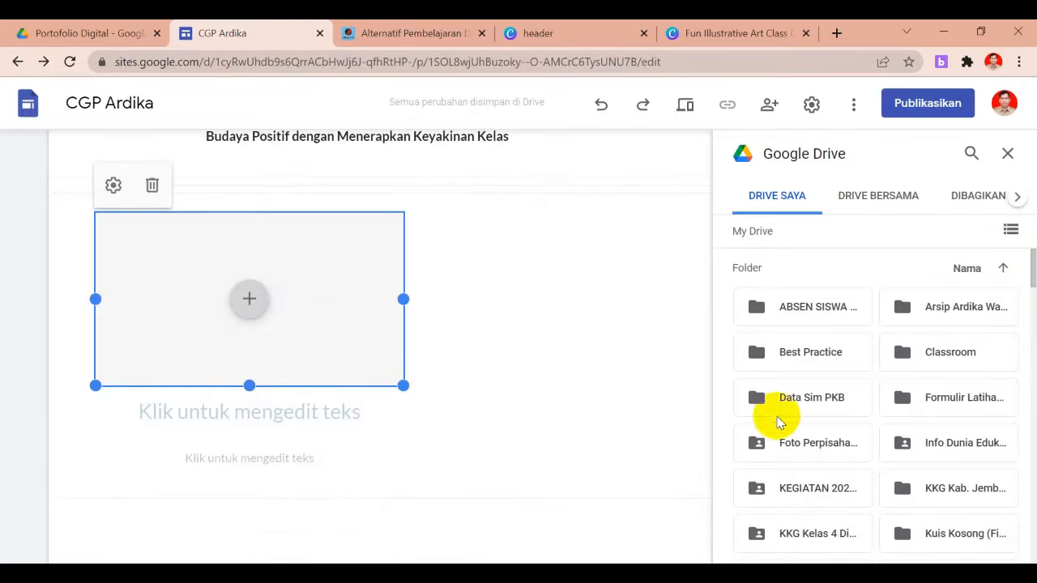
pyautogui.doubleClick(810, 496)
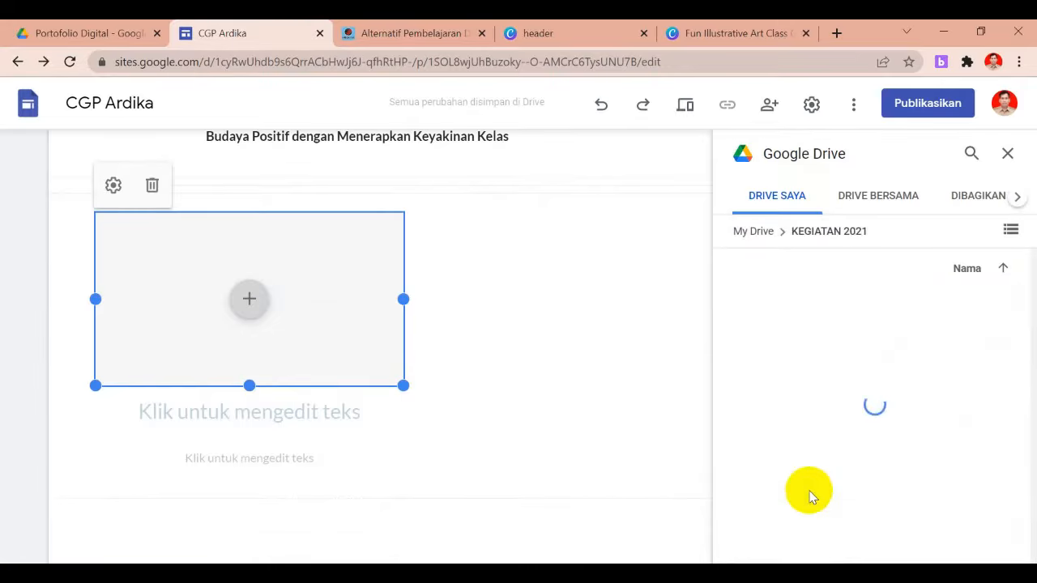
pyautogui.doubleClick(803, 399)
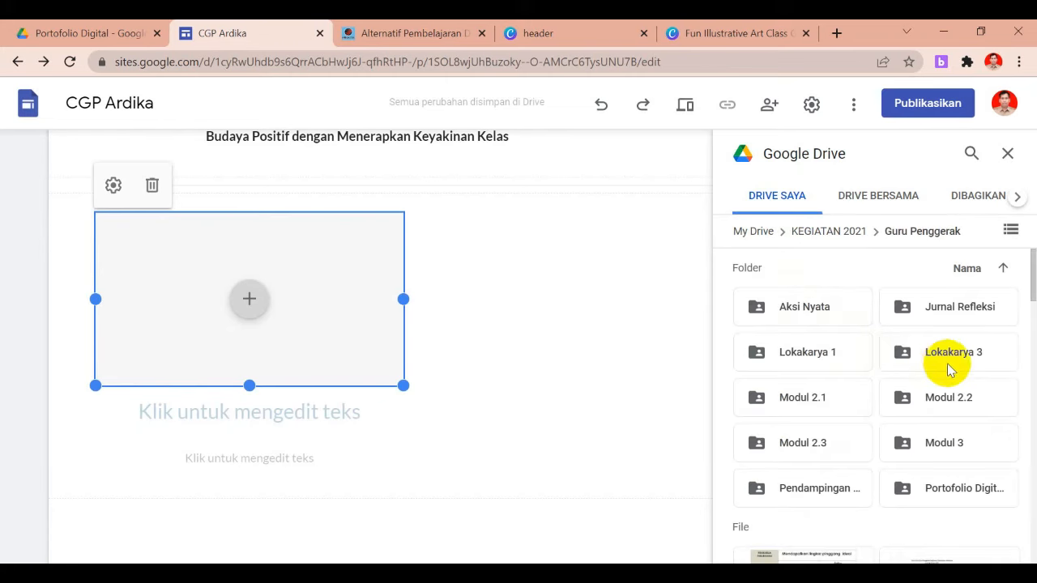
pyautogui.doubleClick(964, 403)
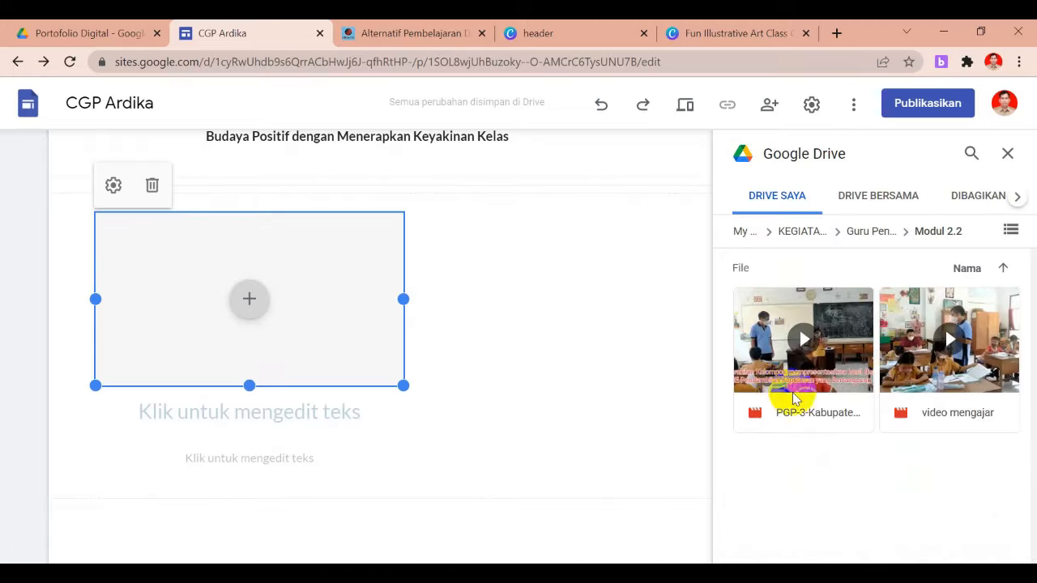
pyautogui.click(808, 395)
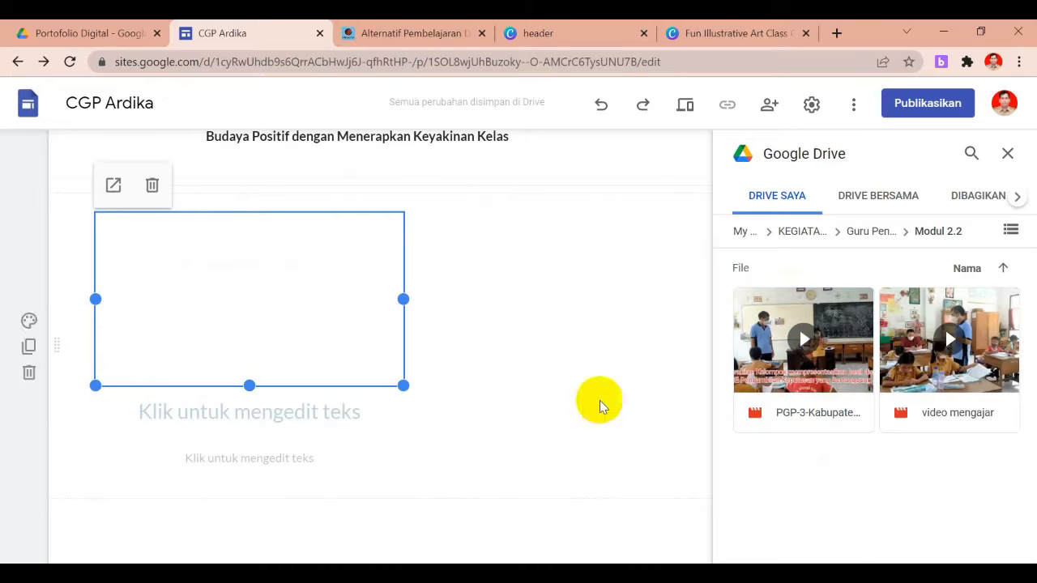
pyautogui.click(1008, 154)
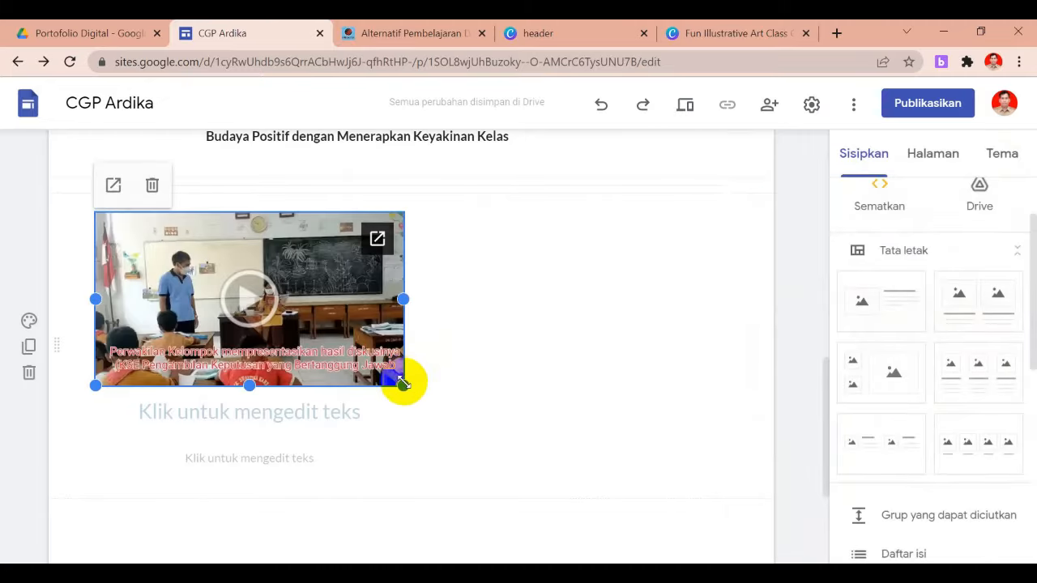
# Enlarge the Modul 2.2 classroom video, widening and heightening it to span the full section width
pyautogui.moveTo(404, 384); pyautogui.dragTo(453, 423)
pyautogui.click(556, 412)
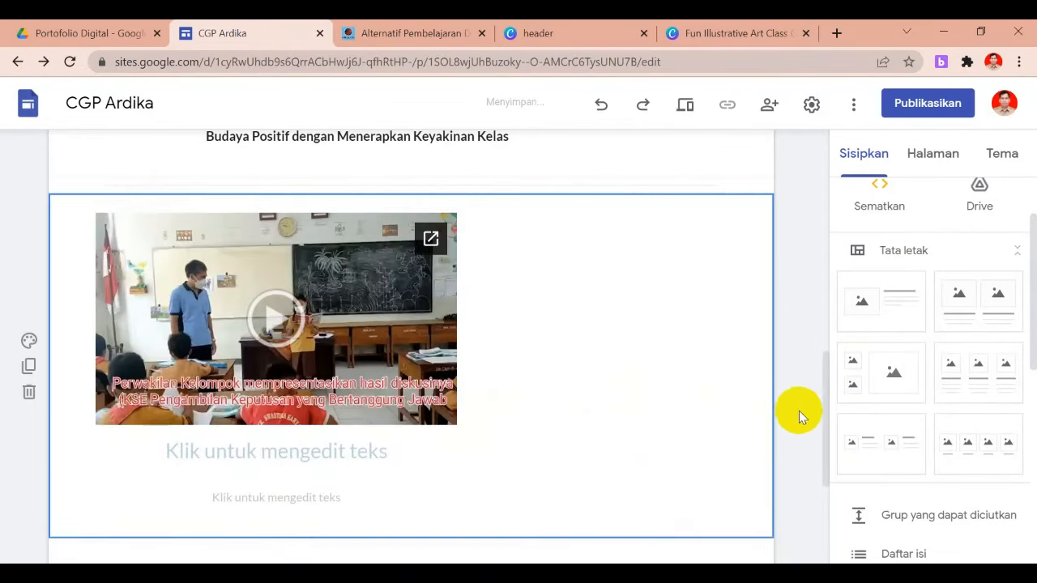
pyautogui.moveTo(827, 410)
pyautogui.mouseDown()
pyautogui.moveTo(829, 359)
pyautogui.moveTo(828, 448)
pyautogui.moveTo(840, 382)
pyautogui.moveTo(834, 405)
pyautogui.moveTo(835, 322)
pyautogui.moveTo(841, 423)
pyautogui.mouseUp()
pyautogui.click(417, 339)
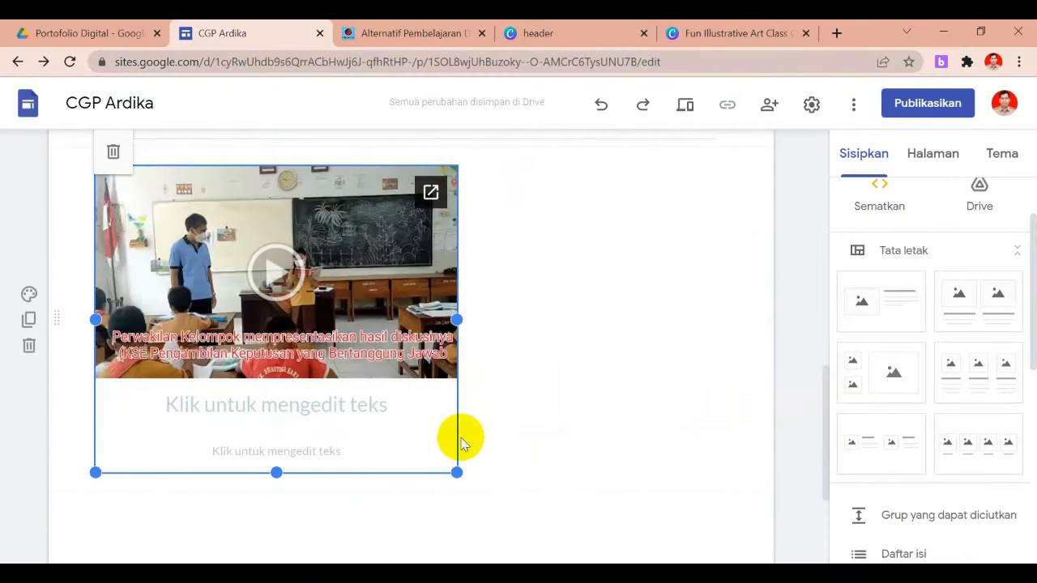
pyautogui.moveTo(459, 474); pyautogui.dragTo(676, 549)
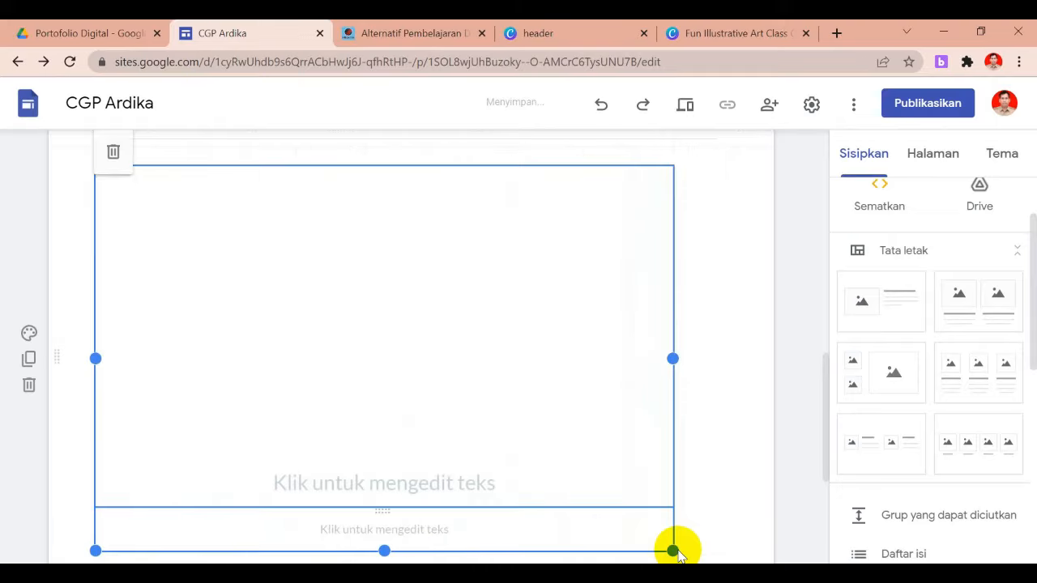
pyautogui.click(699, 541)
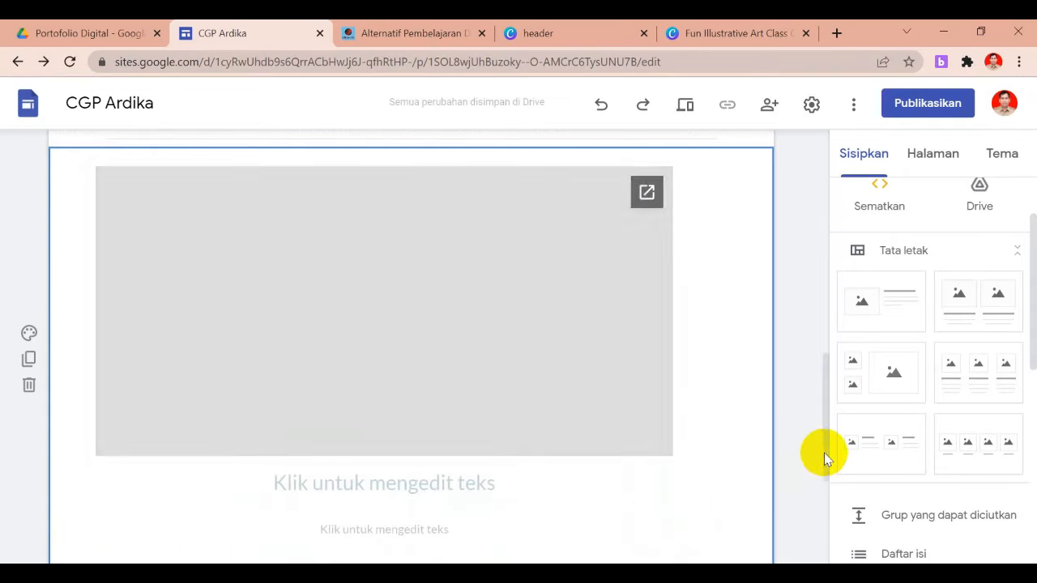
pyautogui.moveTo(824, 453); pyautogui.dragTo(829, 486)
pyautogui.click(623, 347)
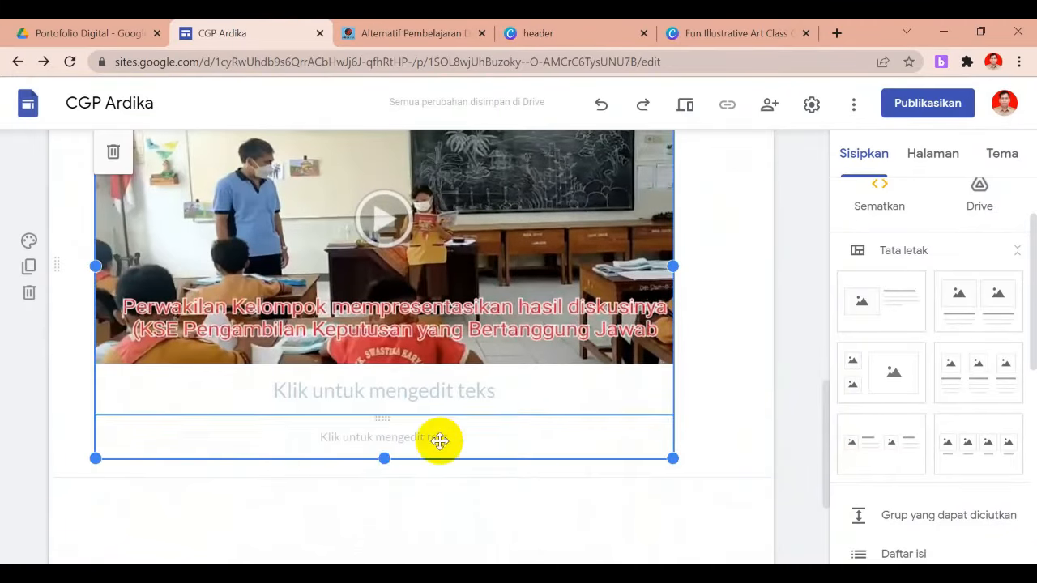
pyautogui.moveTo(386, 459); pyautogui.dragTo(388, 491)
pyautogui.moveTo(669, 470); pyautogui.dragTo(732, 429)
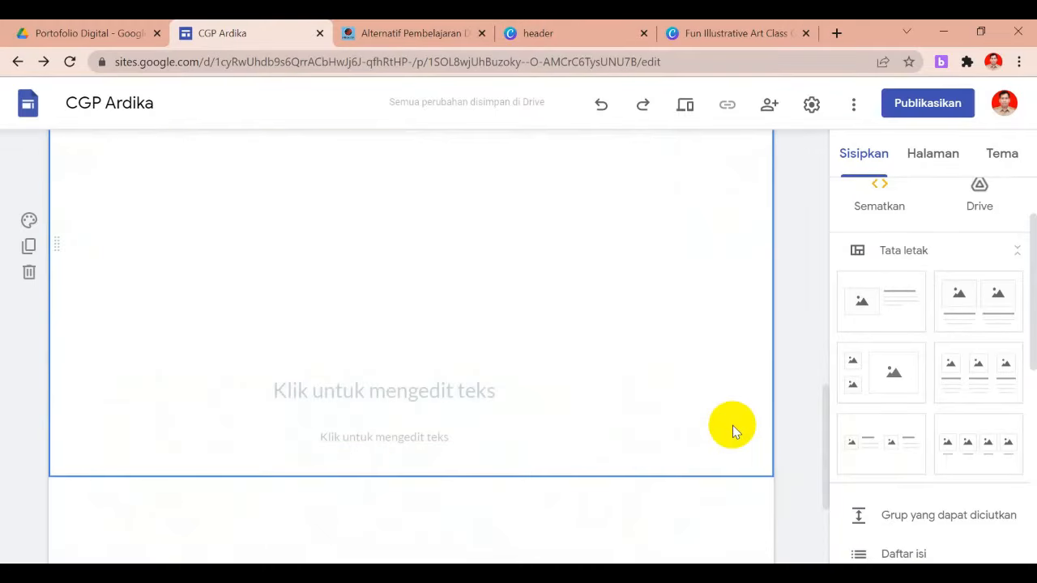
pyautogui.click(790, 452)
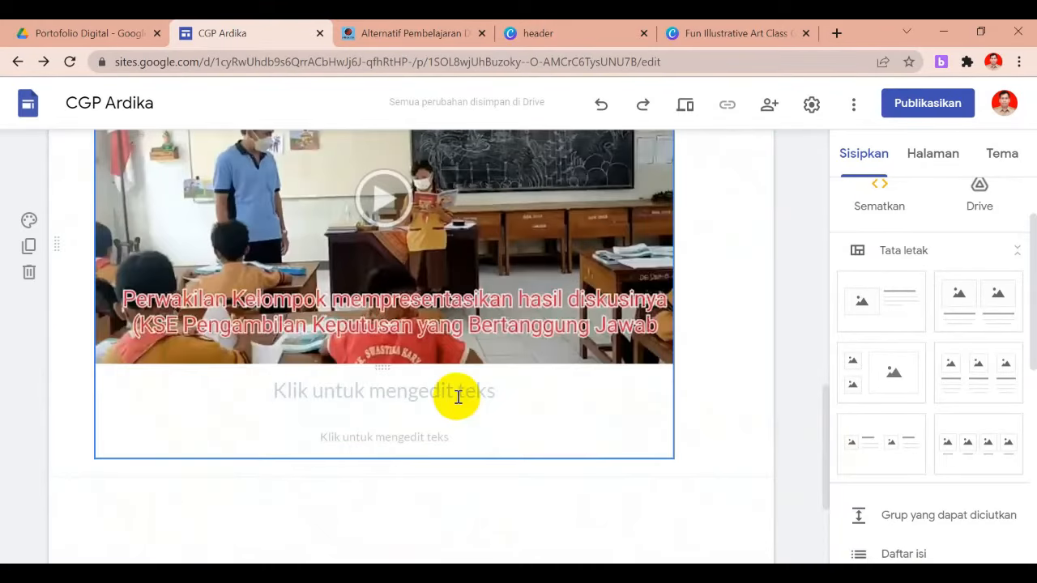
pyautogui.click(458, 395)
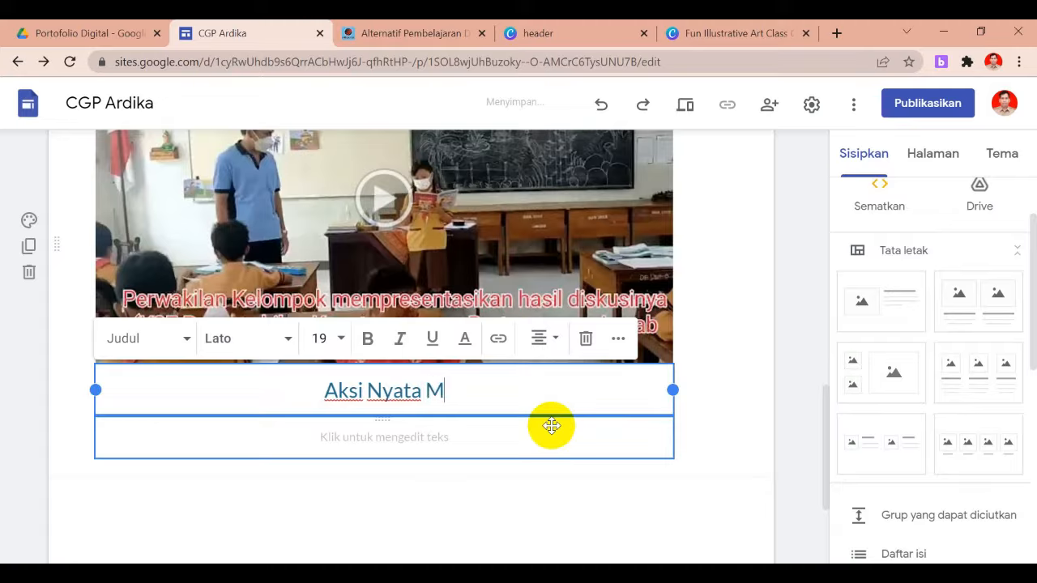
# Caption the video 'Aksi Nyata Modul 2.2' and make 'Penerapan KSE' below it bold, size 24
pyautogui.write('ul 2')
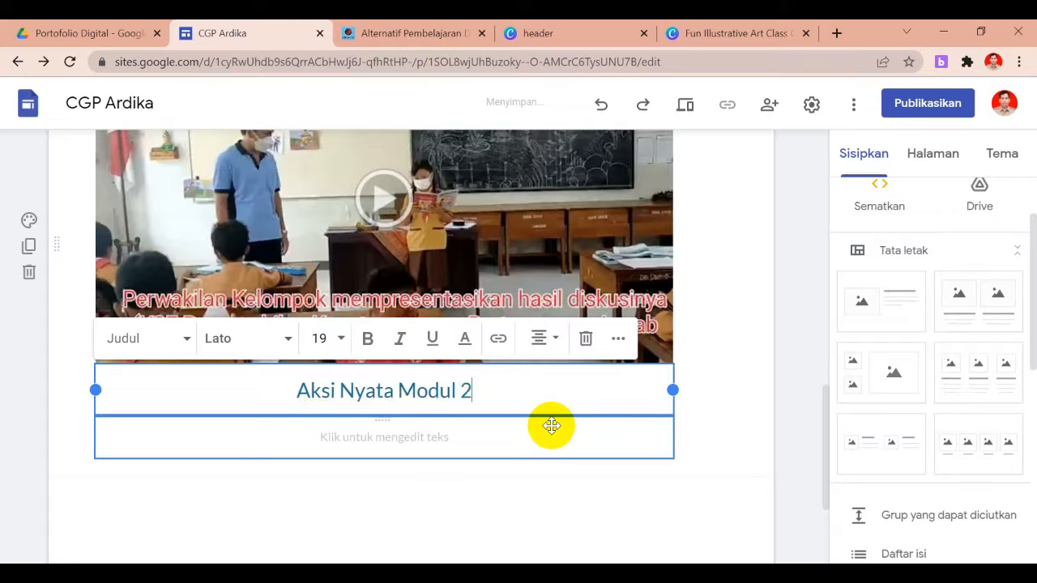
pyautogui.write('.2')
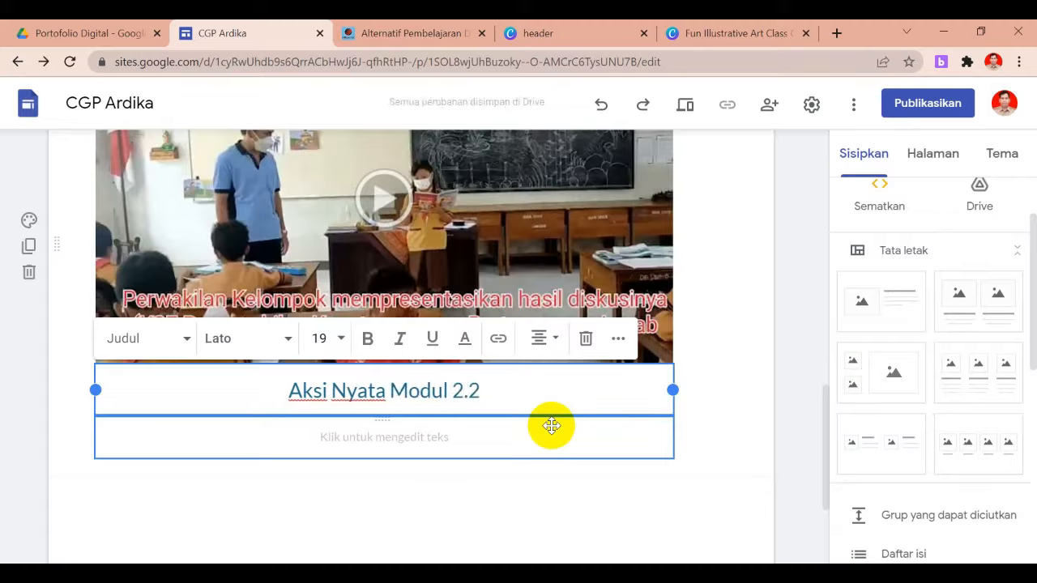
pyautogui.click(459, 444)
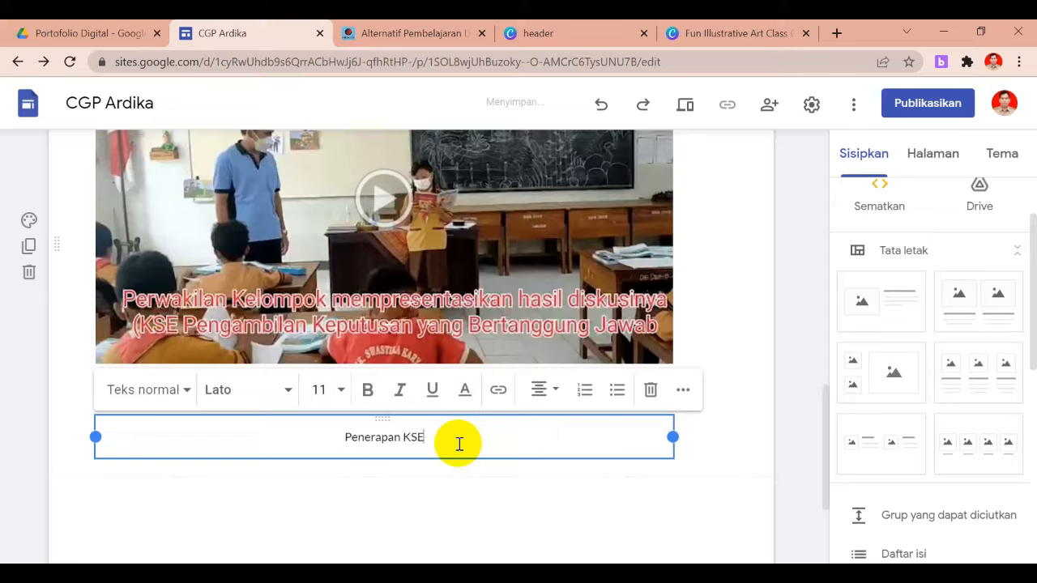
pyautogui.moveTo(456, 439); pyautogui.dragTo(336, 435)
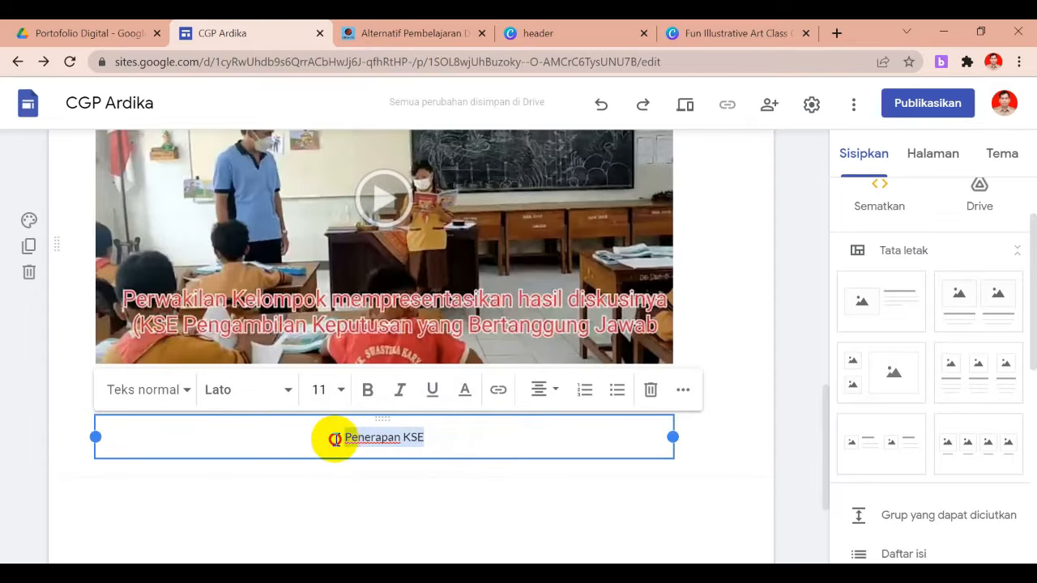
pyautogui.click(368, 392)
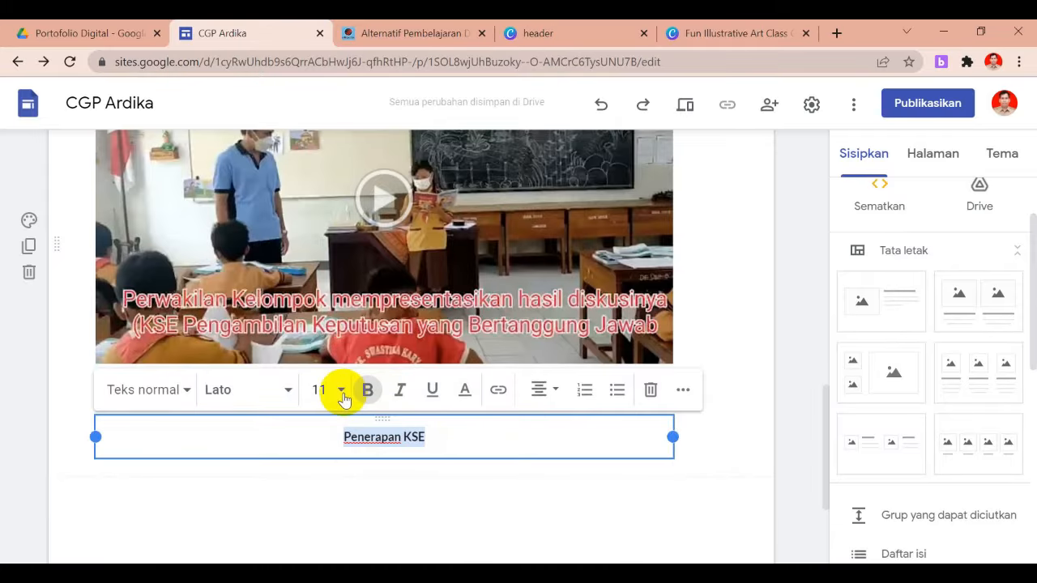
pyautogui.click(342, 392)
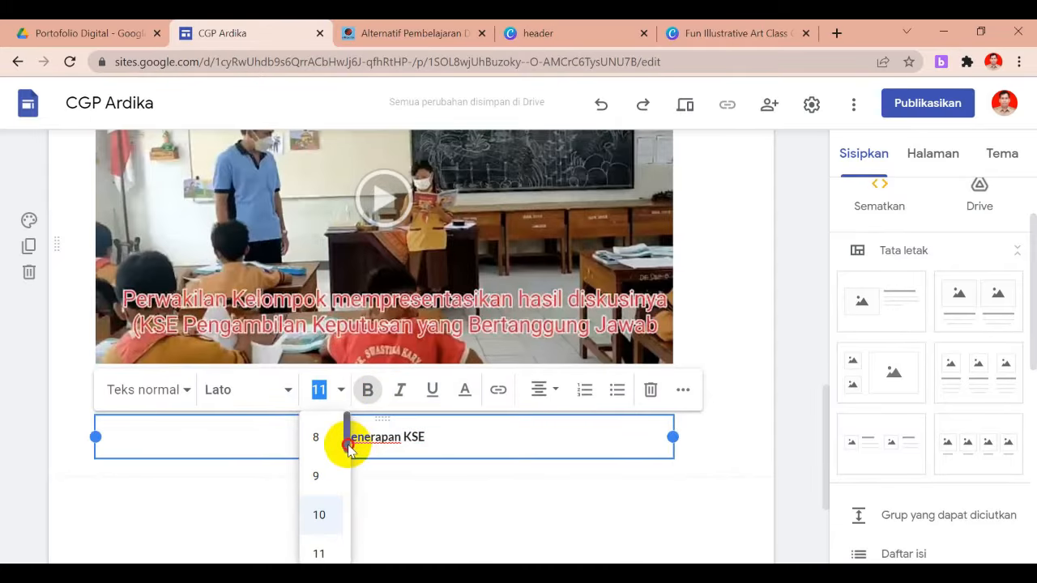
pyautogui.moveTo(348, 446); pyautogui.dragTo(350, 513)
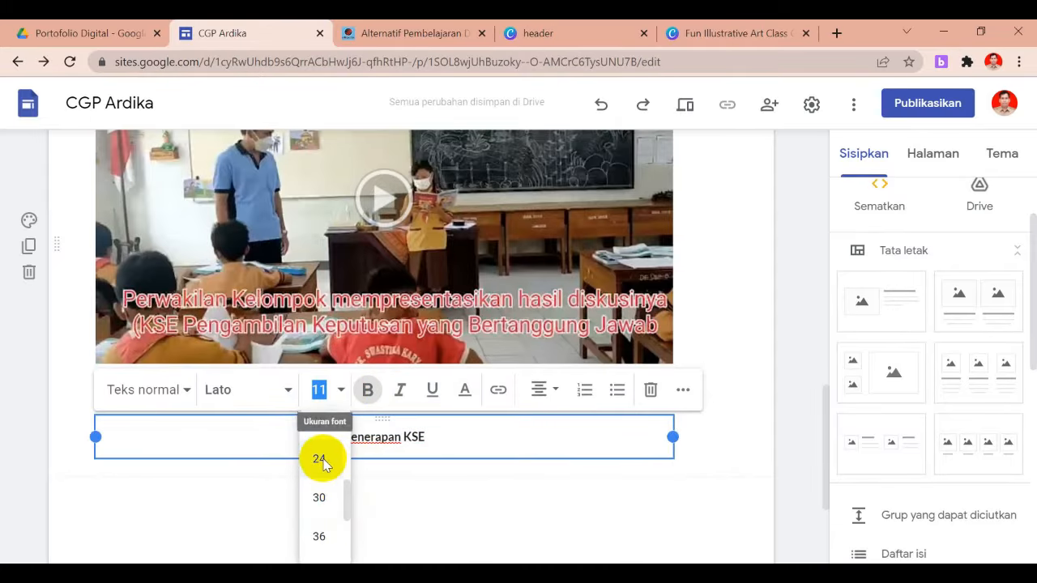
pyautogui.click(319, 459)
pyautogui.click(741, 431)
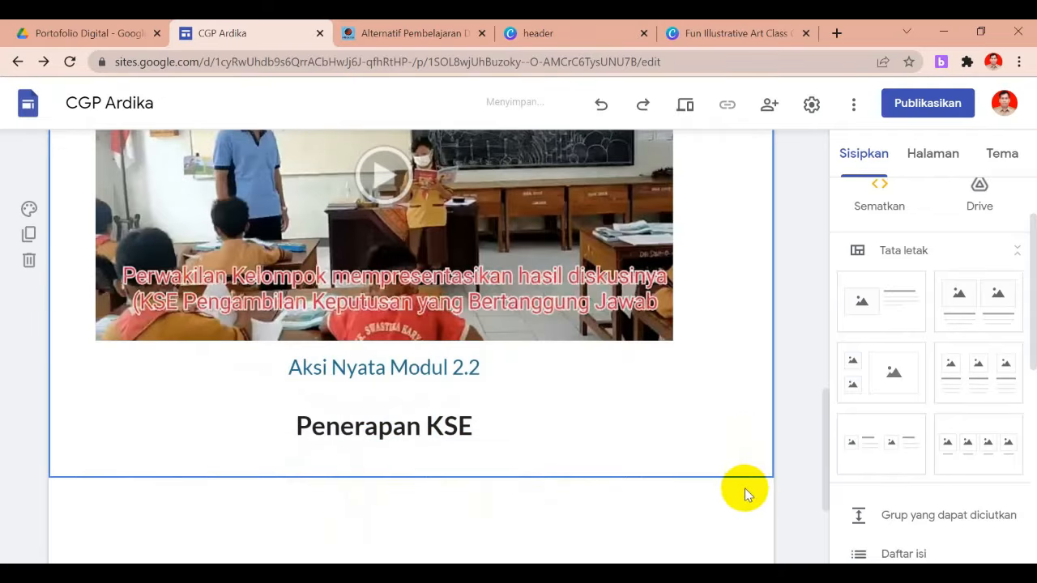
pyautogui.moveTo(826, 478); pyautogui.dragTo(821, 261)
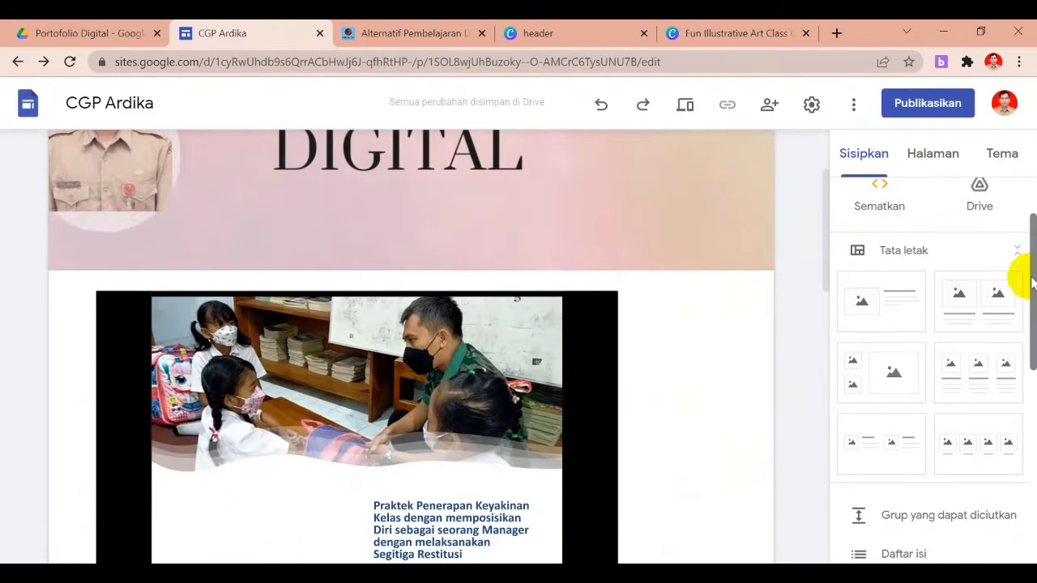
# Insert a text box below the page banner and type 'Artefak Aksi Nyata'
pyautogui.scroll(2, 1025, 243)
pyautogui.moveTo(701, 255)
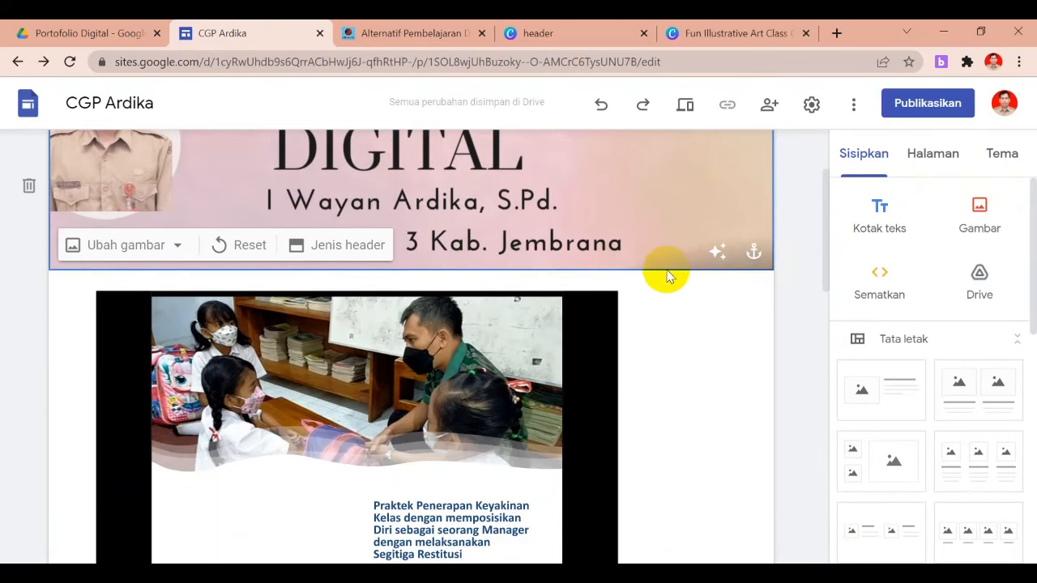
pyautogui.click(878, 207)
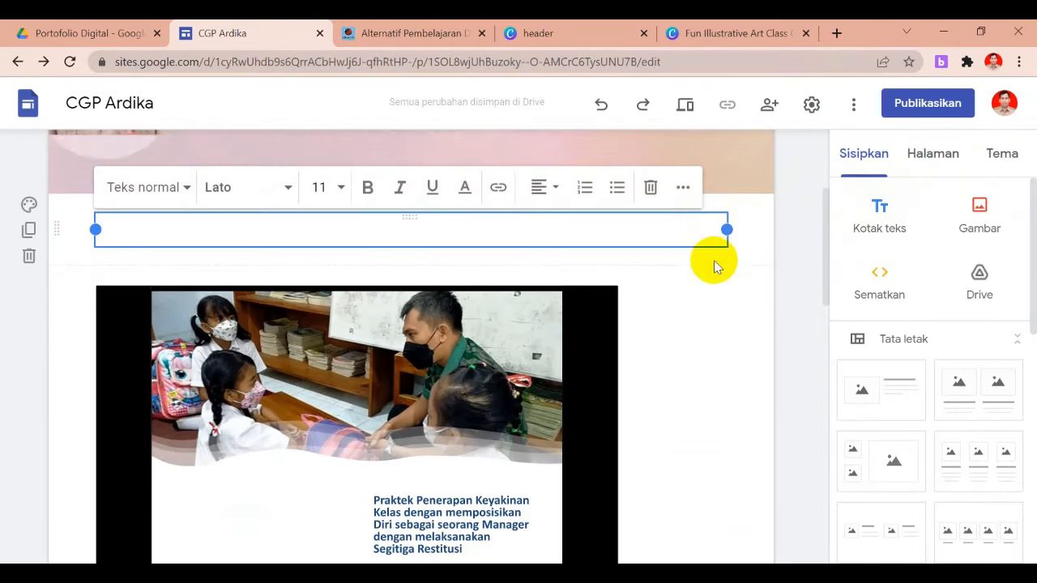
pyautogui.click(757, 178)
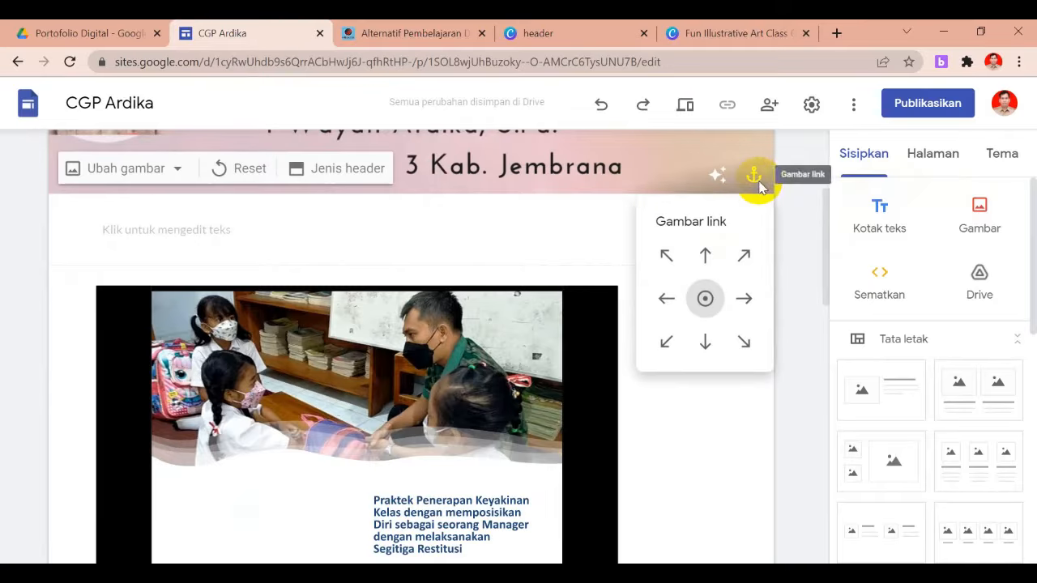
pyautogui.click(658, 181)
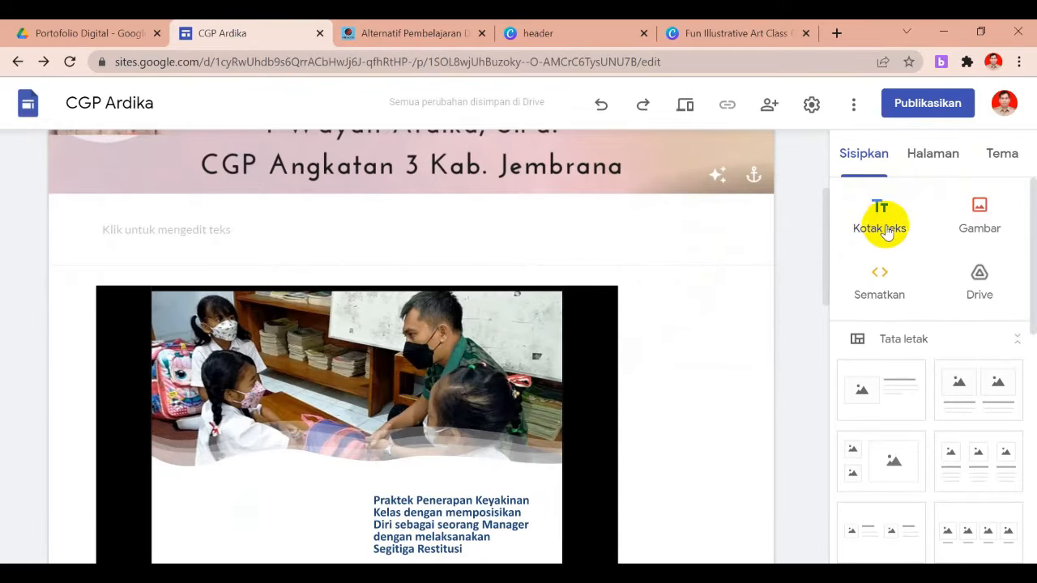
pyautogui.click(249, 229)
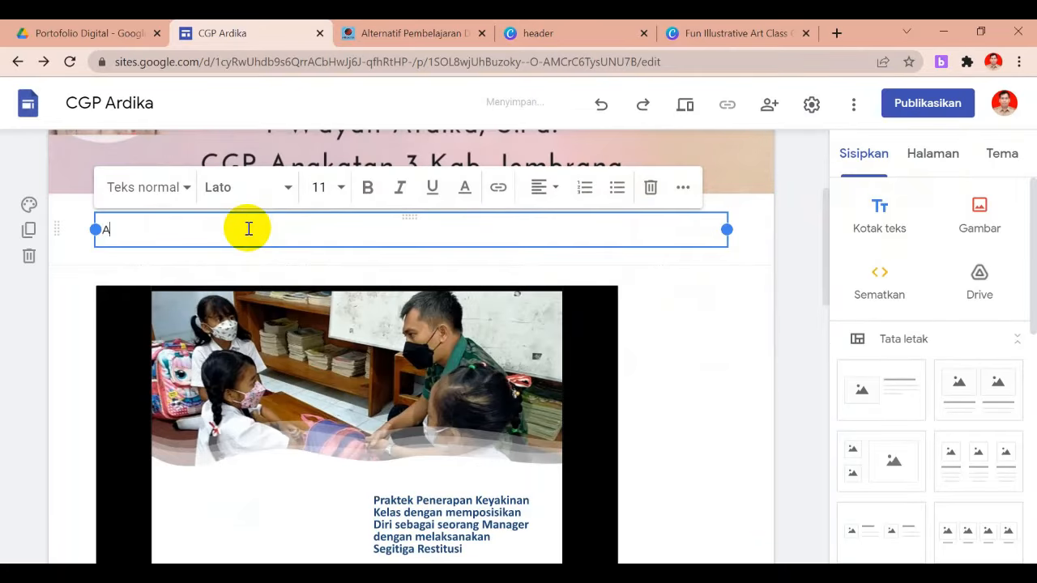
pyautogui.write('Artefak Aksi Nyata')
# Make the 'Artefak Aksi Nyata' heading centred, bold and size 24
pyautogui.hotkey('ctrl', 'a')
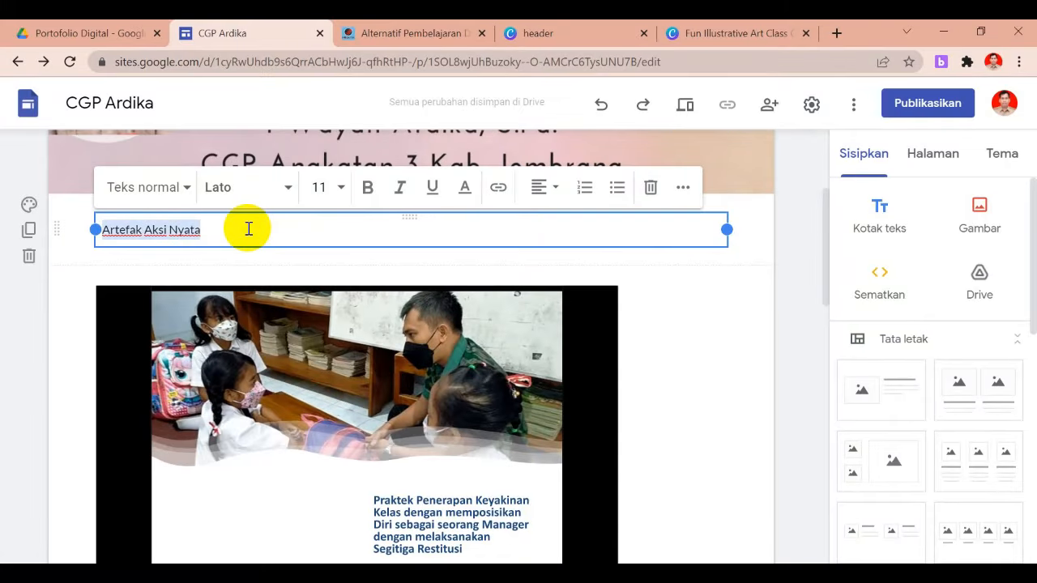
pyautogui.click(540, 193)
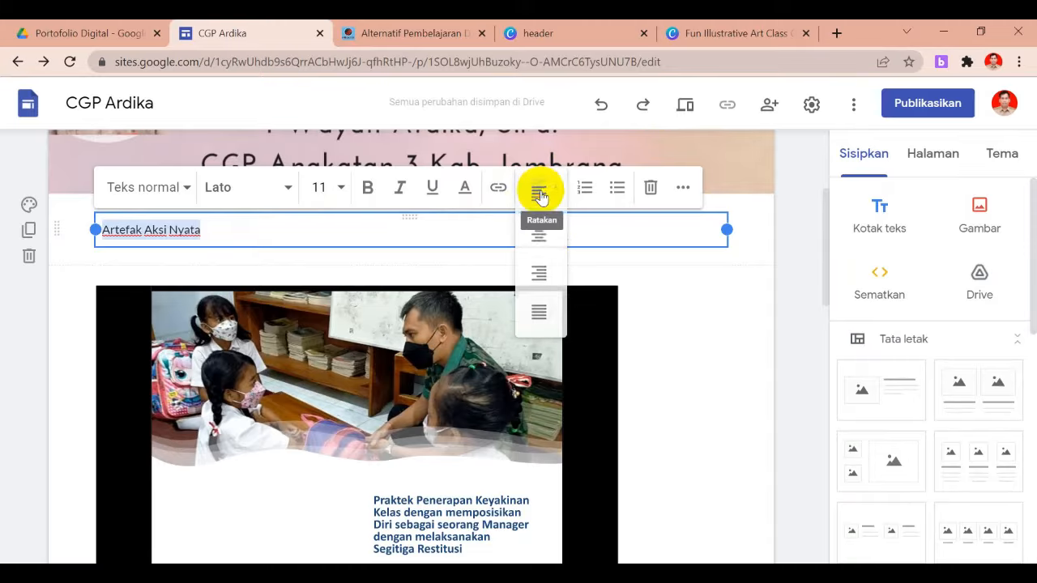
pyautogui.click(546, 233)
pyautogui.click(340, 188)
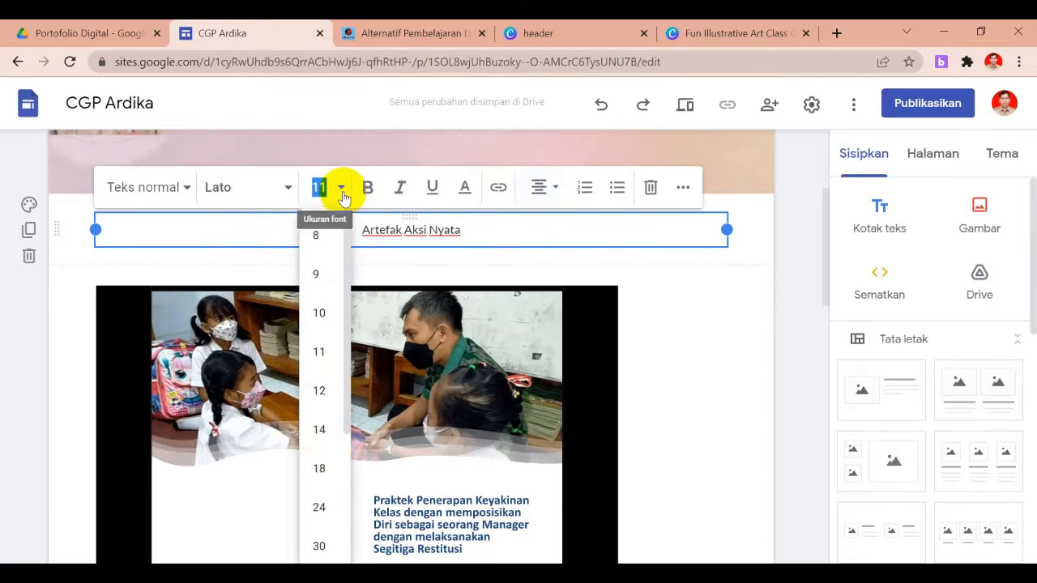
pyautogui.click(320, 502)
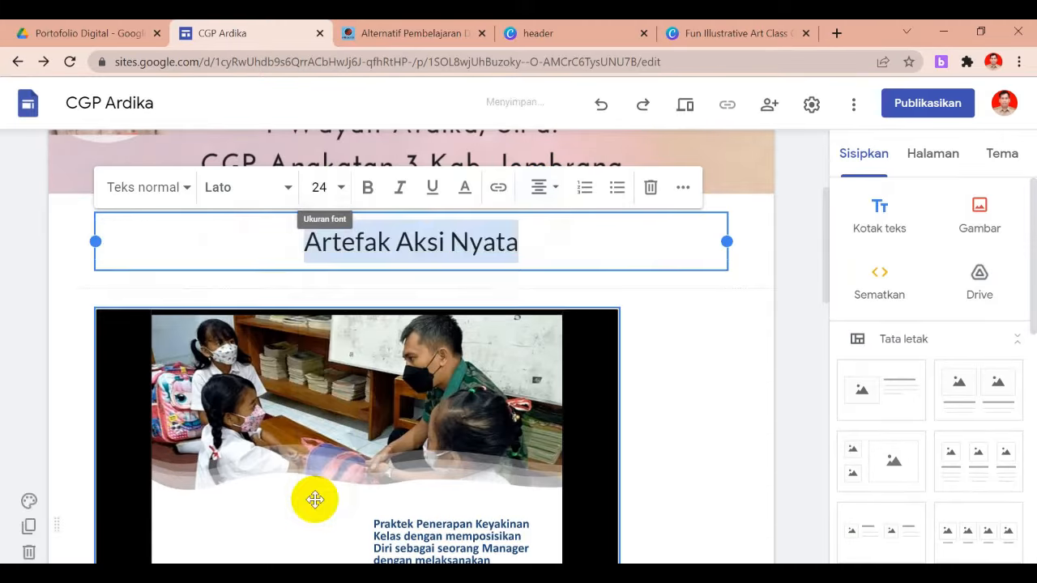
pyautogui.click(363, 186)
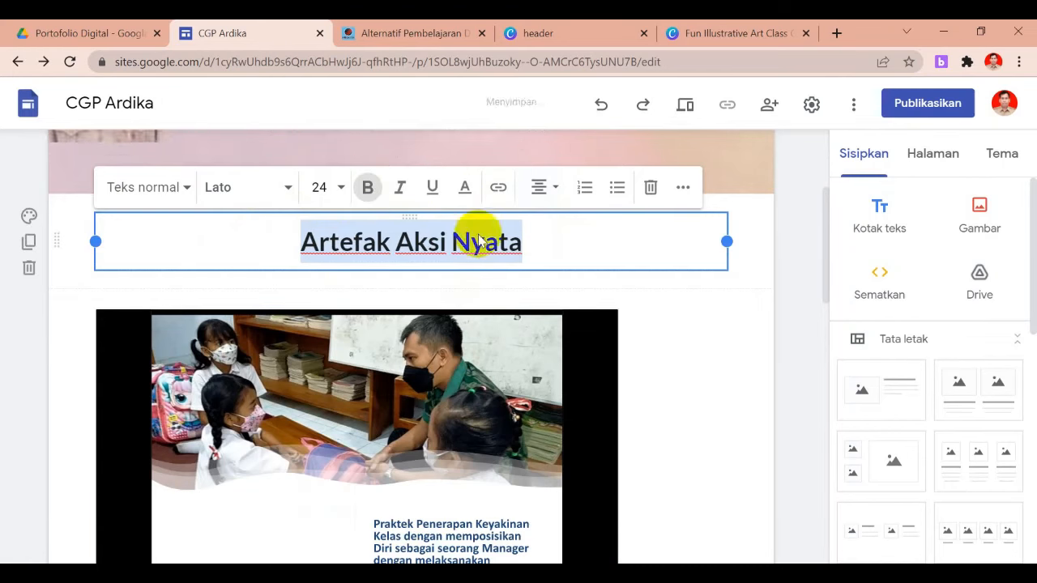
pyautogui.click(765, 318)
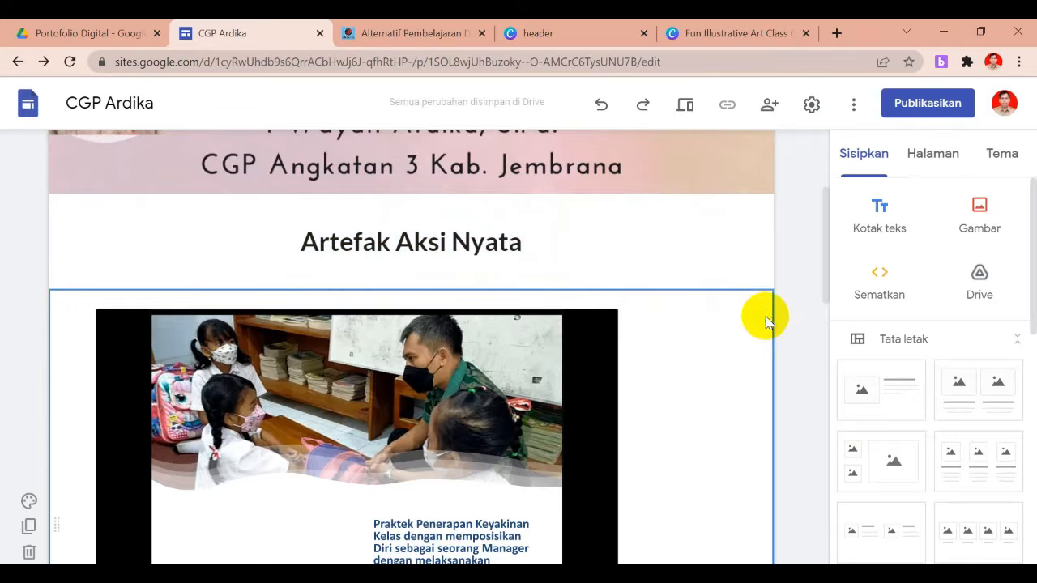
# Add a divider below the Penerapan KSE video section, then preview the site
pyautogui.moveTo(824, 256); pyautogui.dragTo(820, 419)
pyautogui.click(723, 347)
pyautogui.moveTo(1034, 297); pyautogui.dragTo(1028, 442)
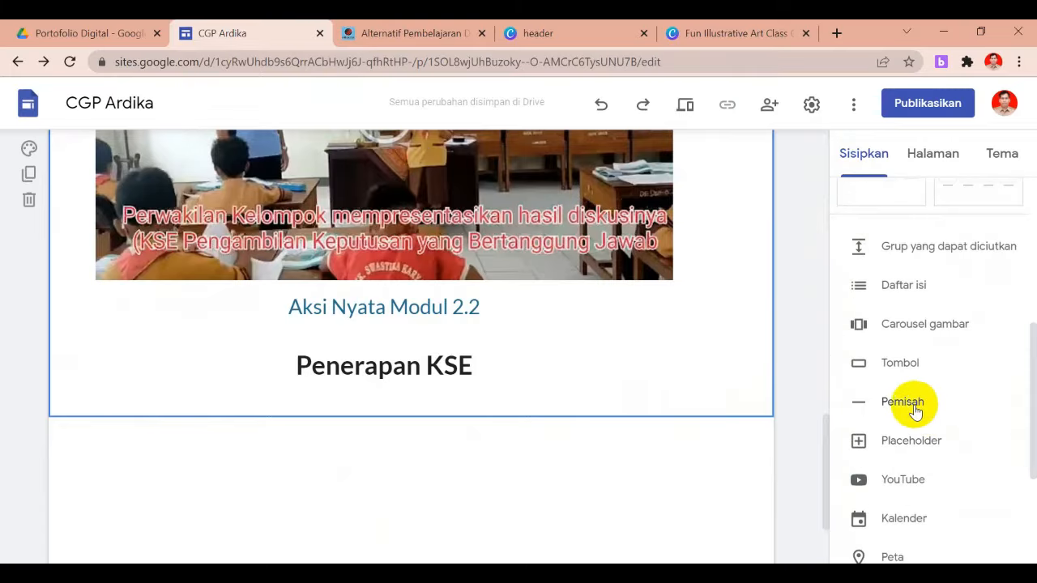
pyautogui.click(914, 407)
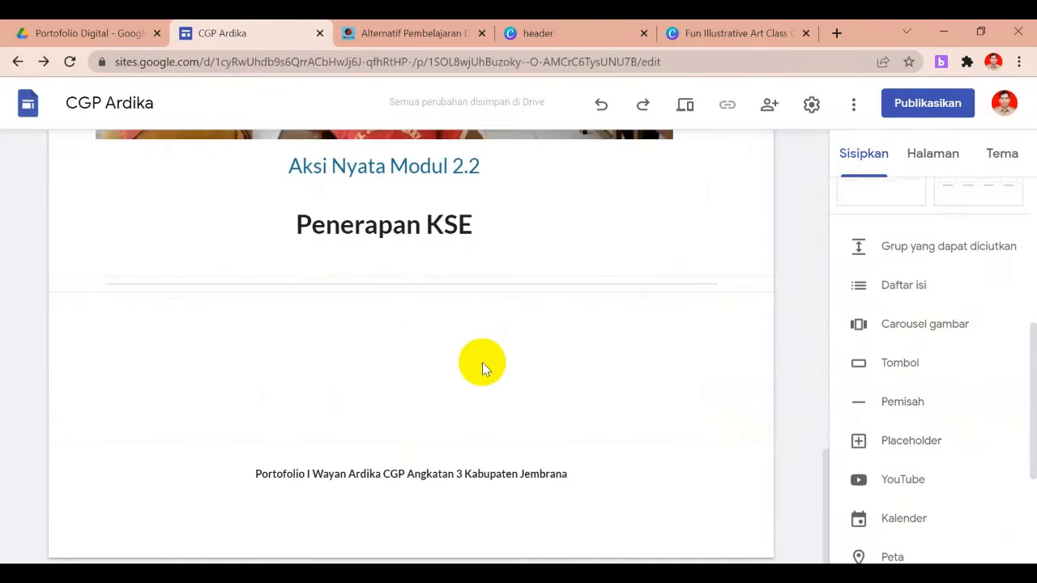
pyautogui.click(686, 108)
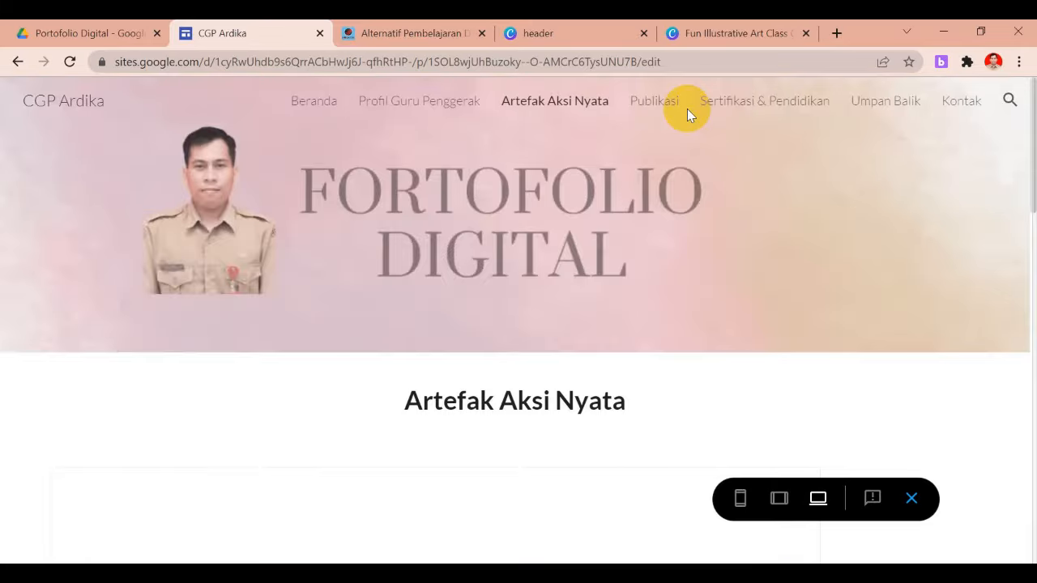
# In preview, advance the Modul 1.4 slideshow and play the Modul 2.2 video, then exit preview
pyautogui.moveTo(1030, 123); pyautogui.dragTo(1029, 237)
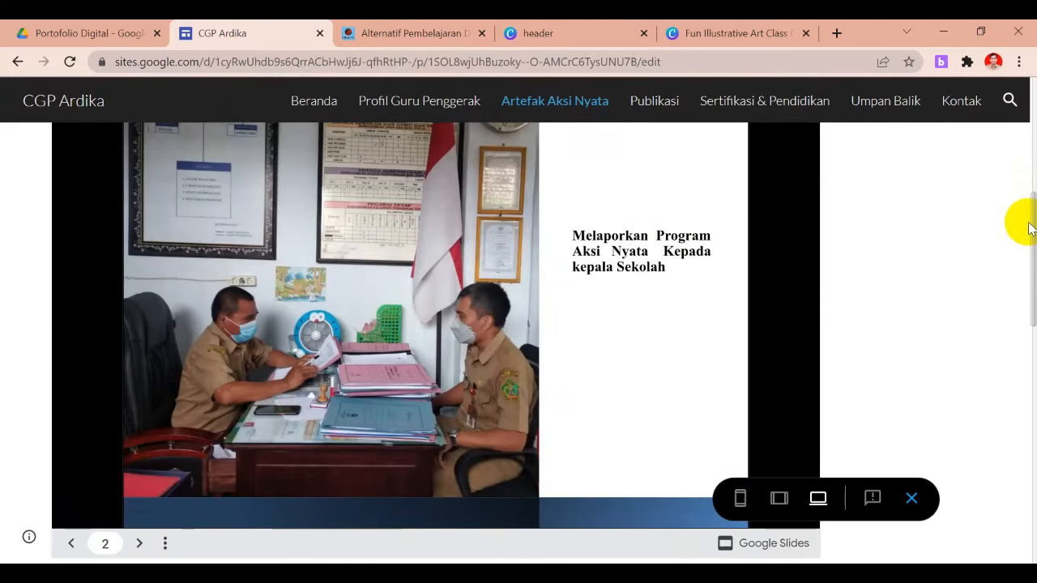
pyautogui.click(139, 544)
pyautogui.moveTo(1031, 212); pyautogui.dragTo(1033, 468)
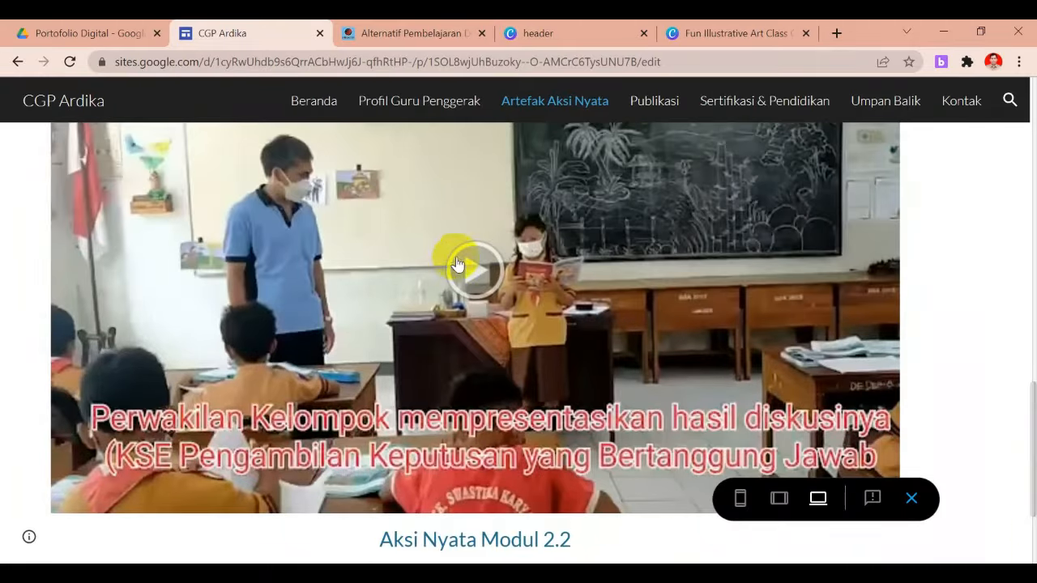
pyautogui.click(489, 279)
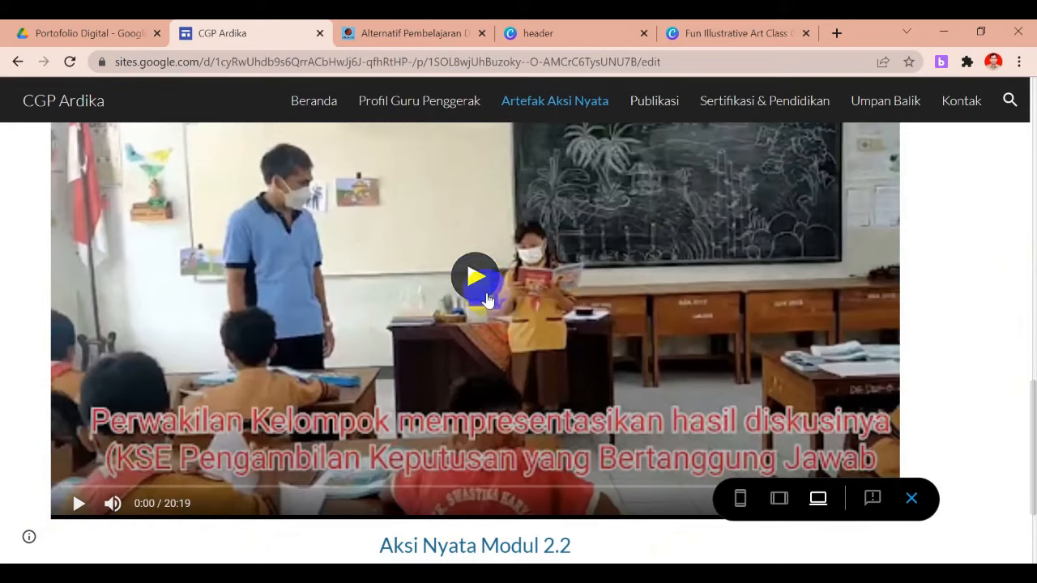
pyautogui.click(910, 502)
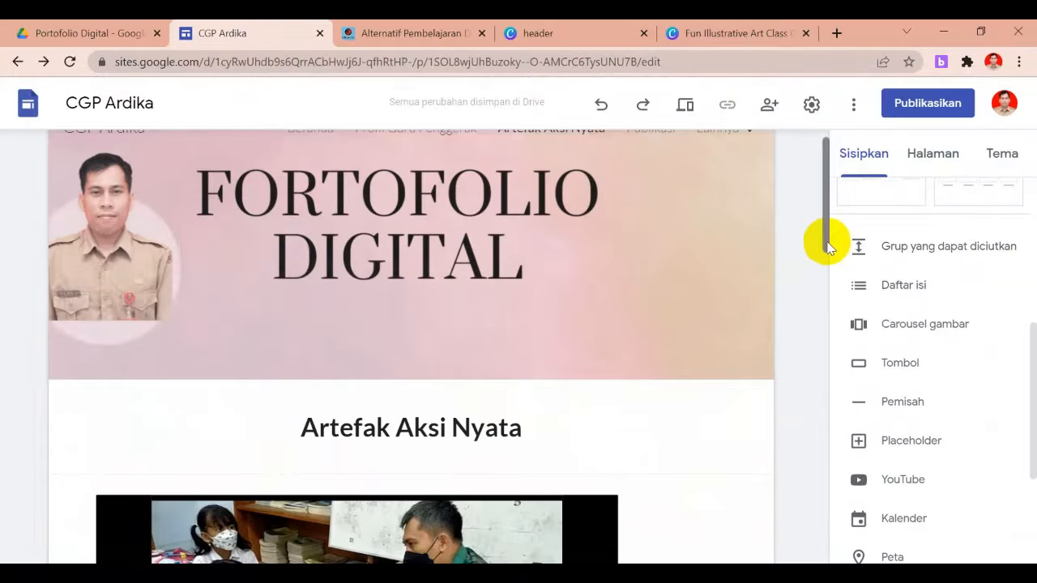
# On the Publikasi page, delete the Publikasi title text box overlapping the FORTOFOLIO DIGITAL header
pyautogui.click(826, 245)
pyautogui.moveTo(827, 245); pyautogui.dragTo(825, 203)
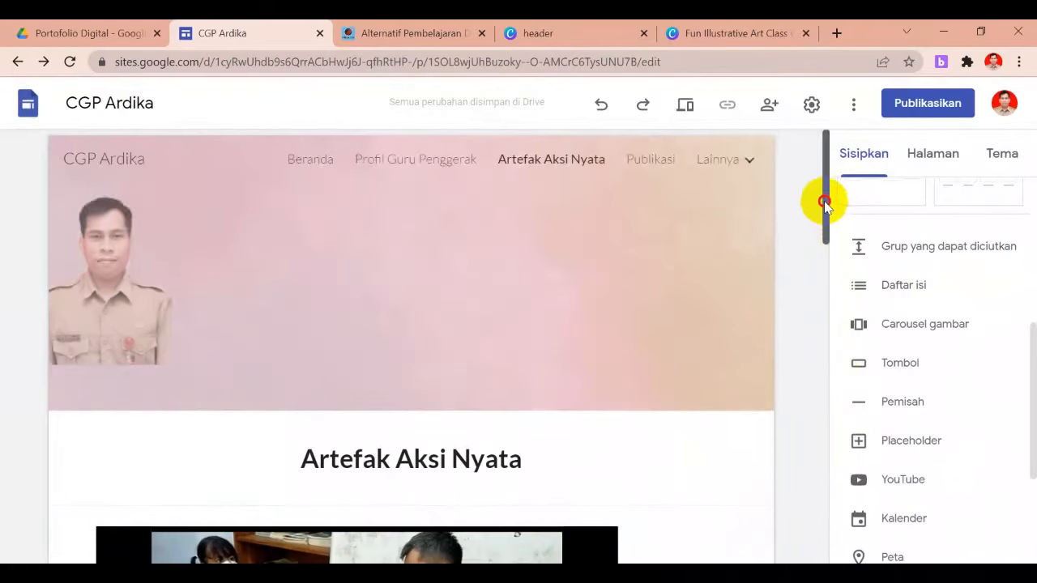
pyautogui.click(643, 160)
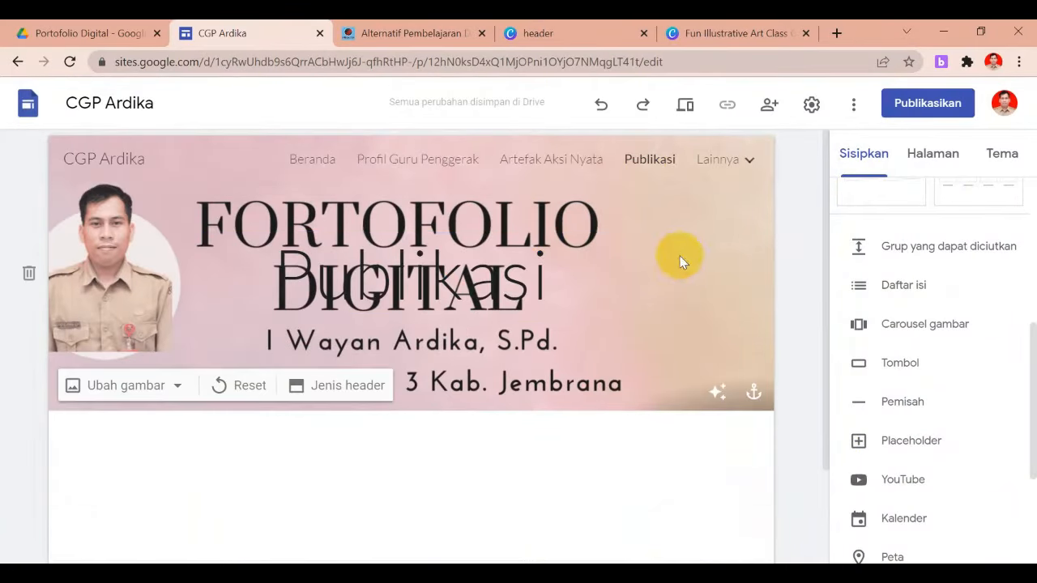
pyautogui.click(536, 256)
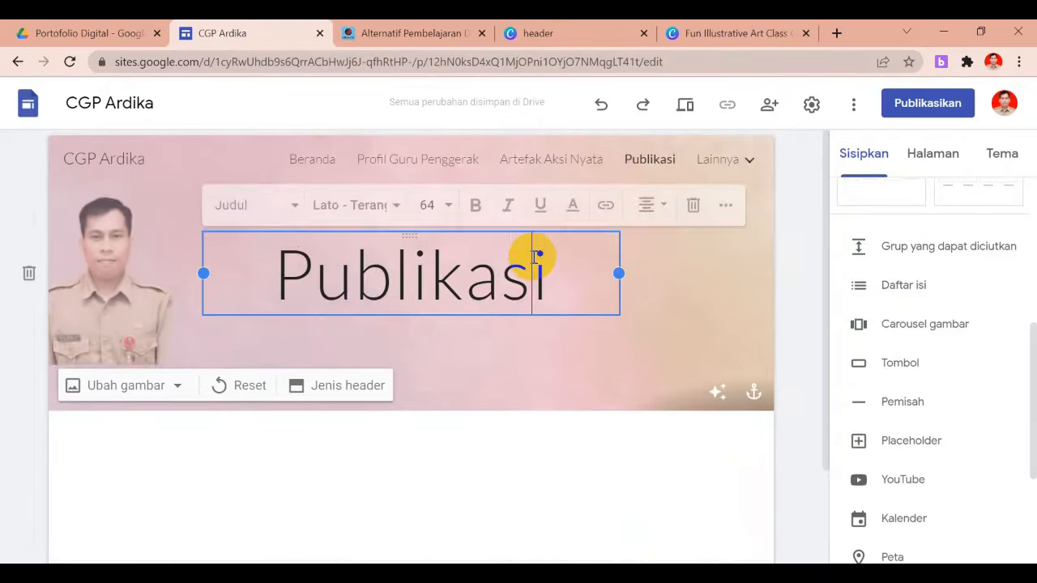
pyautogui.click(694, 209)
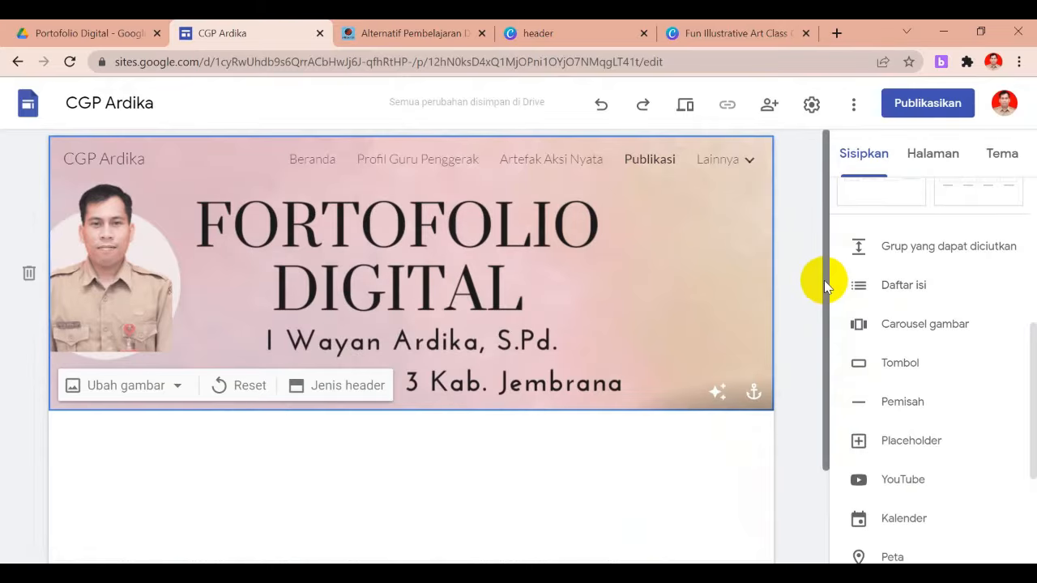
pyautogui.moveTo(825, 284); pyautogui.dragTo(829, 359)
pyautogui.click(599, 335)
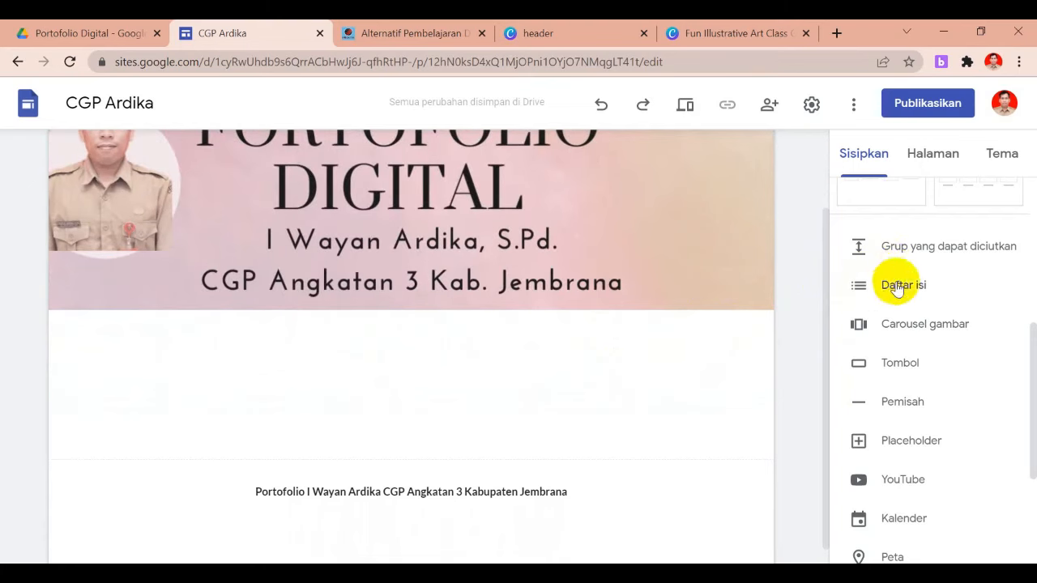
pyautogui.scroll(3, 1025, 291)
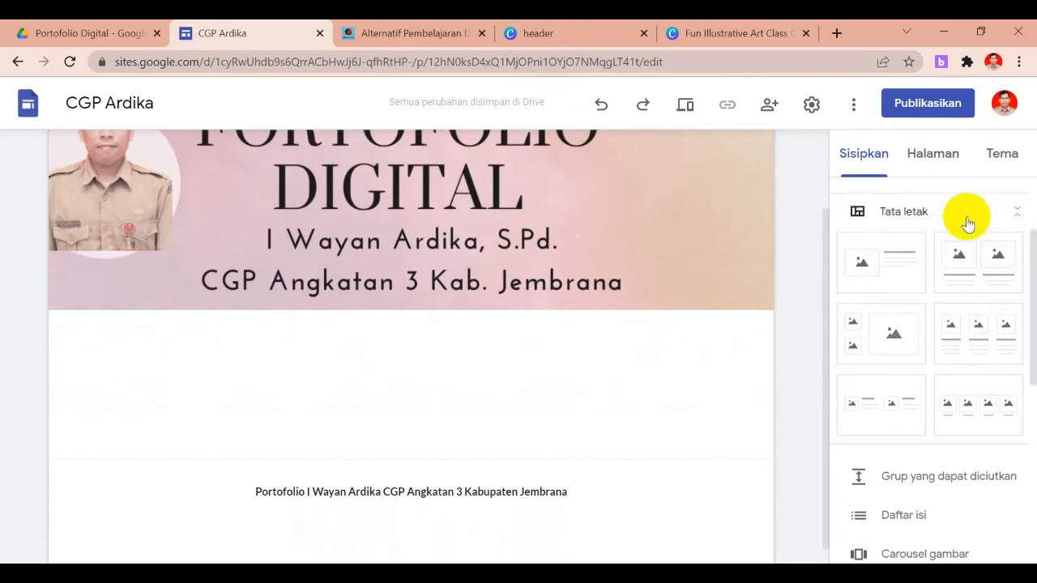
pyautogui.scroll(2, 1027, 227)
# Add an 'Artikel Ilmiah Populer' heading below the header, bold, size 18, centred
pyautogui.click(880, 208)
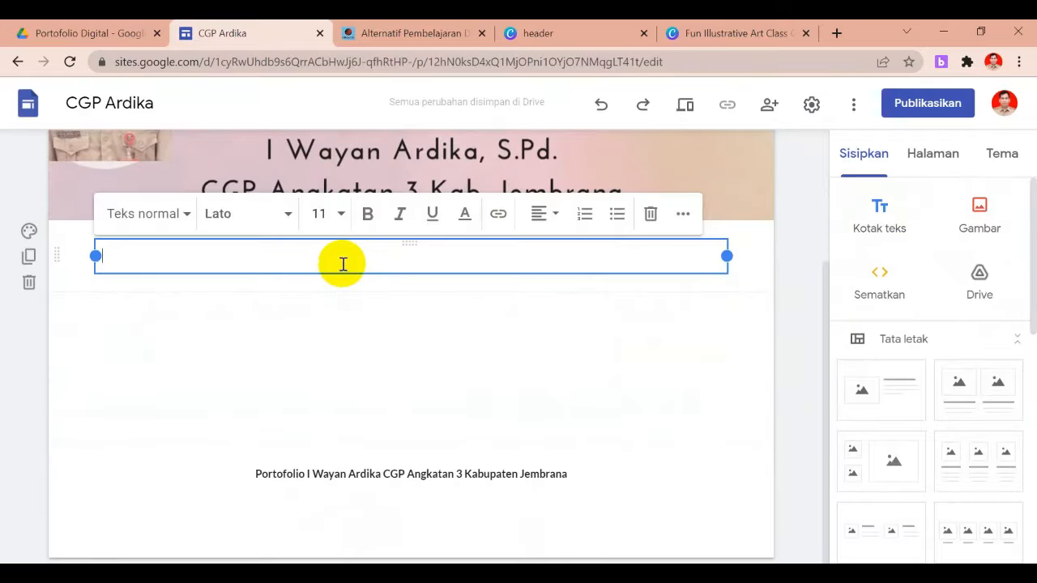
pyautogui.write('Artik')
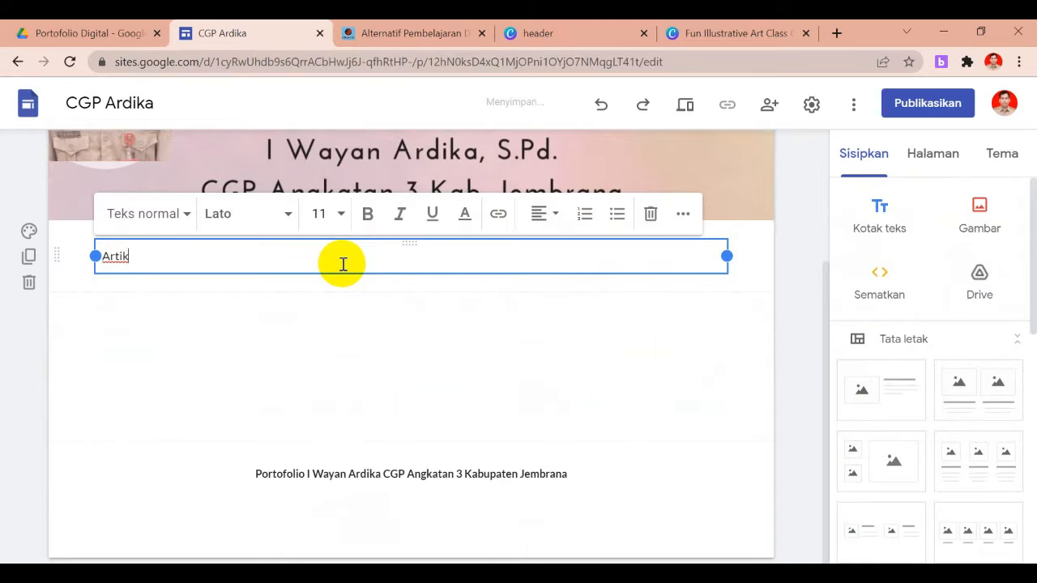
pyautogui.write('el Ilmiah Populer')
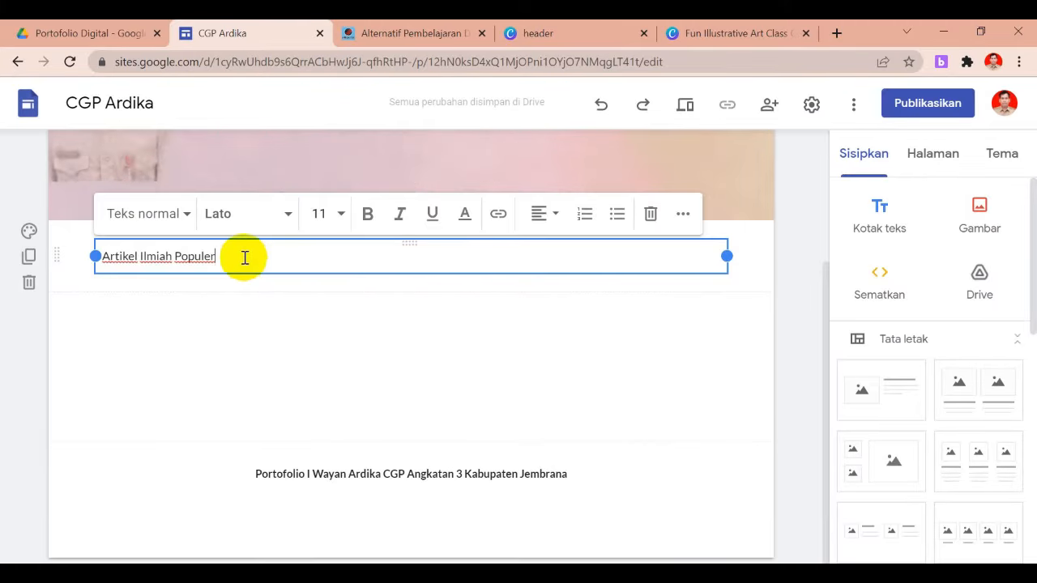
pyautogui.moveTo(243, 257); pyautogui.dragTo(32, 255)
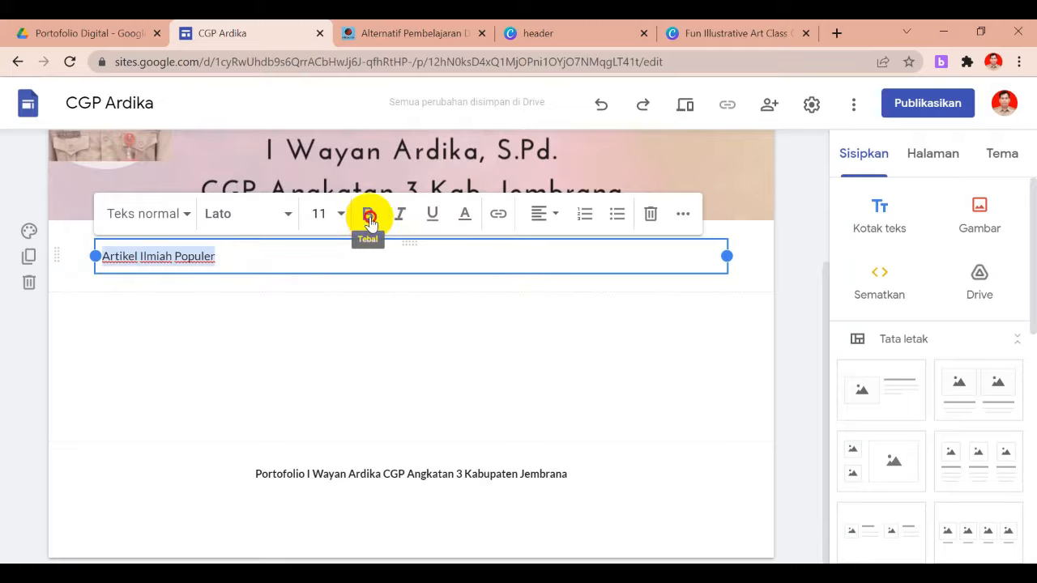
pyautogui.click(331, 215)
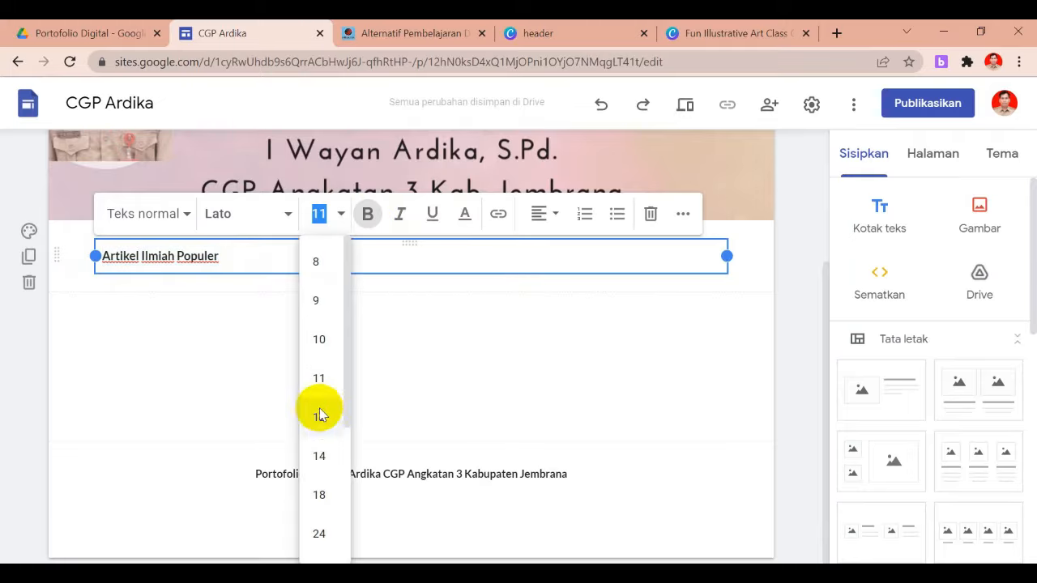
pyautogui.click(324, 496)
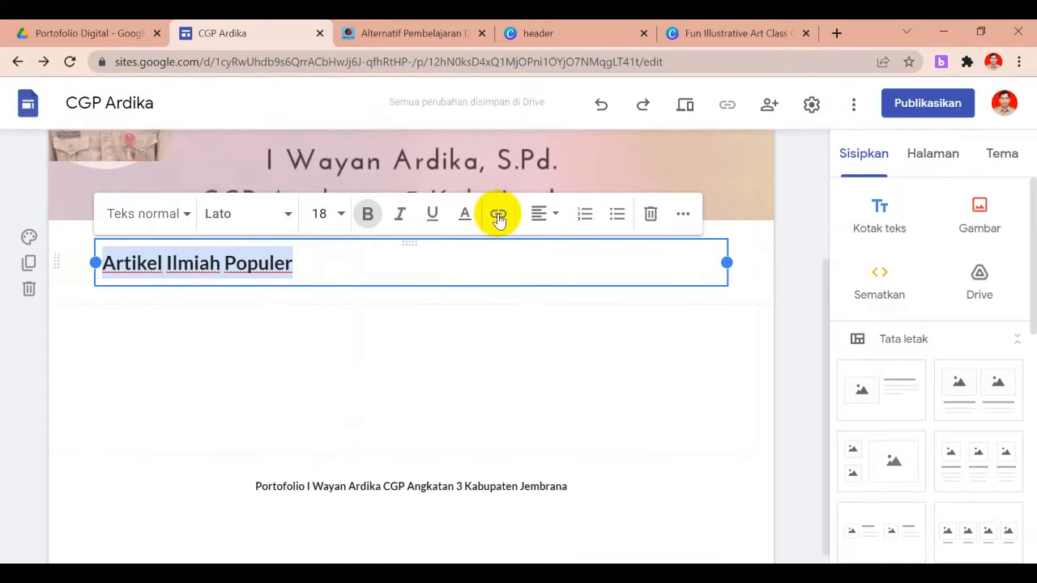
pyautogui.click(557, 217)
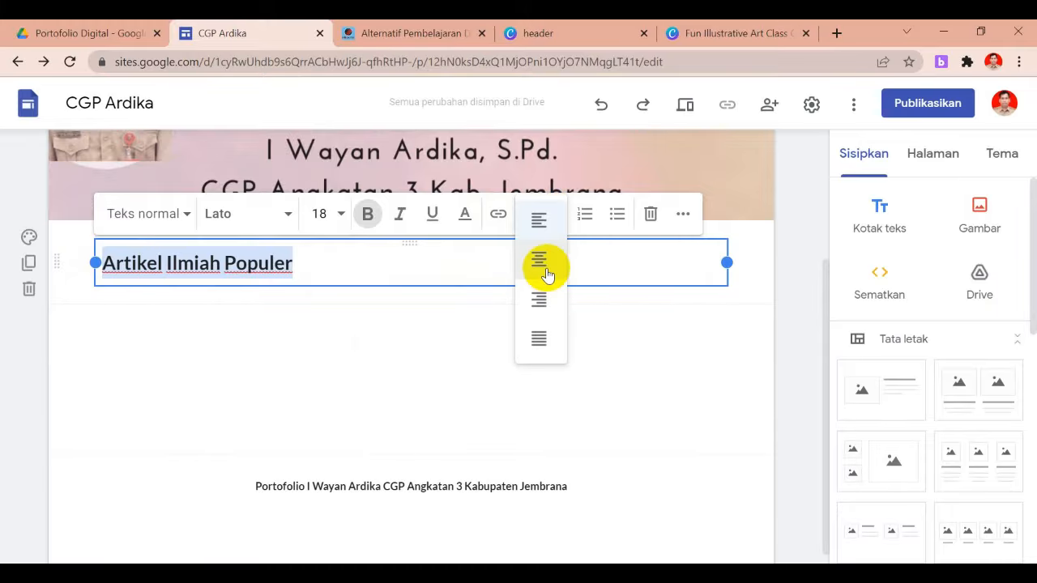
pyautogui.click(541, 263)
pyautogui.click(447, 340)
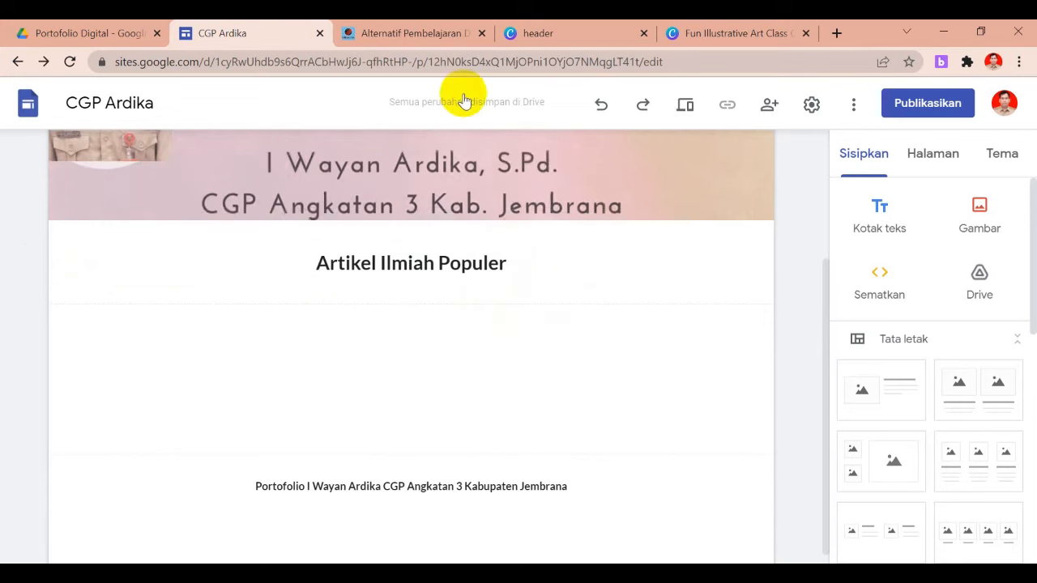
pyautogui.click(415, 32)
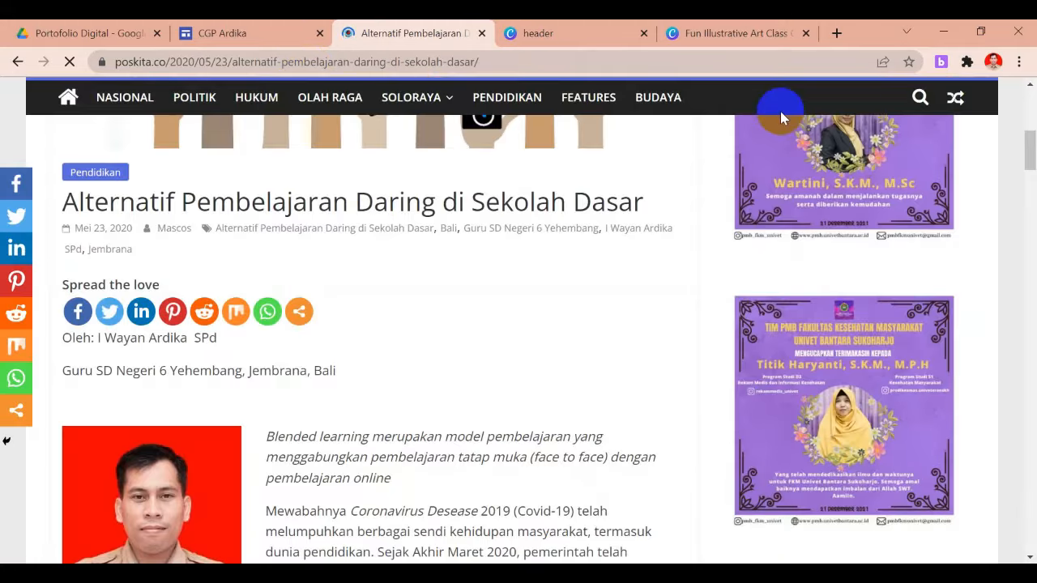
# Copy the Poskita article's URL from the address bar and return to the CGP Ardika editor
pyautogui.moveTo(1032, 153); pyautogui.dragTo(1019, 105)
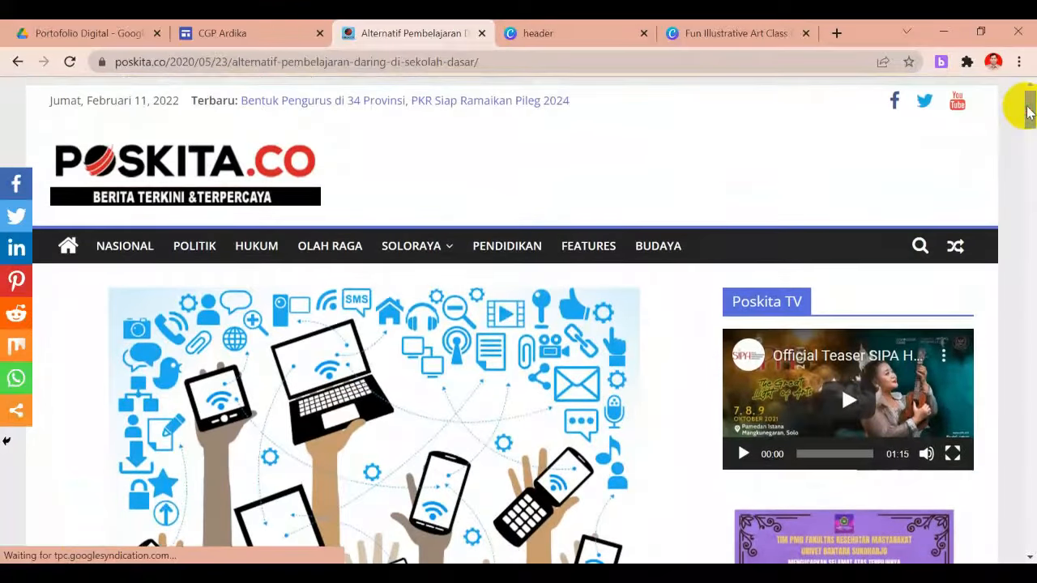
pyautogui.click(454, 61)
pyautogui.hotkey('ctrl', 'c')
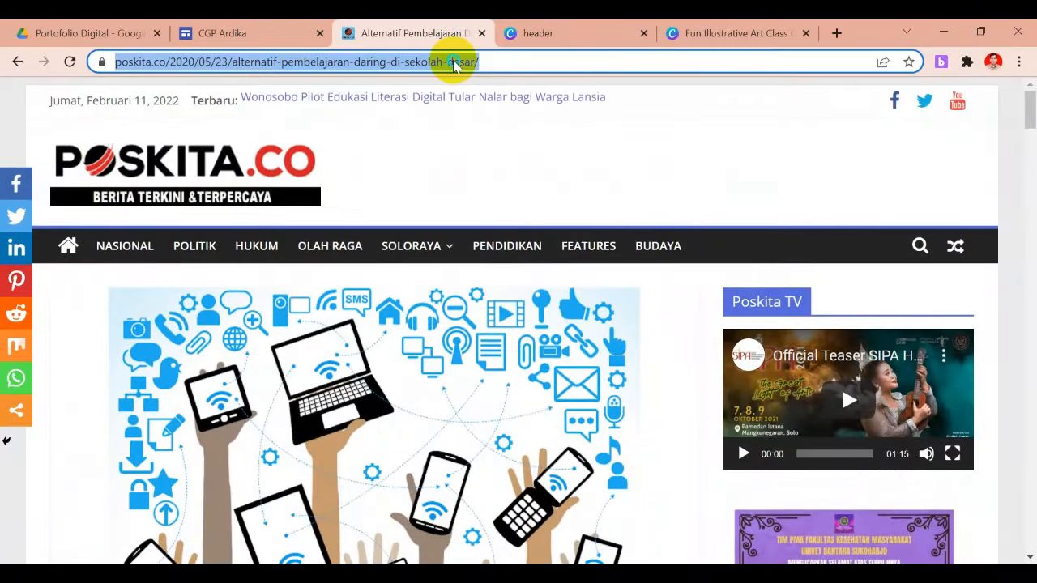
pyautogui.rightClick(454, 64)
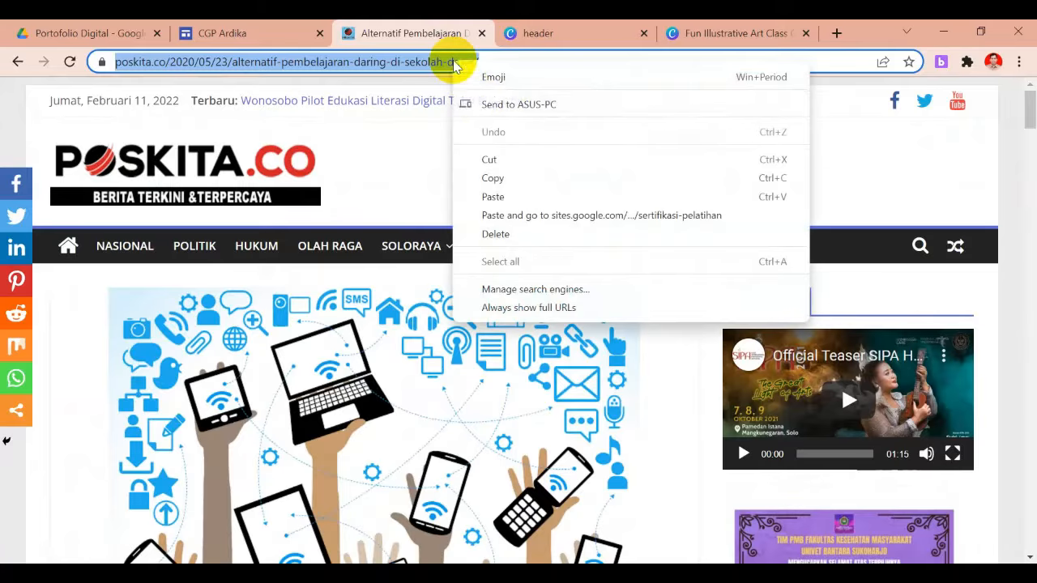
pyautogui.click(486, 178)
pyautogui.click(289, 41)
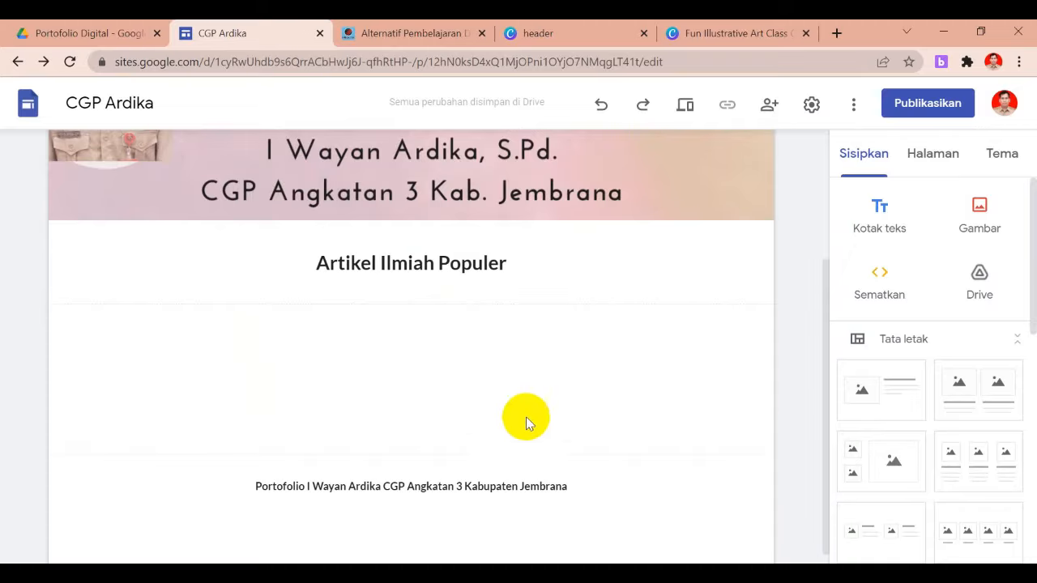
# Paste the Poskita article URL into the Embed from web dialog and choose Seluruh halaman
pyautogui.click(877, 287)
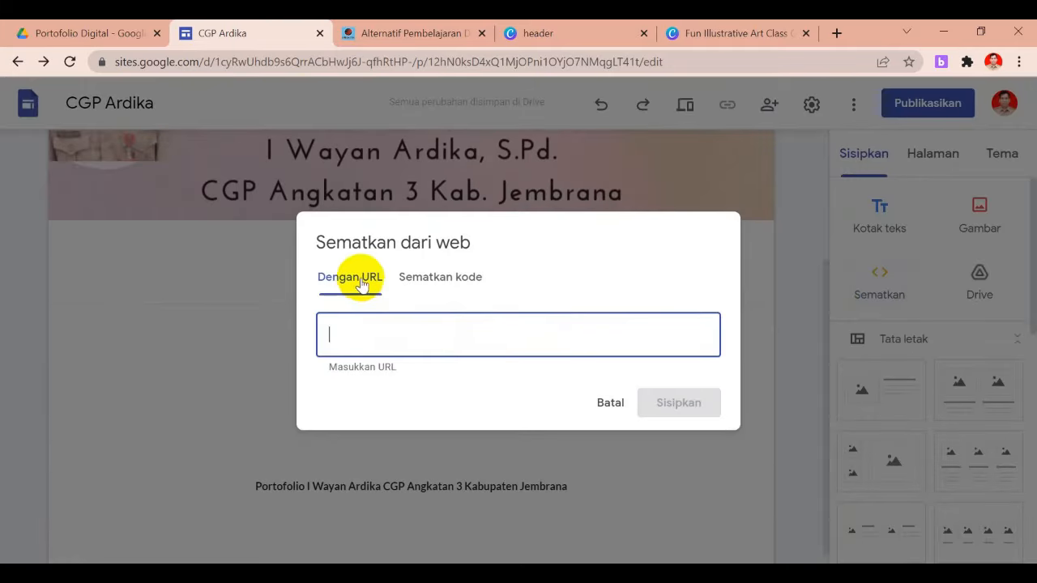
pyautogui.click(451, 280)
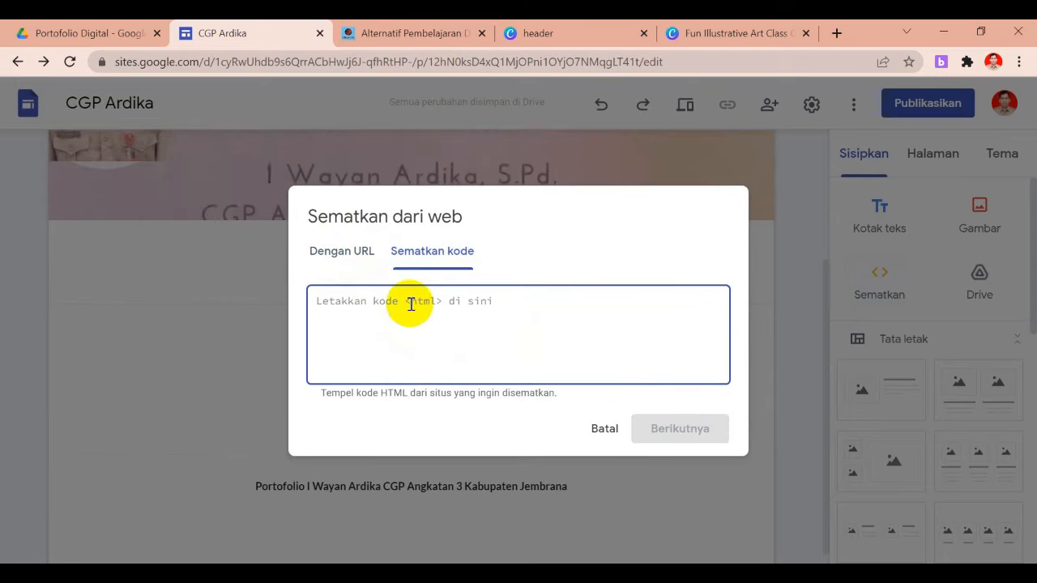
pyautogui.click(342, 250)
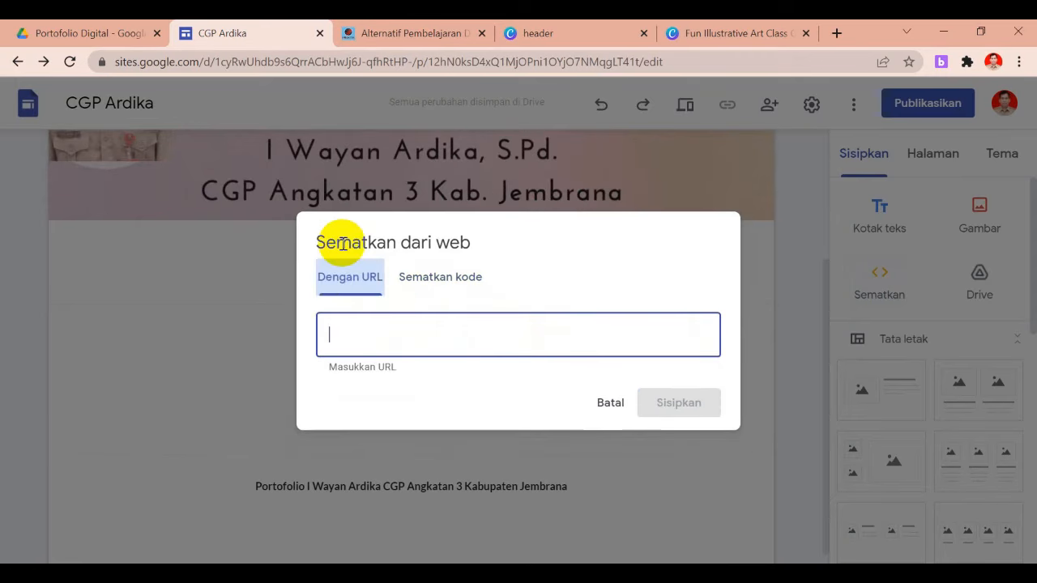
pyautogui.rightClick(350, 331)
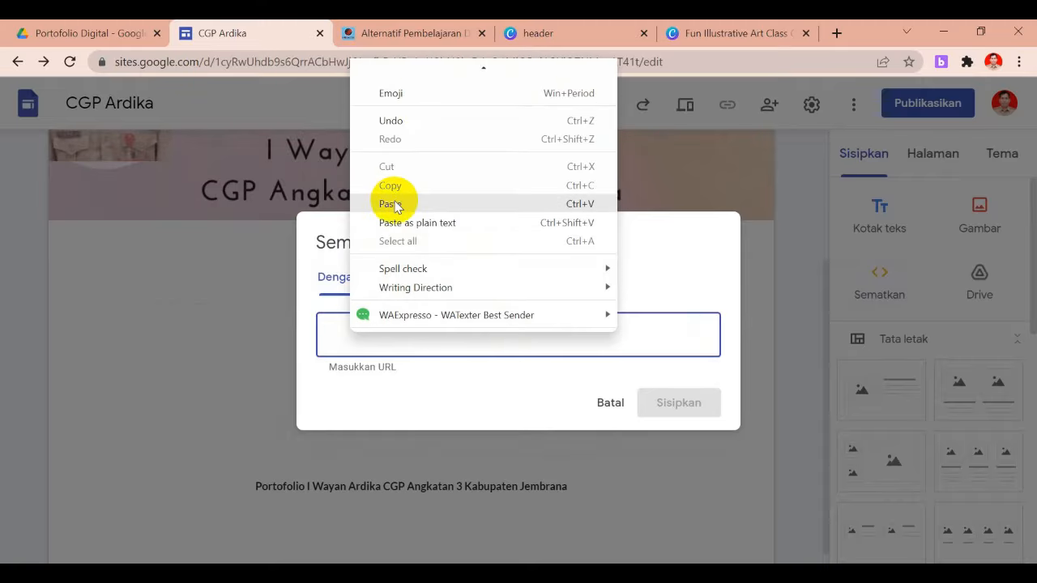
pyautogui.click(392, 204)
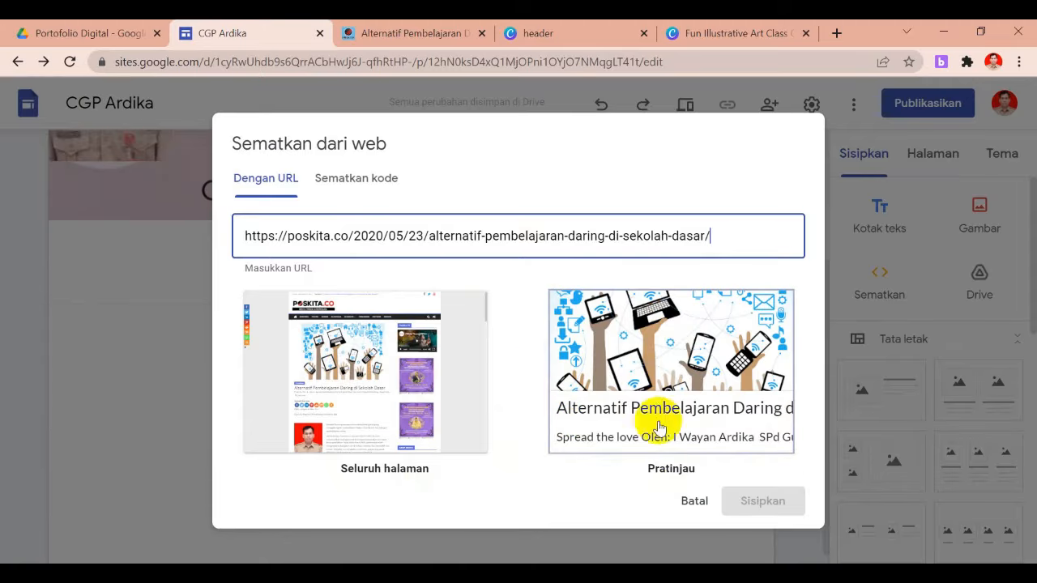
pyautogui.click(397, 416)
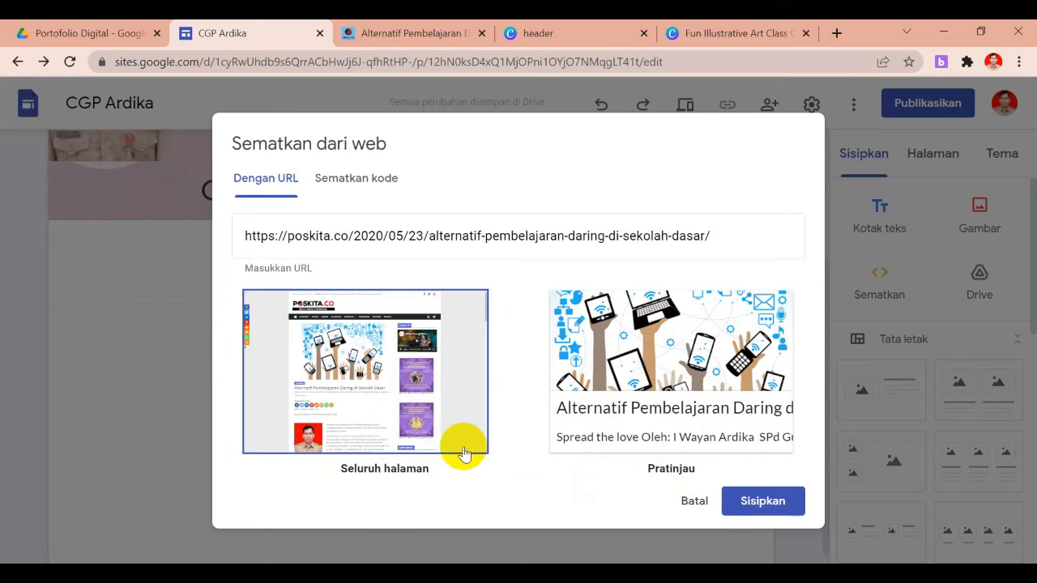
# Insert the Poskita article embed below the heading and drag its frame taller
pyautogui.click(757, 506)
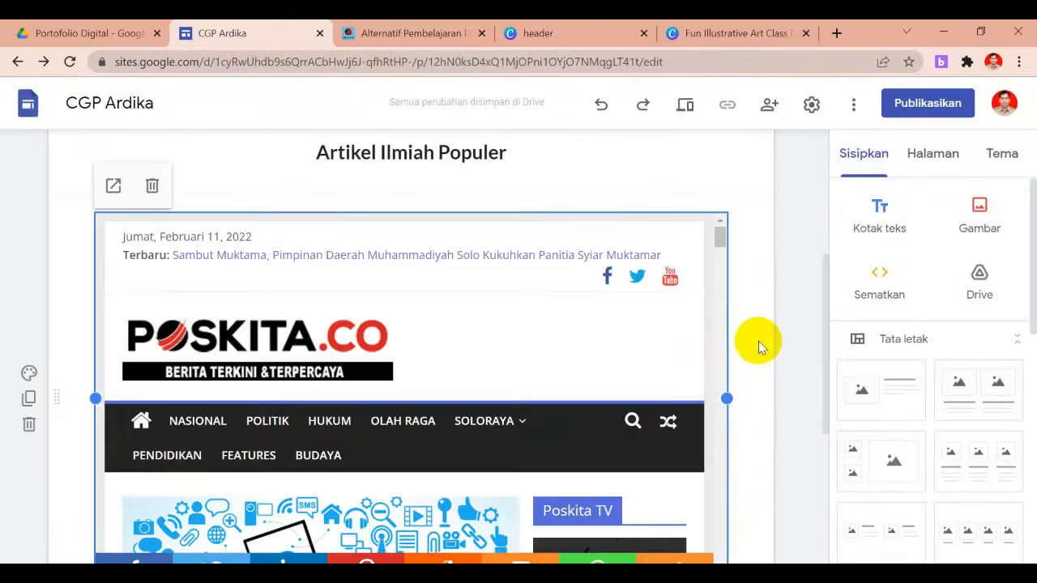
pyautogui.moveTo(824, 301); pyautogui.dragTo(822, 375)
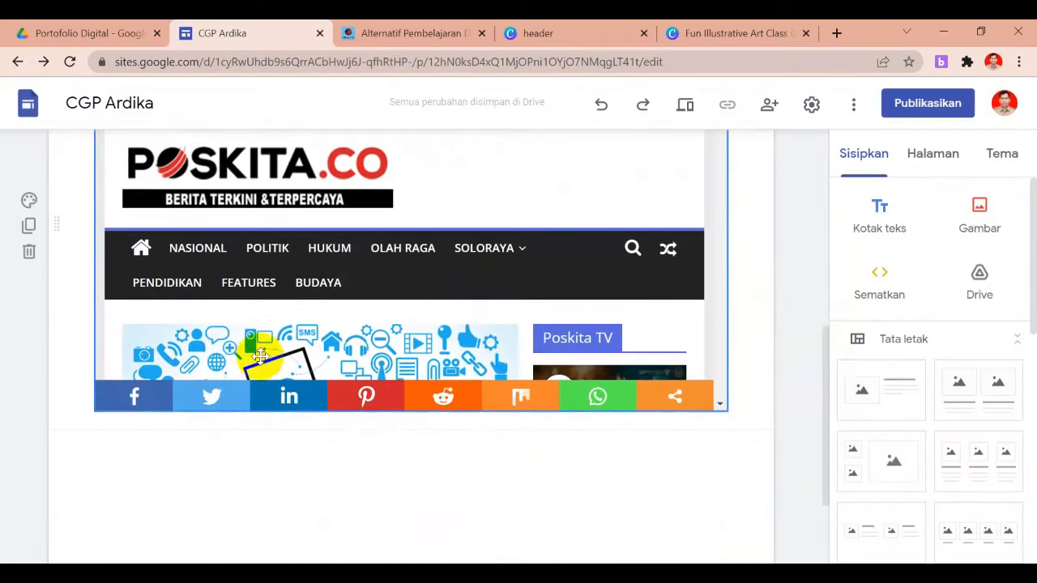
pyautogui.click(403, 394)
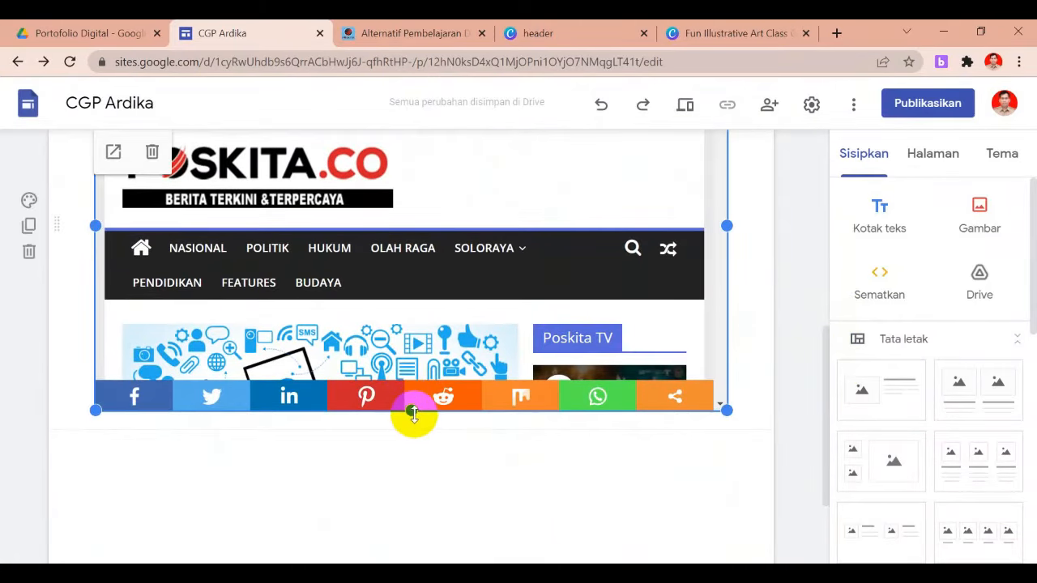
pyautogui.moveTo(412, 412); pyautogui.dragTo(419, 493)
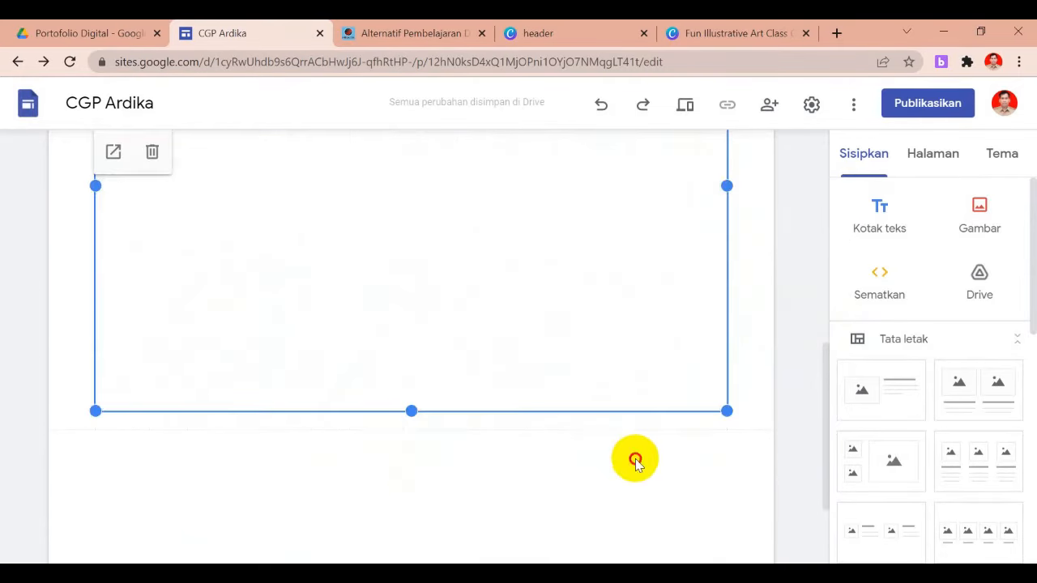
pyautogui.moveTo(826, 394); pyautogui.dragTo(817, 273)
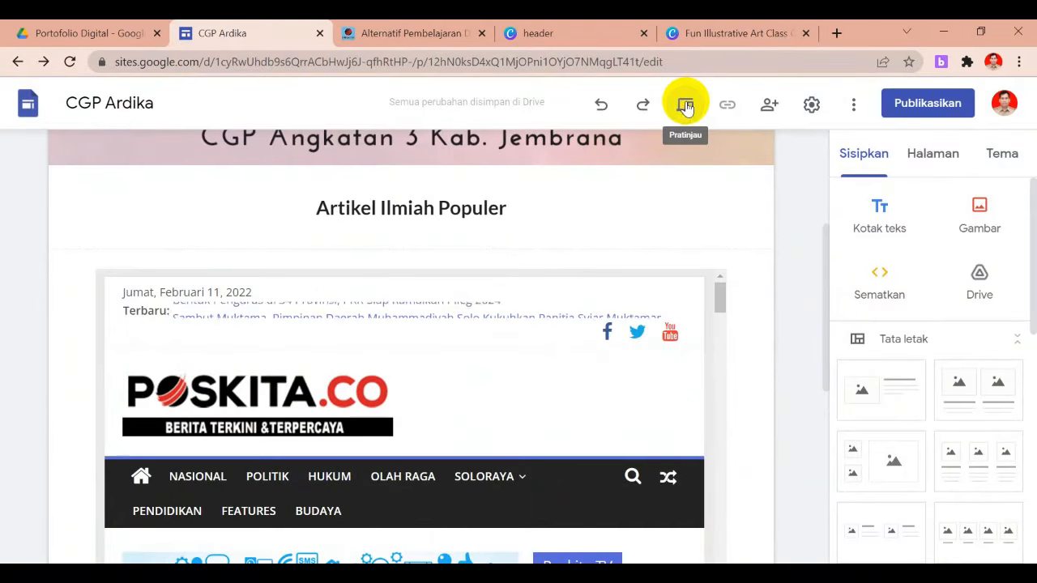
pyautogui.click(684, 105)
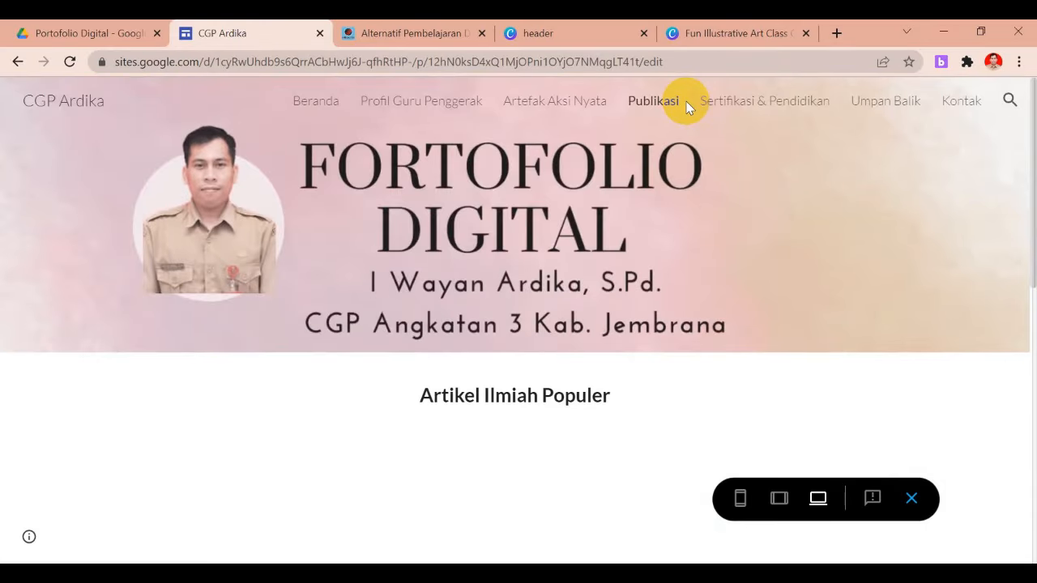
pyautogui.moveTo(1023, 243); pyautogui.dragTo(1028, 531)
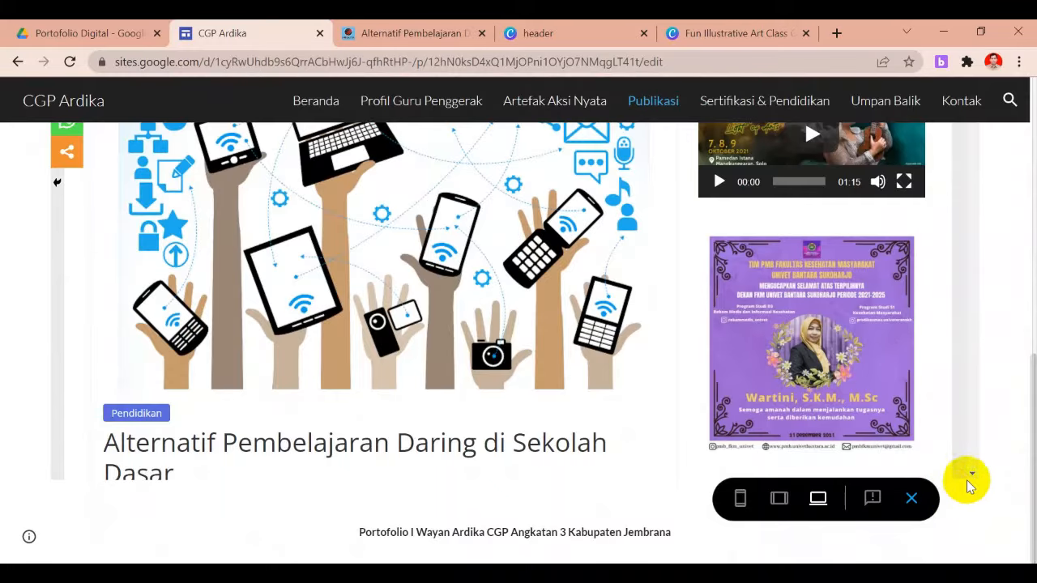
pyautogui.scroll(-5, 973, 480)
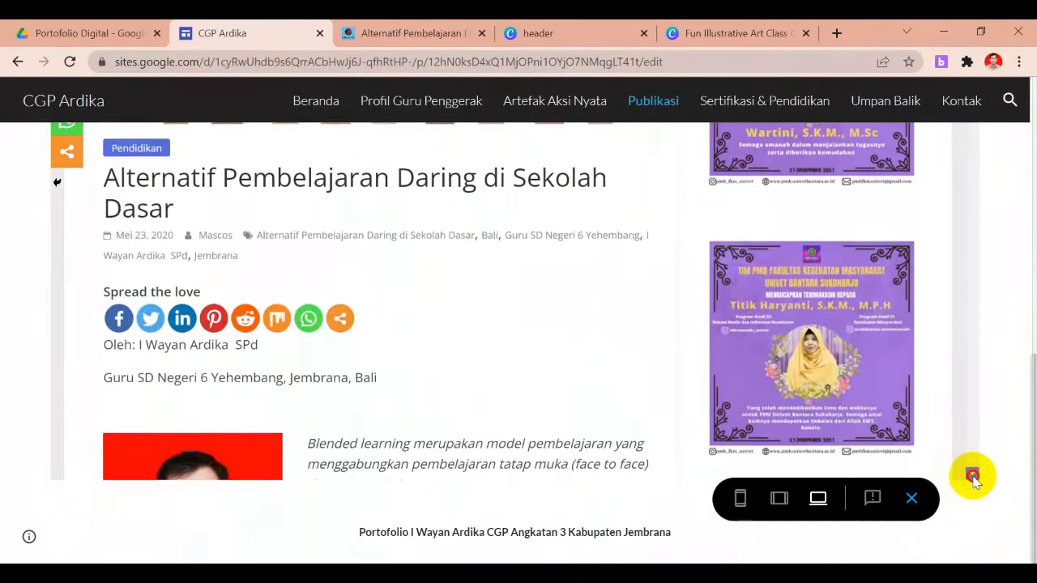
pyautogui.scroll(-4, 973, 480)
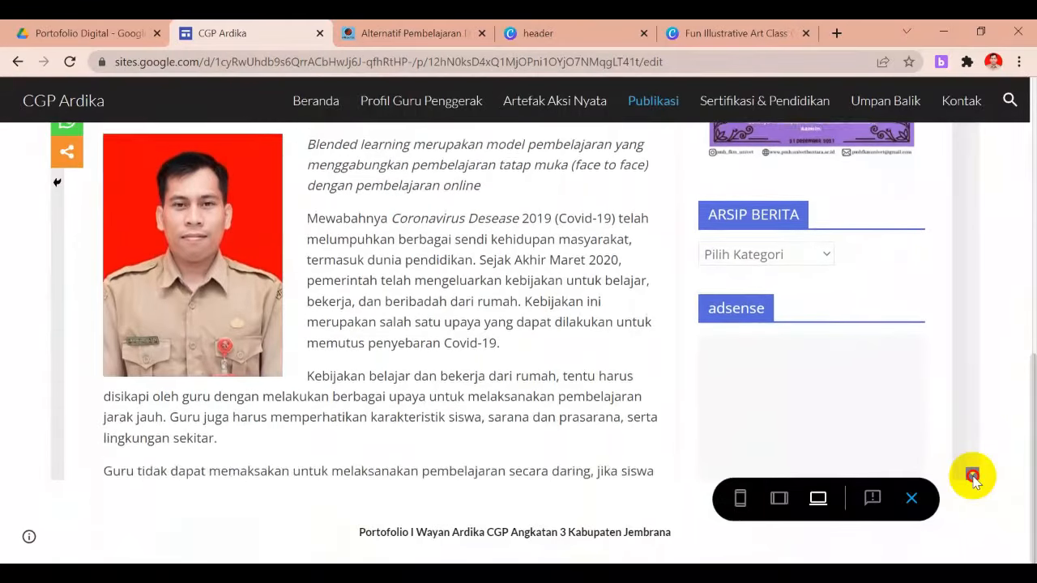
pyautogui.scroll(-3, 973, 480)
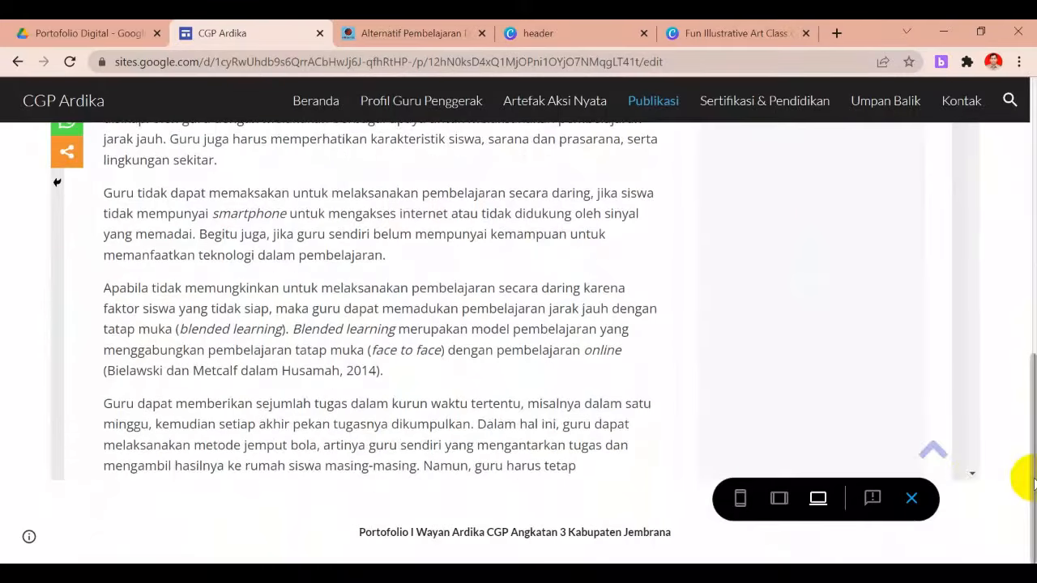
pyautogui.click(910, 496)
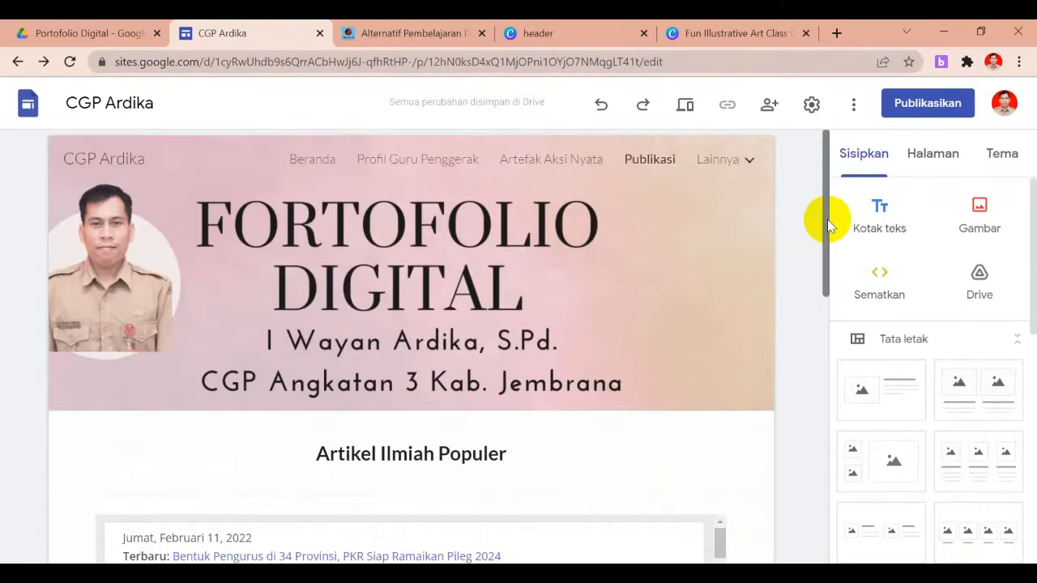
# Add a 'Buku' heading text box below the embed, bold, size 14, centred
pyautogui.moveTo(828, 219); pyautogui.dragTo(798, 435)
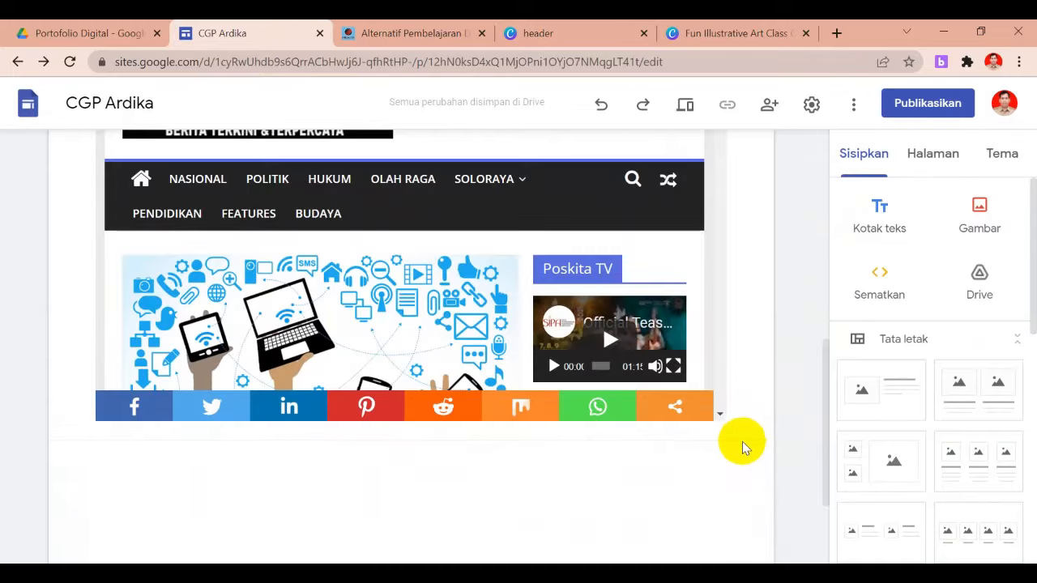
pyautogui.click(883, 217)
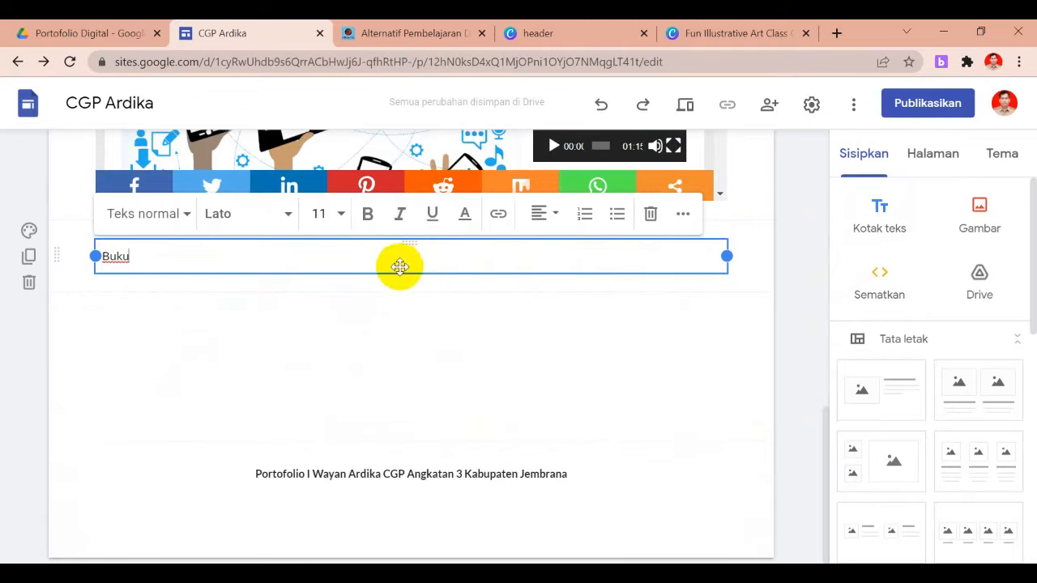
pyautogui.moveTo(152, 263); pyautogui.dragTo(67, 262)
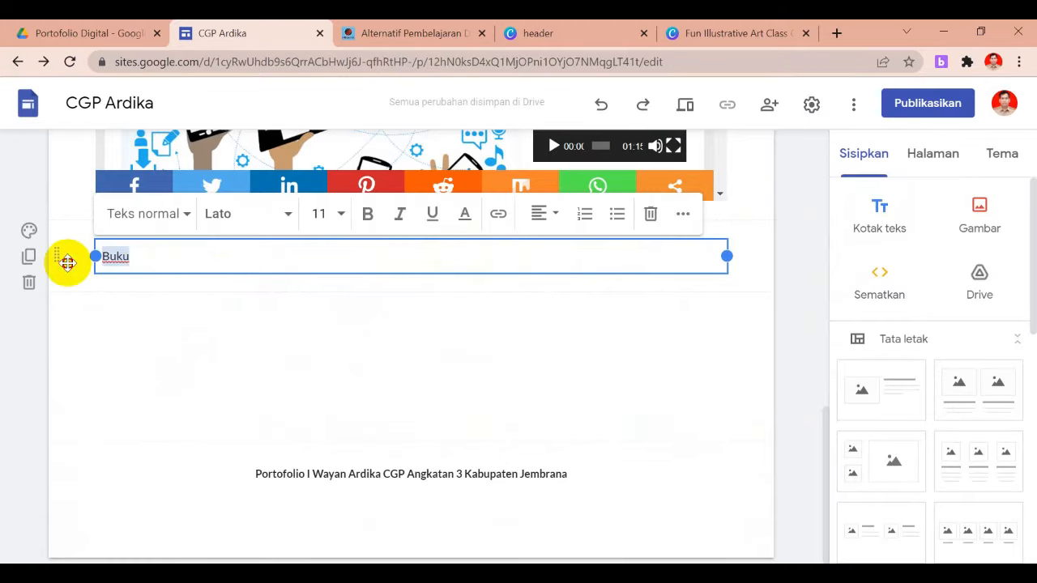
pyautogui.click(365, 214)
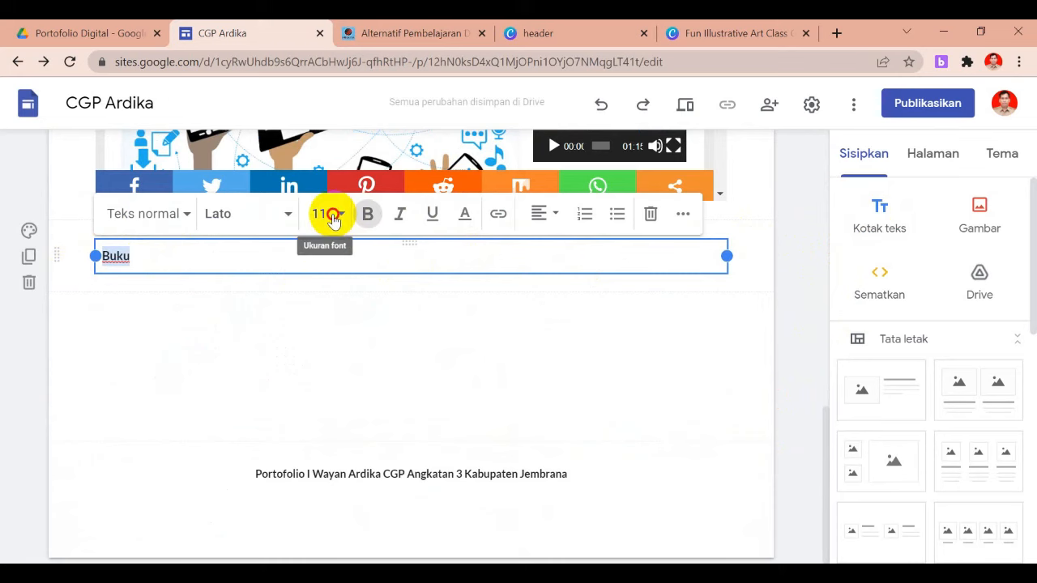
pyautogui.click(326, 214)
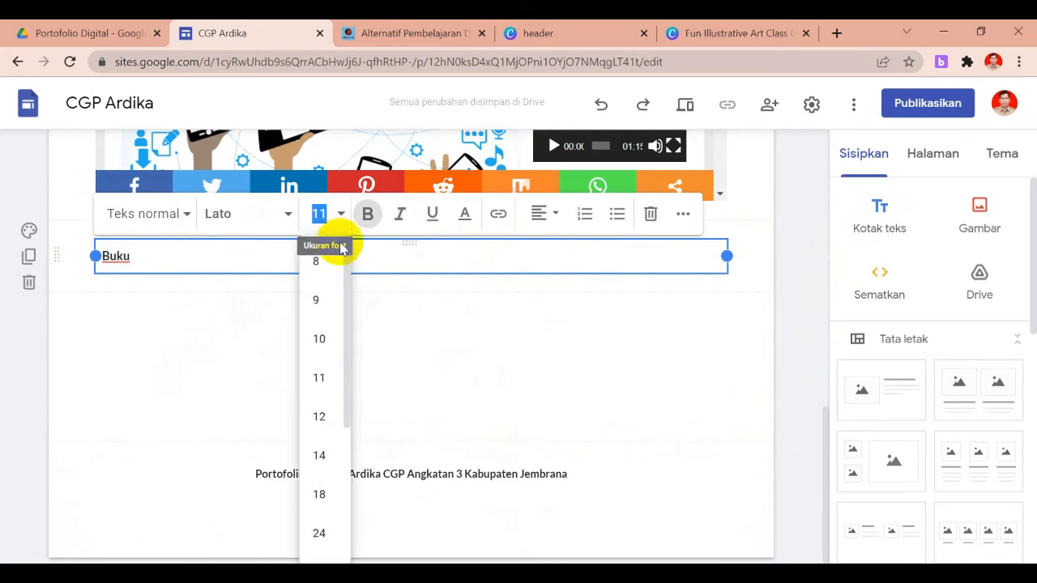
pyautogui.click(320, 459)
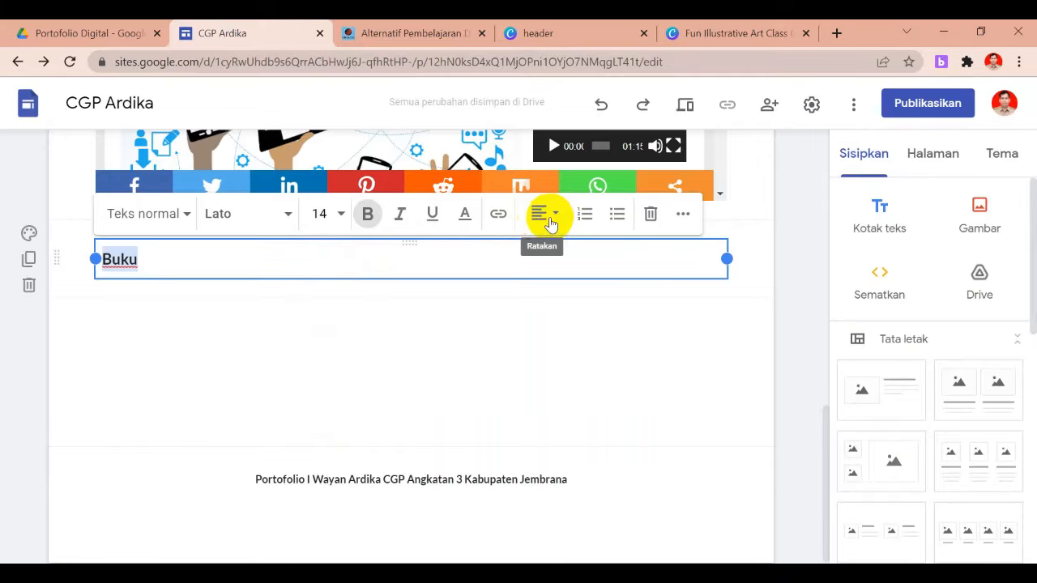
pyautogui.click(541, 220)
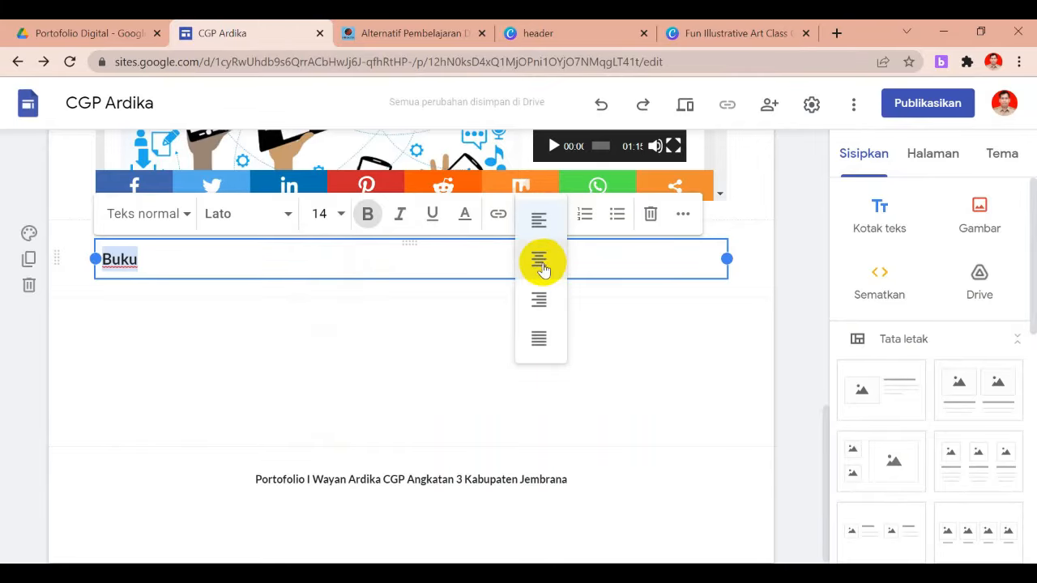
pyautogui.click(539, 260)
pyautogui.click(423, 321)
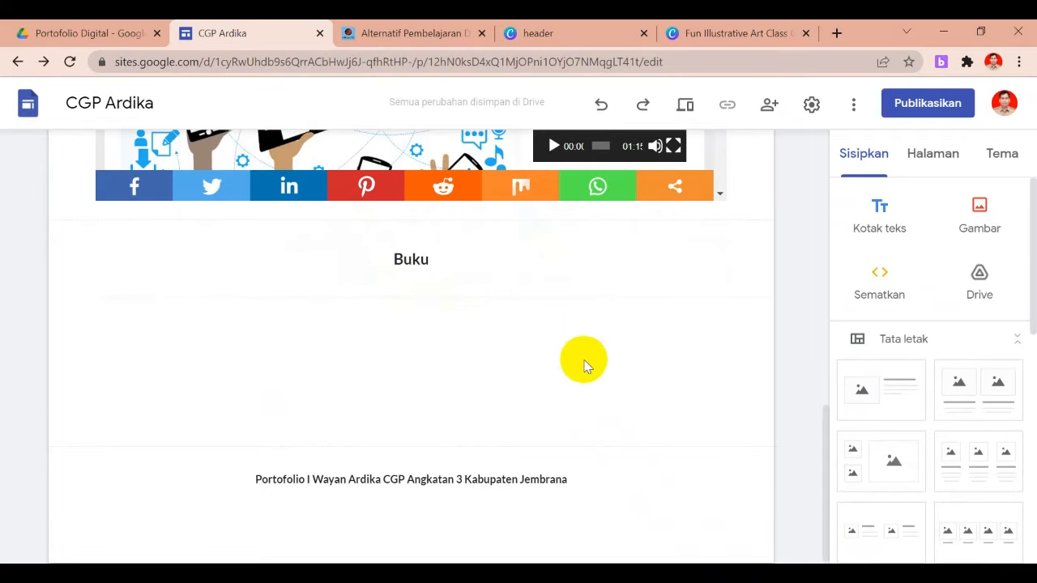
pyautogui.moveTo(1030, 271); pyautogui.dragTo(1026, 314)
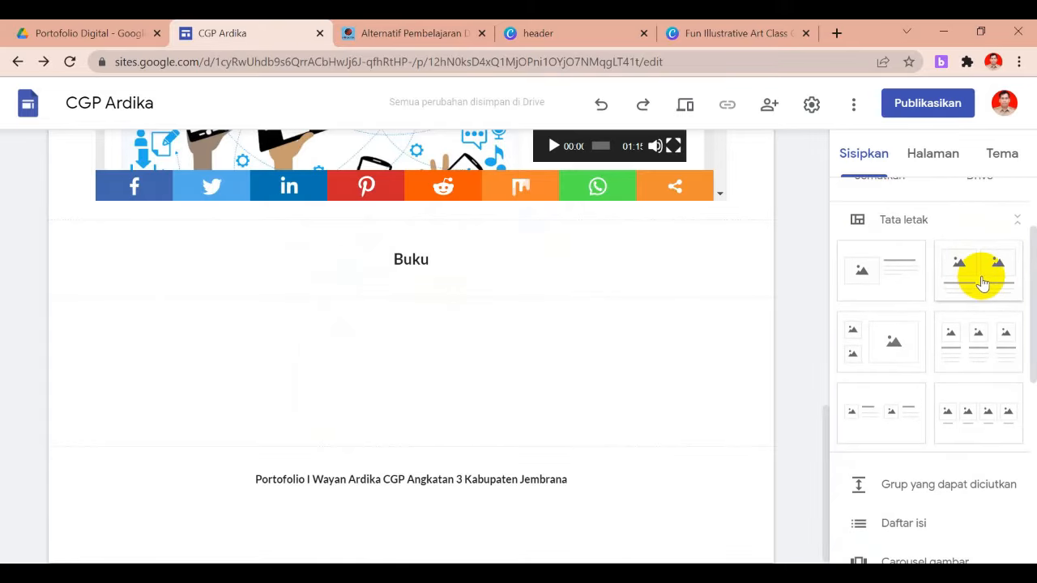
# Add a two-image layout below Buku and upload 'cover flora dan fauna' into the left slot
pyautogui.click(982, 279)
pyautogui.click(250, 302)
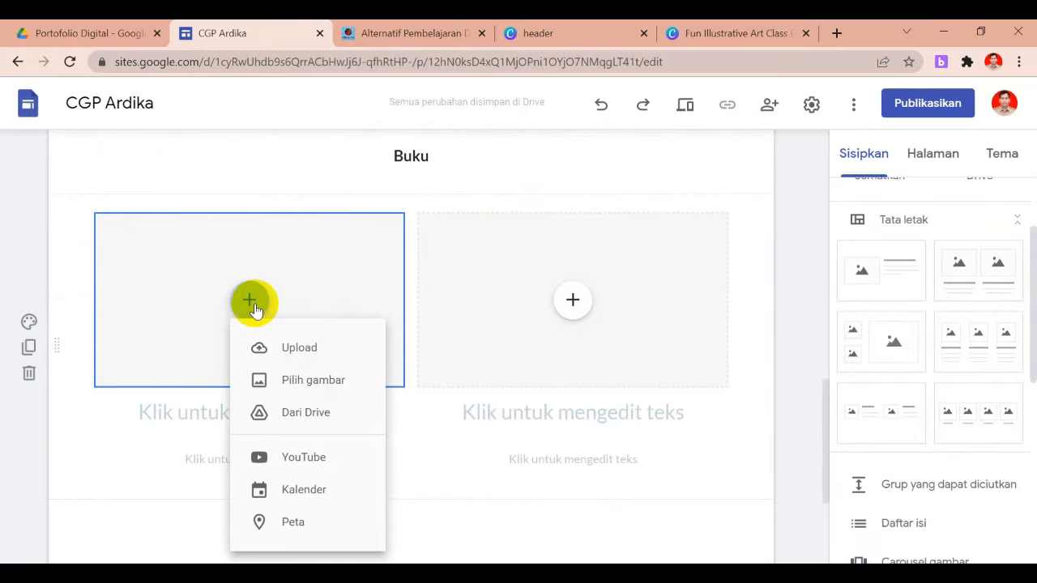
pyautogui.click(283, 350)
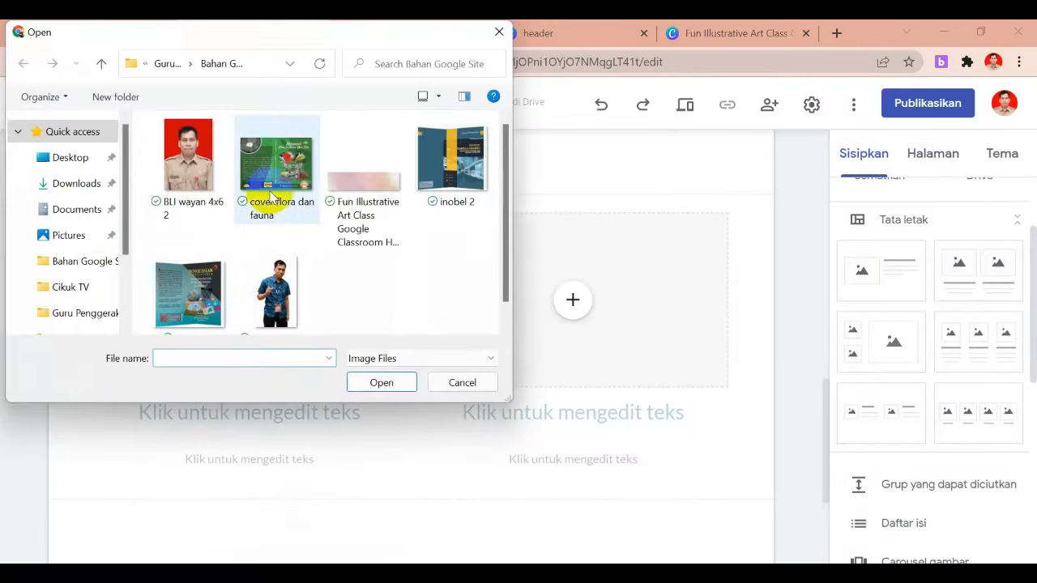
pyautogui.click(308, 203)
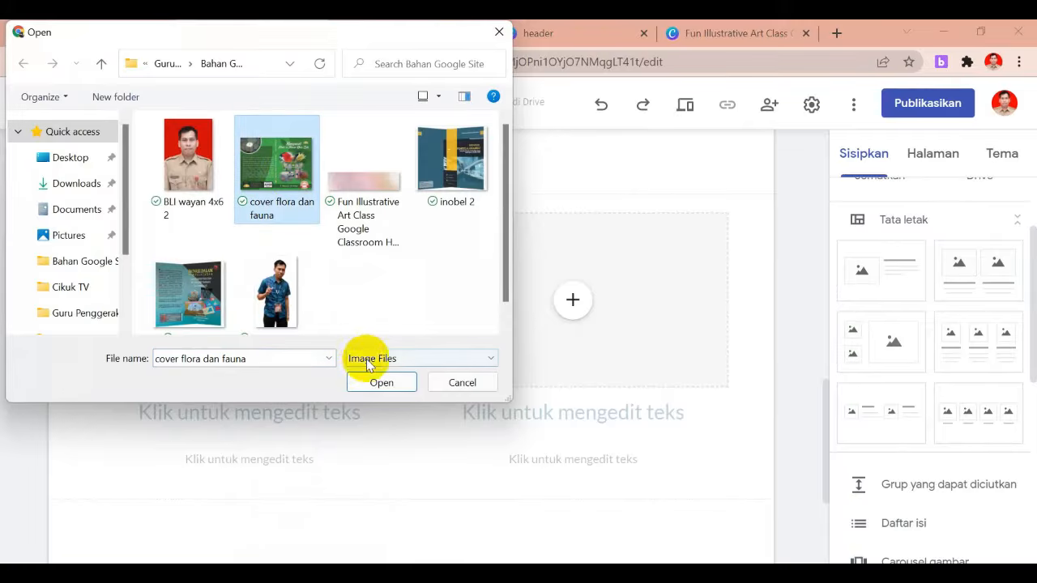
pyautogui.click(381, 383)
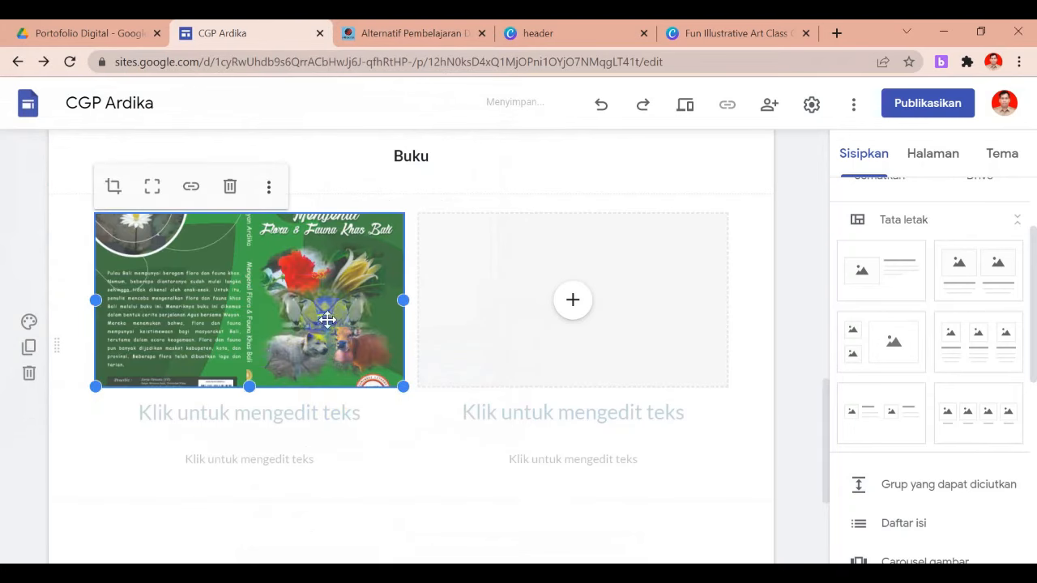
# Crop and reposition the Flora & Fauna Khas Bali cover within its frame
pyautogui.moveTo(327, 295); pyautogui.dragTo(307, 283)
pyautogui.doubleClick(323, 299)
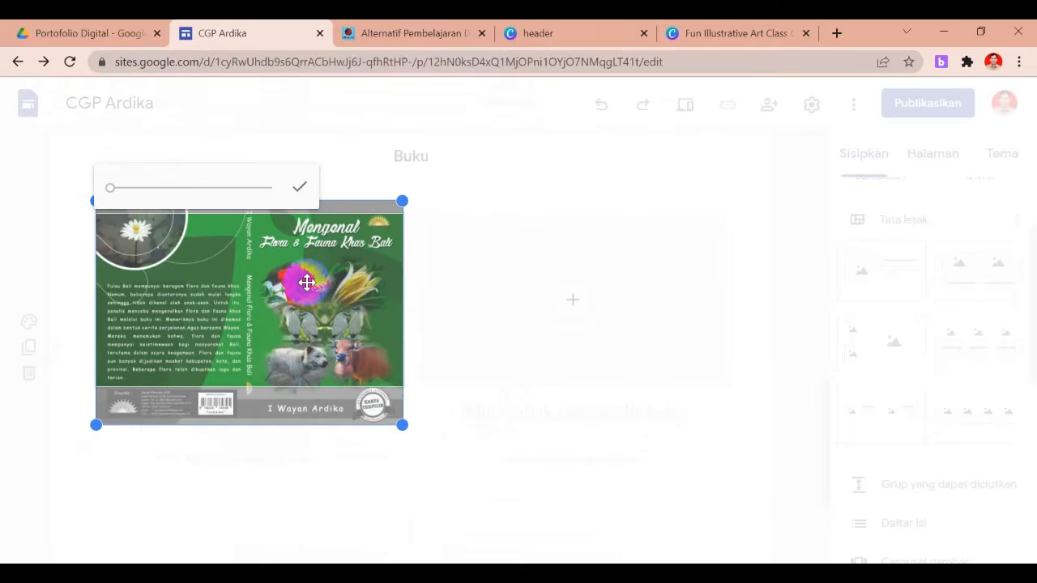
pyautogui.moveTo(306, 263)
pyautogui.mouseDown()
pyautogui.moveTo(308, 290)
pyautogui.moveTo(308, 269)
pyautogui.mouseUp()
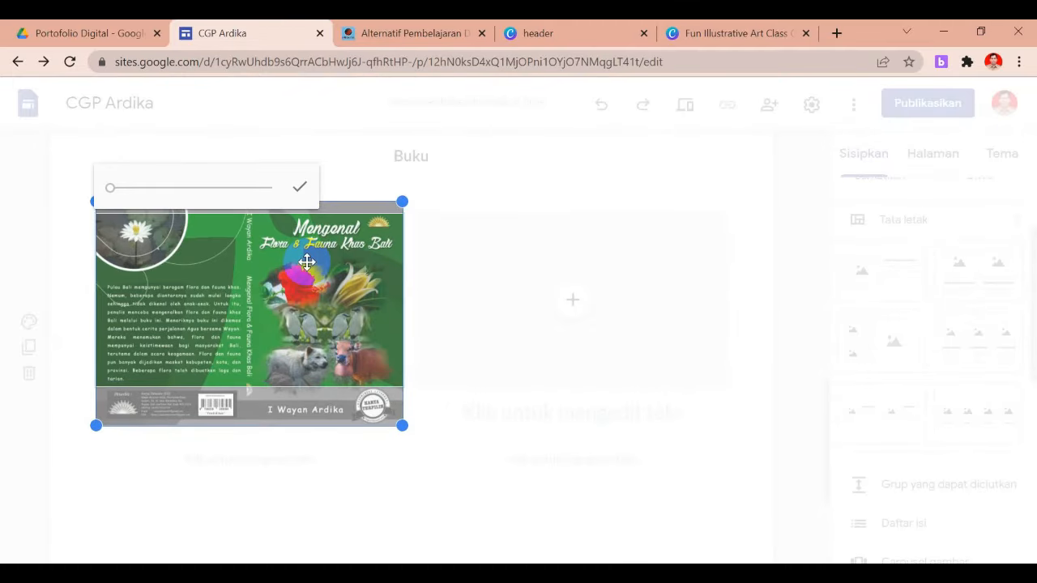
pyautogui.click(301, 187)
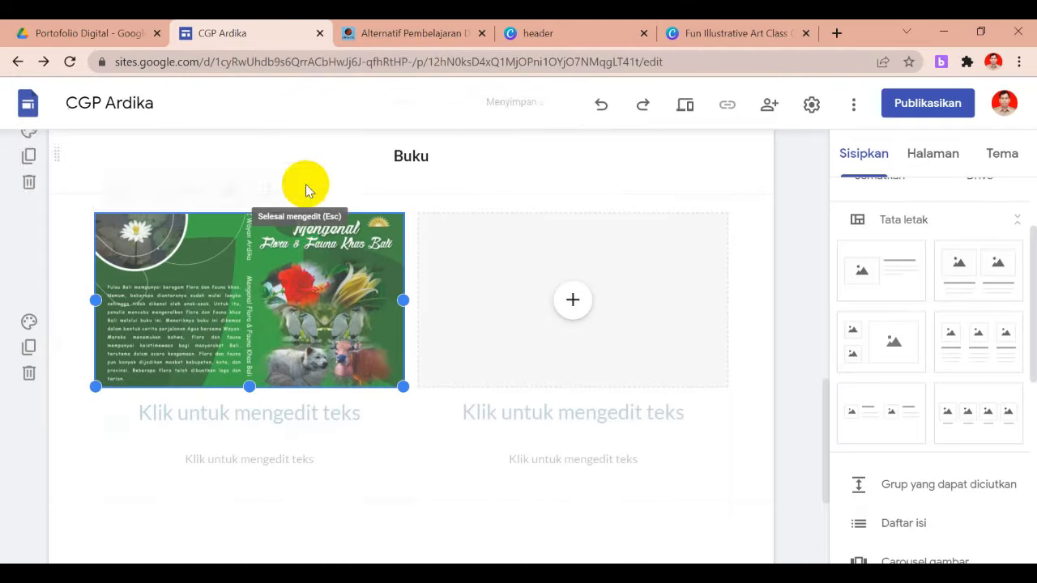
pyautogui.click(331, 434)
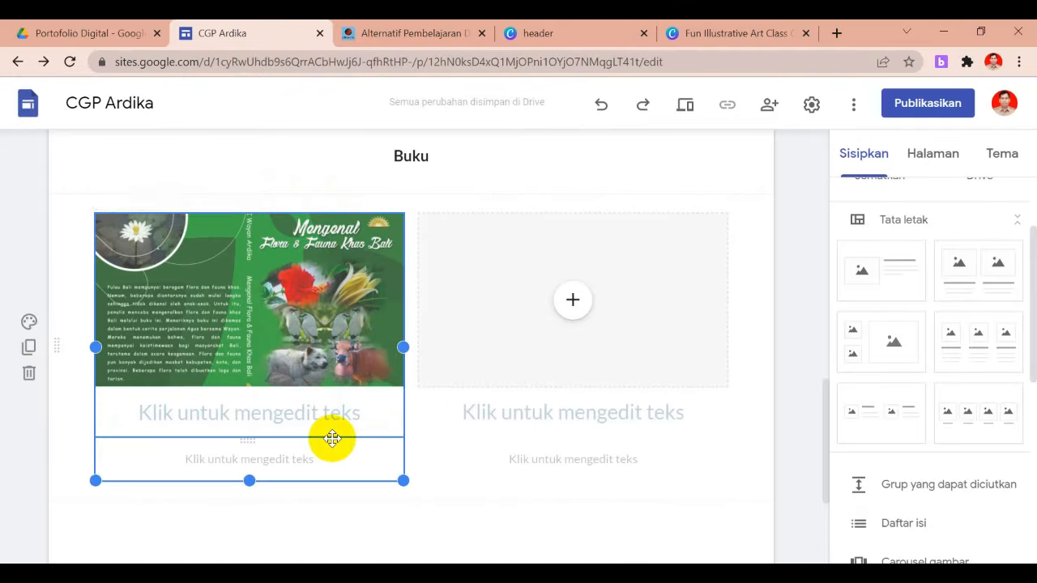
# Title the first cover 'Buku Mengenal Flora dan Fauna Khas Bali' and paste its description beneath
pyautogui.click(318, 419)
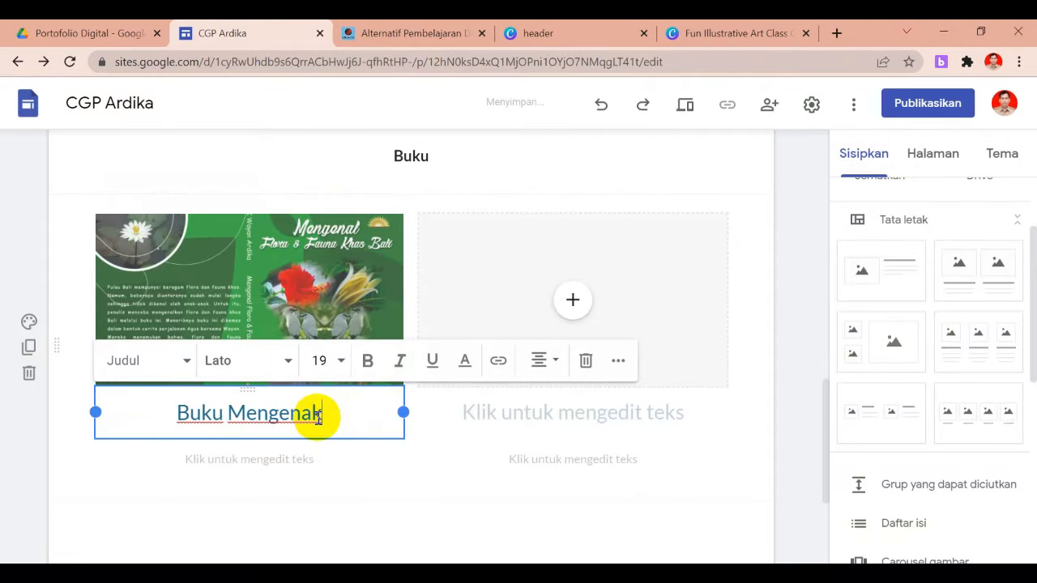
pyautogui.write('F')
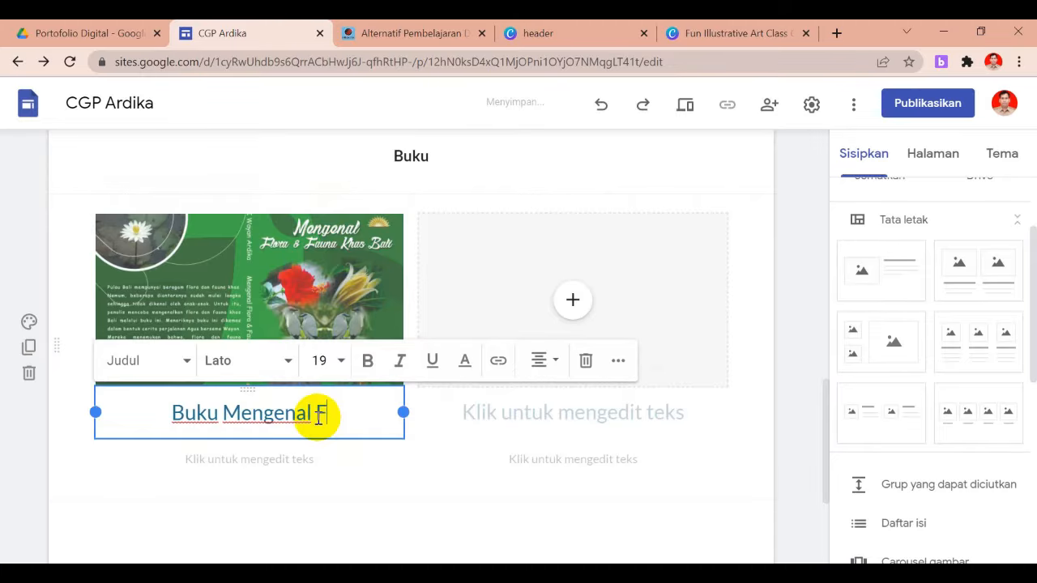
pyautogui.write('olra\\\\')
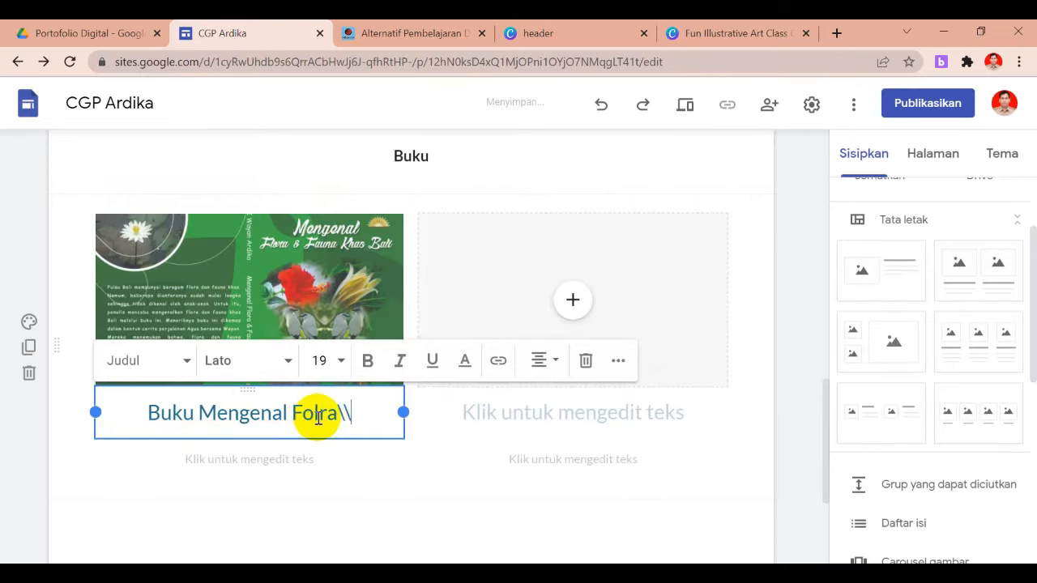
pyautogui.press('BackSpace')
pyautogui.press('BackSpace')
pyautogui.press('BackSpace')
pyautogui.write('ora dan Fauna')
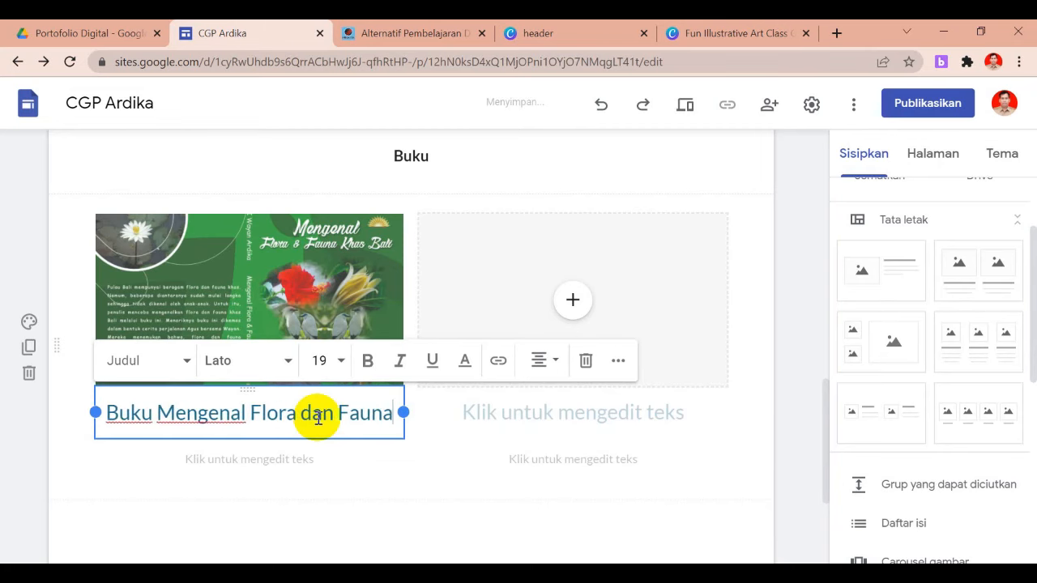
pyautogui.write(' Khas Bali')
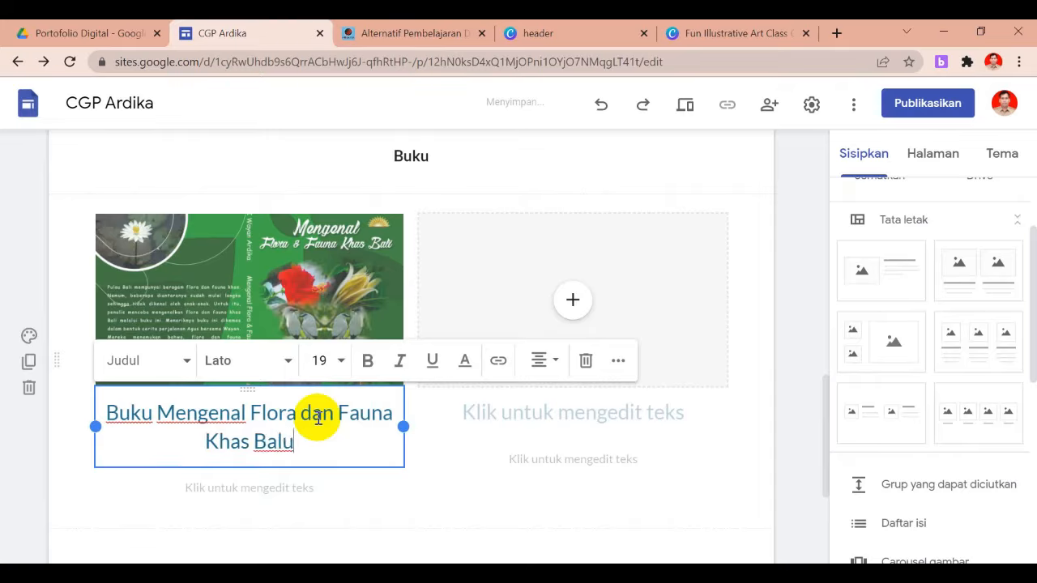
pyautogui.click(319, 488)
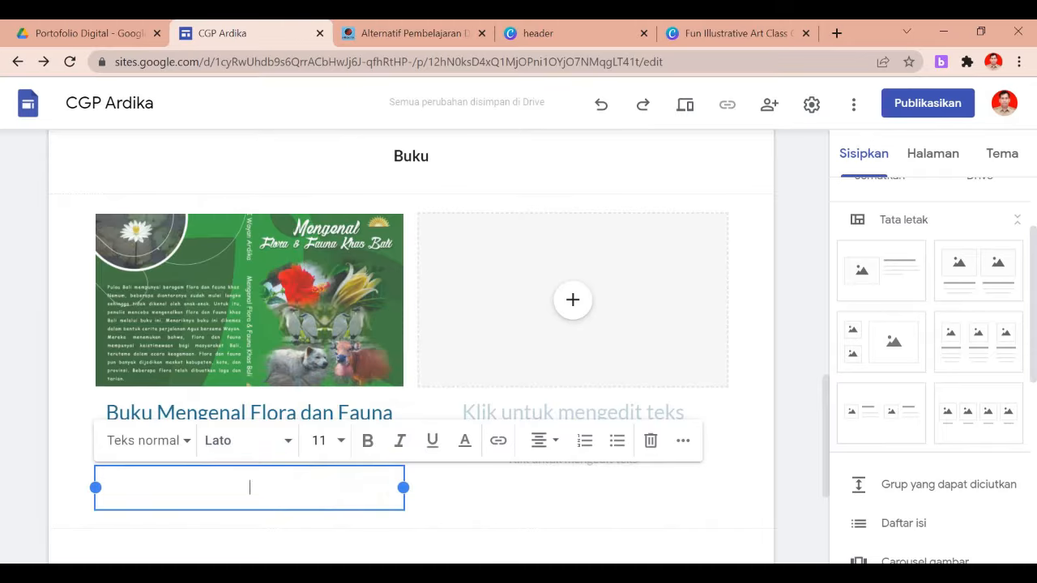
pyautogui.write('Buku ini mengisahkan perjalanan Agus dan Wayan keliling Bali sambil mengenal Flora dan Fauna Khas Bali')
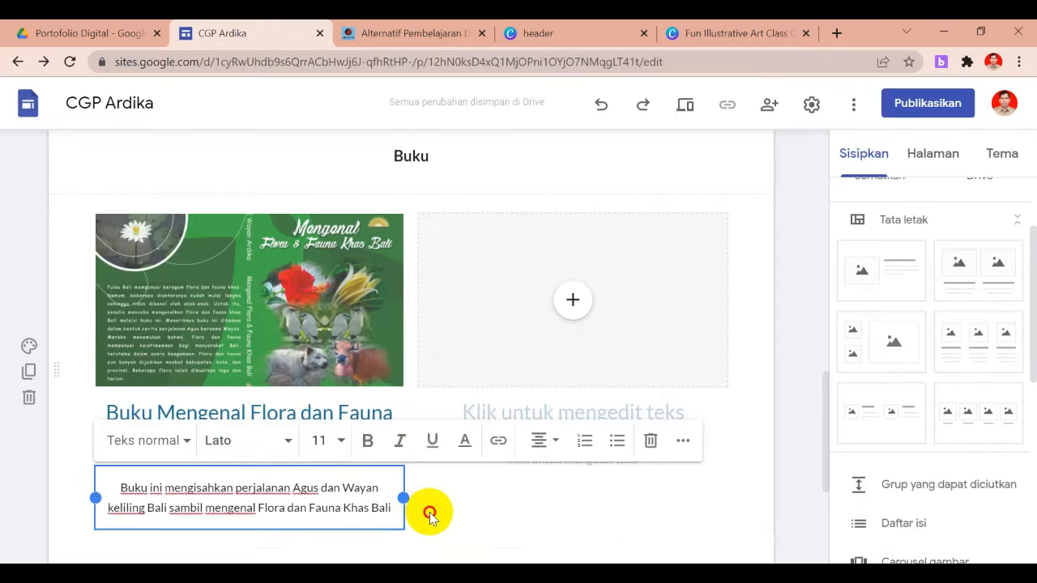
pyautogui.click(429, 515)
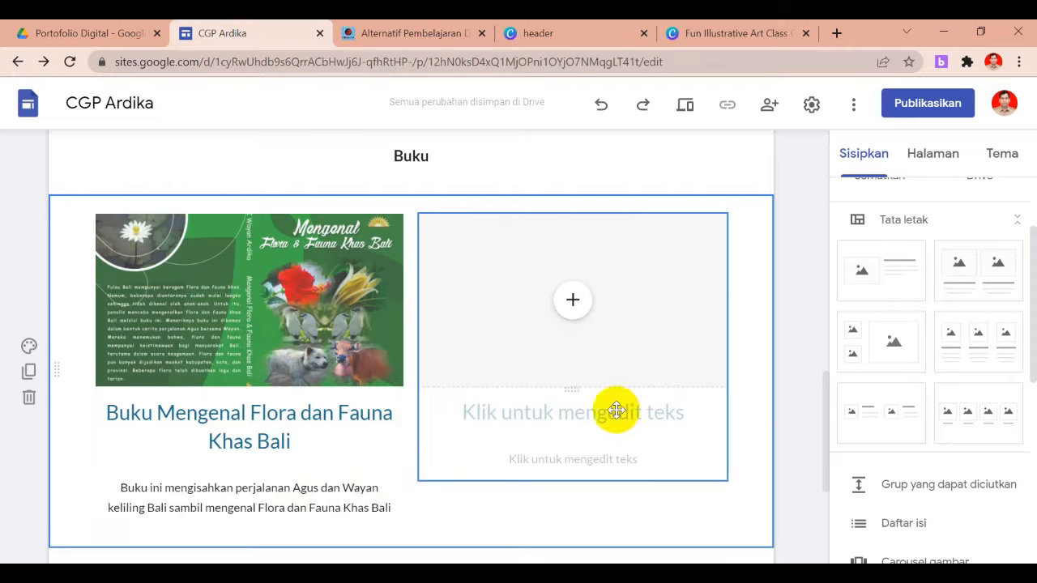
# Upload the Inovasi Dalam Pembelajaran cover into the right image slot and crop it
pyautogui.click(577, 307)
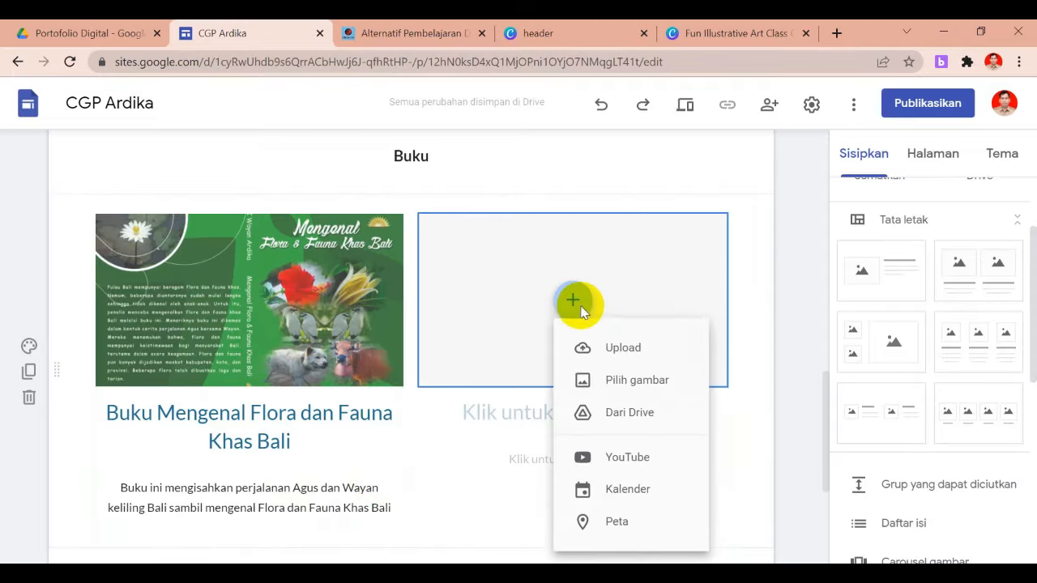
pyautogui.click(624, 348)
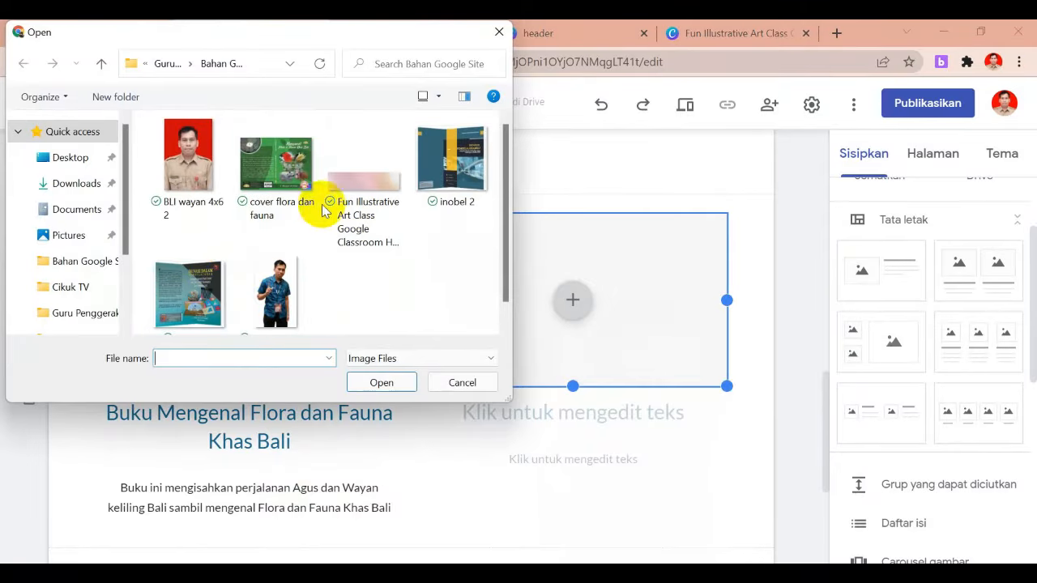
pyautogui.click(208, 300)
pyautogui.click(382, 382)
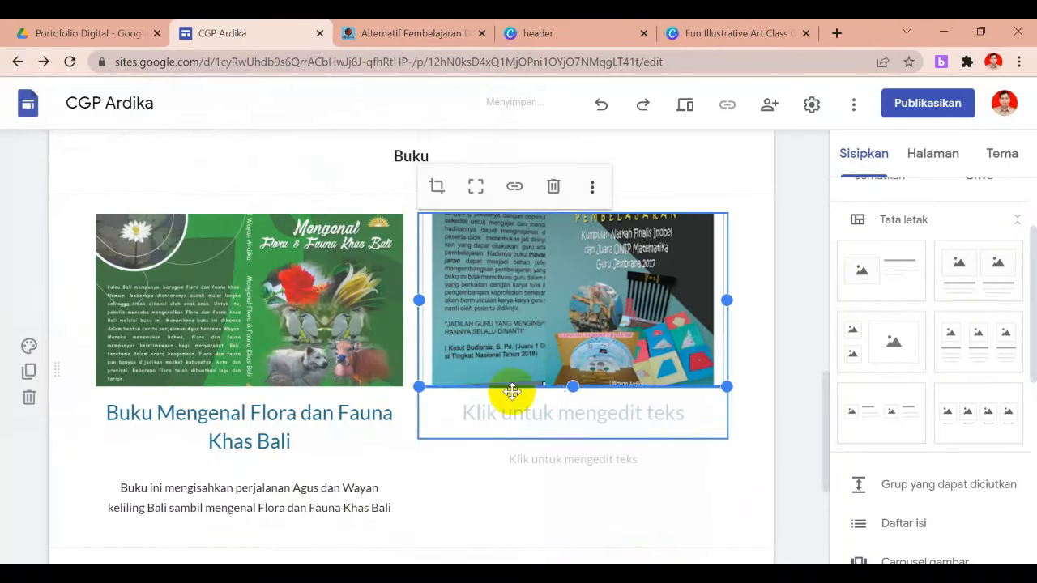
pyautogui.doubleClick(608, 292)
pyautogui.moveTo(604, 268); pyautogui.dragTo(608, 321)
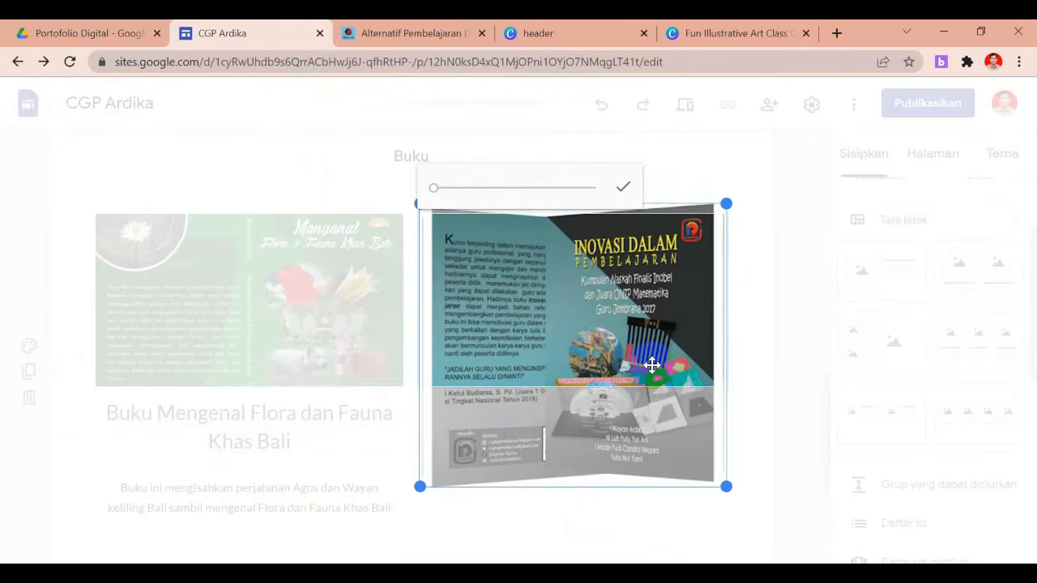
pyautogui.click(761, 349)
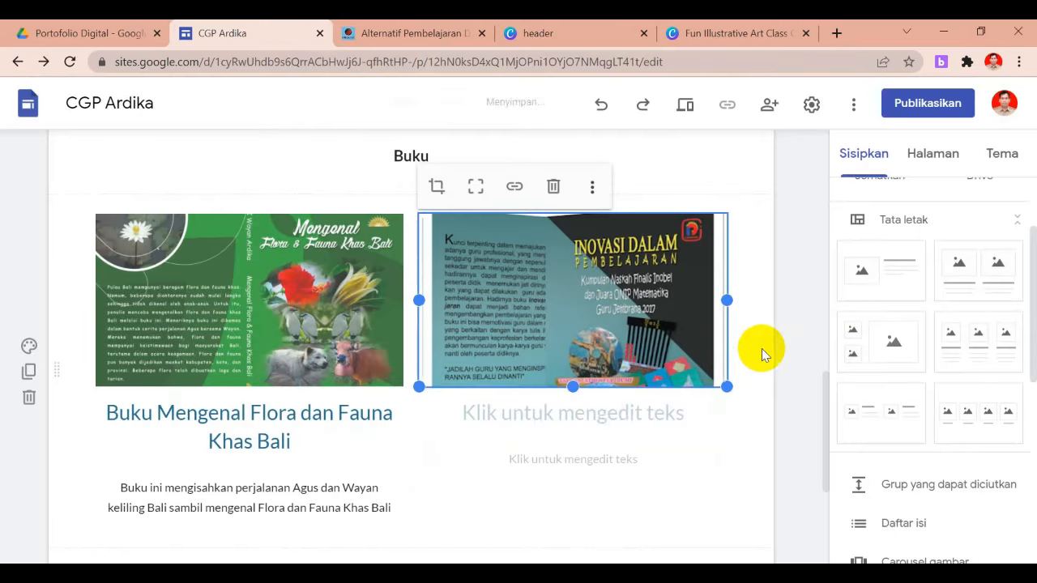
pyautogui.click(586, 419)
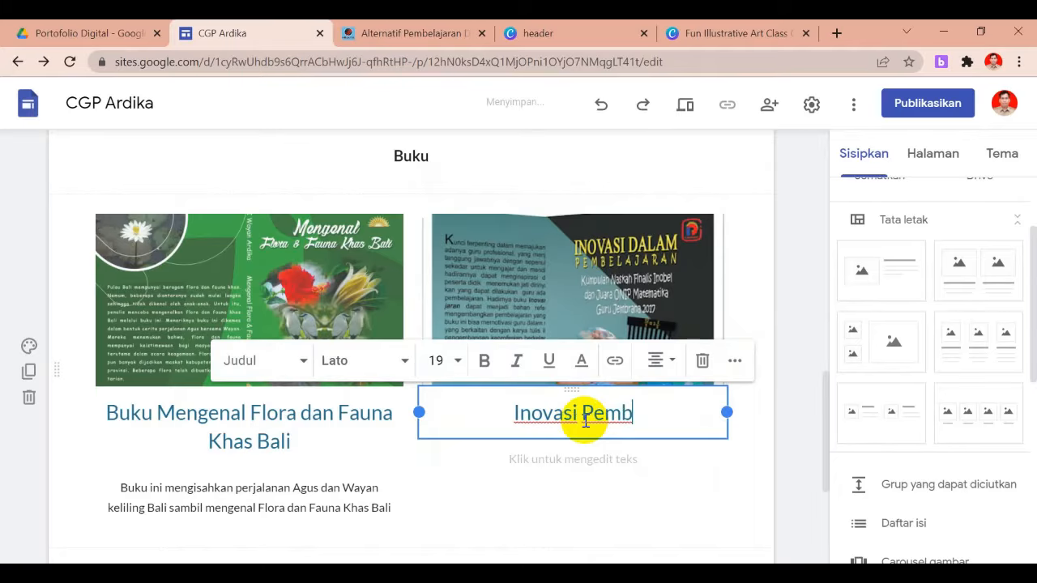
# Finish the caption 'Inovasi Pembelajaran' and add placeholder description 'bbbbb' beneath it
pyautogui.write('ran')
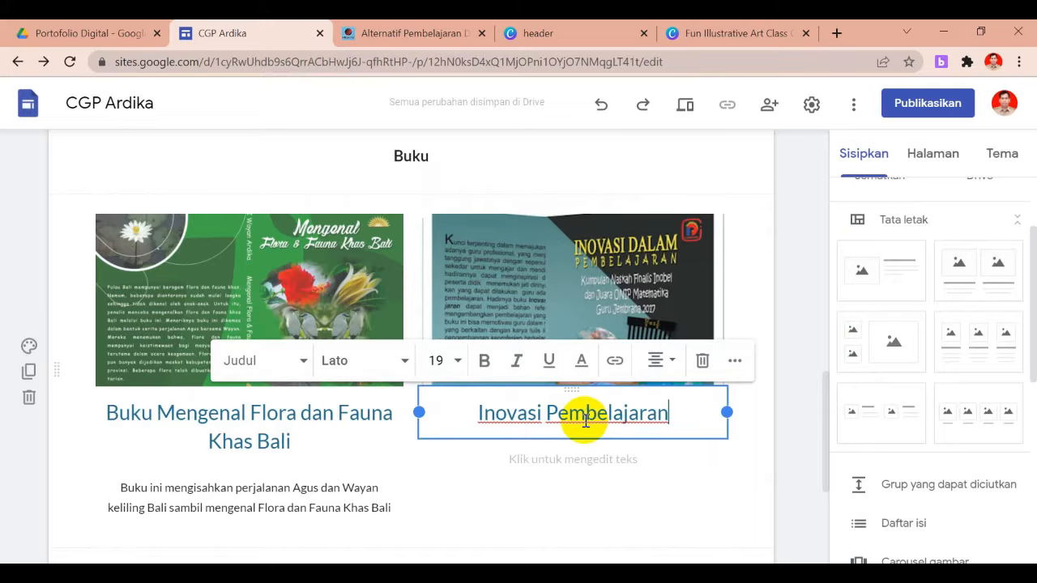
pyautogui.click(579, 460)
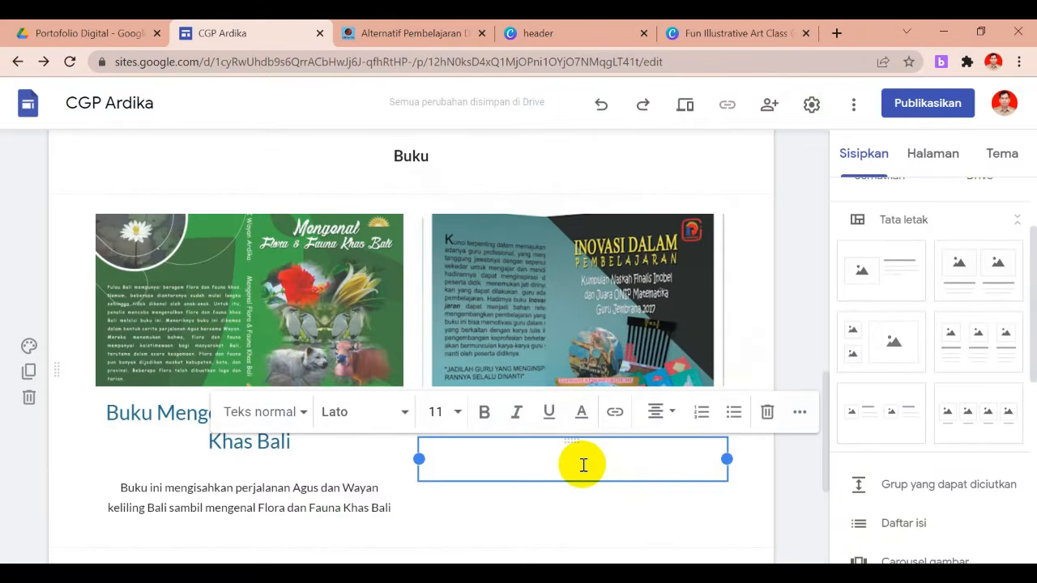
pyautogui.write('bbbbb')
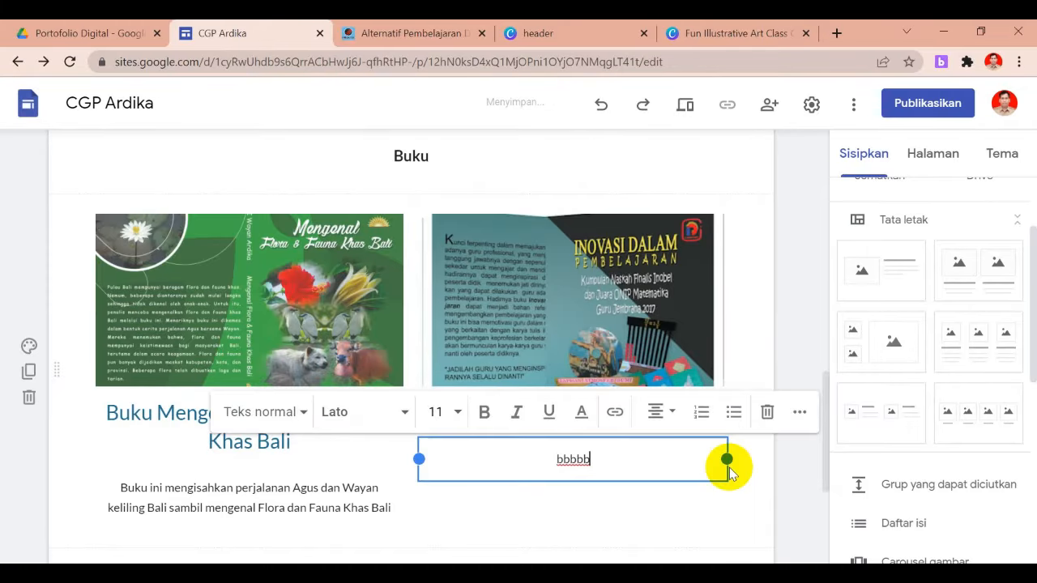
pyautogui.click(743, 478)
pyautogui.click(802, 382)
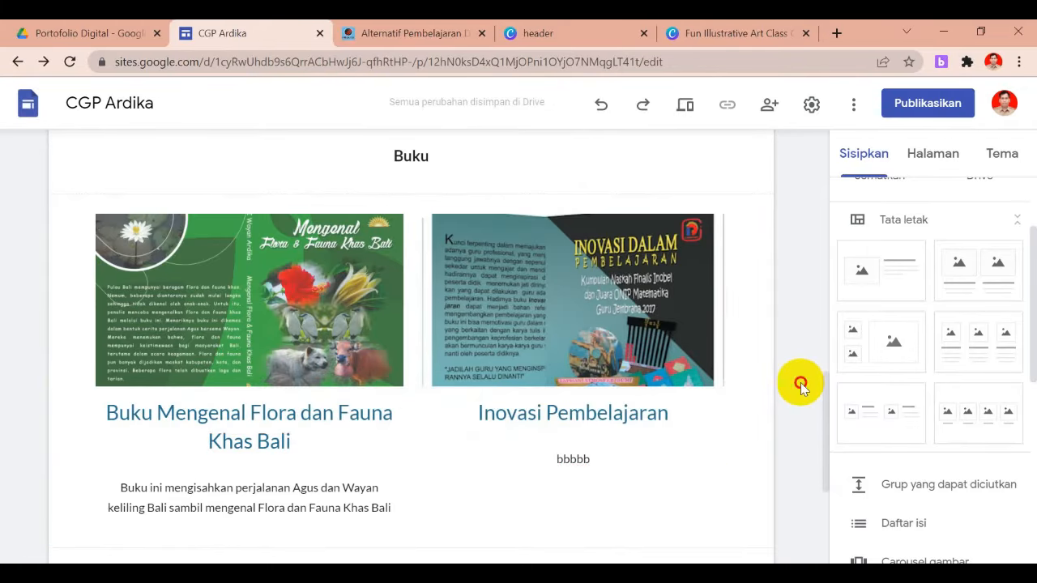
pyautogui.moveTo(826, 410); pyautogui.dragTo(834, 440)
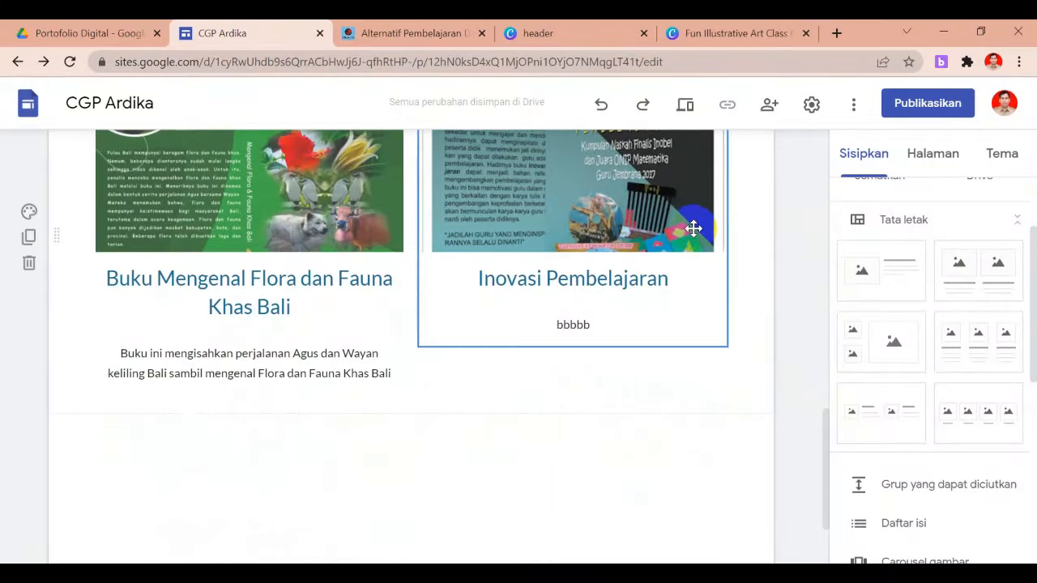
pyautogui.click(687, 112)
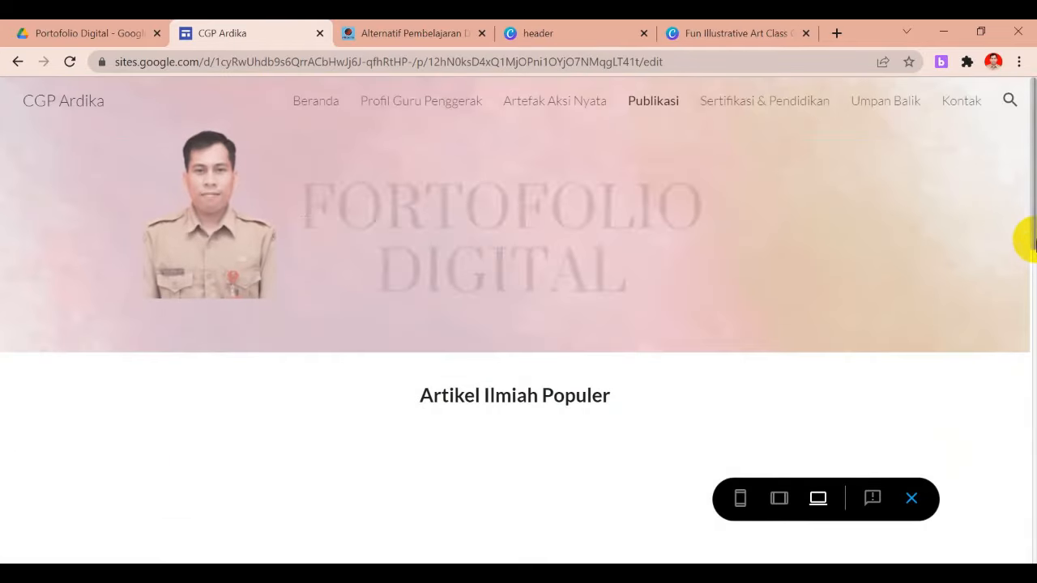
pyautogui.moveTo(1035, 257); pyautogui.dragTo(1033, 291)
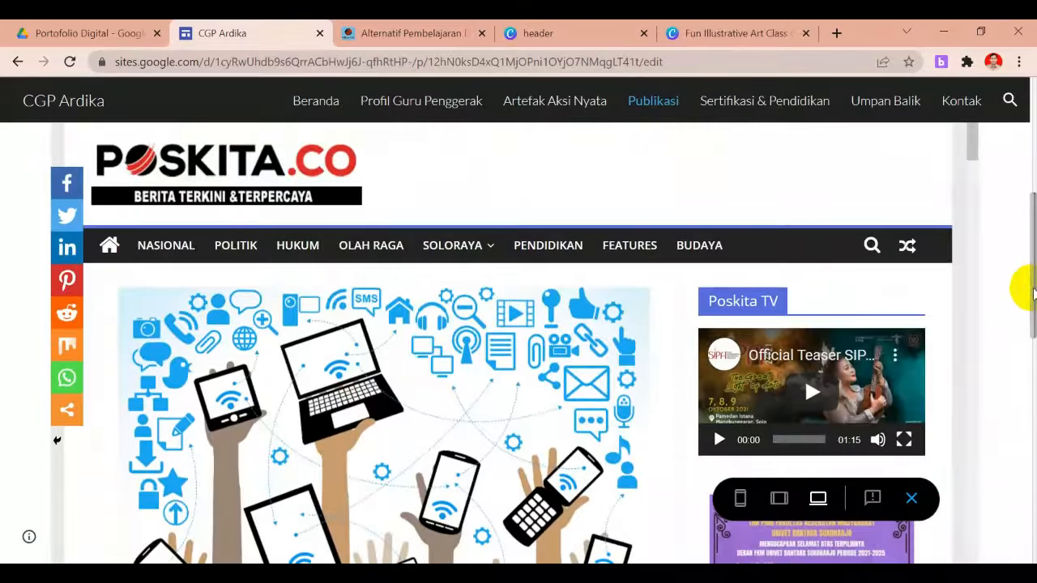
pyautogui.click(911, 499)
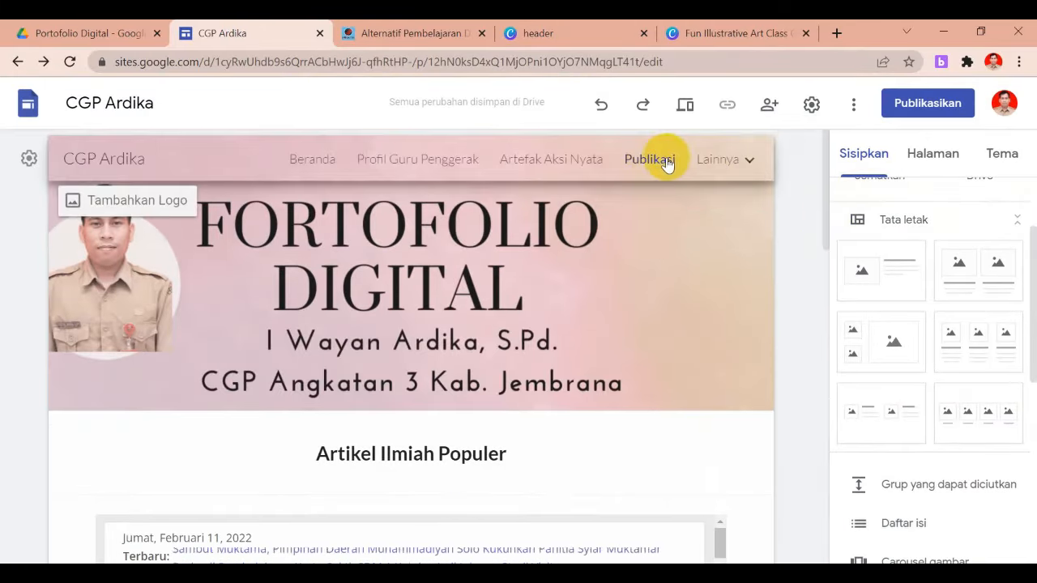
# Open the Sertifikasi & Pendidikan page under Lainnya and delete its header title
pyautogui.moveTo(693, 167)
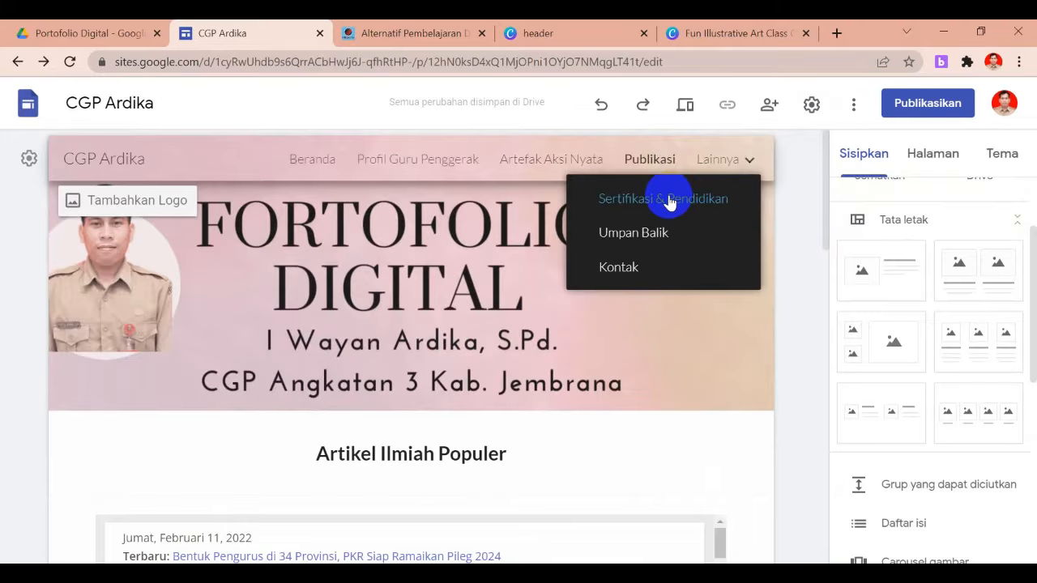
pyautogui.click(670, 198)
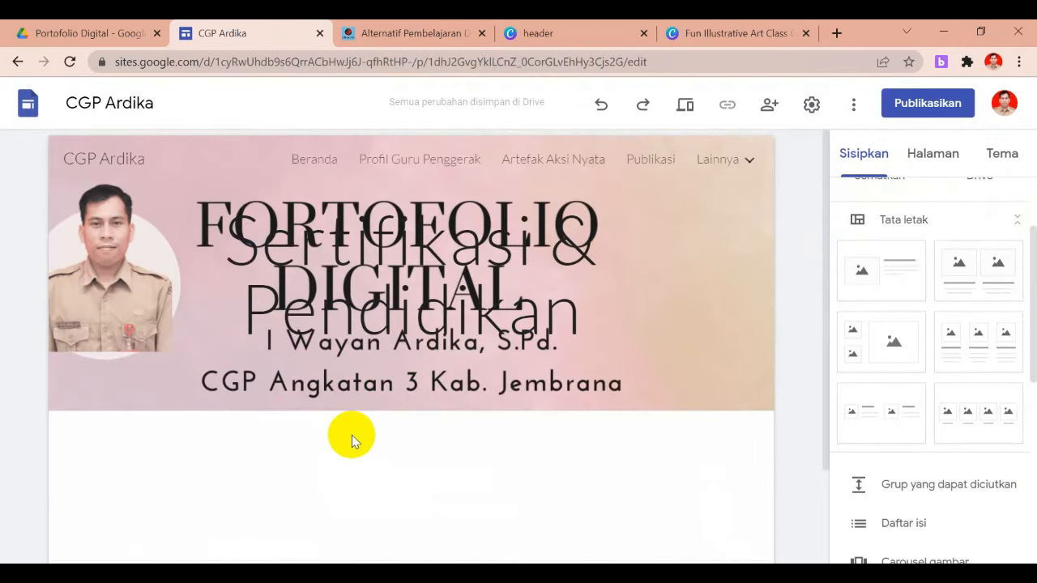
pyautogui.click(505, 319)
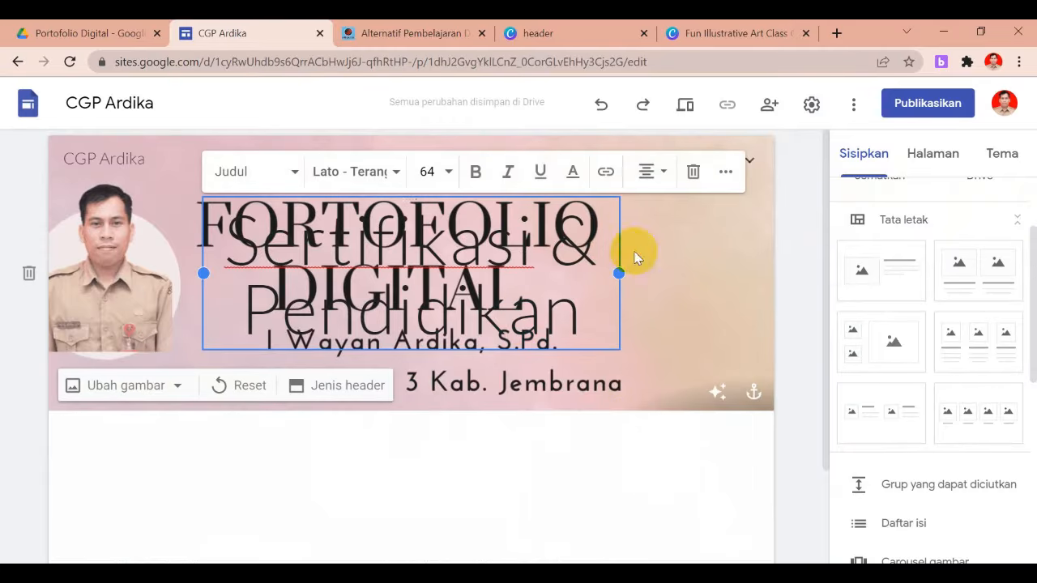
pyautogui.click(695, 173)
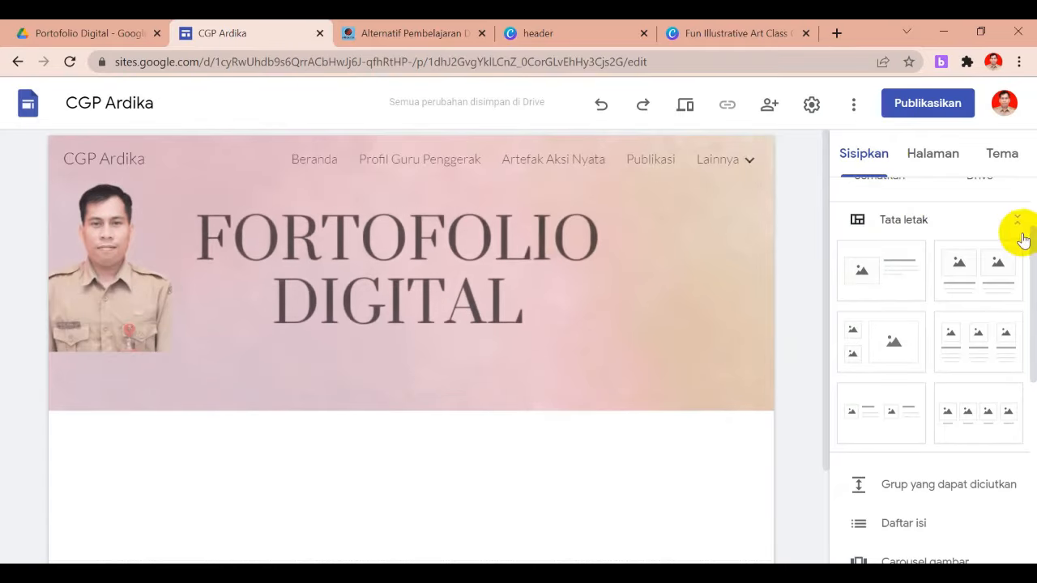
pyautogui.scroll(2, 1021, 260)
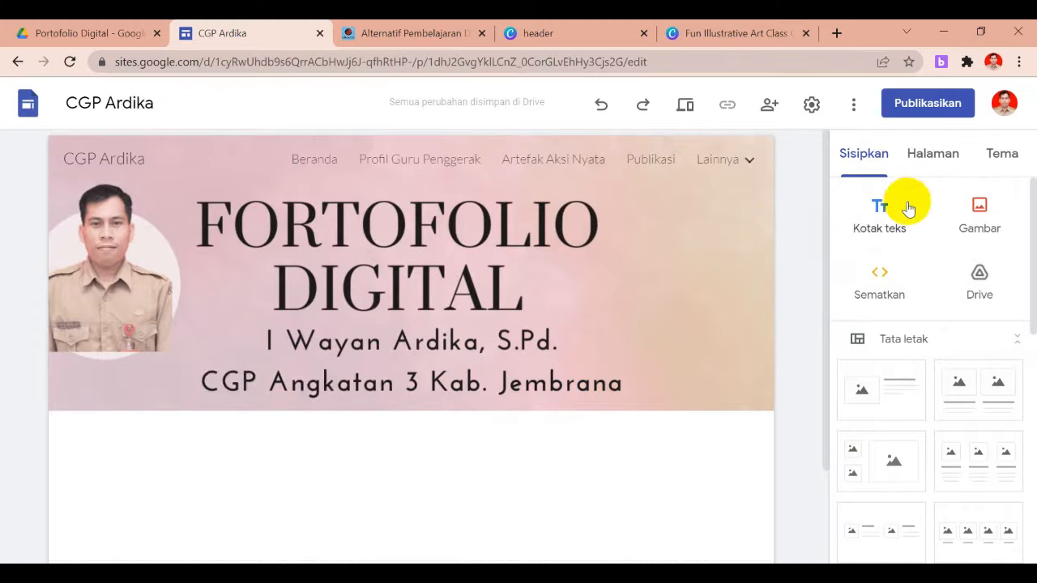
# Add a bold, 14-point, centred 'Sertifikasi' heading text box below the header
pyautogui.click(878, 211)
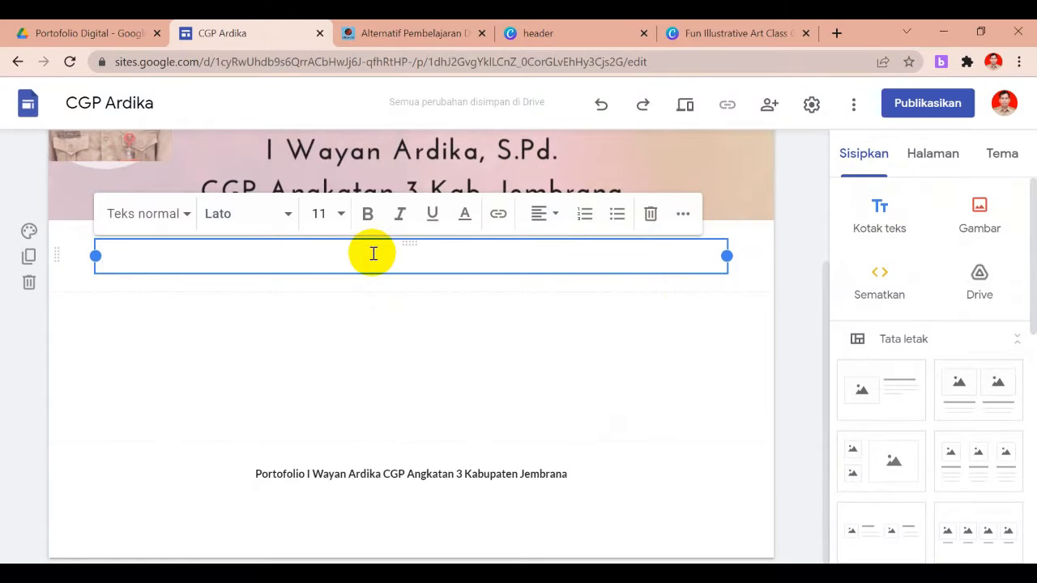
pyautogui.write('Sertifikasi')
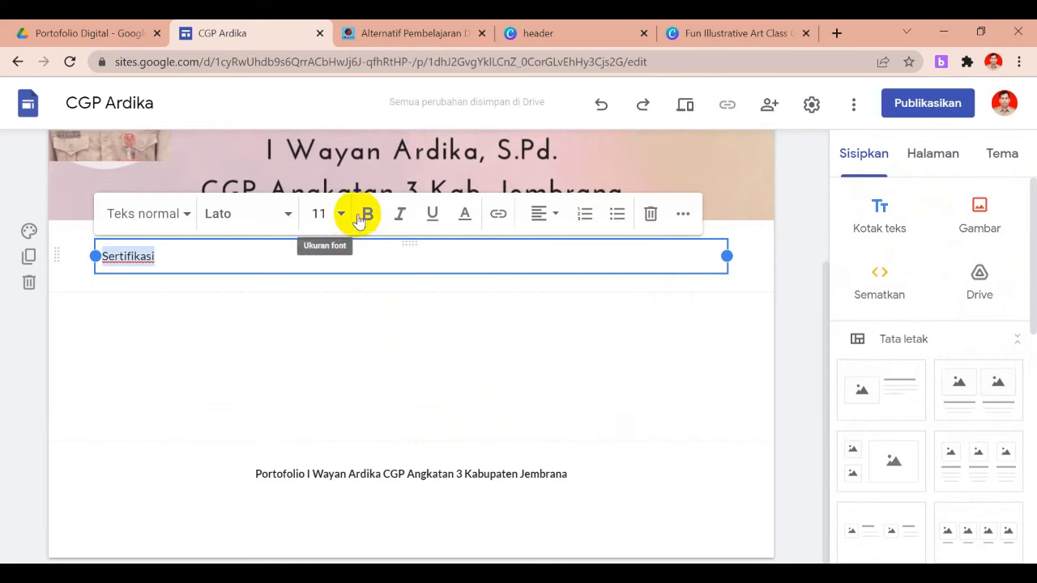
pyautogui.click(365, 217)
pyautogui.click(345, 217)
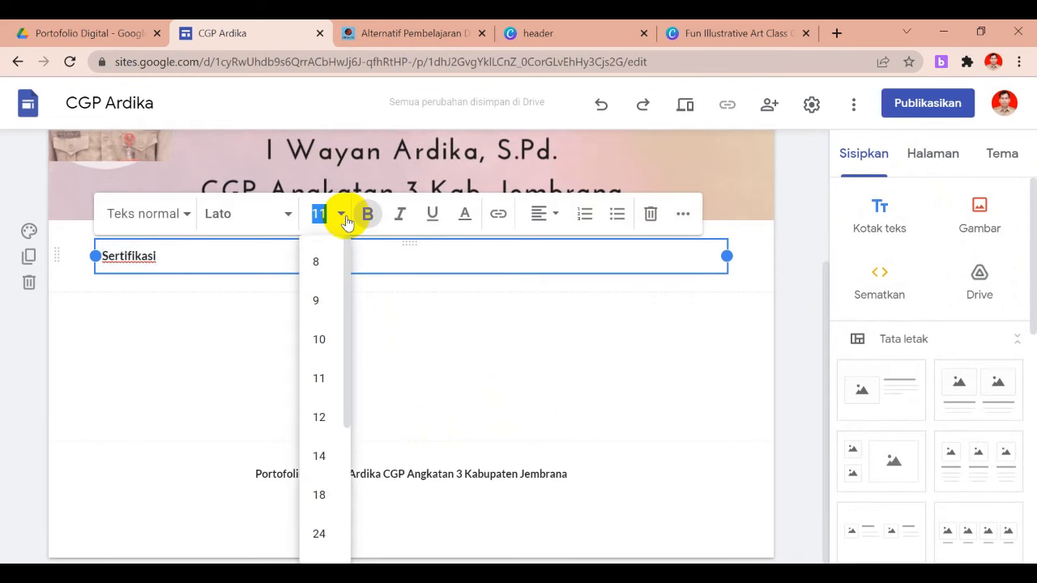
pyautogui.click(322, 462)
pyautogui.click(541, 221)
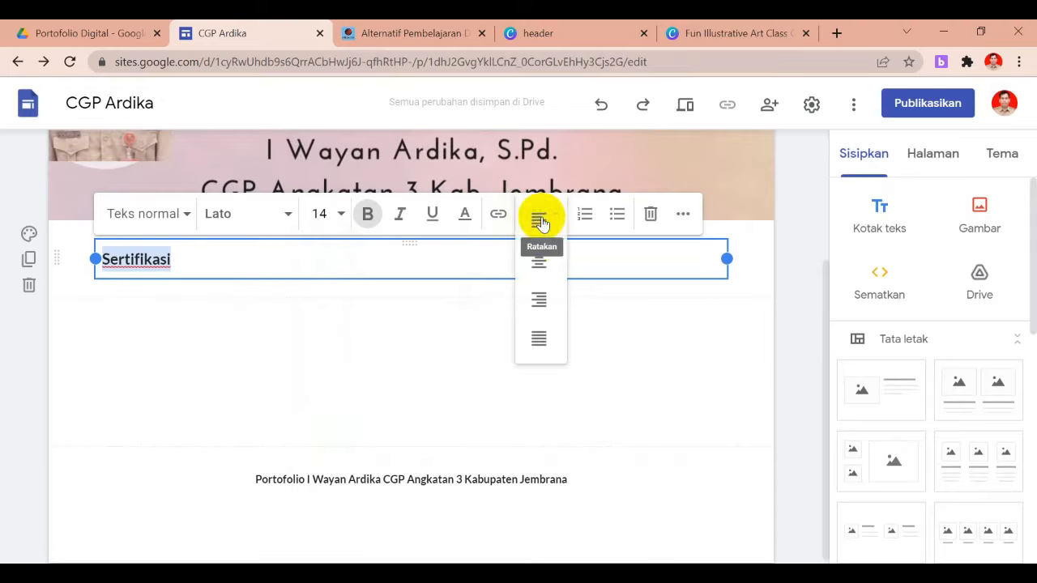
pyautogui.click(541, 267)
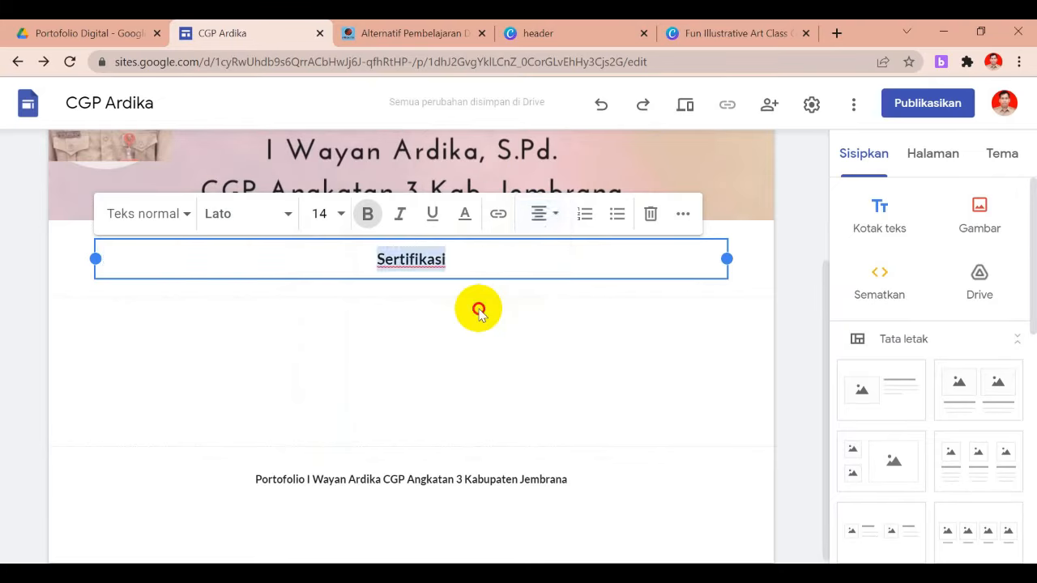
pyautogui.click(479, 311)
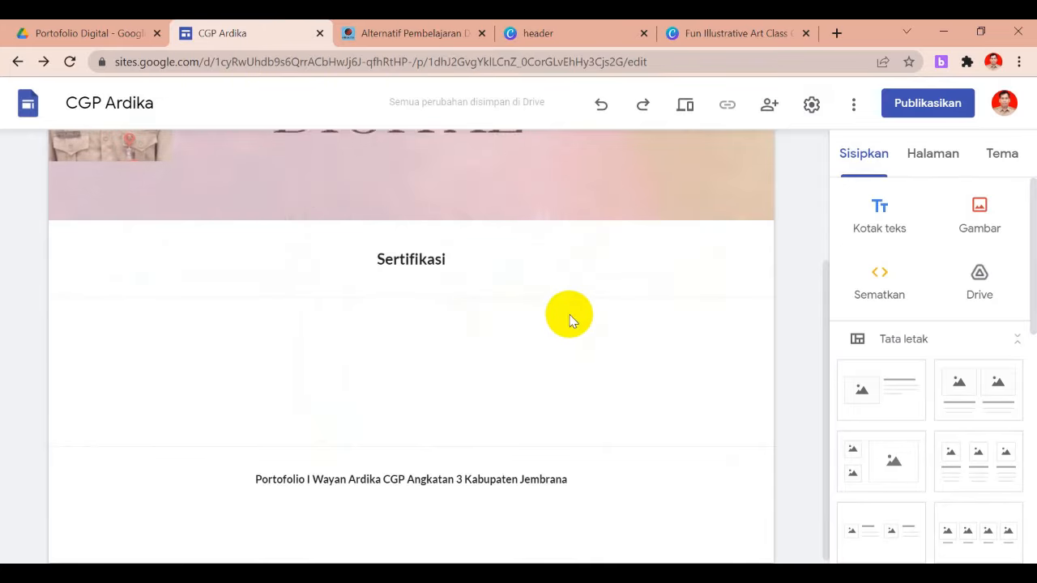
# Open the Drive file picker from the Insert panel and view Shared with me
pyautogui.click(981, 291)
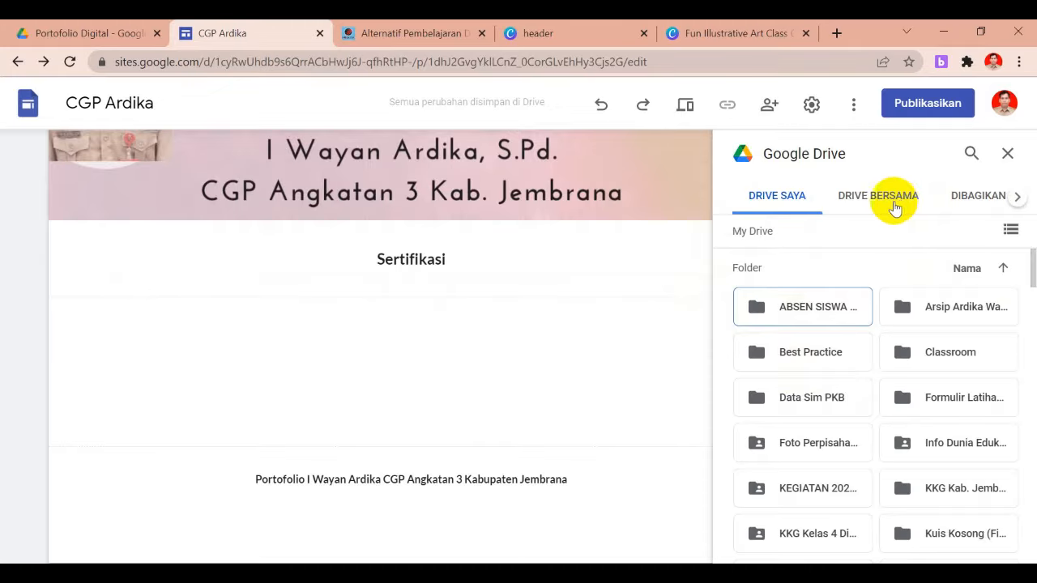
pyautogui.click(963, 204)
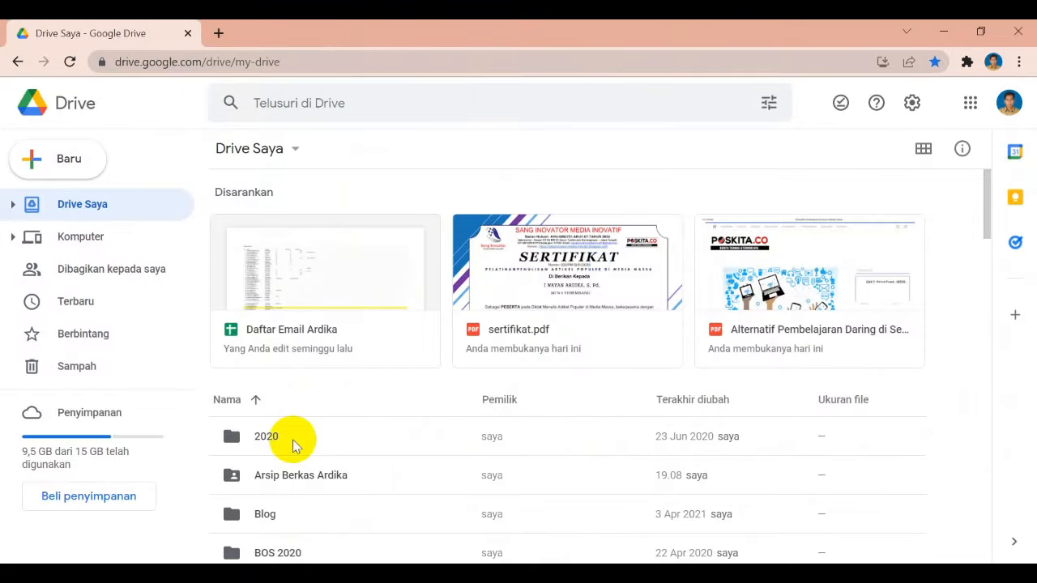
# Share the Blog folder with the school account as Editor, then return to Sites
pyautogui.click(278, 519)
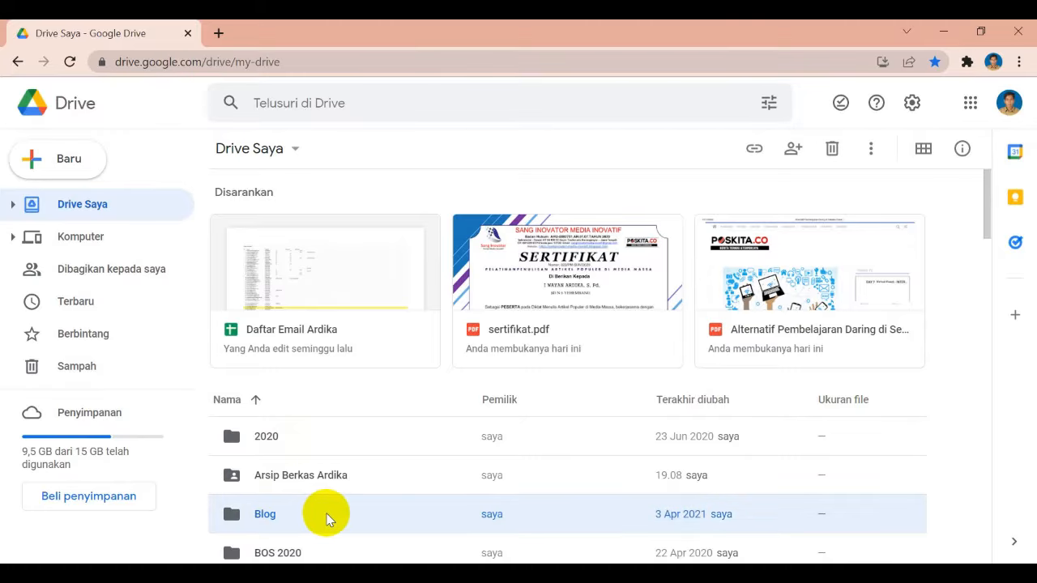
pyautogui.click(792, 150)
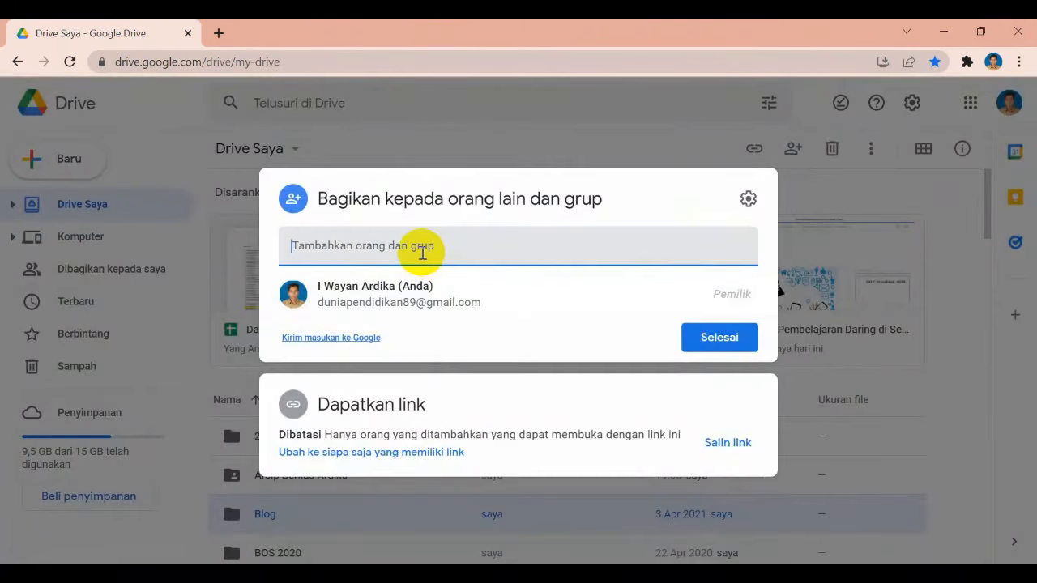
pyautogui.click(422, 253)
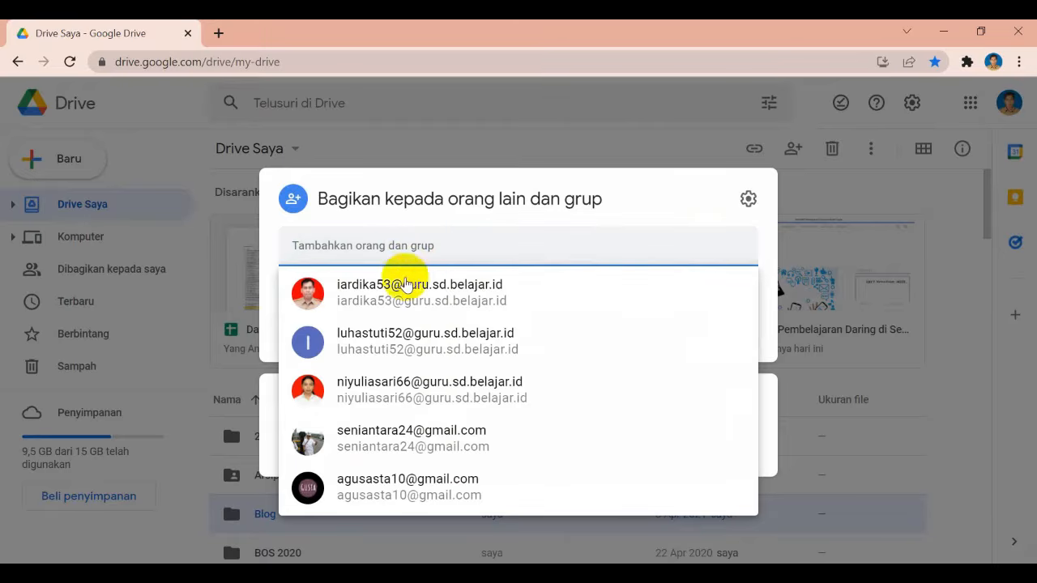
pyautogui.click(379, 305)
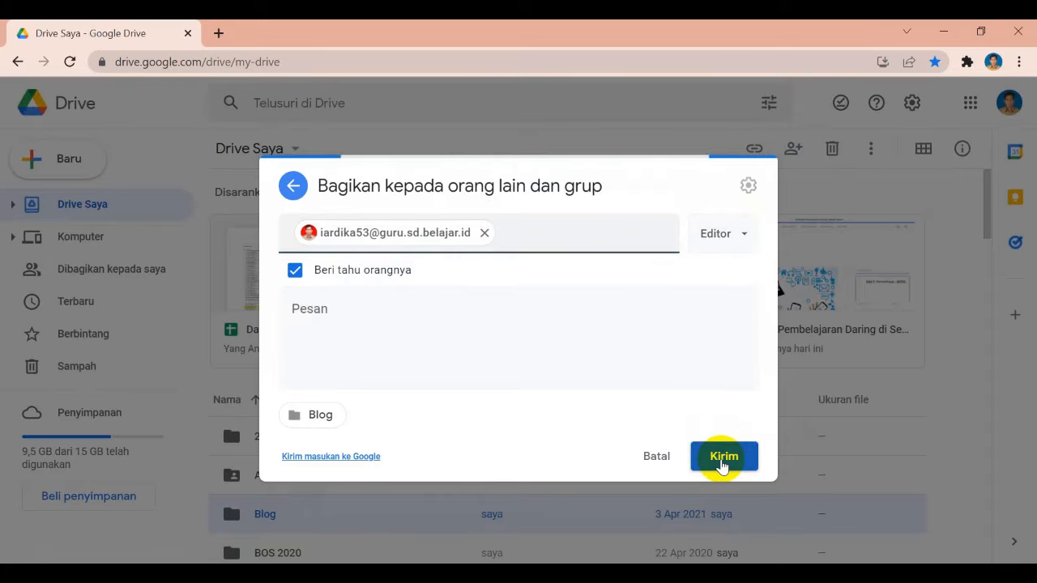
pyautogui.click(723, 464)
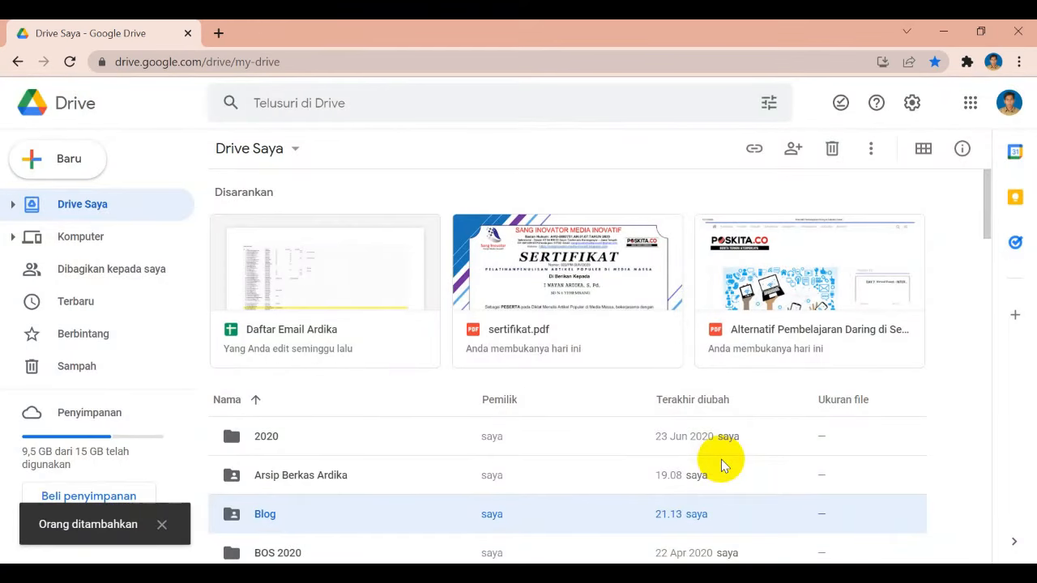
pyautogui.moveTo(573, 563)
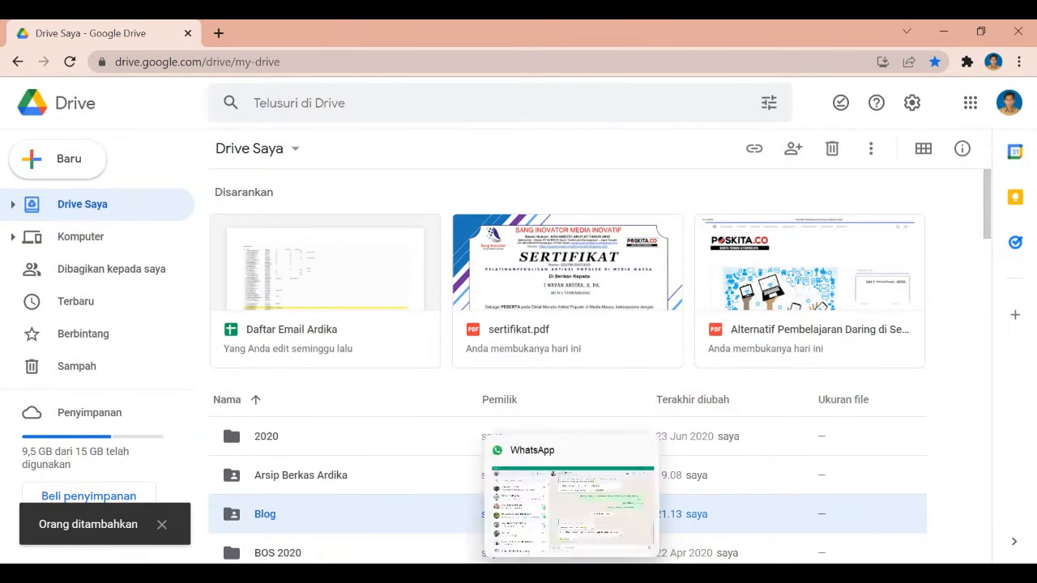
pyautogui.click(417, 510)
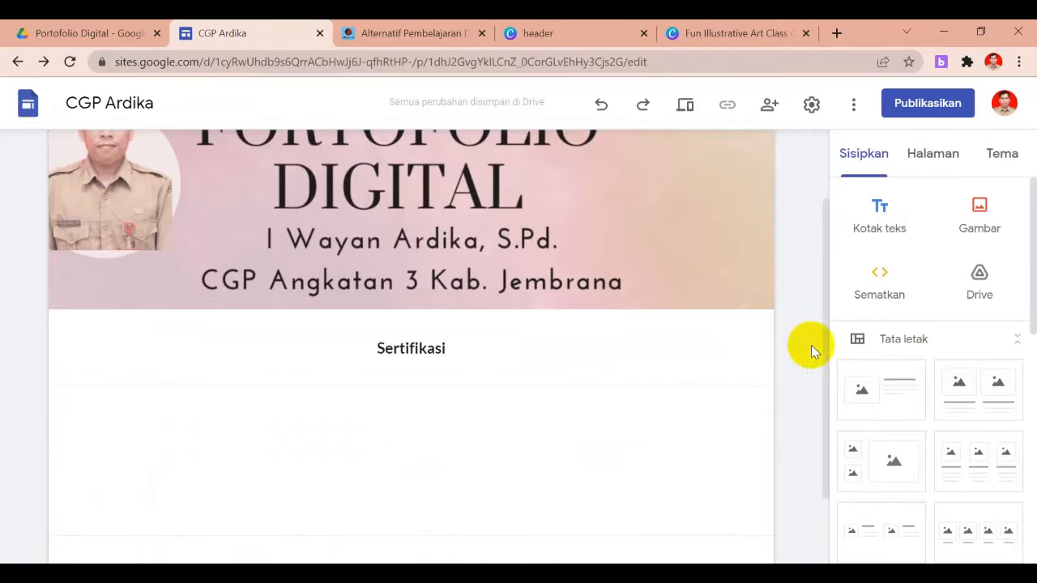
# Open the Drive picker and browse Shared with me, the Blog folder and shared drives
pyautogui.click(981, 292)
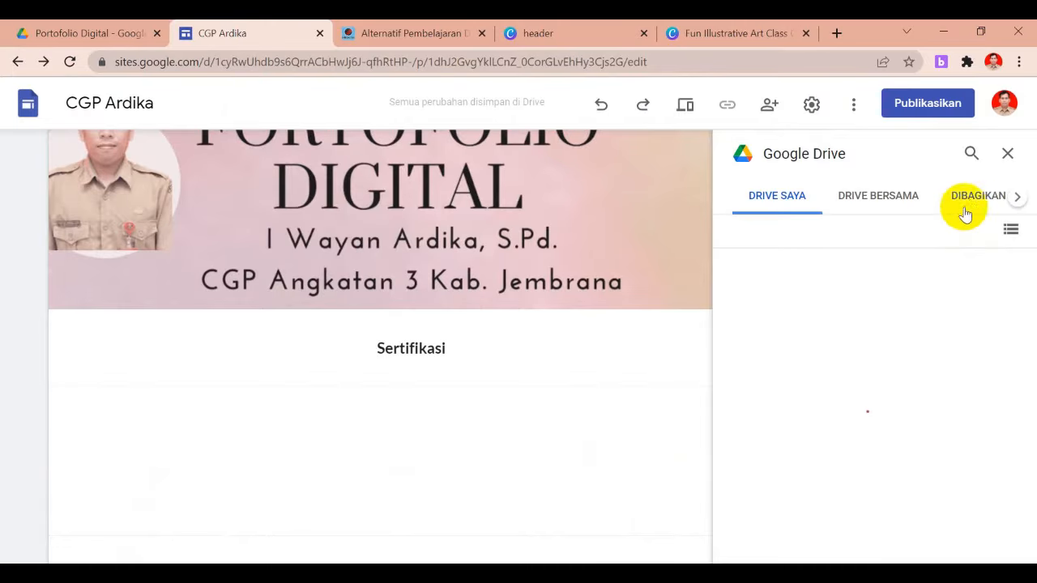
pyautogui.click(972, 202)
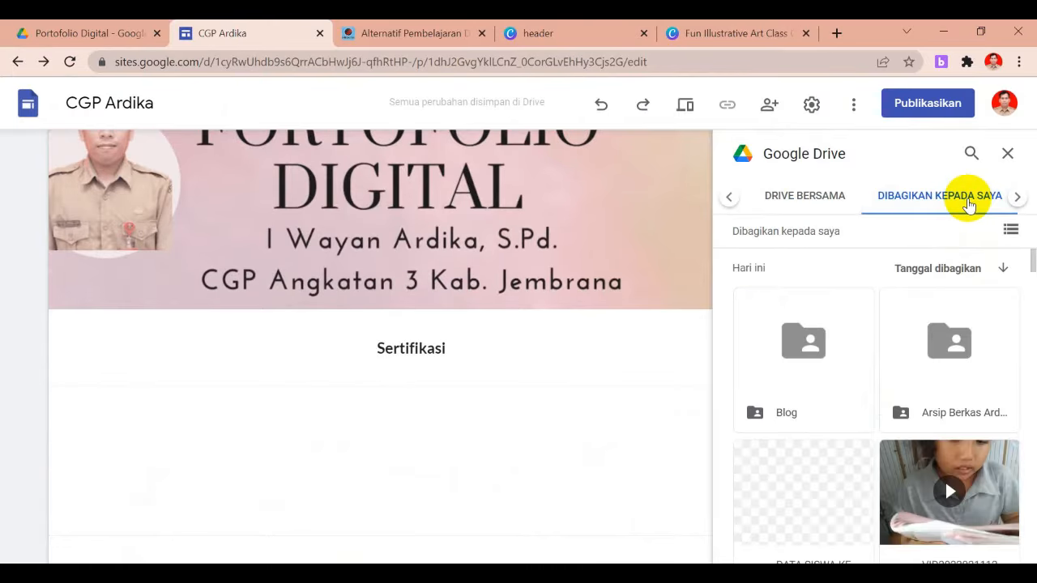
pyautogui.doubleClick(814, 347)
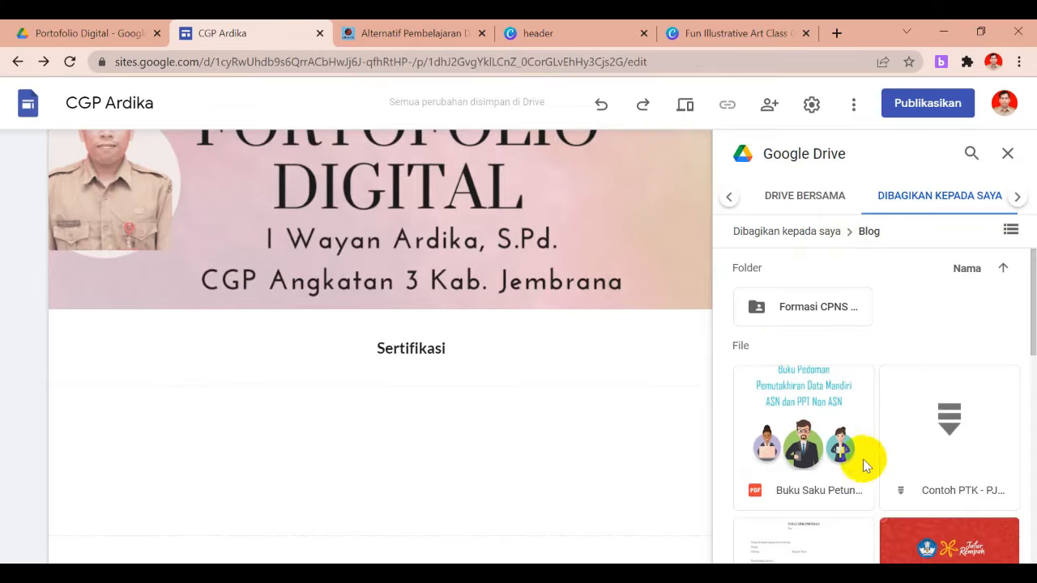
pyautogui.click(811, 205)
pyautogui.click(909, 201)
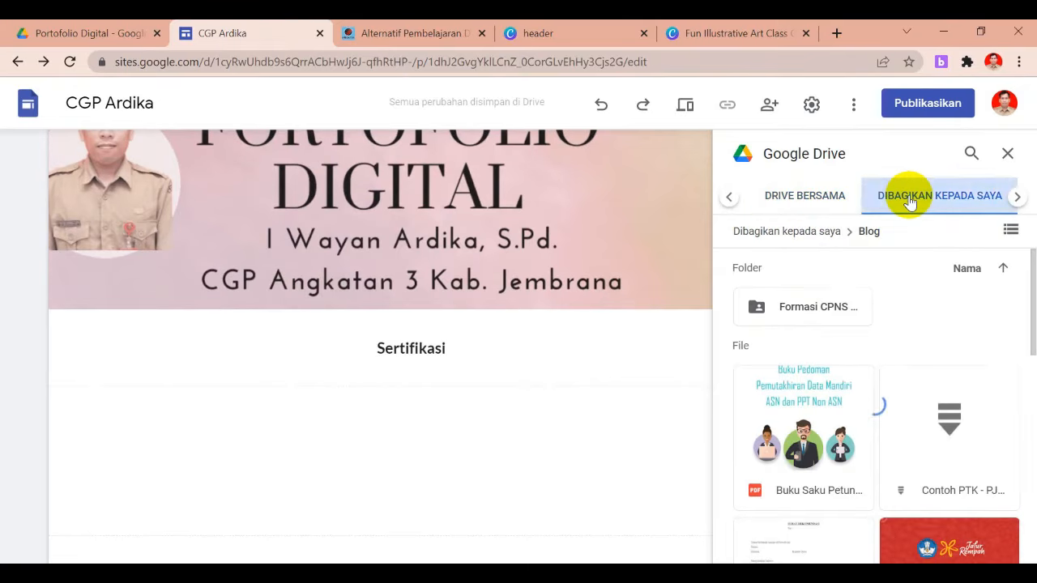
pyautogui.click(803, 232)
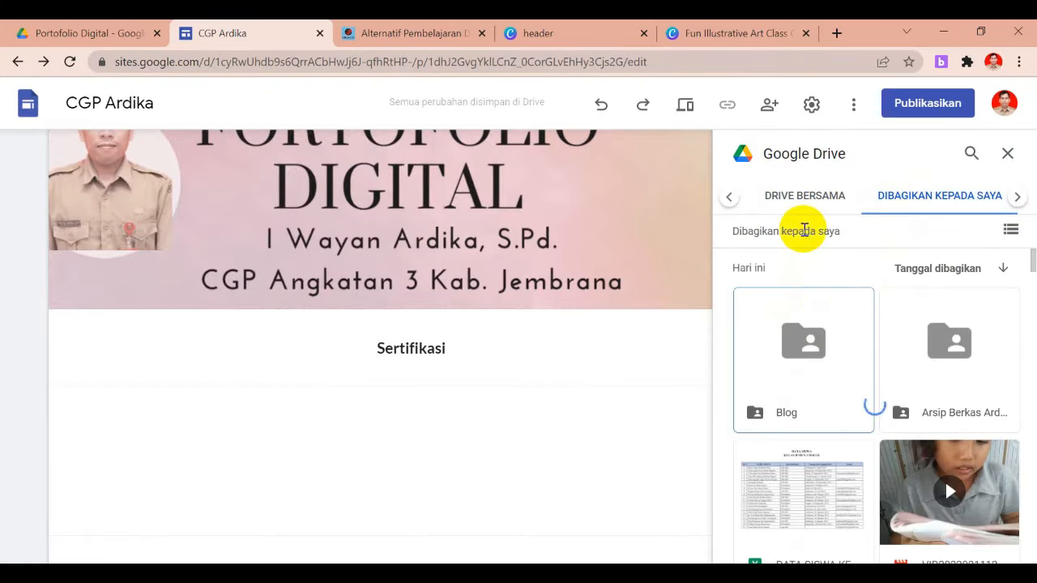
# Embed the Certified Educator PDF from Arsip Berkas Ardika > Sertifikat > 2021 > GMT Level 1
pyautogui.doubleClick(940, 350)
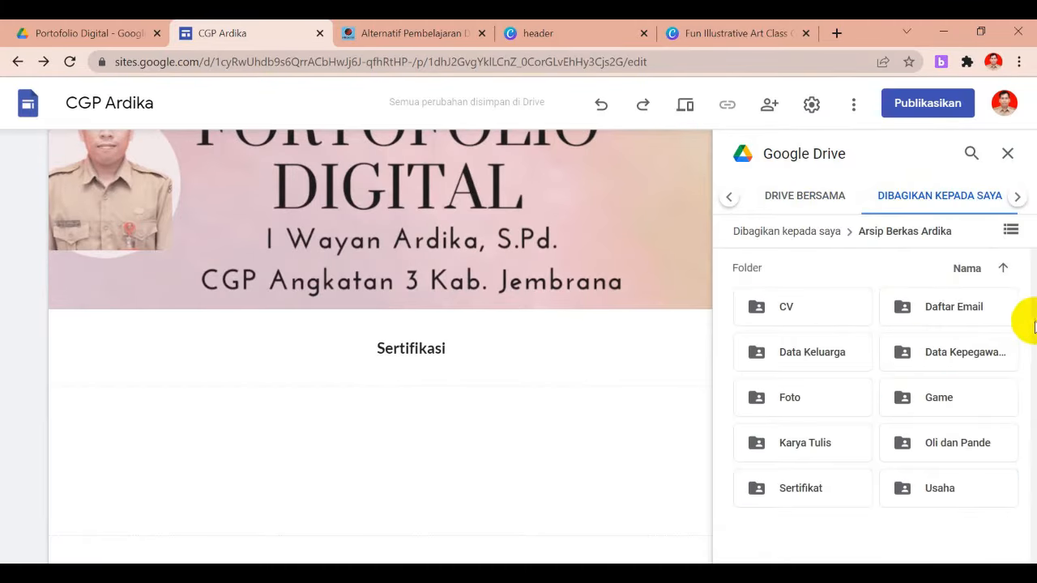
pyautogui.click(799, 495)
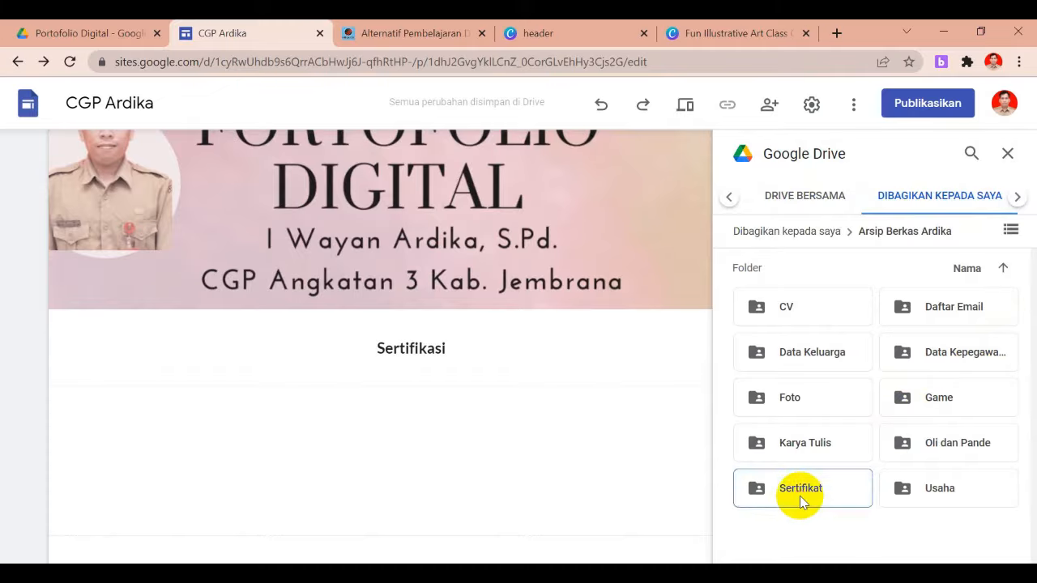
pyautogui.doubleClick(800, 495)
pyautogui.doubleClick(907, 361)
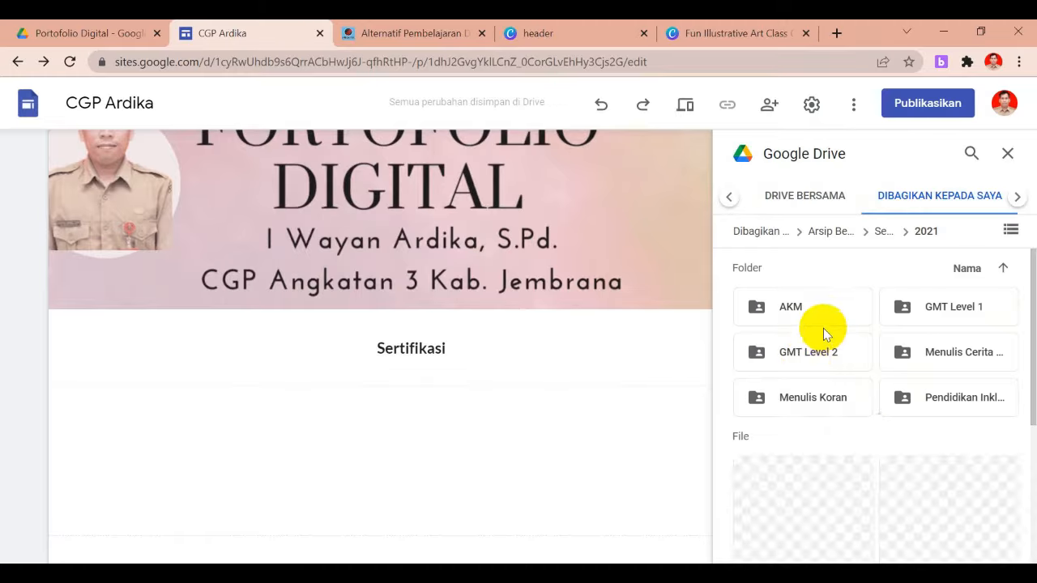
pyautogui.click(918, 319)
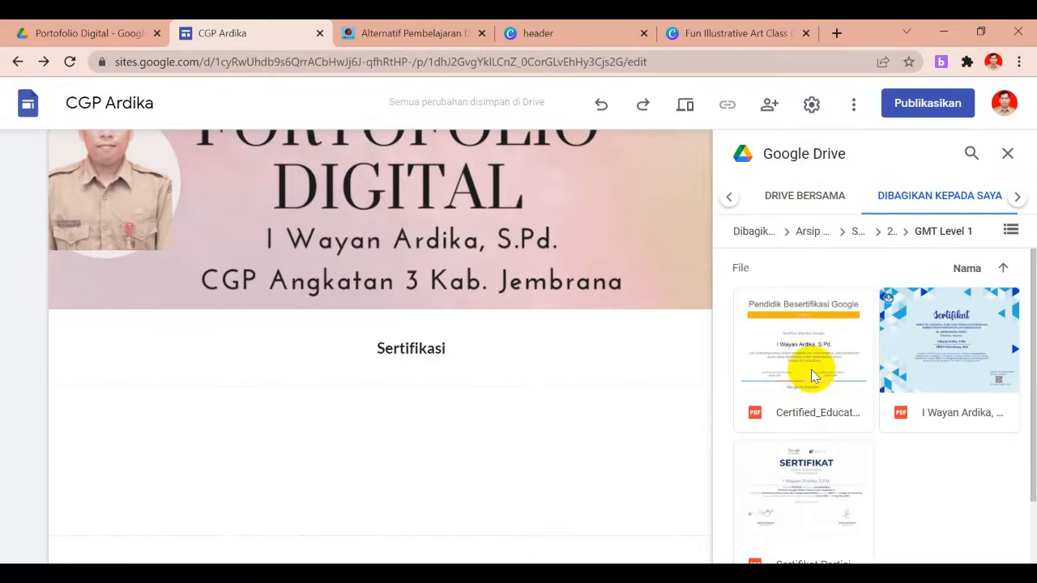
pyautogui.click(812, 373)
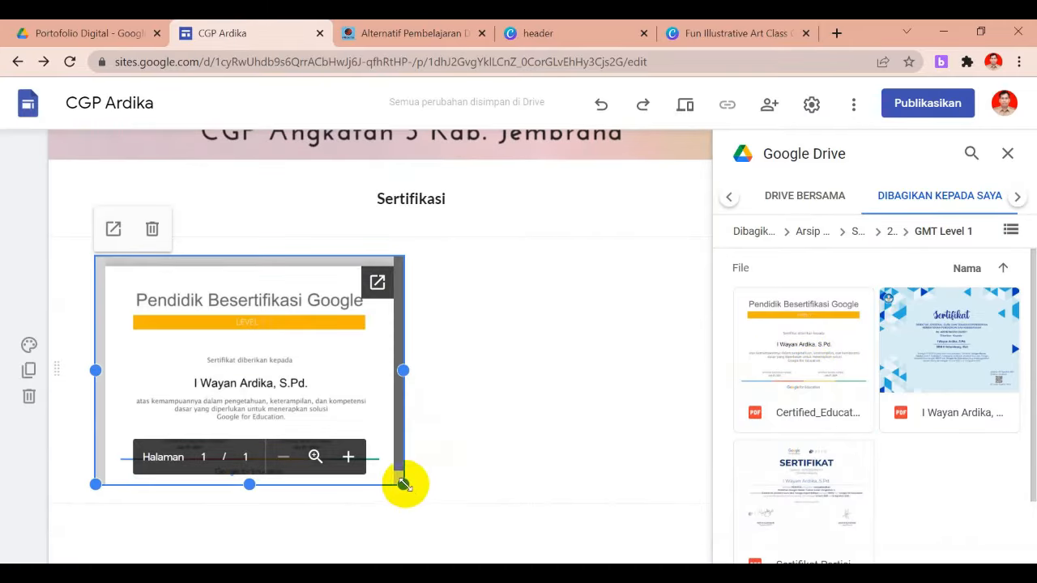
# Widen the embedded certificate PDF across most of the page and close the Drive panel
pyautogui.moveTo(403, 485); pyautogui.dragTo(619, 546)
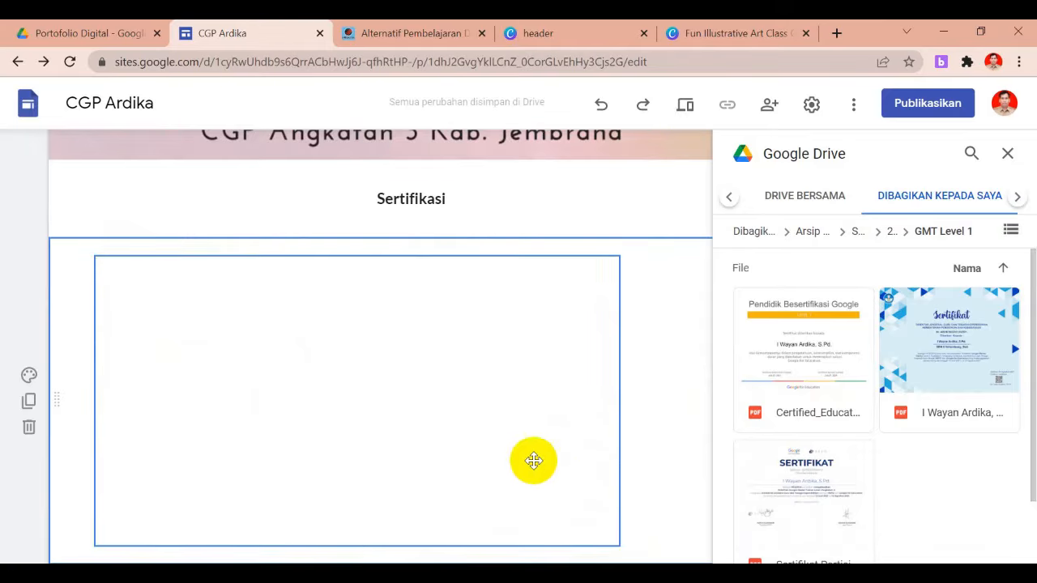
pyautogui.moveTo(618, 545); pyautogui.dragTo(678, 516)
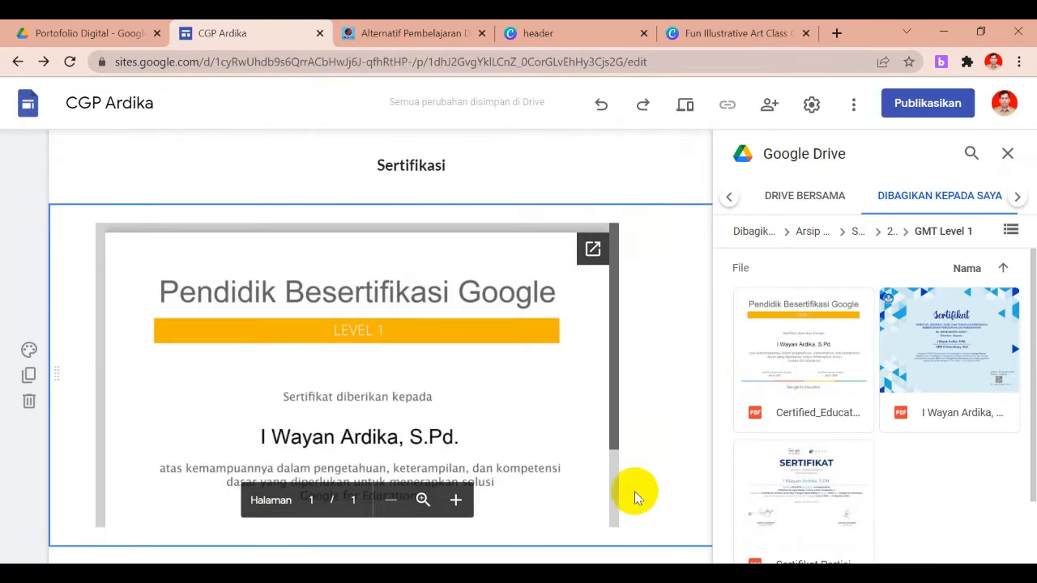
pyautogui.click(1007, 156)
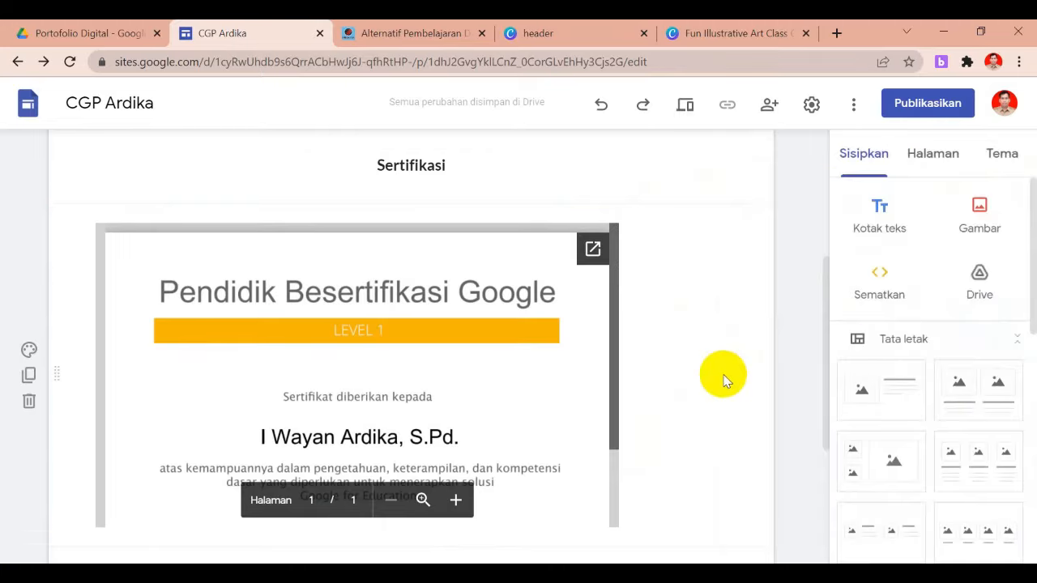
pyautogui.moveTo(827, 341); pyautogui.dragTo(811, 436)
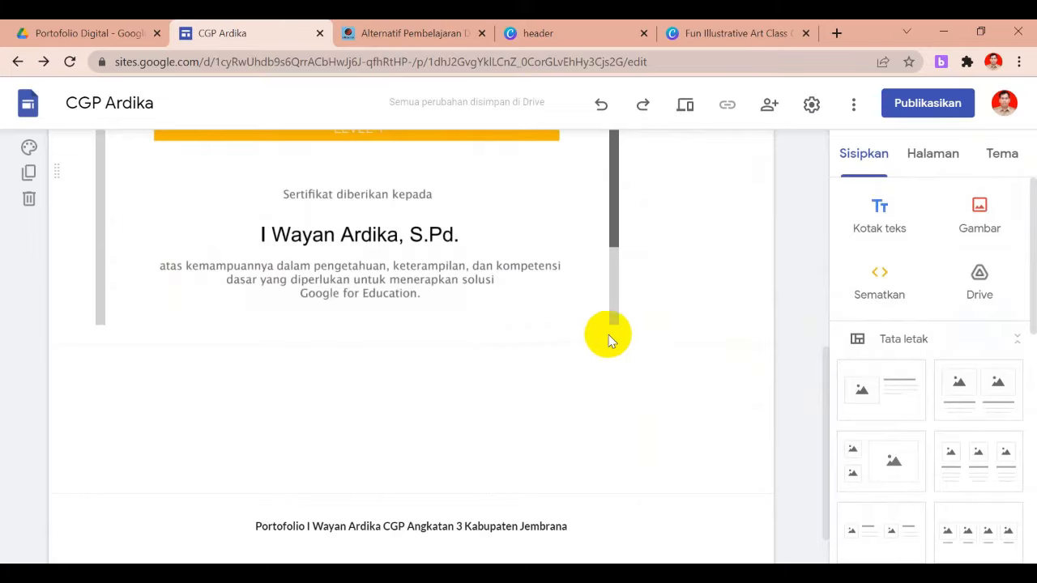
pyautogui.click(615, 235)
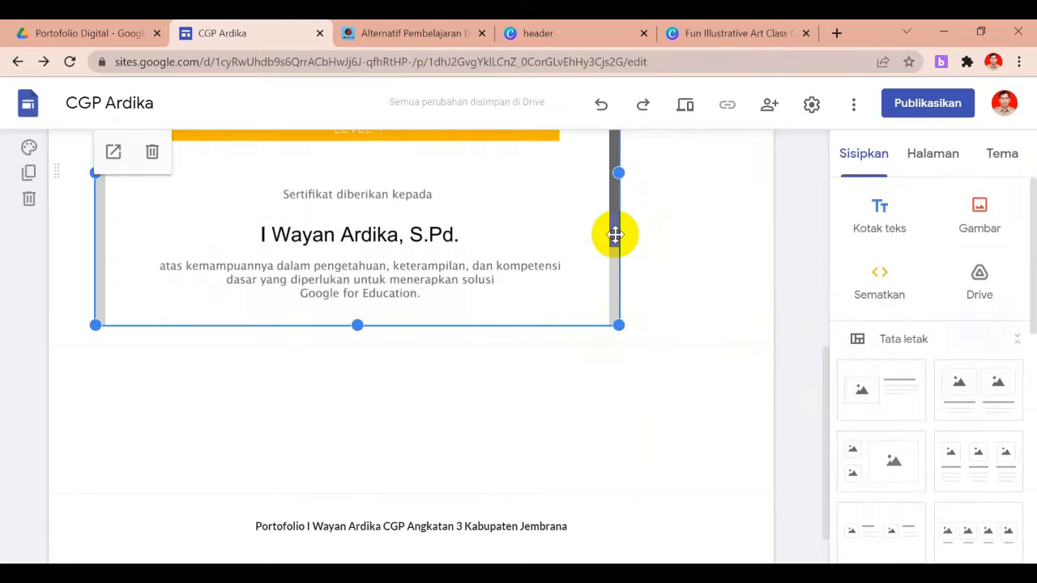
pyautogui.moveTo(616, 325); pyautogui.dragTo(652, 371)
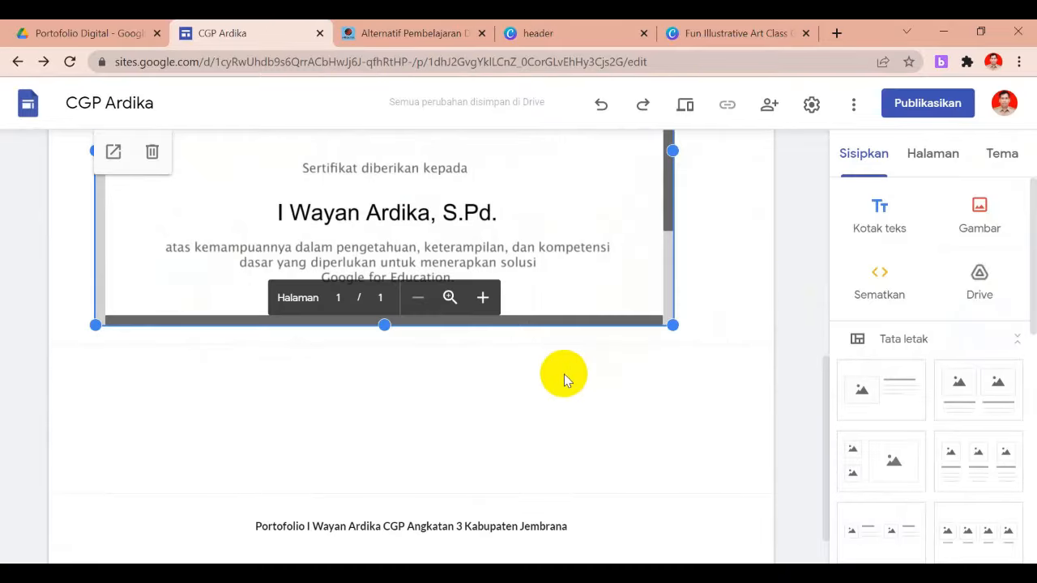
pyautogui.click(564, 373)
pyautogui.moveTo(828, 412); pyautogui.dragTo(827, 382)
# Insert an empty text box beneath the certificate and place the cursor inside it
pyautogui.click(871, 231)
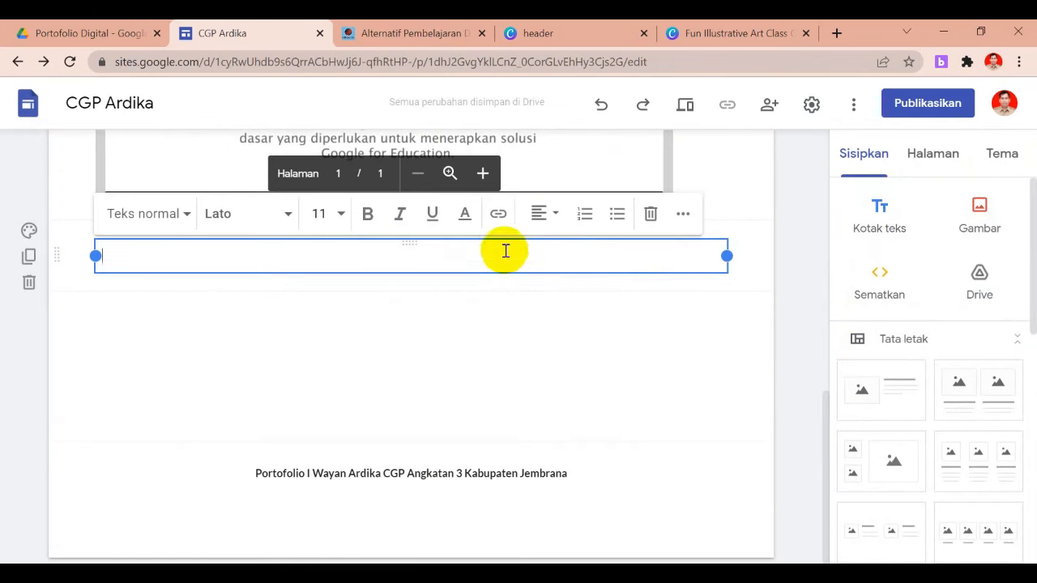
pyautogui.click(468, 238)
pyautogui.click(467, 232)
pyautogui.click(356, 259)
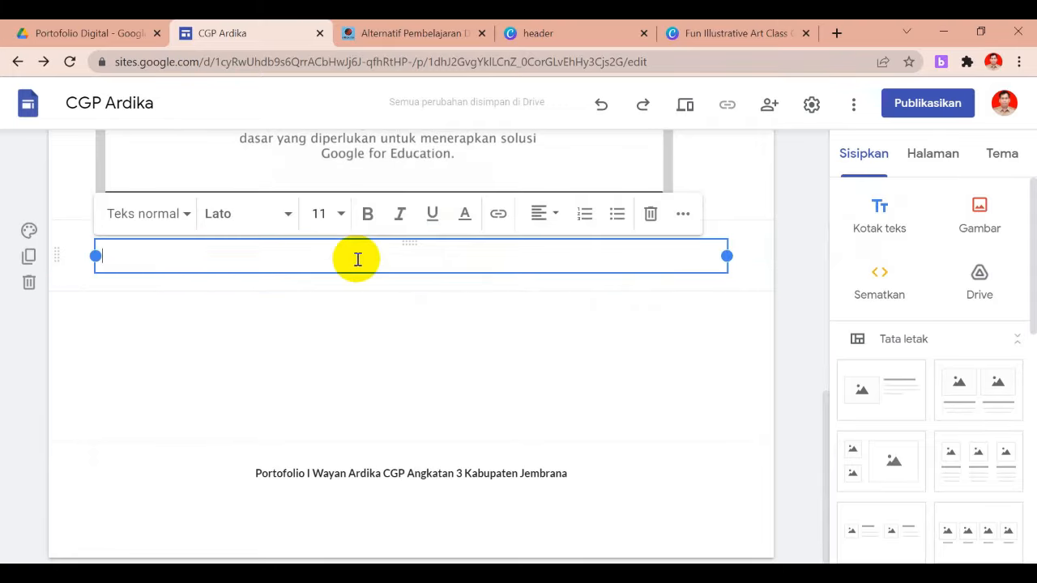
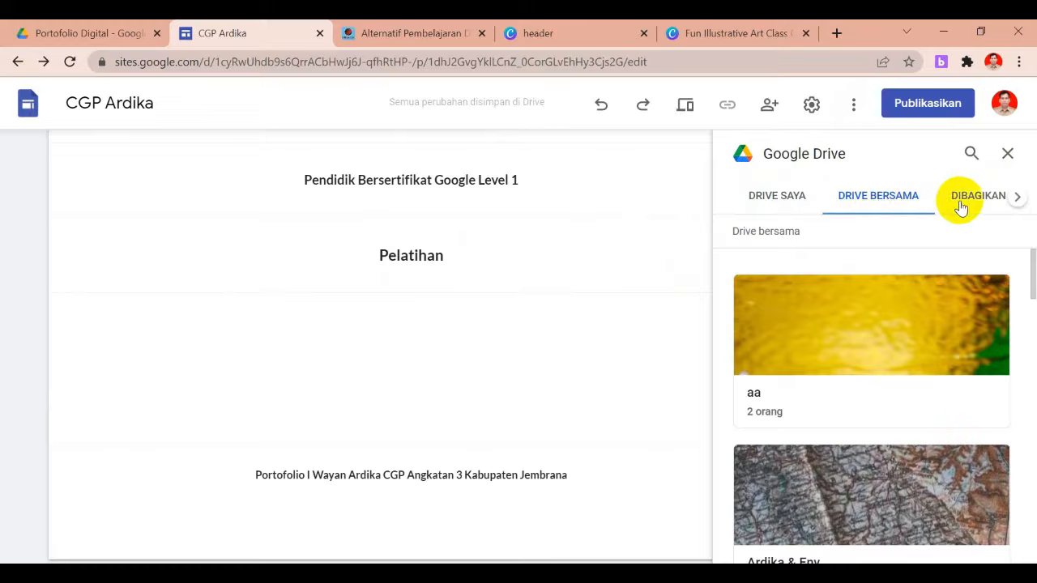
# Embed the first certificate PDF from Arsip Berkas Ardika > Sertifikat > 2020 > Master Trainer under Pelatihan
pyautogui.click(977, 199)
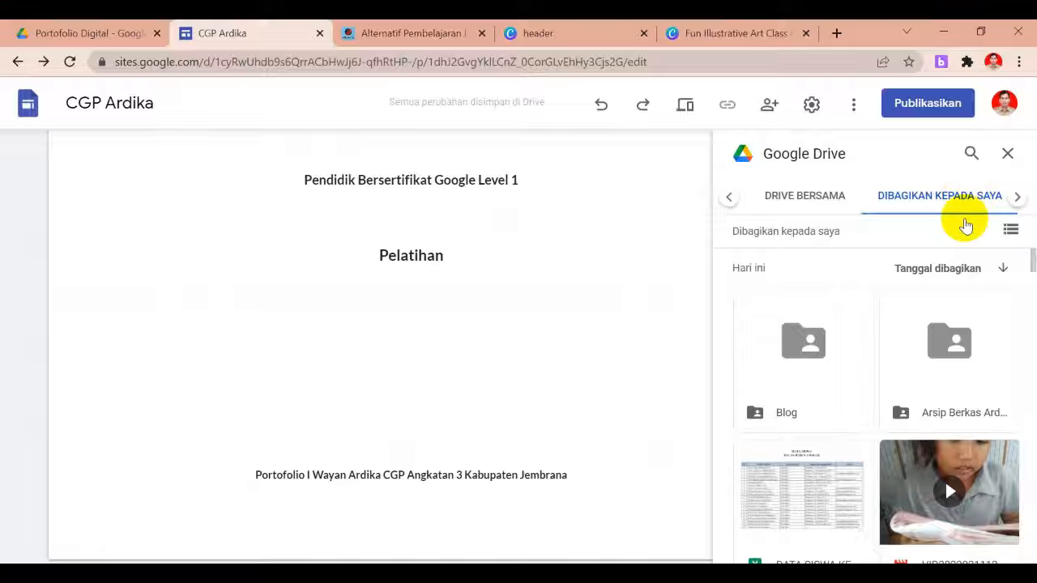
pyautogui.click(944, 349)
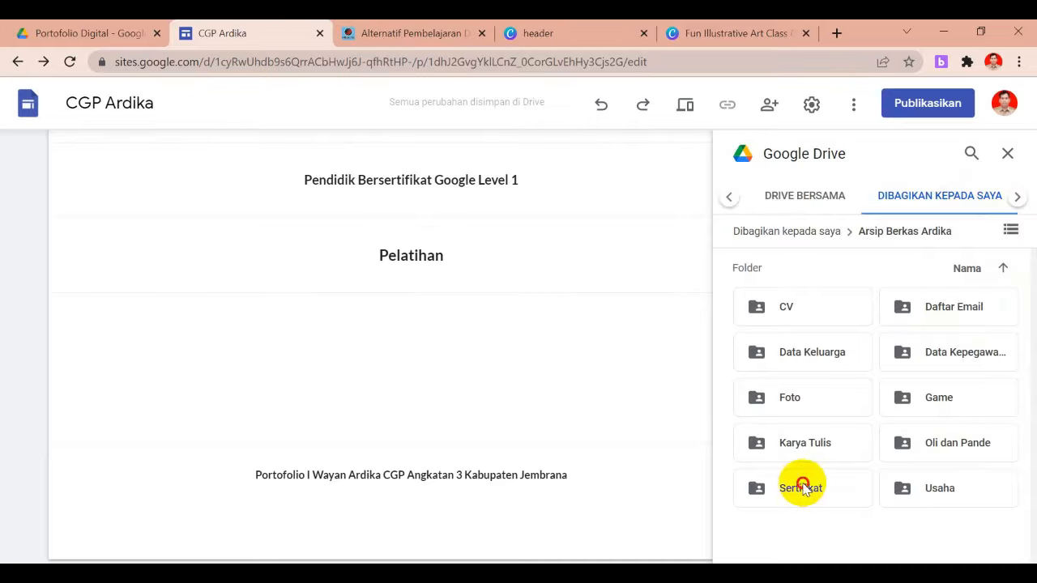
pyautogui.click(802, 487)
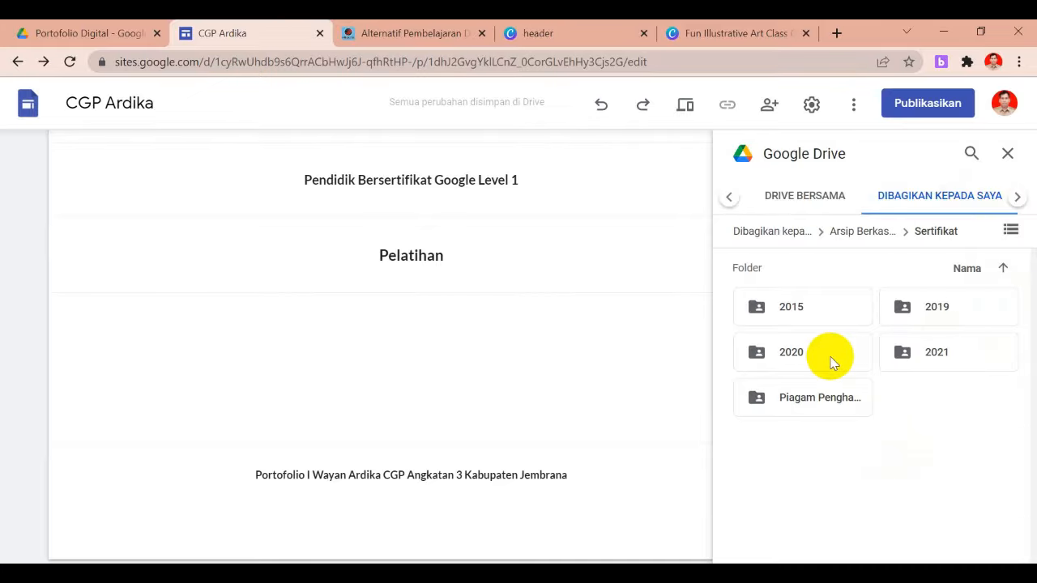
pyautogui.doubleClick(838, 356)
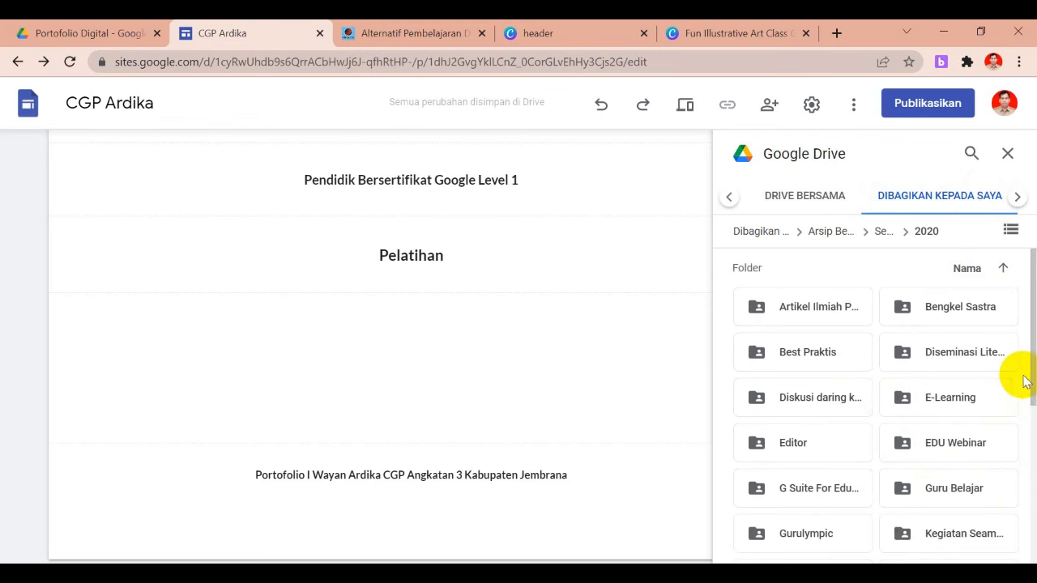
pyautogui.moveTo(1034, 377); pyautogui.dragTo(1021, 441)
pyautogui.doubleClick(962, 409)
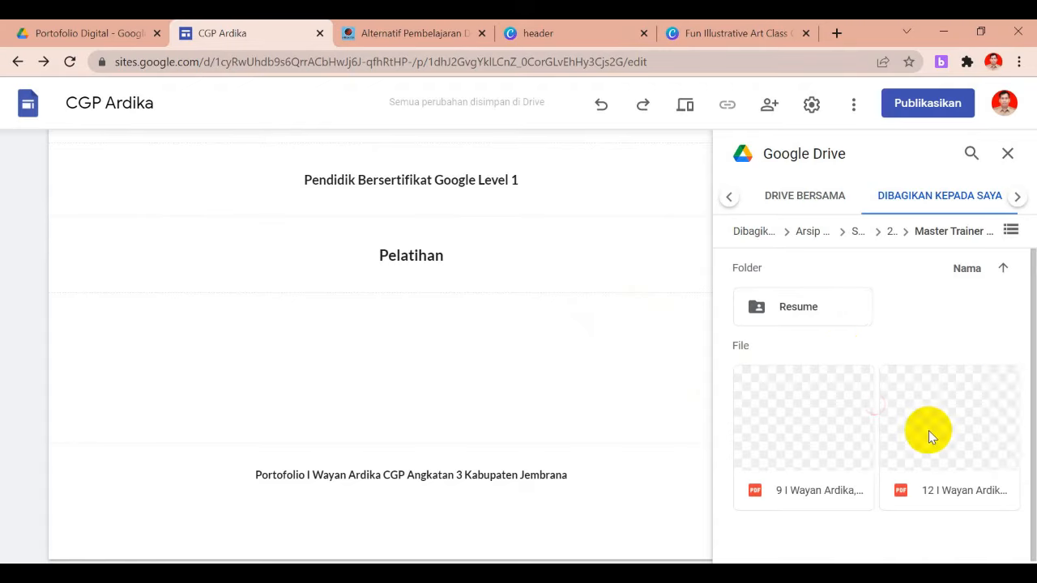
pyautogui.click(834, 473)
pyautogui.moveTo(838, 479); pyautogui.dragTo(463, 385)
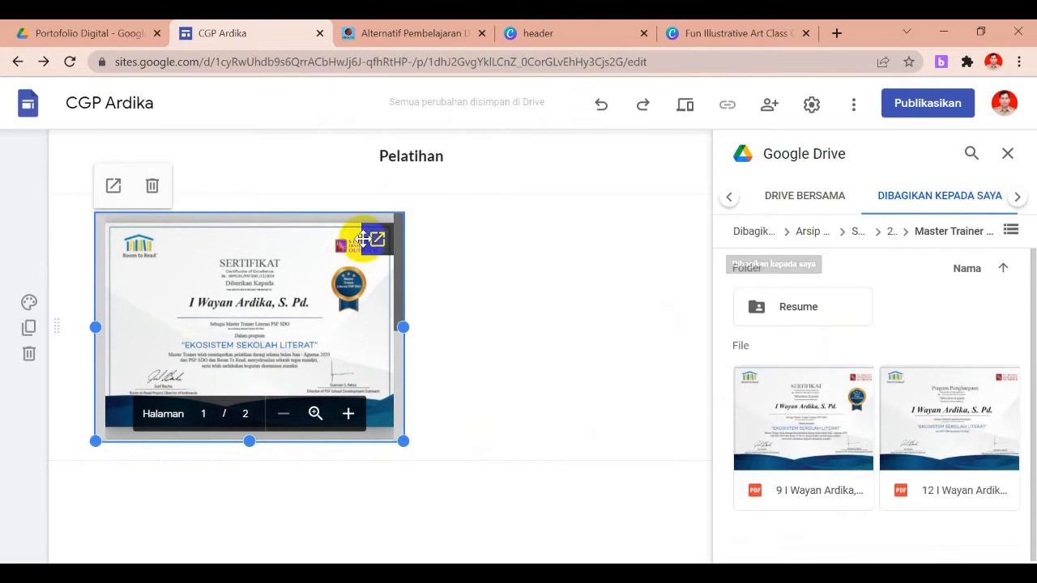
# Delete the trial certificate section, close the Drive panel, and add a two-image layout below Pelatihan
pyautogui.click(27, 354)
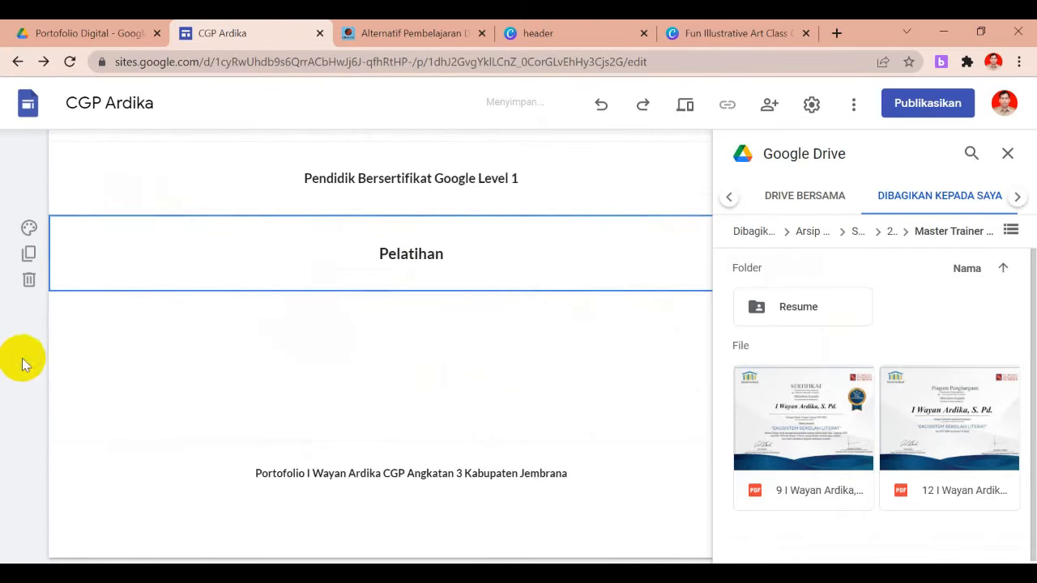
pyautogui.click(1013, 157)
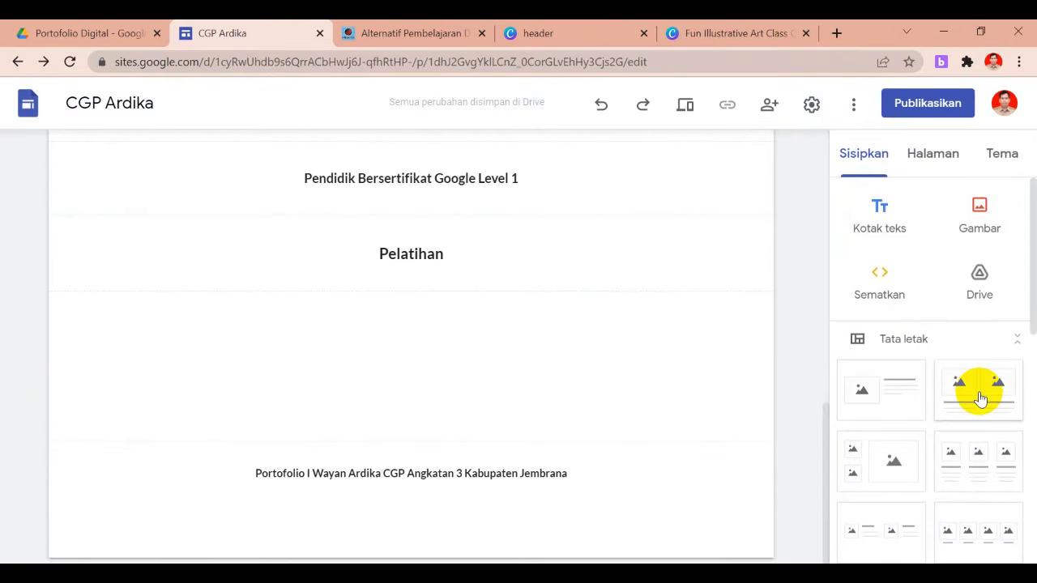
pyautogui.click(980, 397)
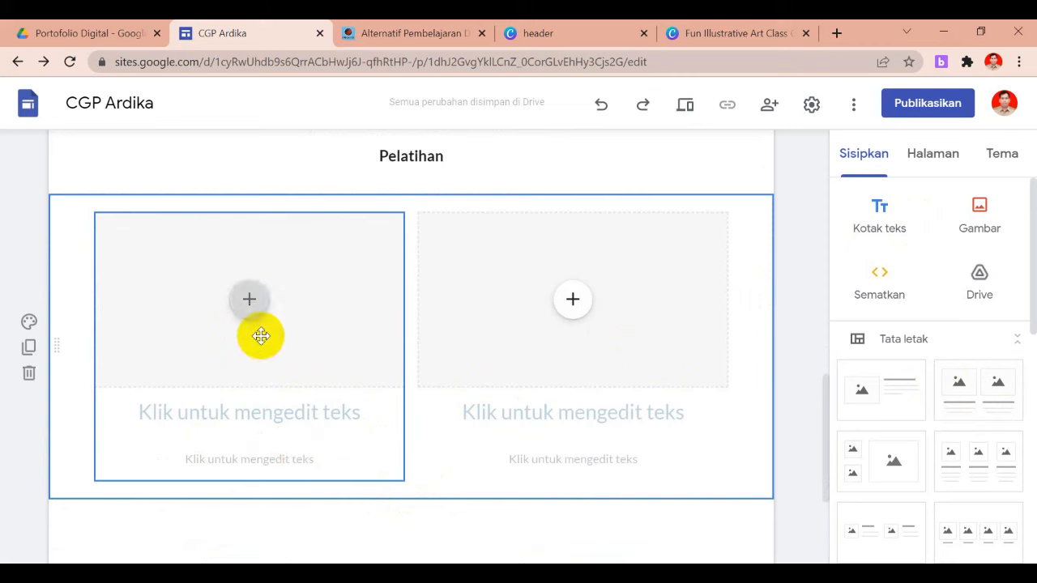
# Fill the left image slot with the first PDF from Sertifikat > 2020 > Master Trainer via Dari Drive
pyautogui.click(250, 302)
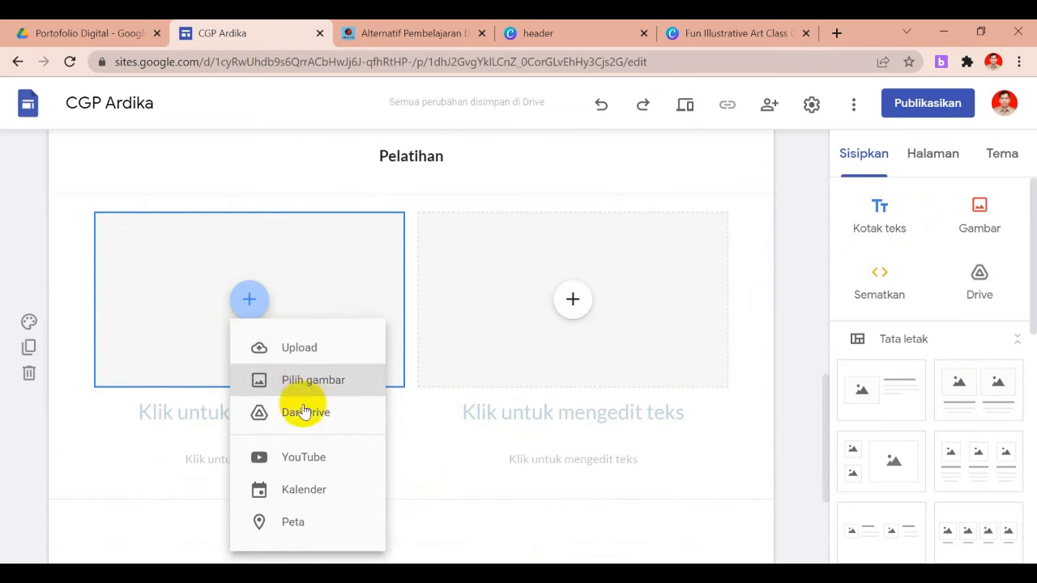
pyautogui.click(303, 414)
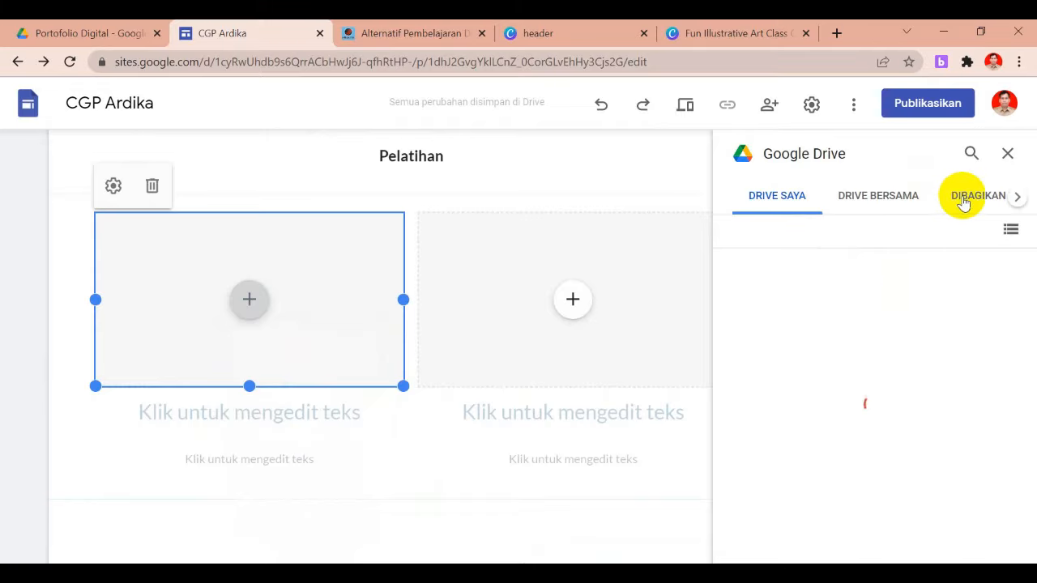
pyautogui.click(966, 200)
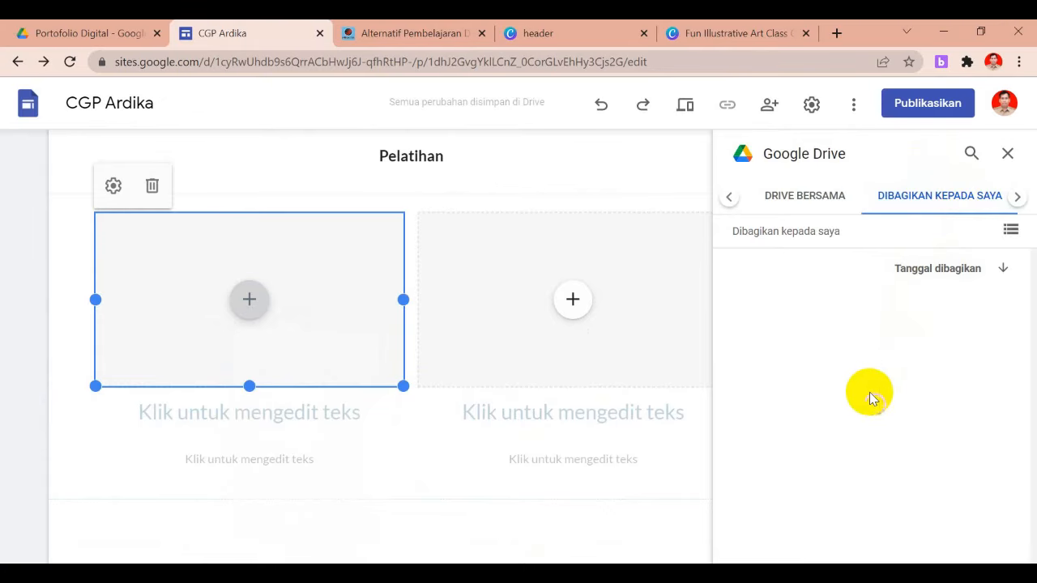
pyautogui.click(955, 381)
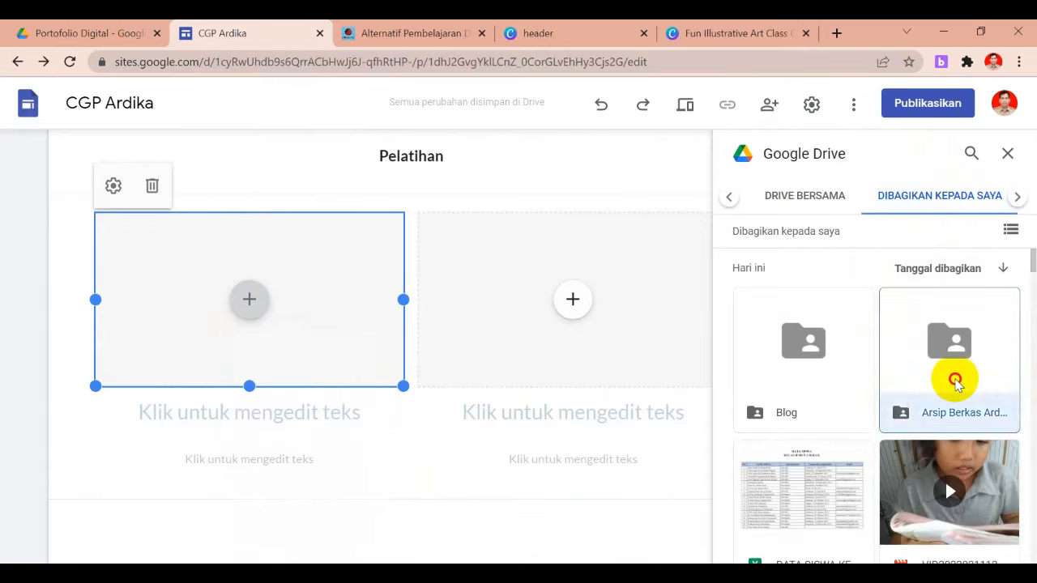
pyautogui.doubleClick(956, 381)
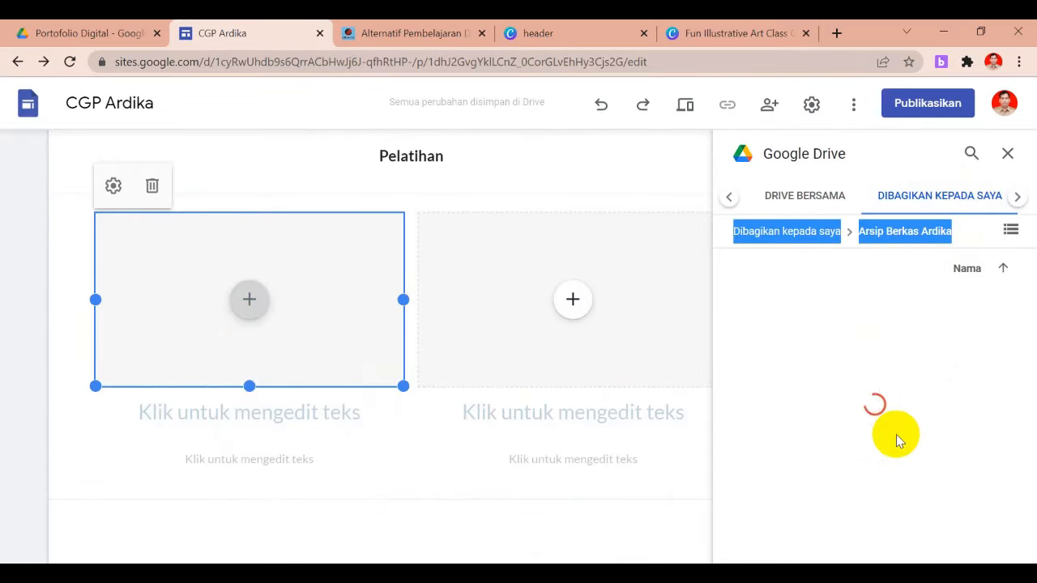
pyautogui.doubleClick(799, 484)
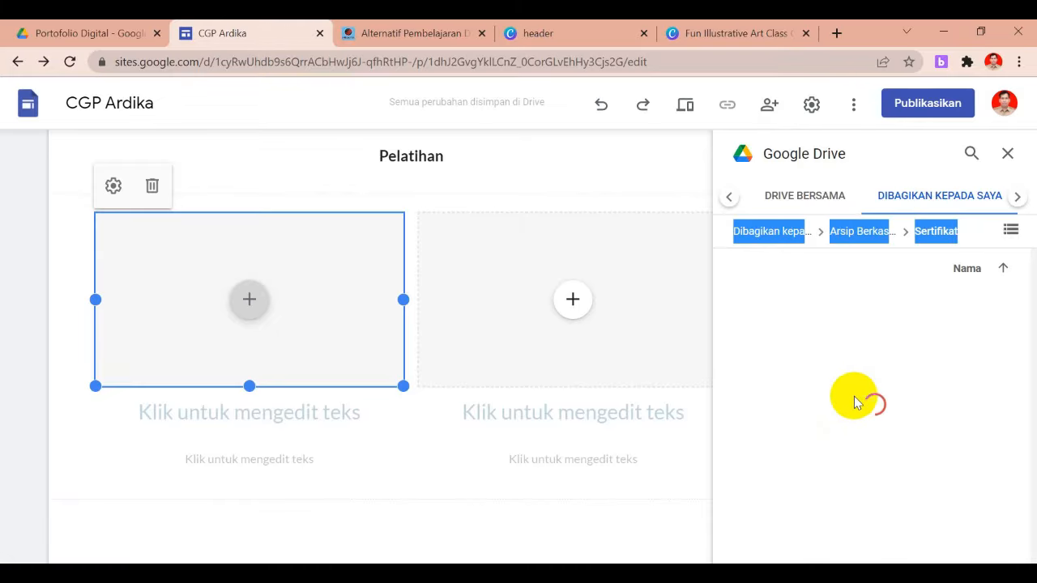
pyautogui.doubleClick(803, 352)
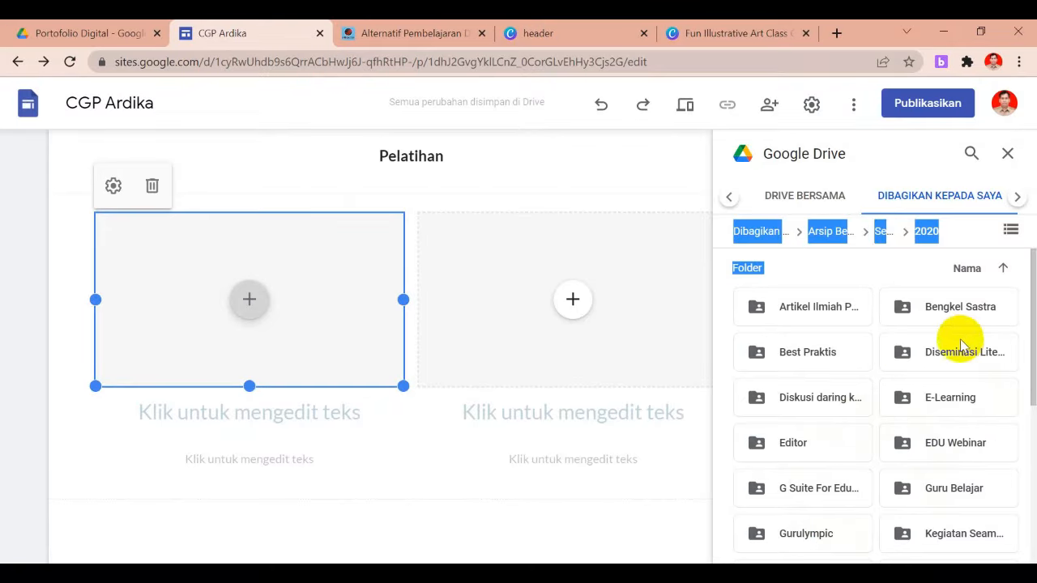
pyautogui.moveTo(1031, 372); pyautogui.dragTo(1025, 435)
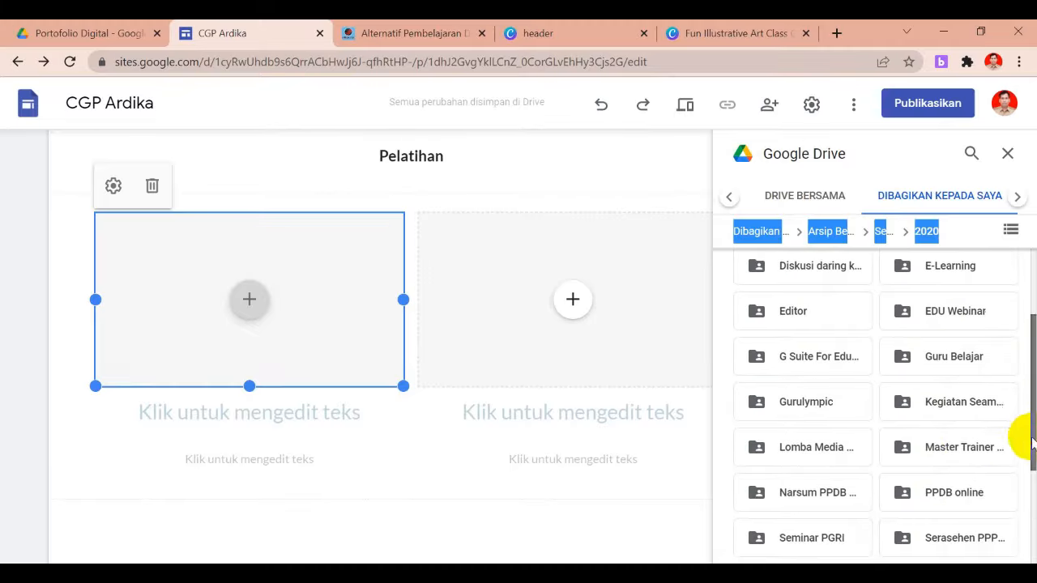
pyautogui.click(956, 451)
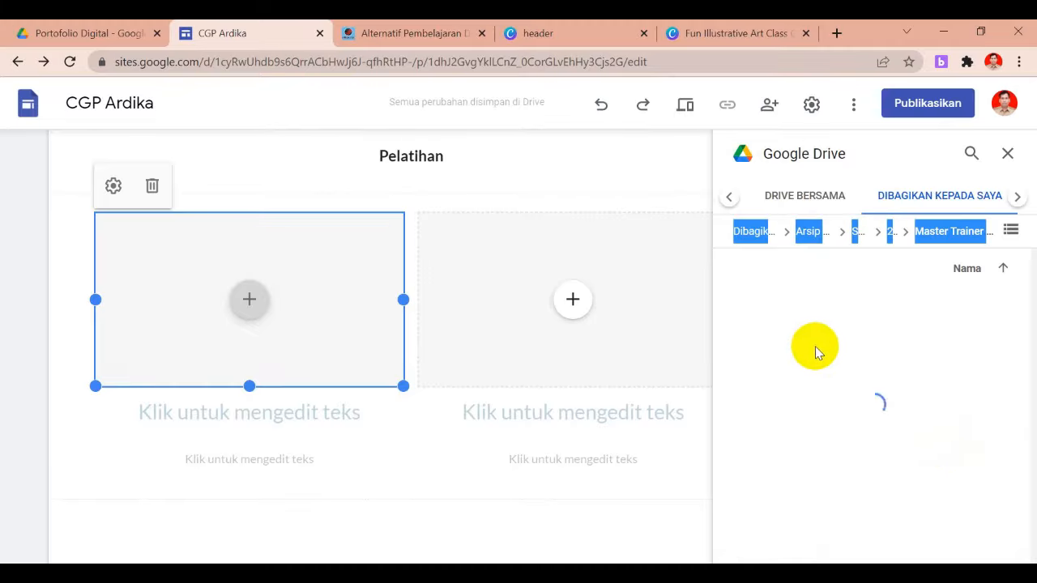
pyautogui.click(789, 433)
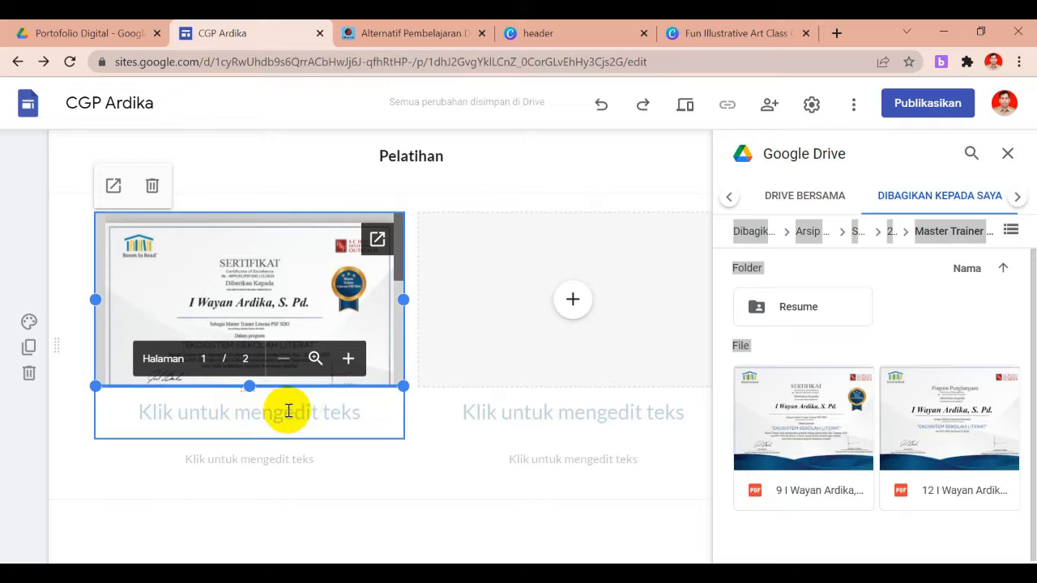
# Caption the left certificate 'Master Trainer Literasi' and delete the empty text box beneath it
pyautogui.click(288, 410)
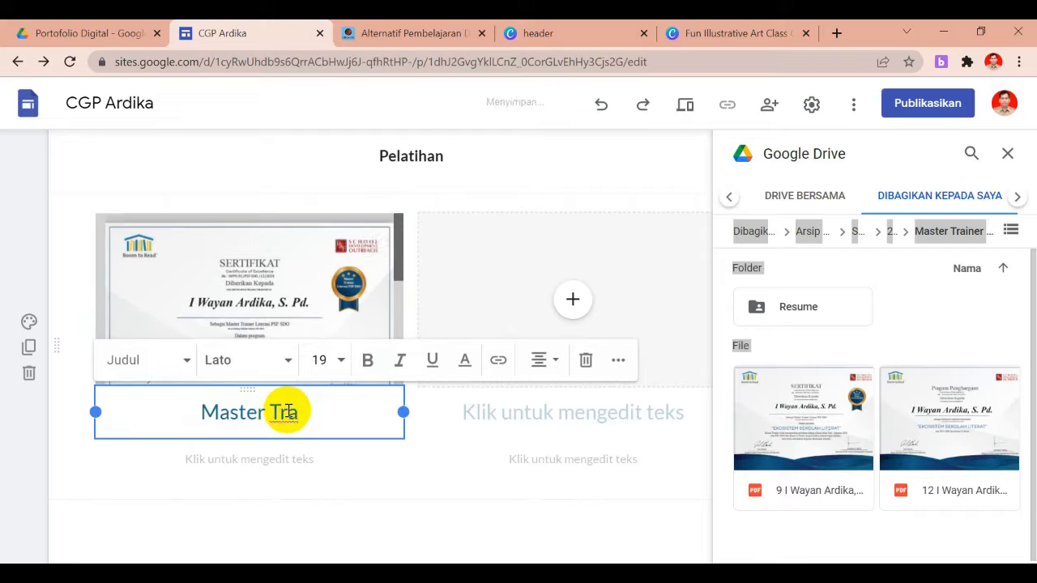
pyautogui.write('Literasi')
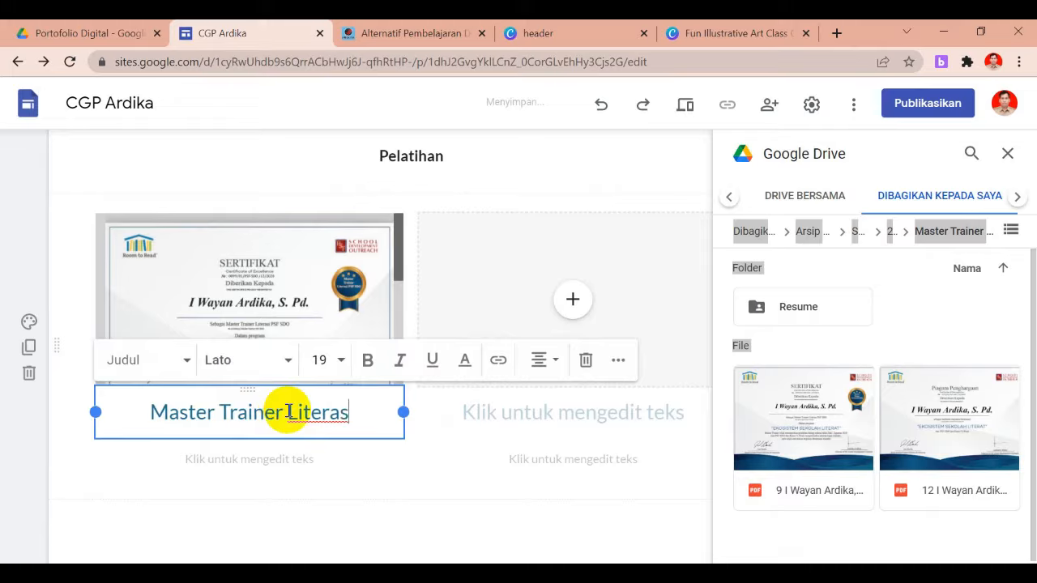
pyautogui.click(308, 459)
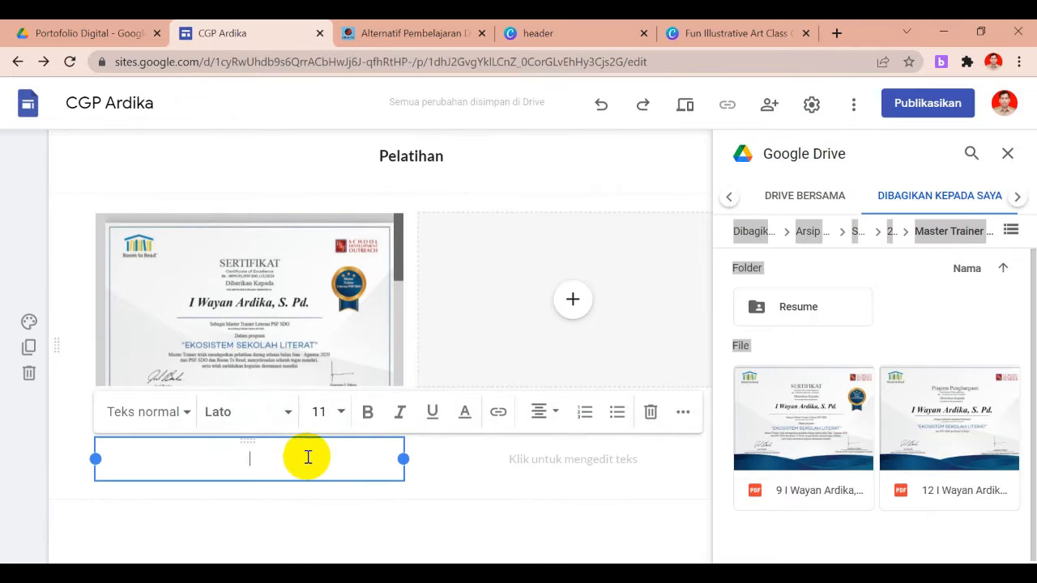
pyautogui.click(649, 415)
pyautogui.click(571, 300)
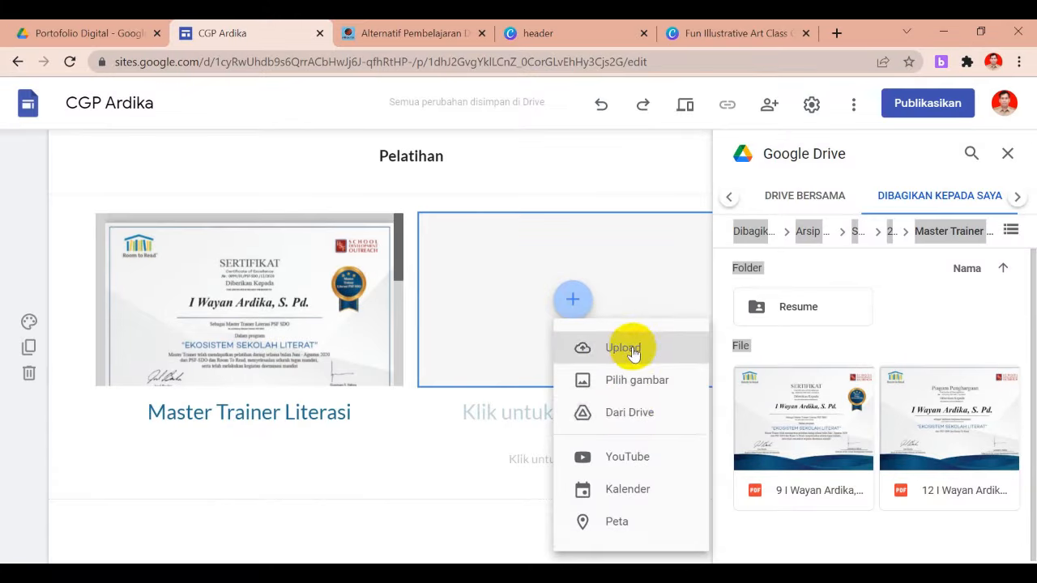
# Insert the Training of Trainers certificate PDF from Sertifikat > 2020 > TOT Office 365 into the right slot
pyautogui.click(626, 415)
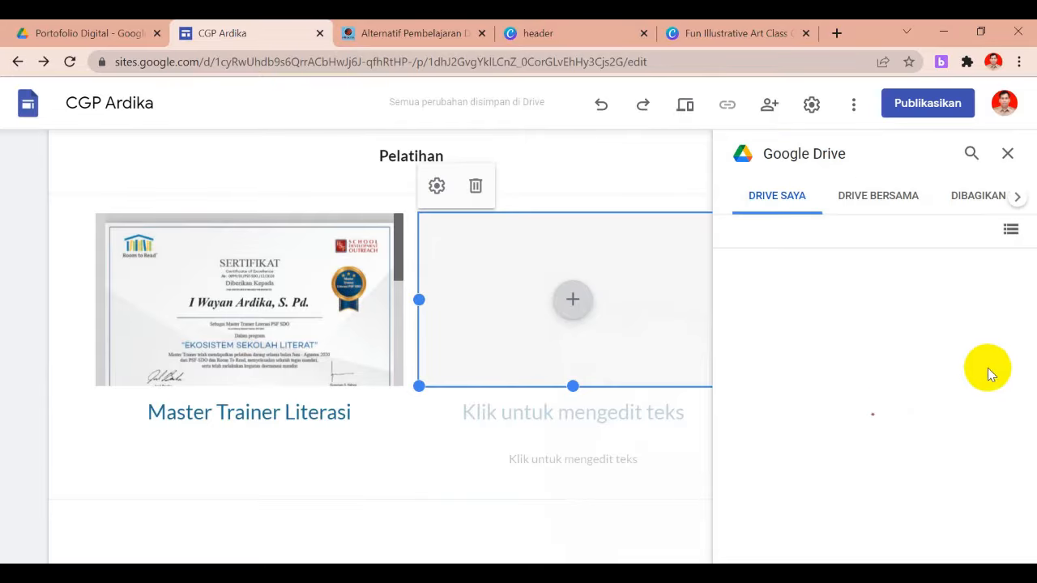
pyautogui.click(971, 206)
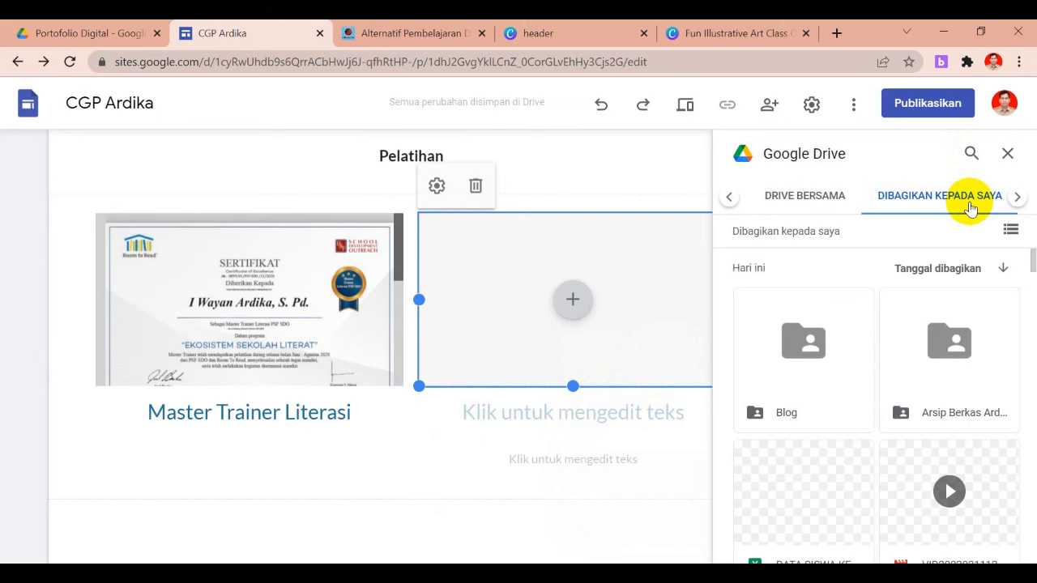
pyautogui.doubleClick(949, 341)
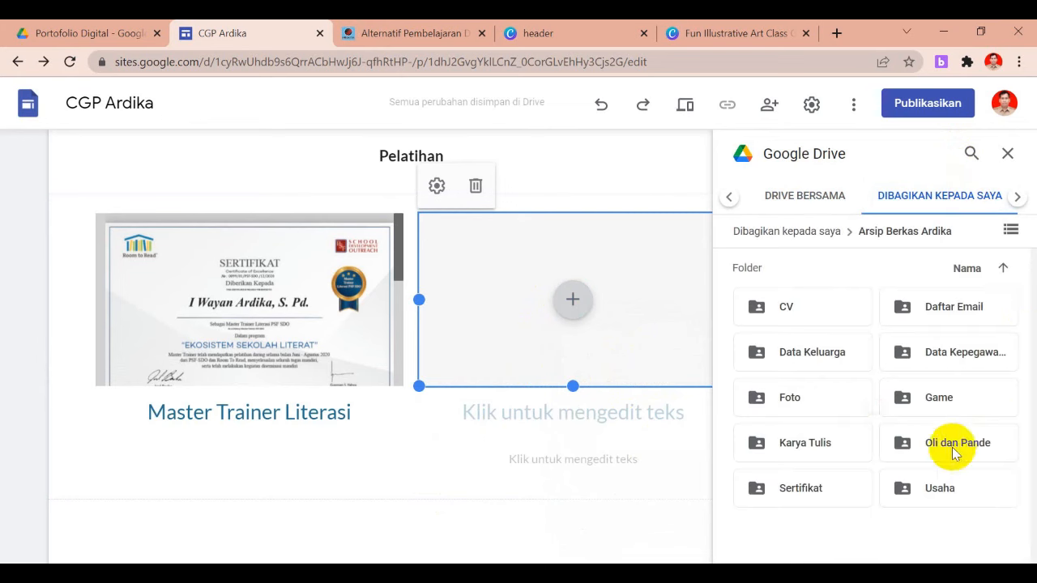
pyautogui.doubleClick(798, 486)
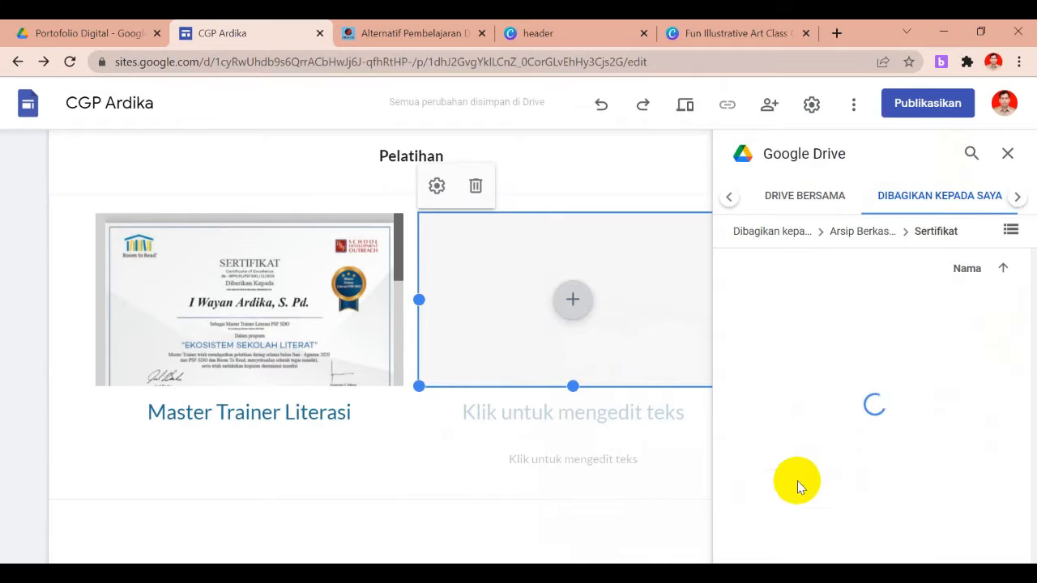
pyautogui.doubleClick(786, 348)
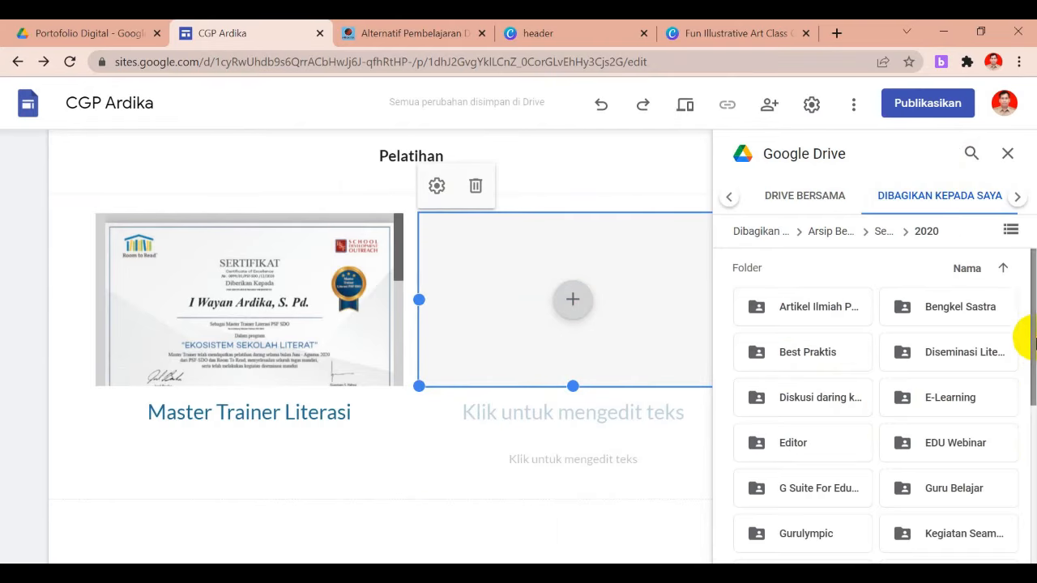
pyautogui.moveTo(1021, 342); pyautogui.dragTo(1021, 458)
pyautogui.doubleClick(969, 446)
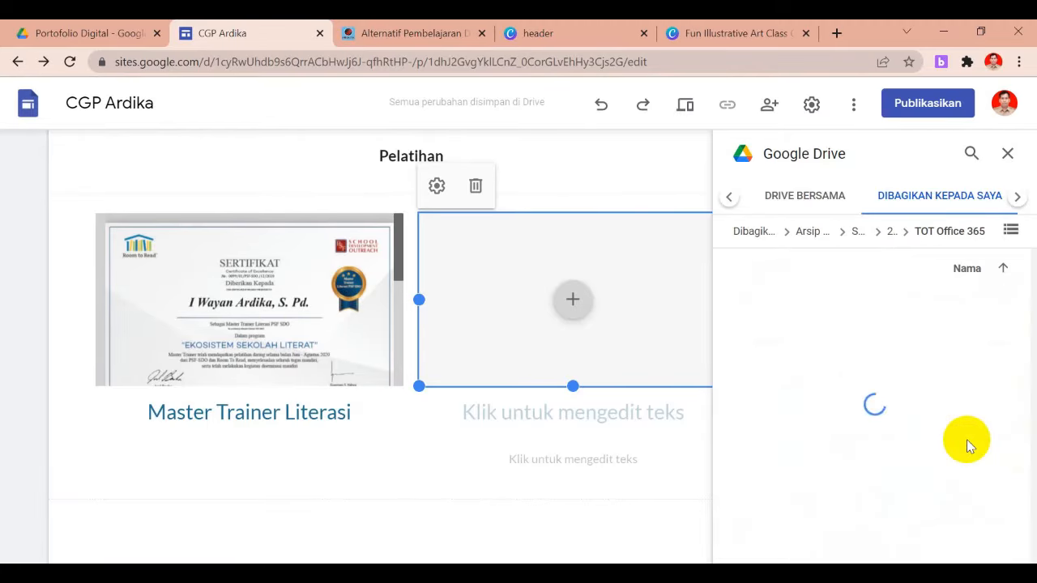
pyautogui.click(914, 370)
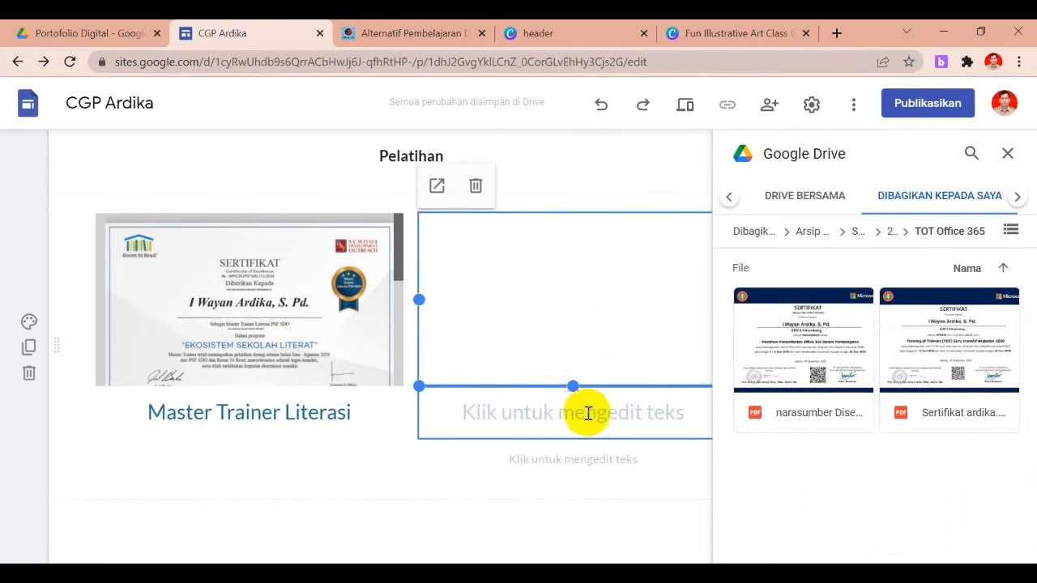
pyautogui.click(1007, 154)
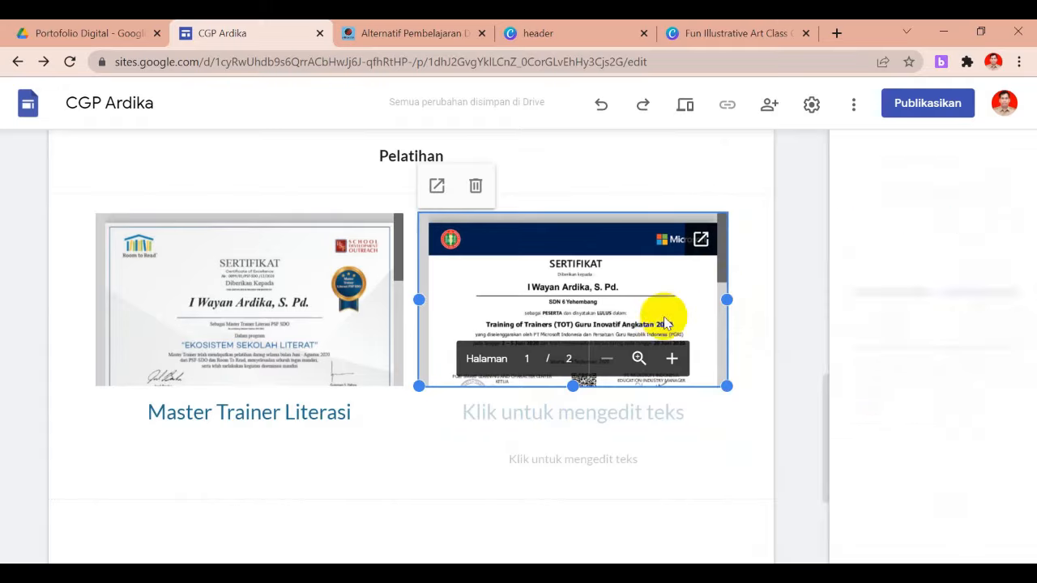
# Type the right caption 'Trainer Guru Inovatif Angkatan 2020', make it 14-point bold, and delete the empty subtitle
pyautogui.click(500, 416)
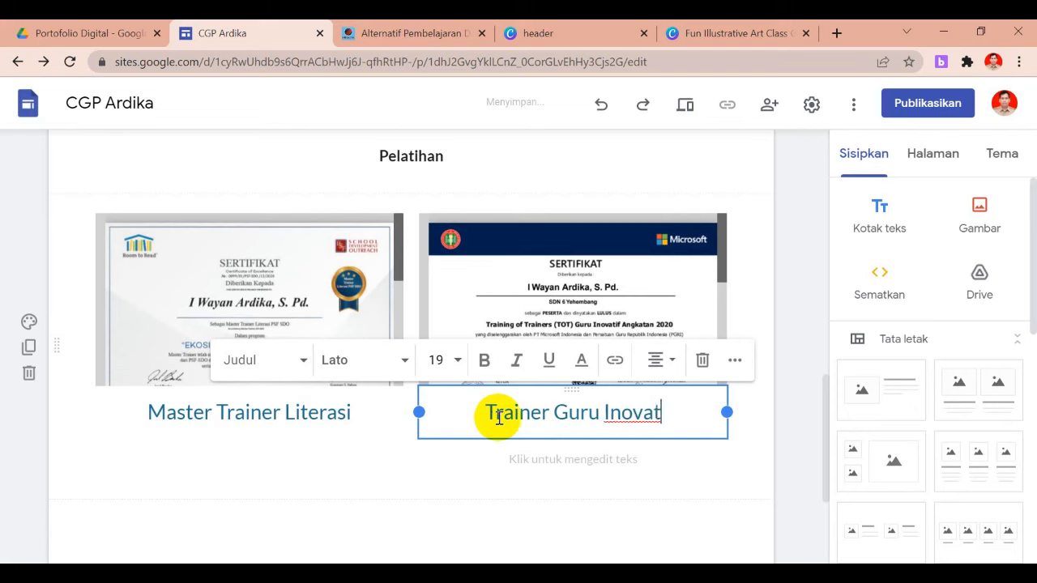
pyautogui.write('f ')
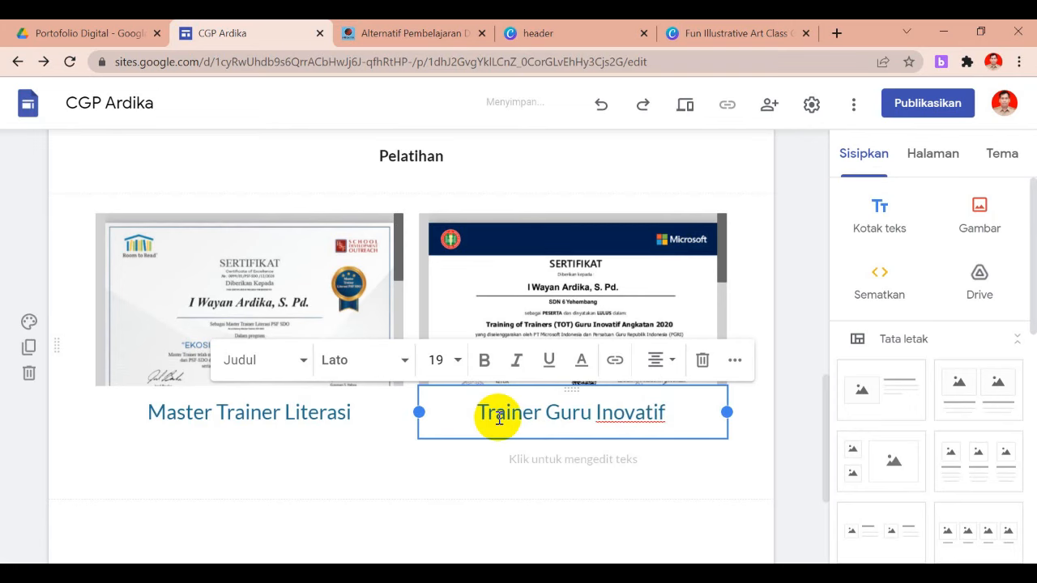
pyautogui.write('Angk')
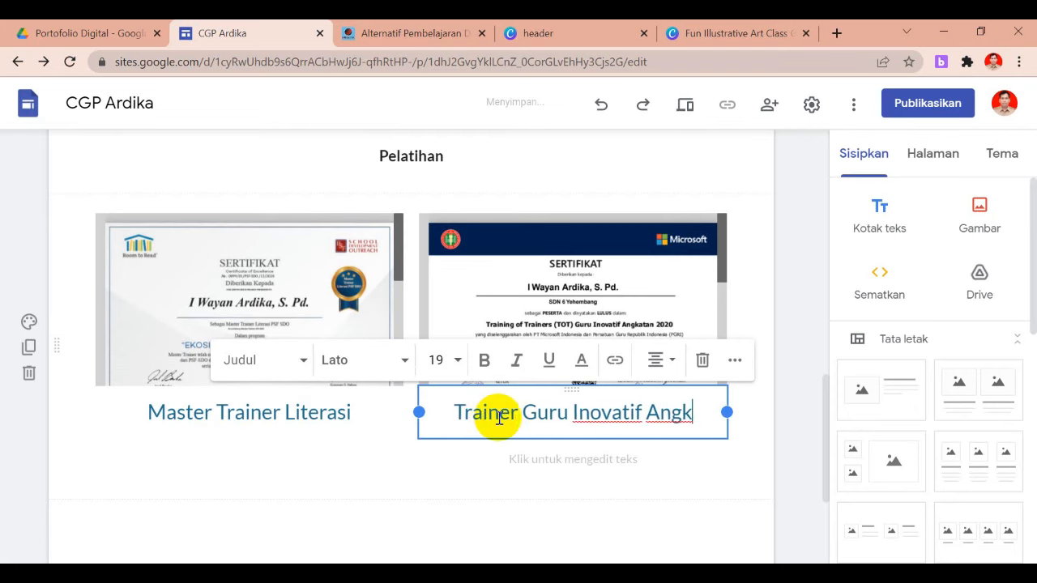
pyautogui.write('atan 2')
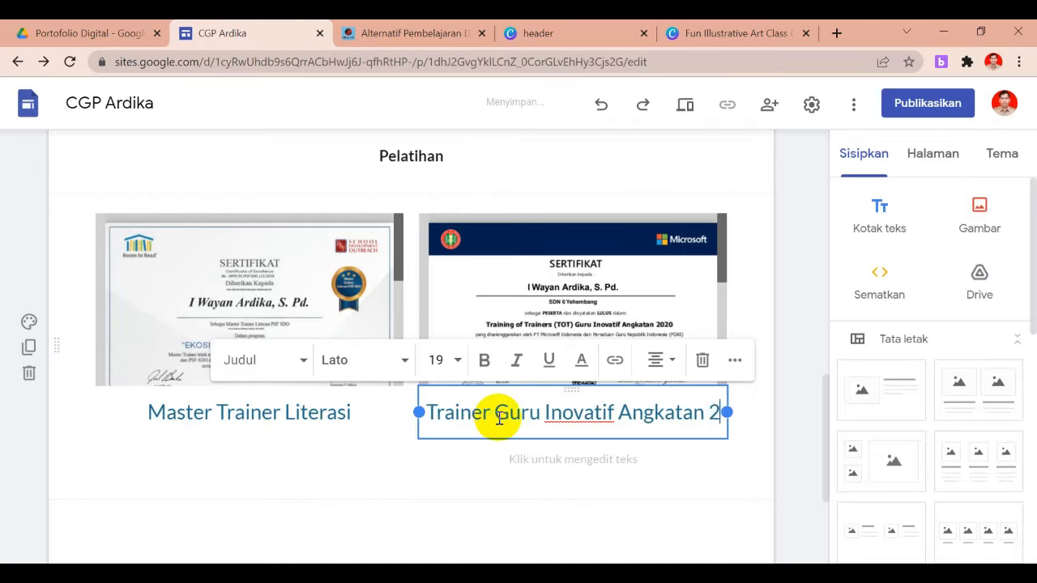
pyautogui.write('020')
pyautogui.moveTo(618, 440); pyautogui.dragTo(425, 414)
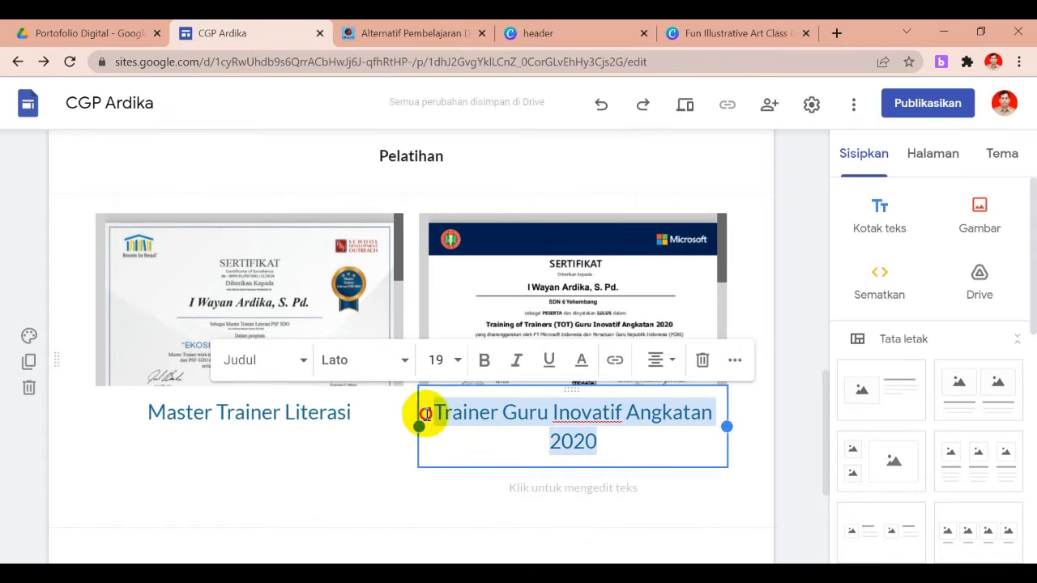
pyautogui.click(456, 366)
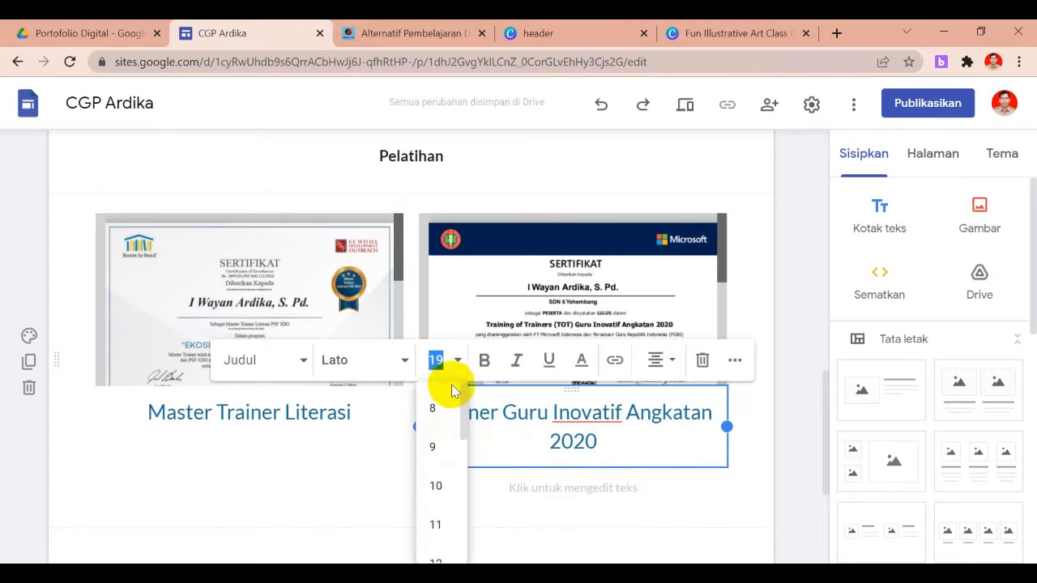
pyautogui.click(436, 559)
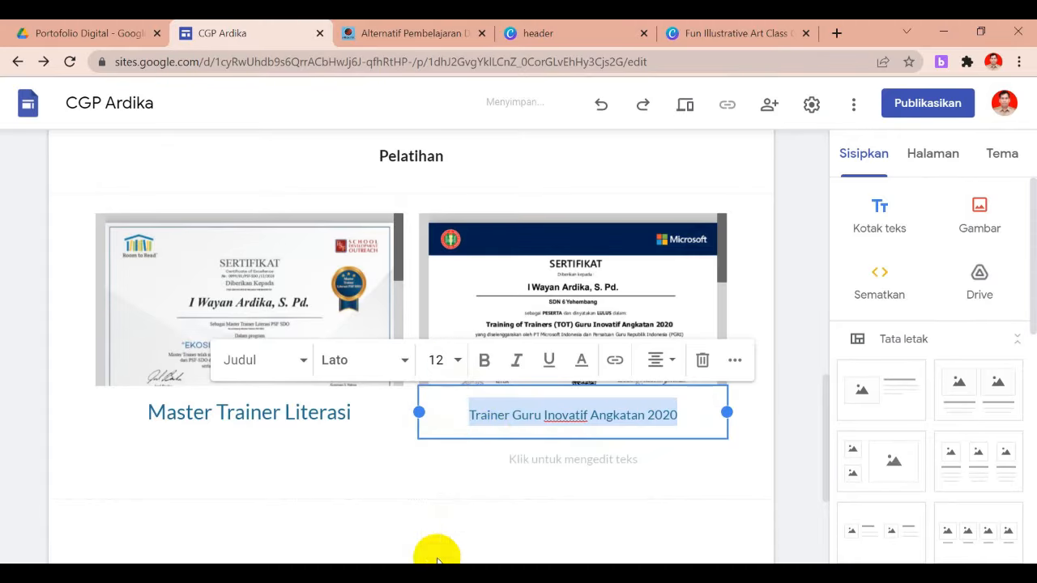
pyautogui.click(460, 365)
pyautogui.moveTo(467, 429); pyautogui.dragTo(470, 481)
pyautogui.click(437, 436)
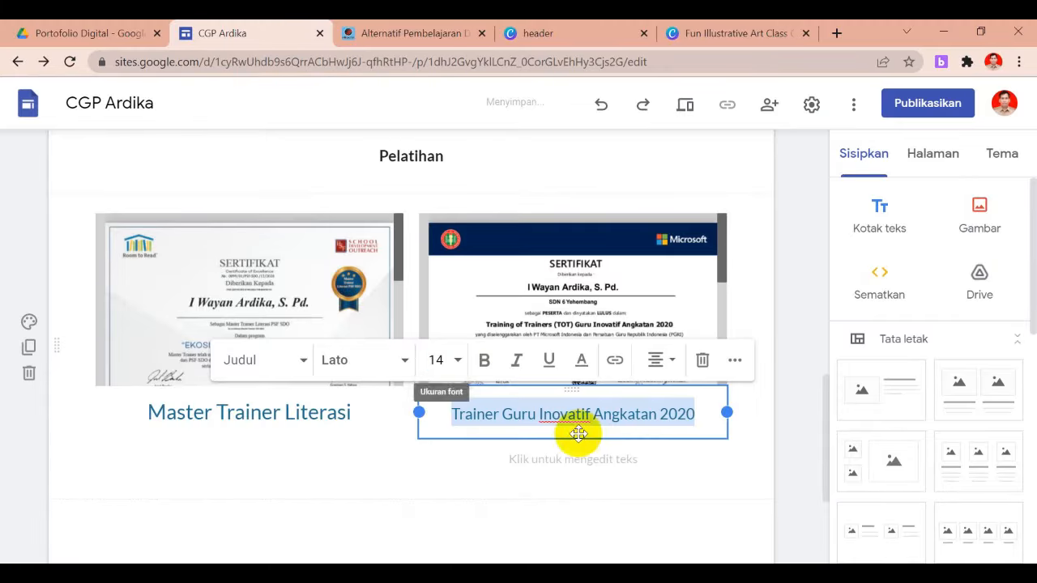
pyautogui.click(485, 362)
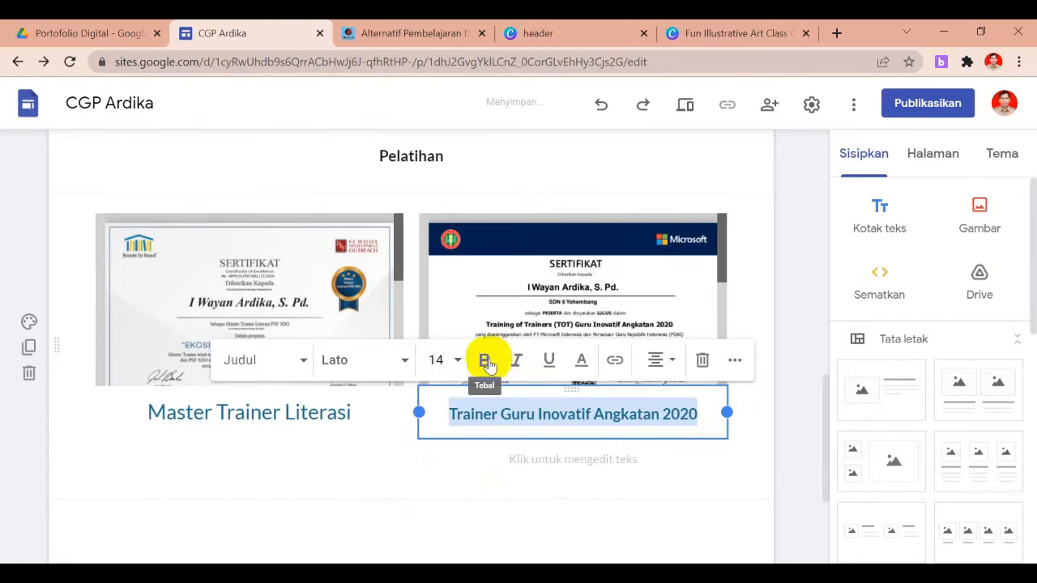
pyautogui.click(597, 461)
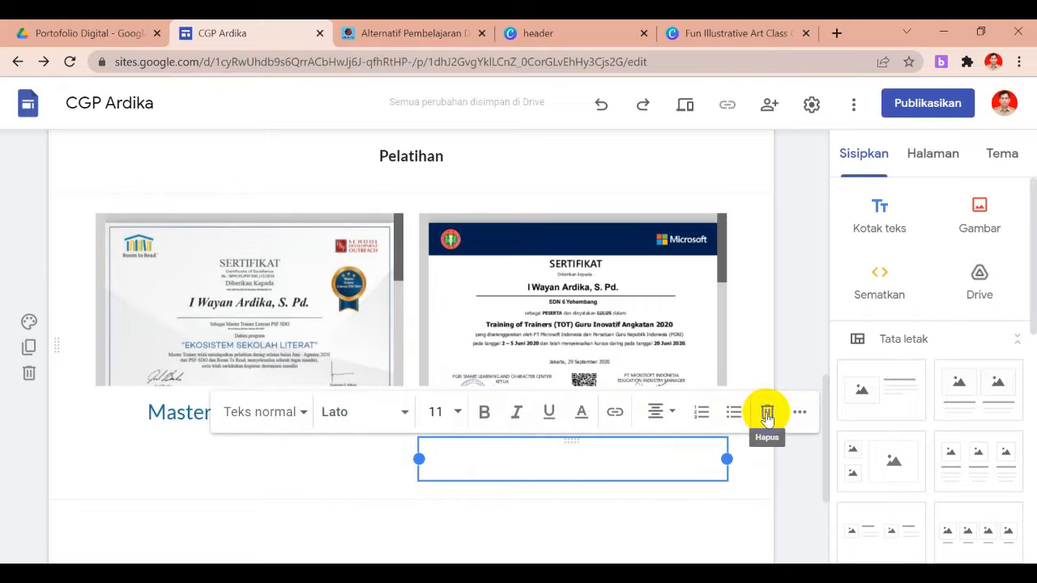
pyautogui.click(765, 412)
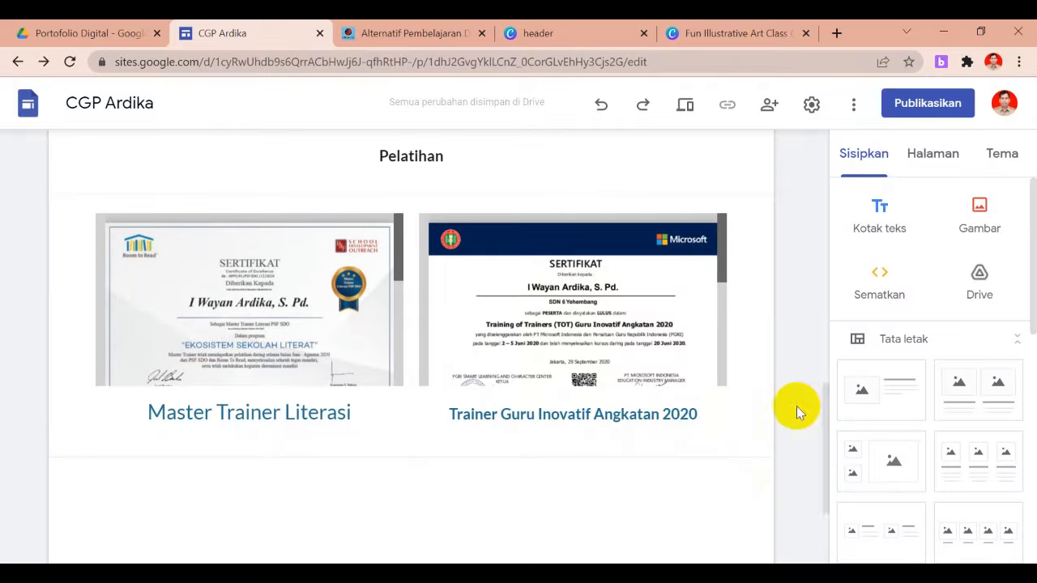
pyautogui.moveTo(827, 445); pyautogui.dragTo(845, 405)
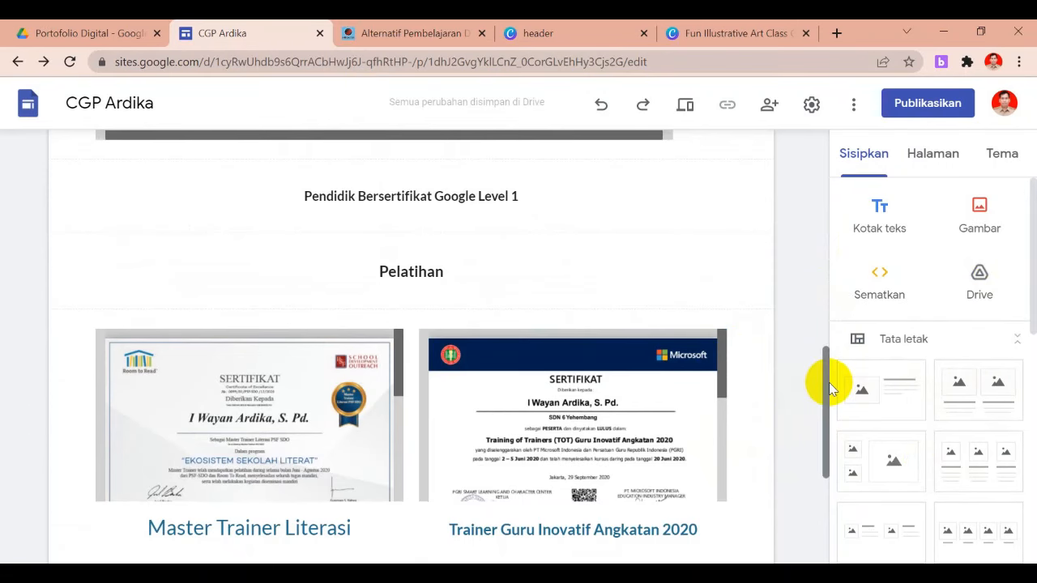
pyautogui.moveTo(830, 389); pyautogui.dragTo(828, 404)
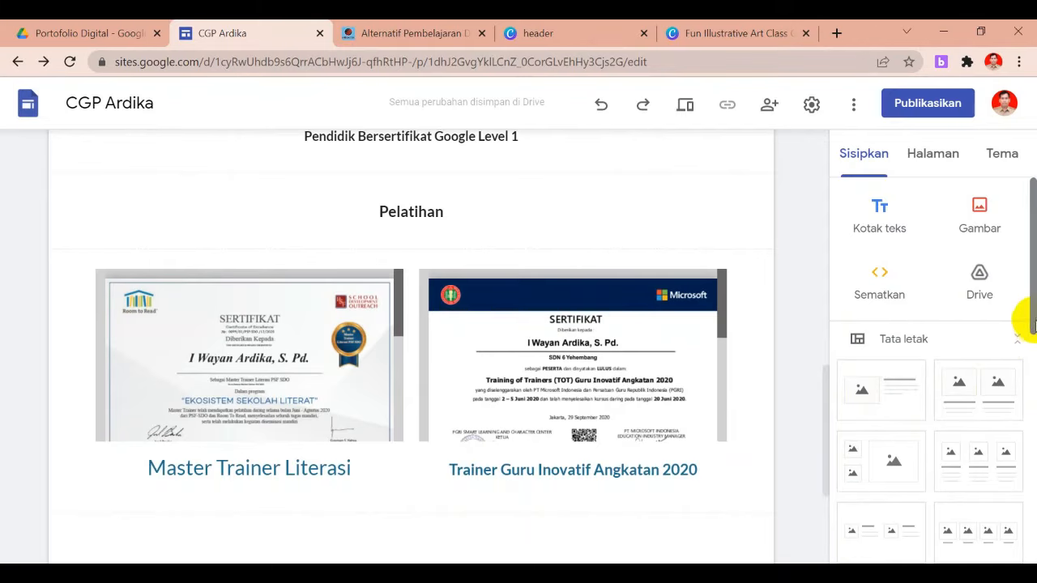
pyautogui.moveTo(1033, 321); pyautogui.dragTo(1024, 259)
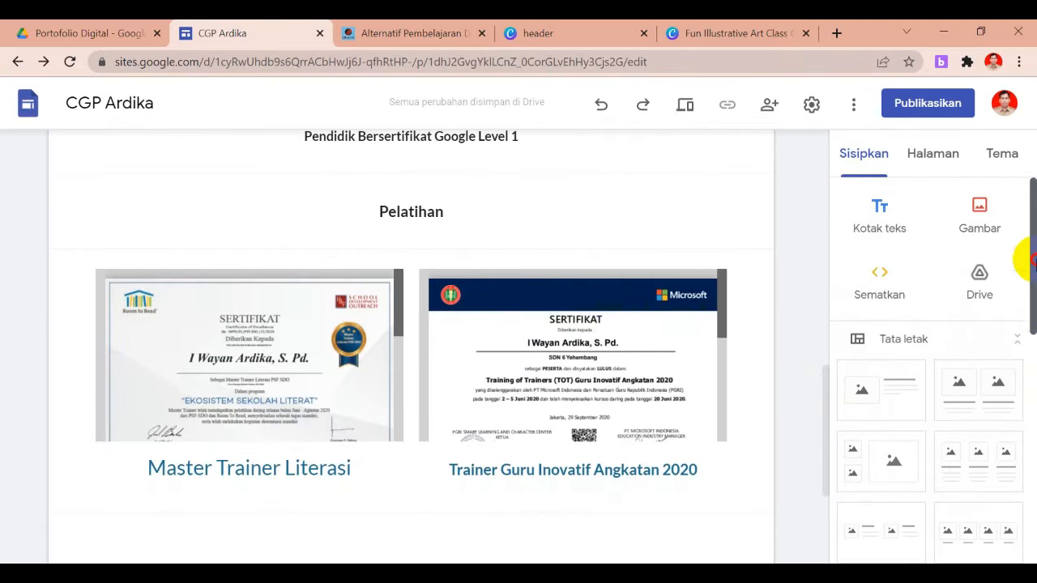
pyautogui.click(688, 104)
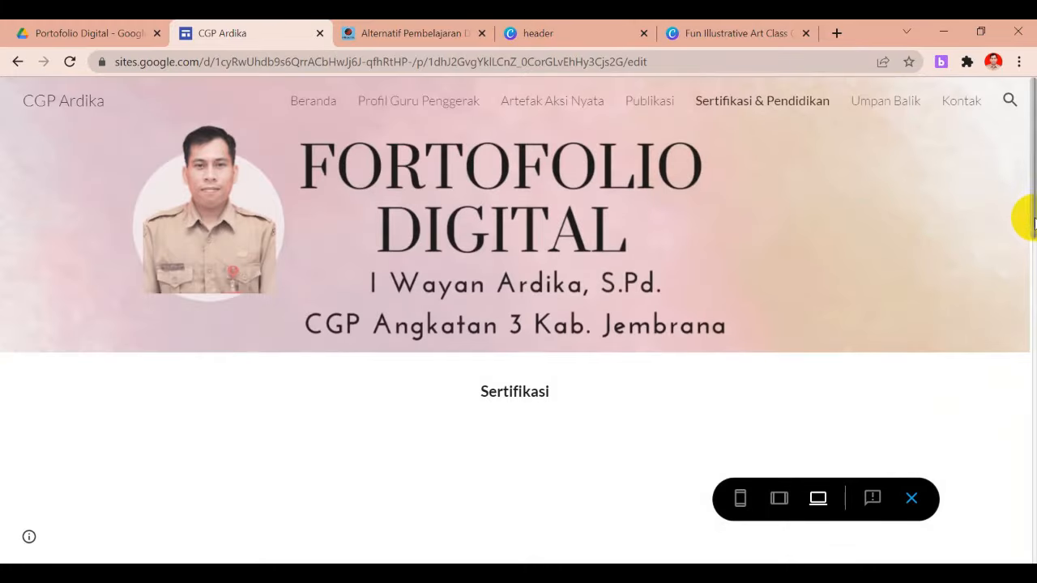
pyautogui.moveTo(1031, 220); pyautogui.dragTo(1031, 289)
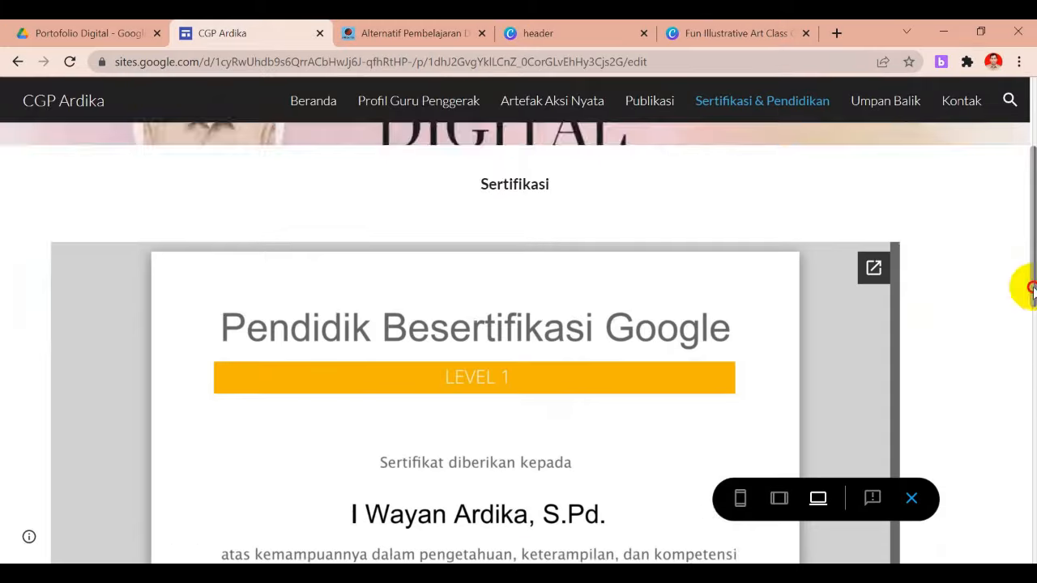
pyautogui.moveTo(1031, 289); pyautogui.dragTo(1032, 535)
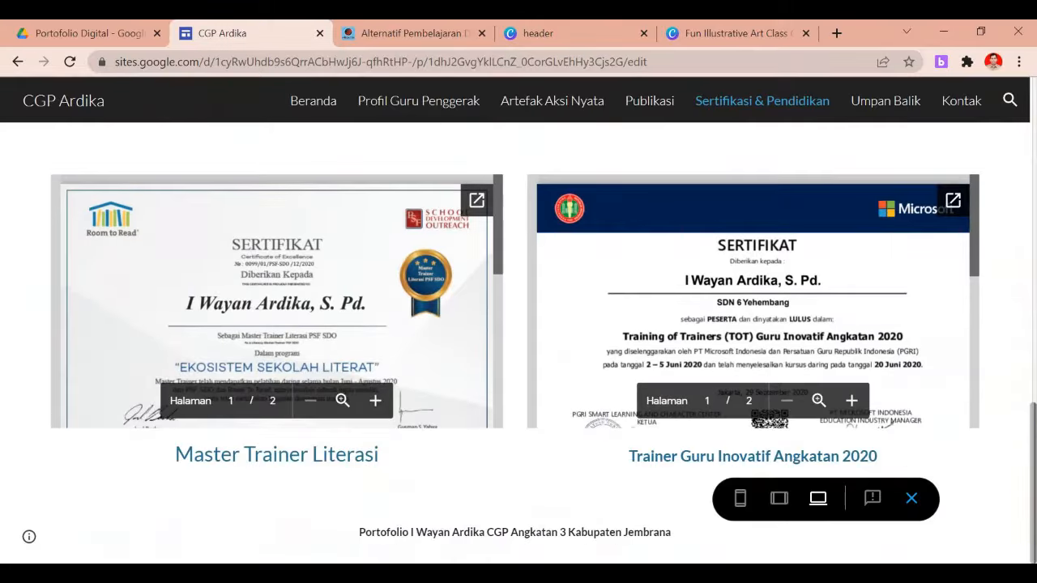
pyautogui.moveTo(1031, 538); pyautogui.dragTo(1027, 428)
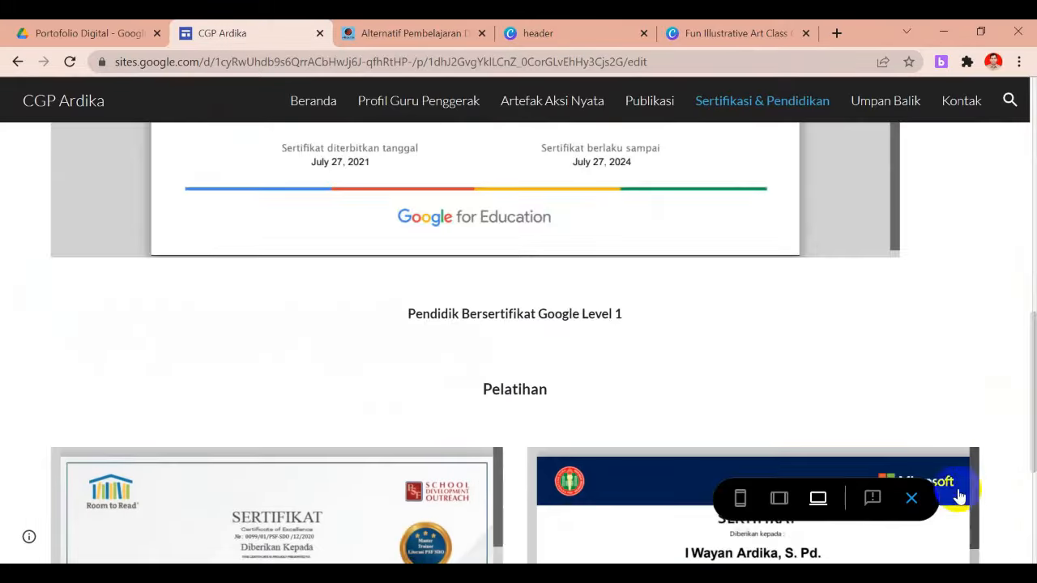
pyautogui.click(914, 503)
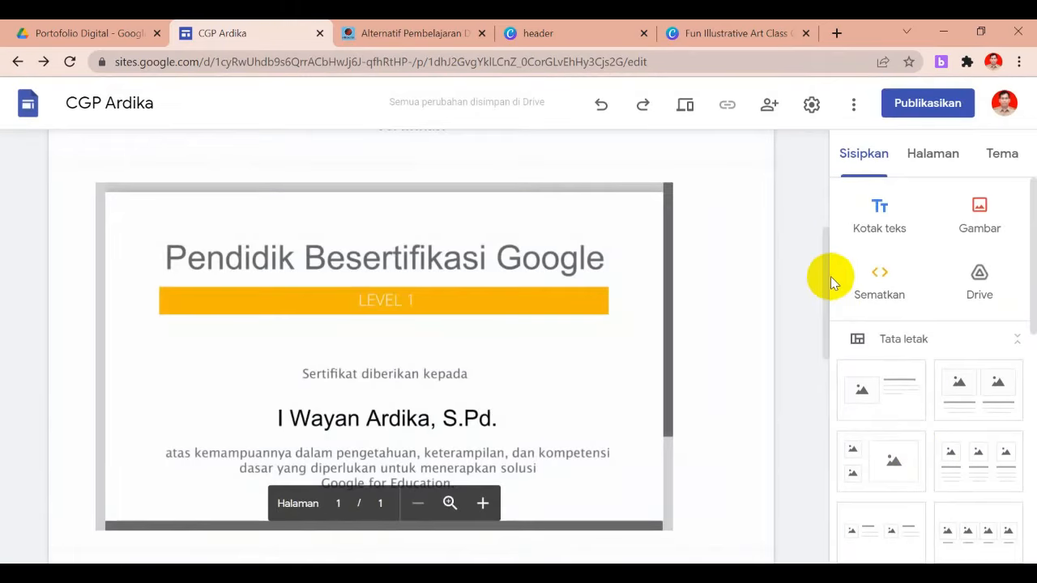
# Scroll to the top and go to the Kontak page through the Lainnya navigation menu
pyautogui.moveTo(822, 281); pyautogui.dragTo(834, 174)
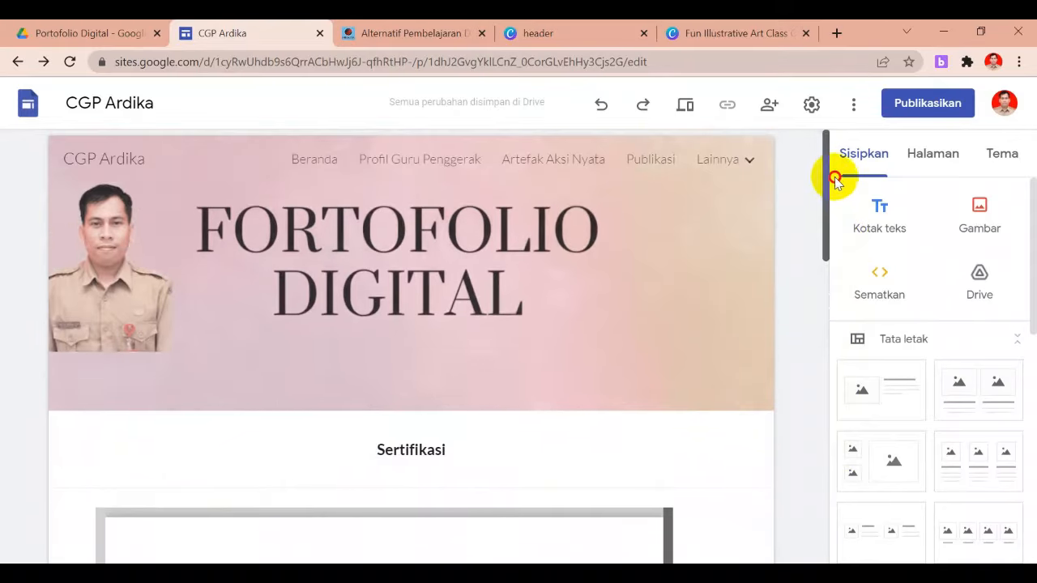
pyautogui.moveTo(686, 172)
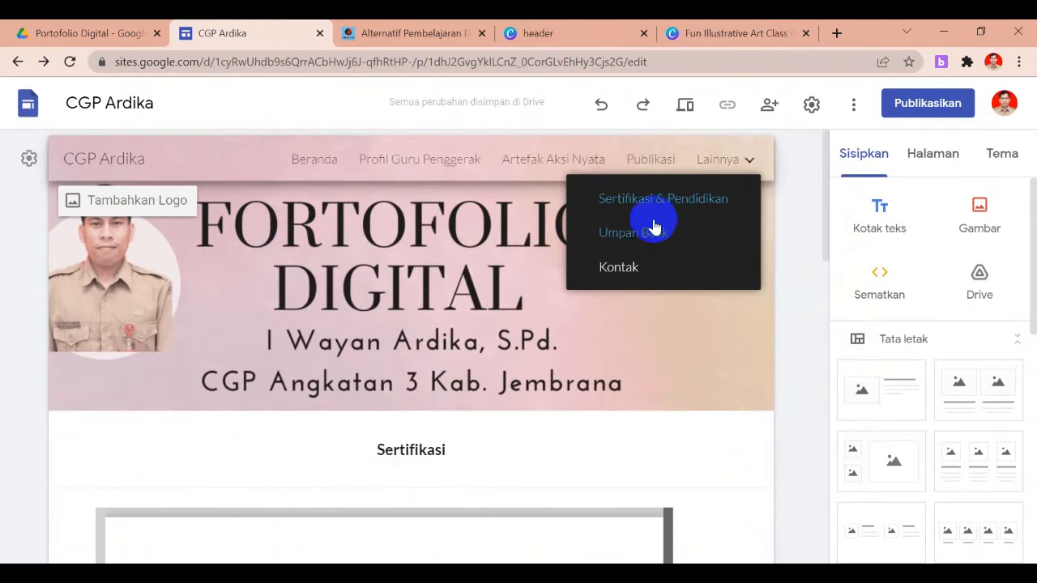
pyautogui.click(621, 271)
pyautogui.click(632, 268)
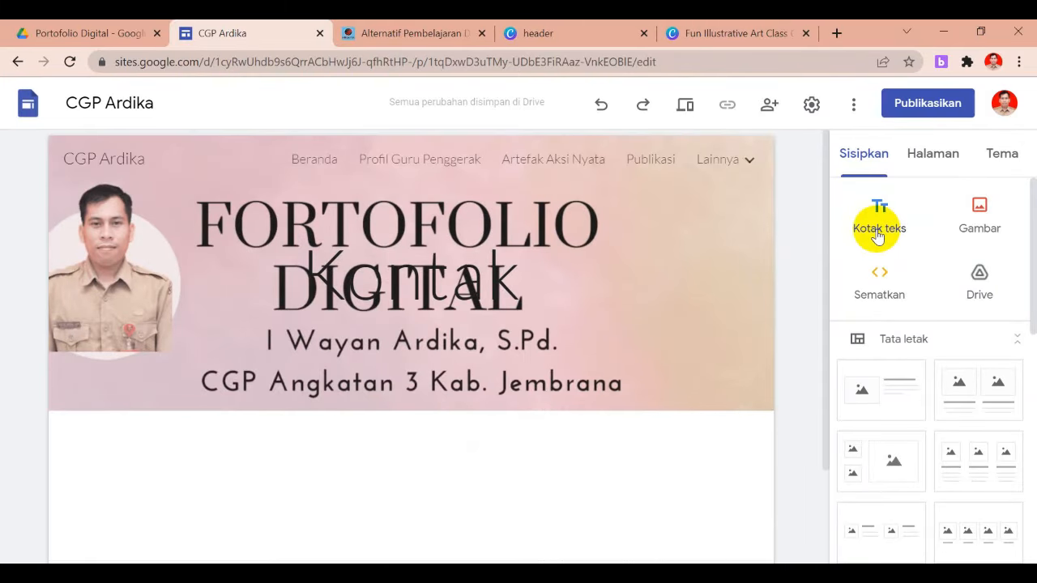
# Add a text box reading 'Kontak' and set it to font size 14
pyautogui.click(878, 234)
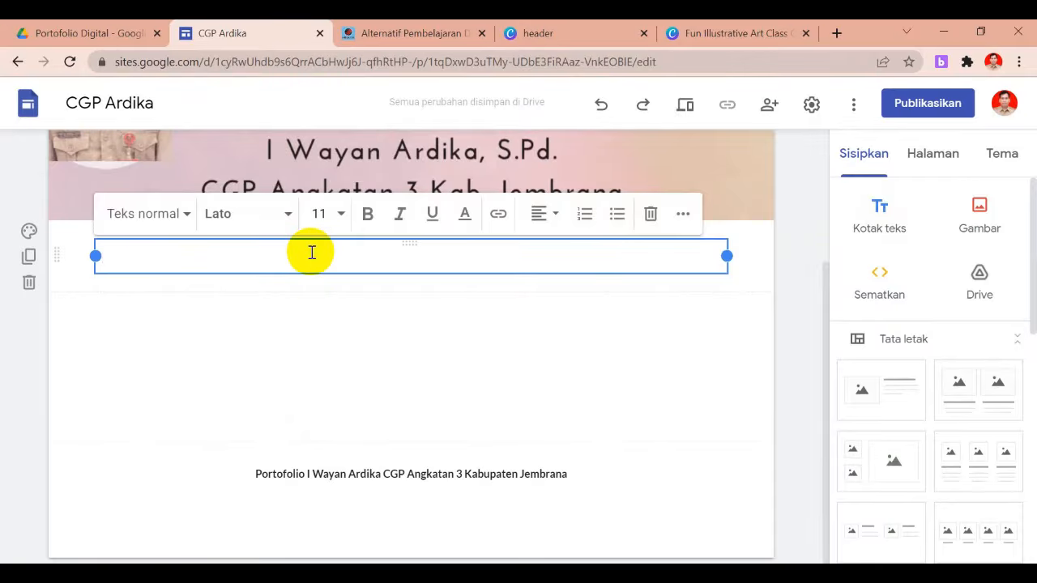
pyautogui.write('Kontak')
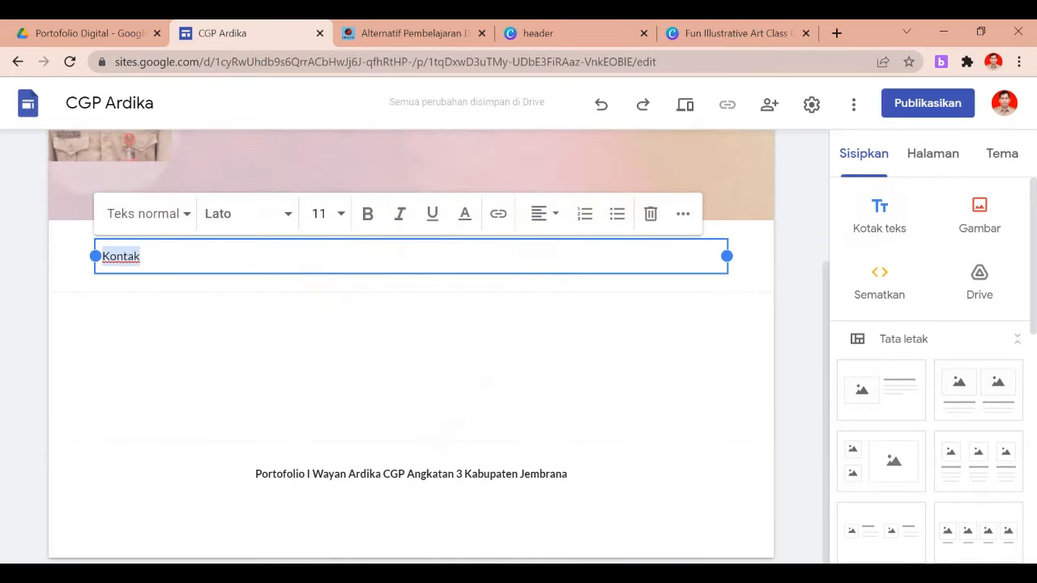
pyautogui.click(342, 214)
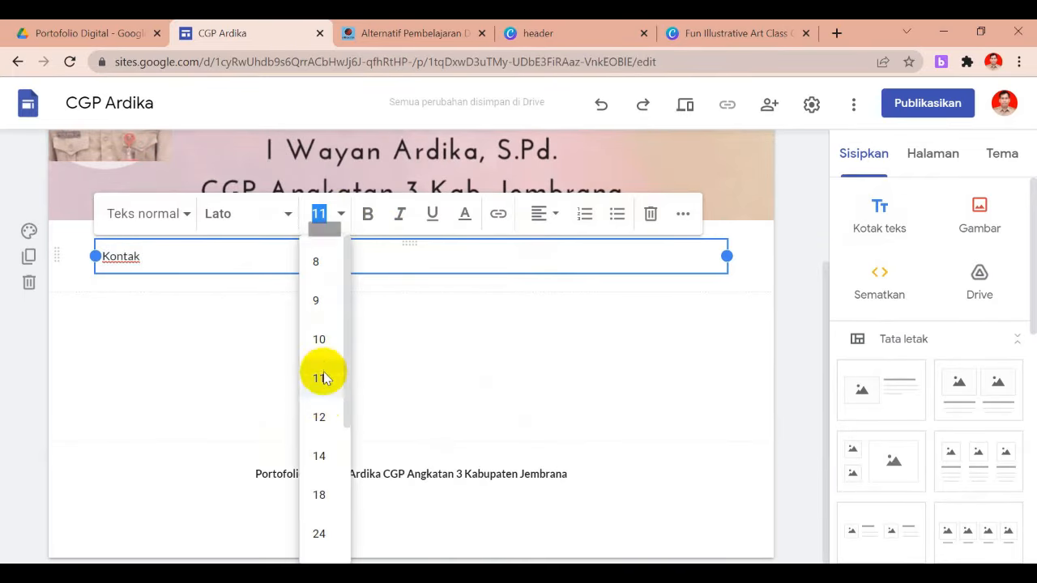
pyautogui.click(319, 459)
# Centre the Kontak heading and insert an empty text box beneath it
pyautogui.click(547, 214)
pyautogui.click(541, 263)
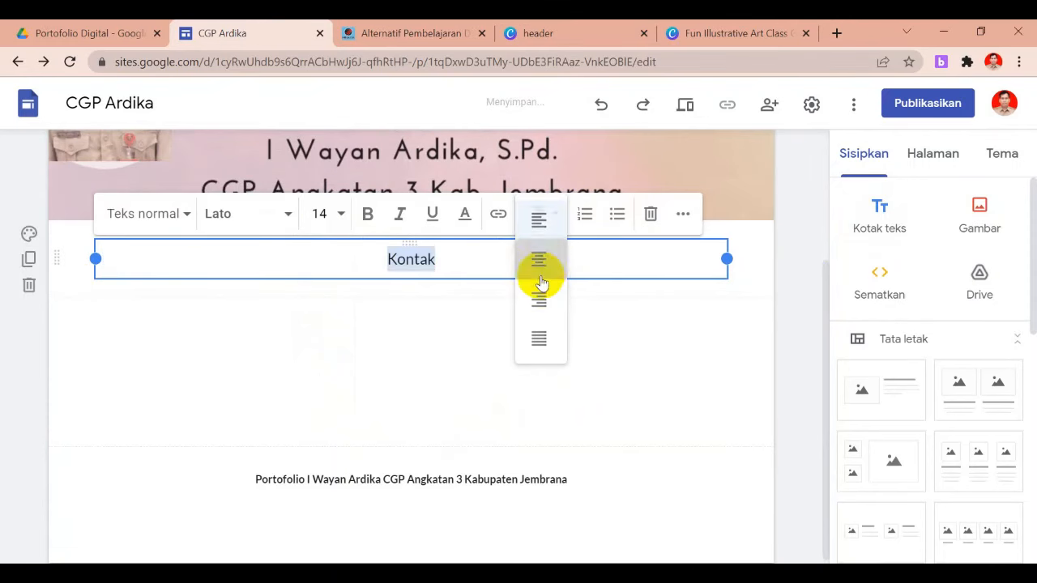
pyautogui.click(480, 333)
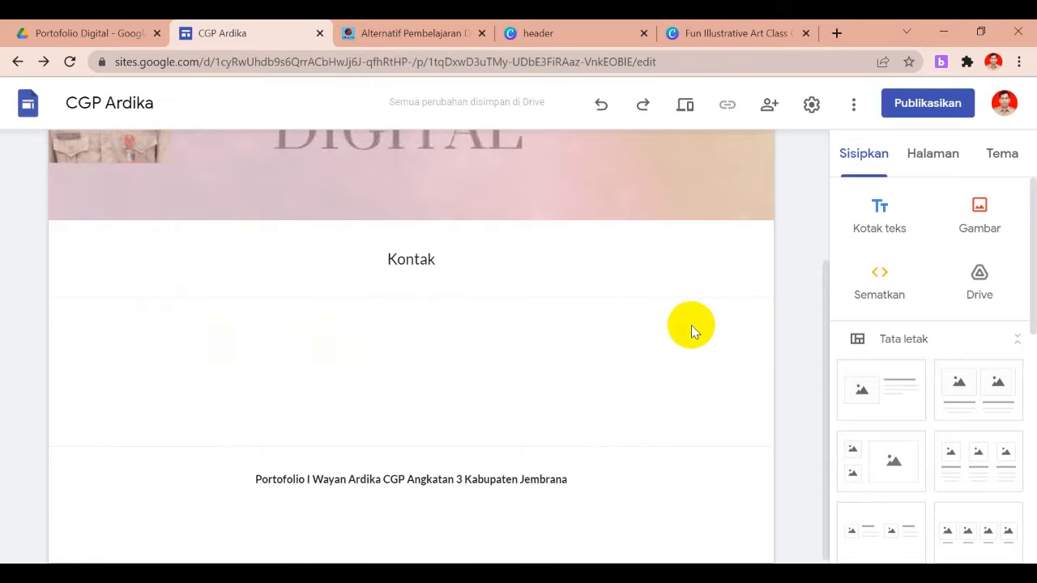
pyautogui.click(881, 217)
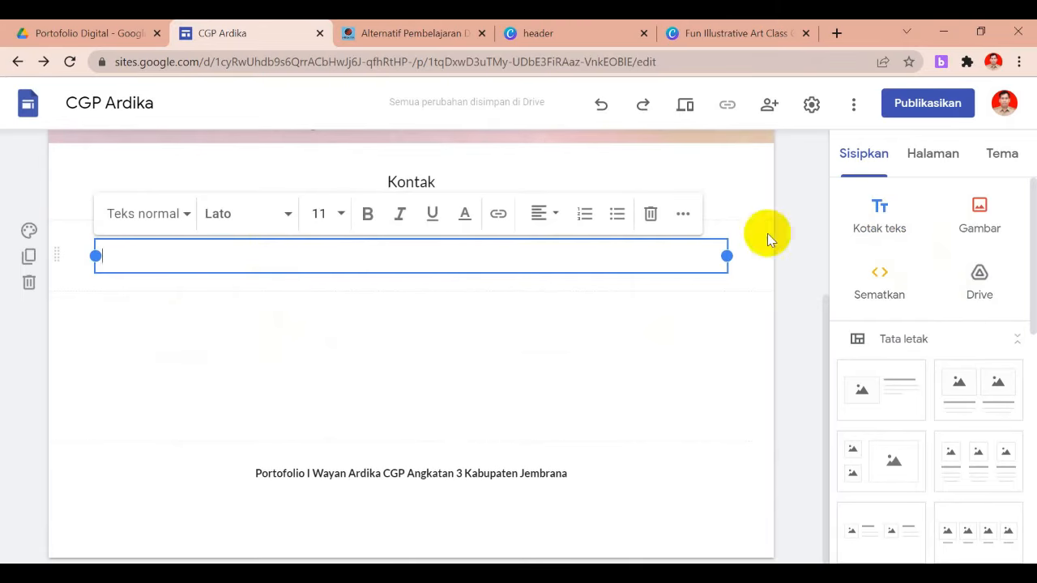
# Type 'Email:' followed by the owner's e-mail address into the new text box
pyautogui.moveTo(827, 313); pyautogui.dragTo(799, 271)
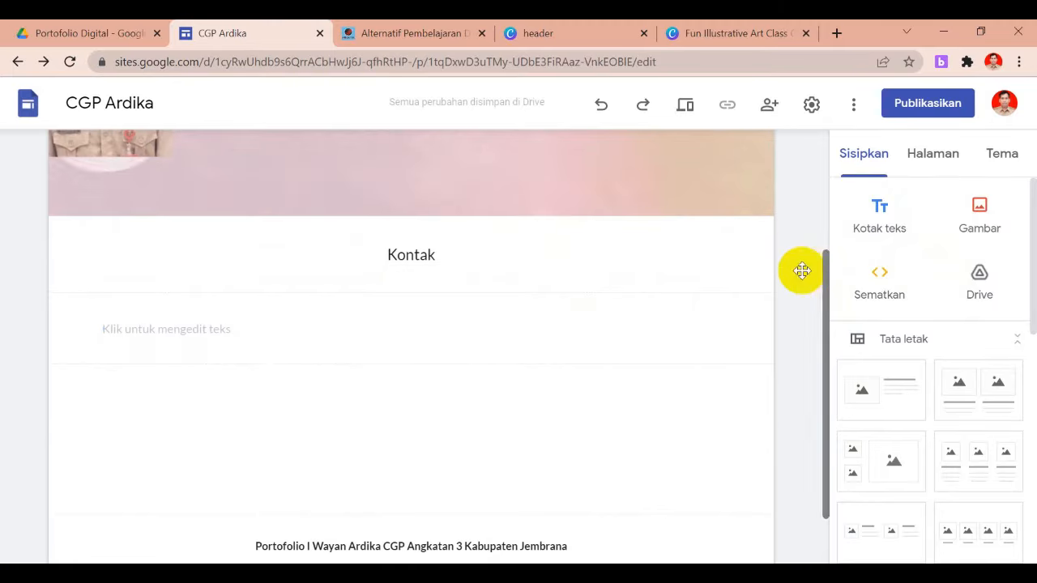
pyautogui.click(266, 329)
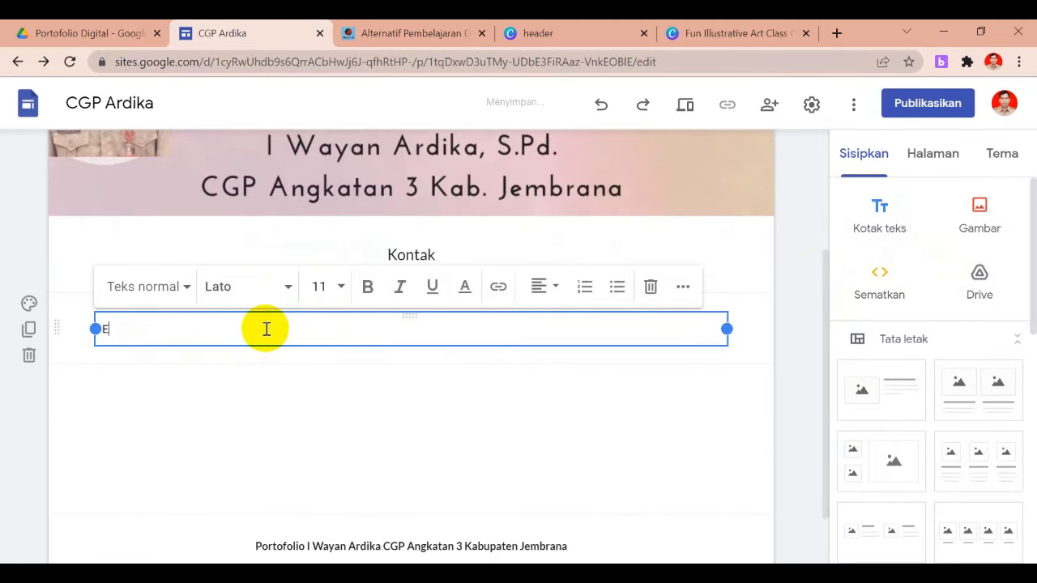
pyautogui.write('Email')
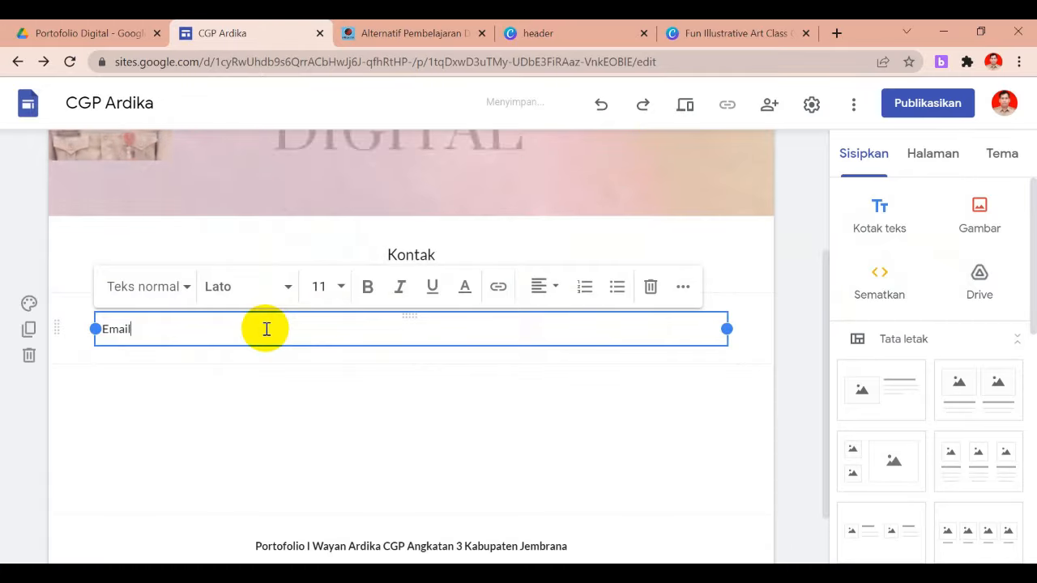
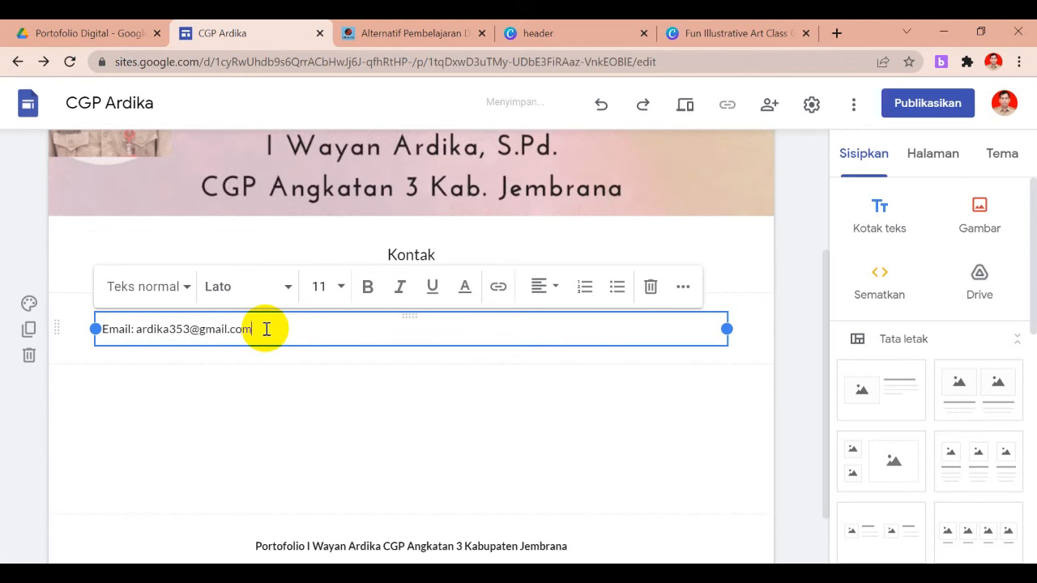
pyautogui.click(289, 370)
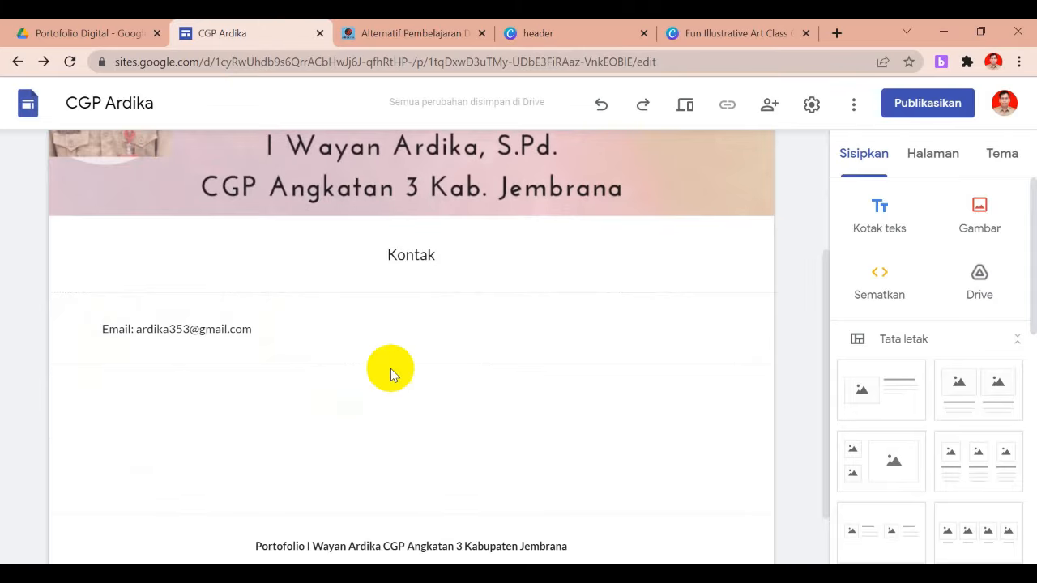
# Delete the stray Kontak title overlapping the header banner
pyautogui.moveTo(823, 398); pyautogui.dragTo(825, 285)
pyautogui.click(445, 283)
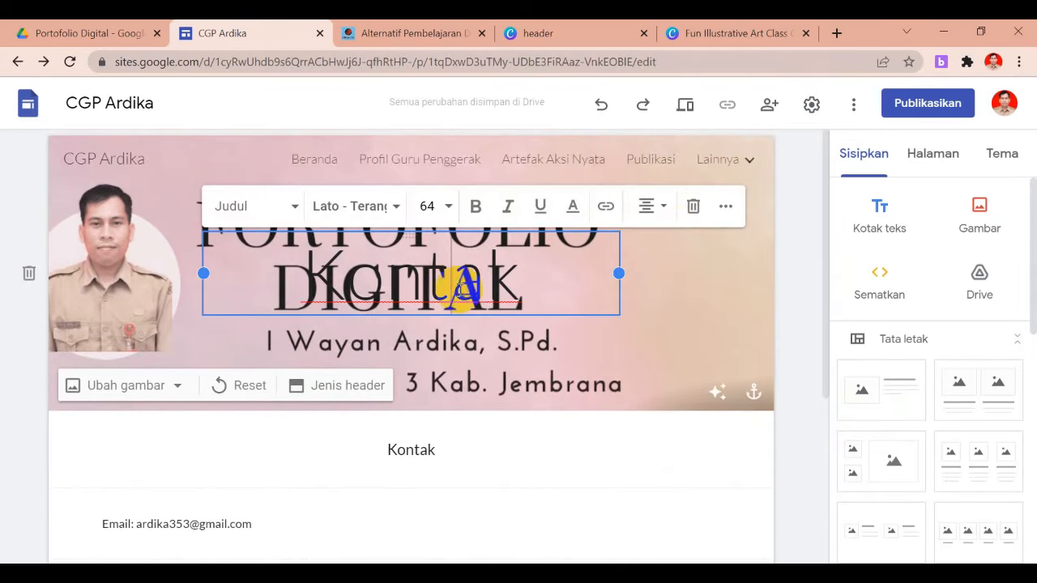
pyautogui.click(694, 209)
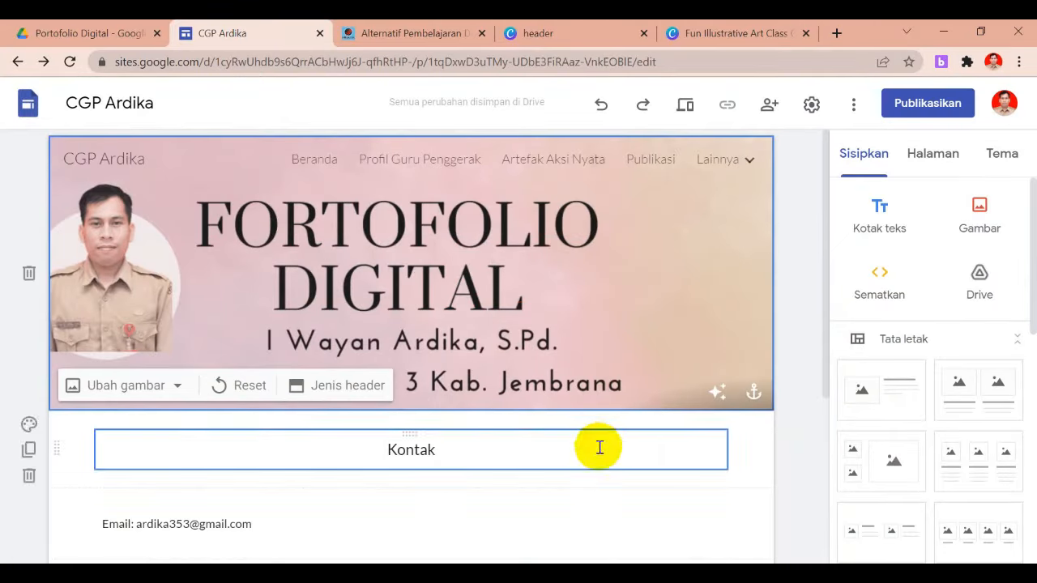
# On the Umpan Balik page, delete the title overlapping the header, then go to Beranda
pyautogui.click(749, 160)
pyautogui.click(646, 231)
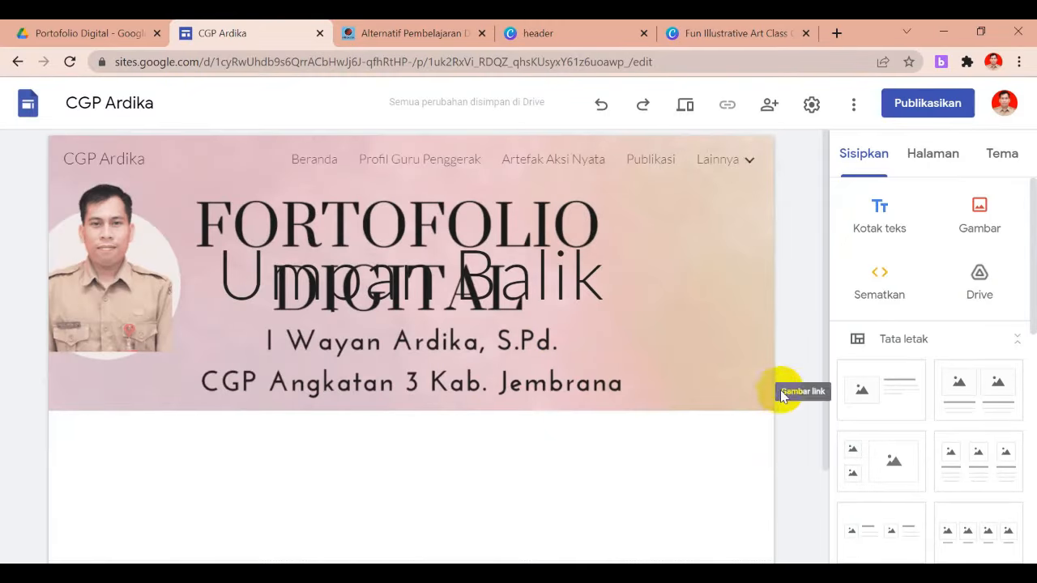
pyautogui.moveTo(827, 364); pyautogui.dragTo(825, 438)
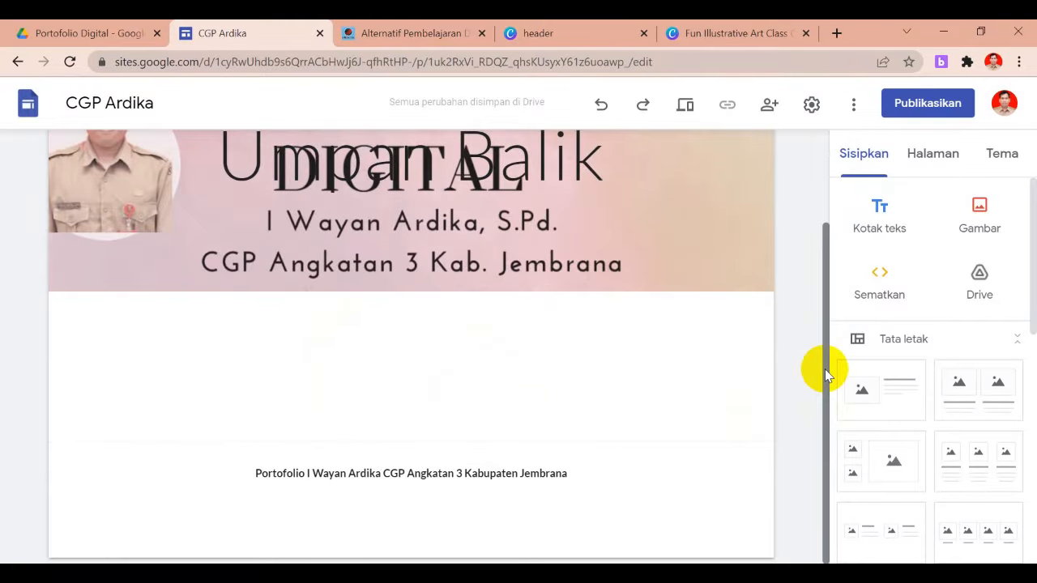
pyautogui.moveTo(827, 371); pyautogui.dragTo(827, 231)
pyautogui.click(453, 265)
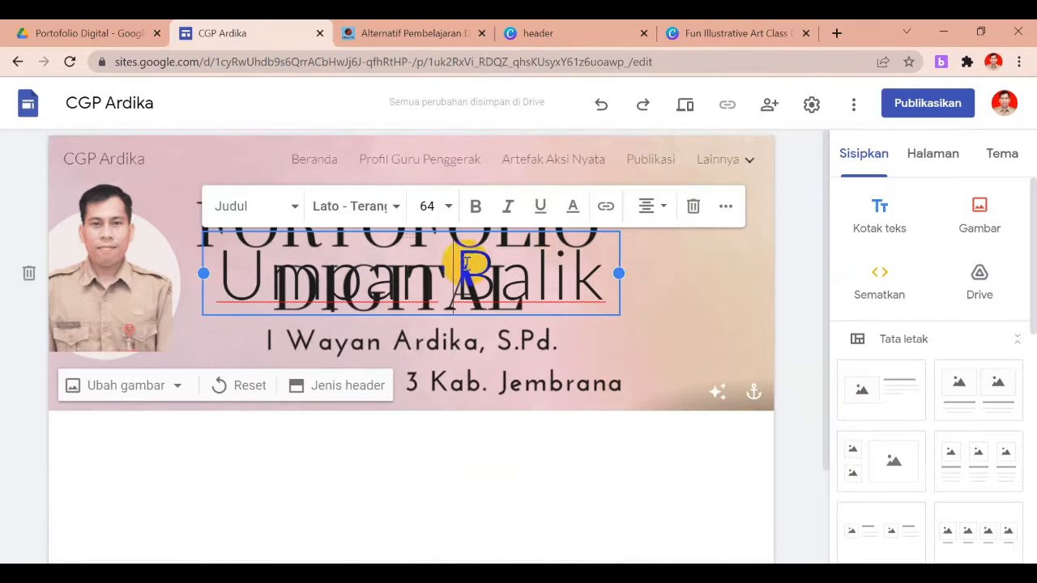
pyautogui.click(693, 206)
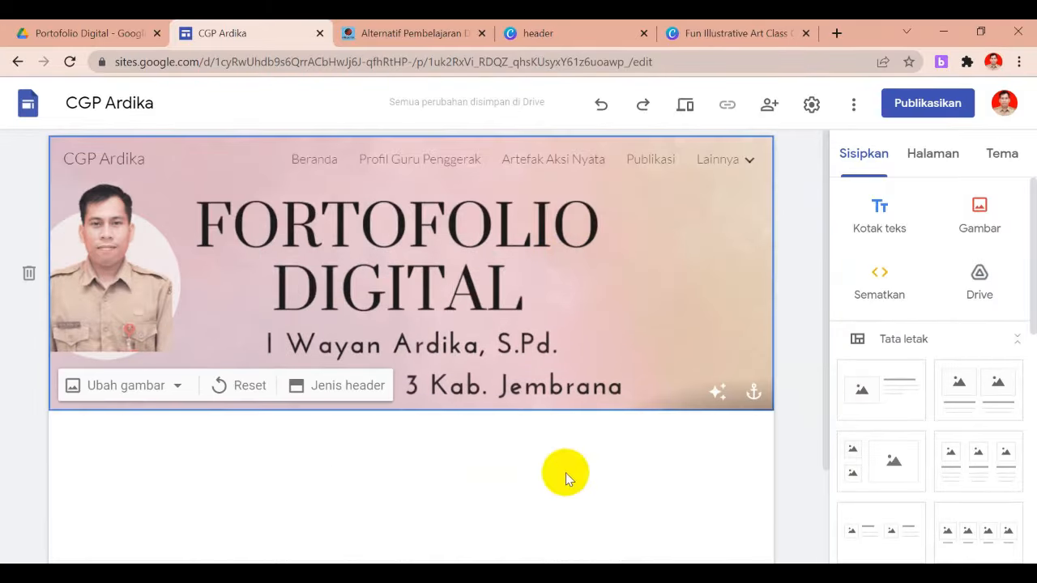
pyautogui.click(819, 386)
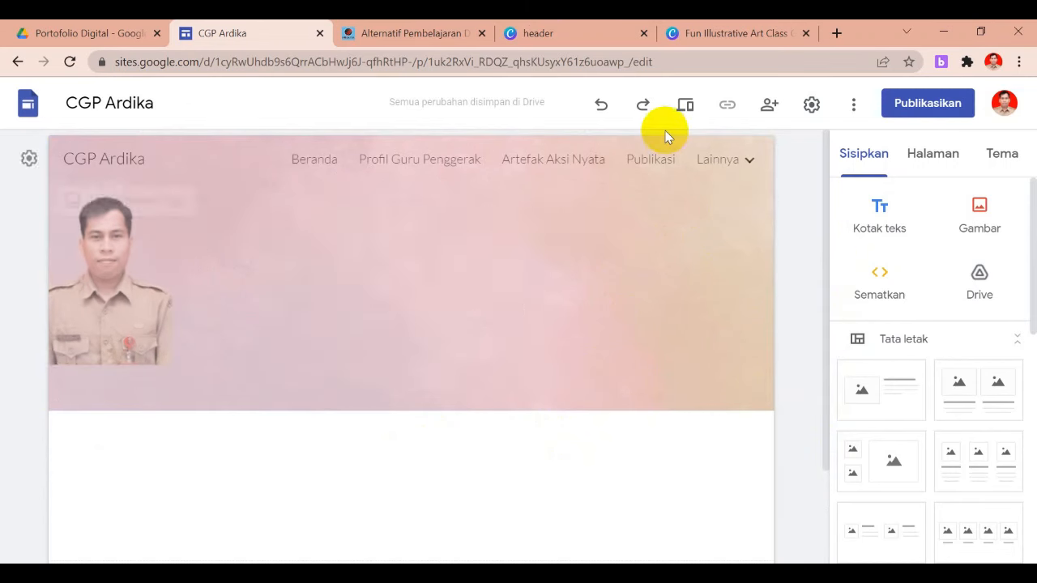
pyautogui.click(308, 162)
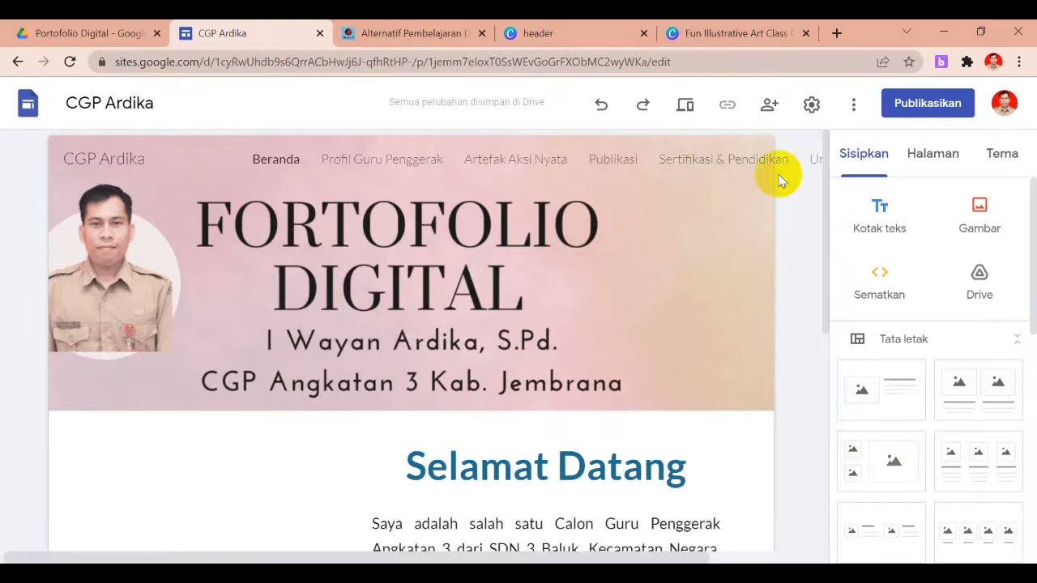
# Bring up the publish dialog and confirm the web address reads cgpardika, leaving it unchanged
pyautogui.click(916, 104)
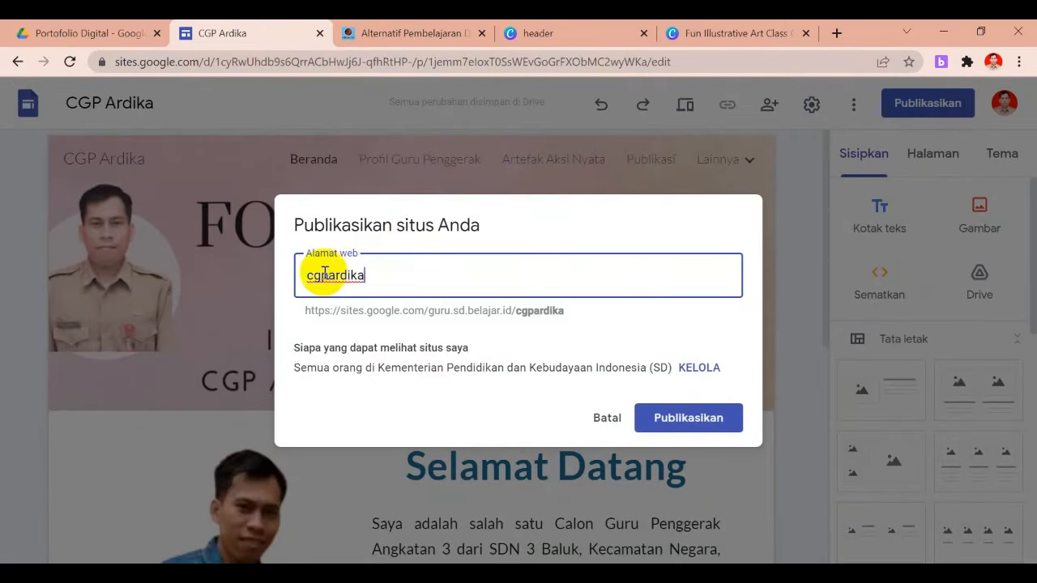
pyautogui.moveTo(517, 314); pyautogui.dragTo(565, 314)
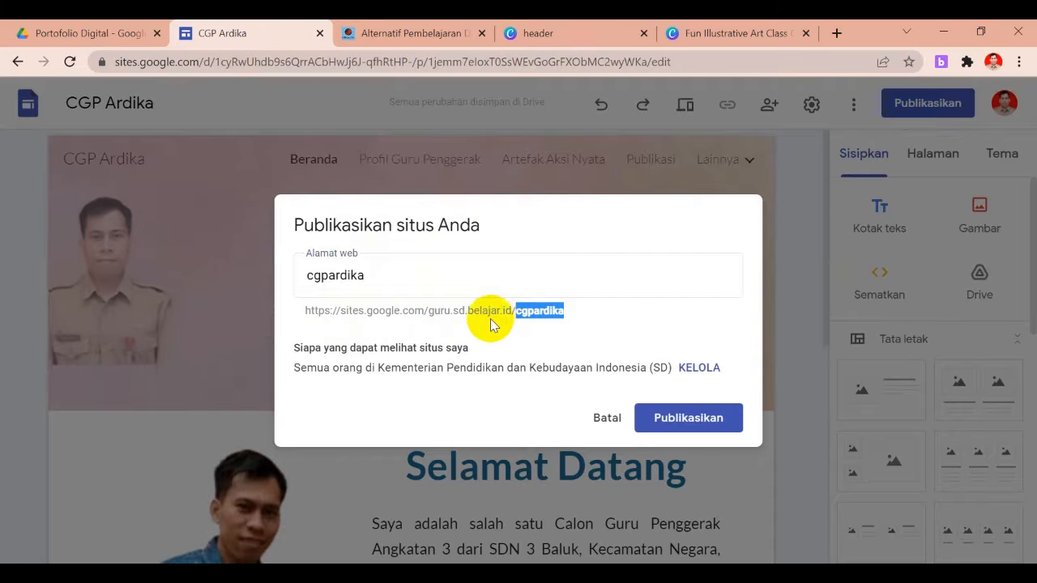
pyautogui.click(373, 281)
pyautogui.click(614, 324)
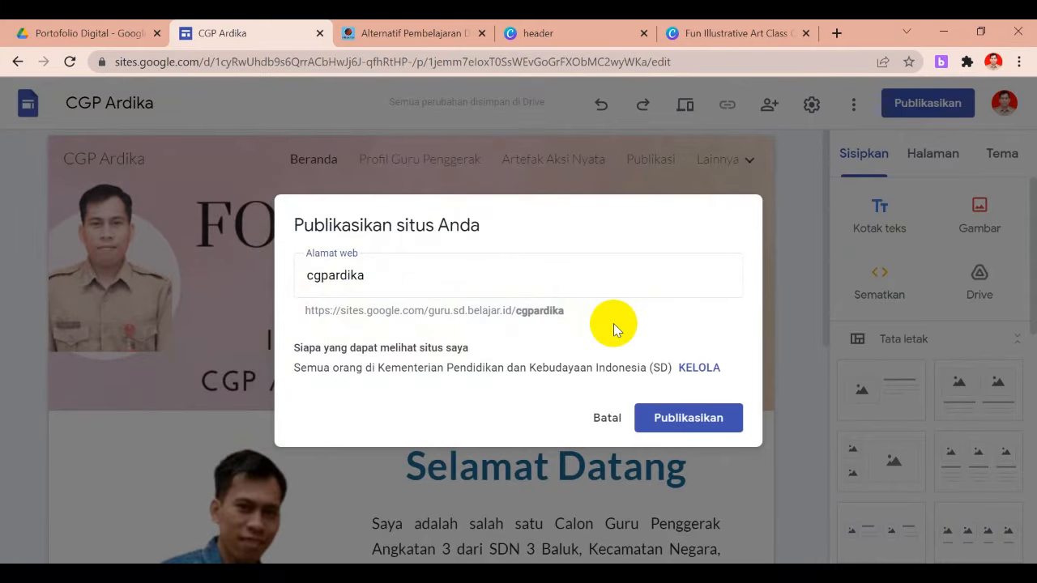
# Switch the published site's link access to Publik so 'Siapa saja' can view it
pyautogui.click(694, 370)
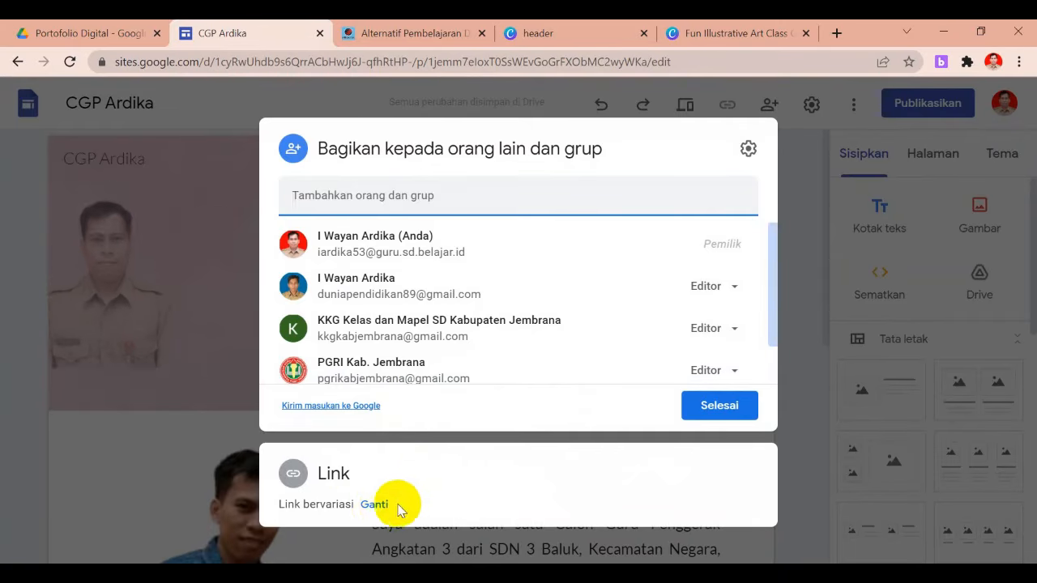
pyautogui.click(379, 505)
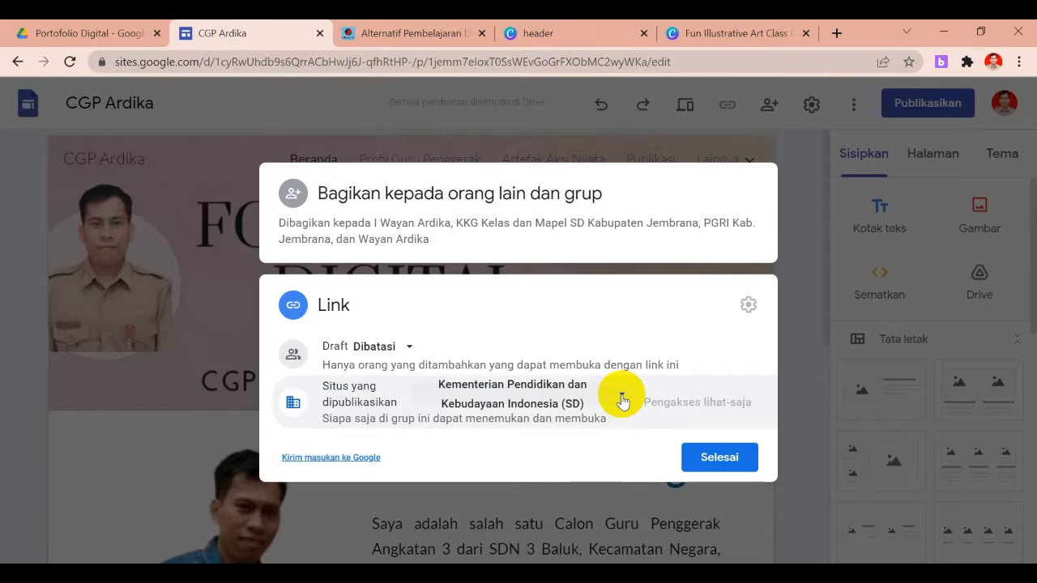
pyautogui.click(622, 400)
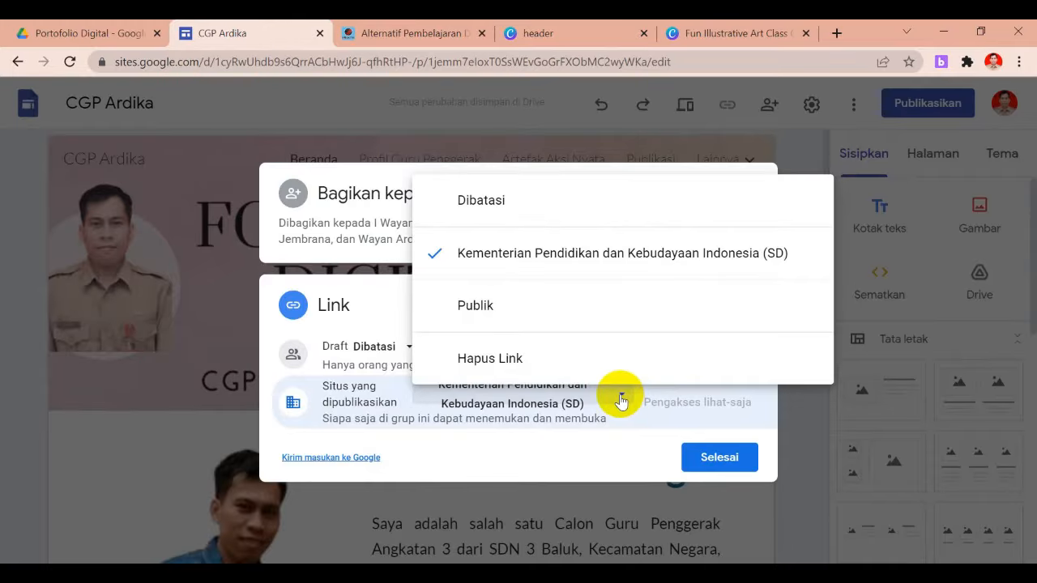
pyautogui.click(491, 313)
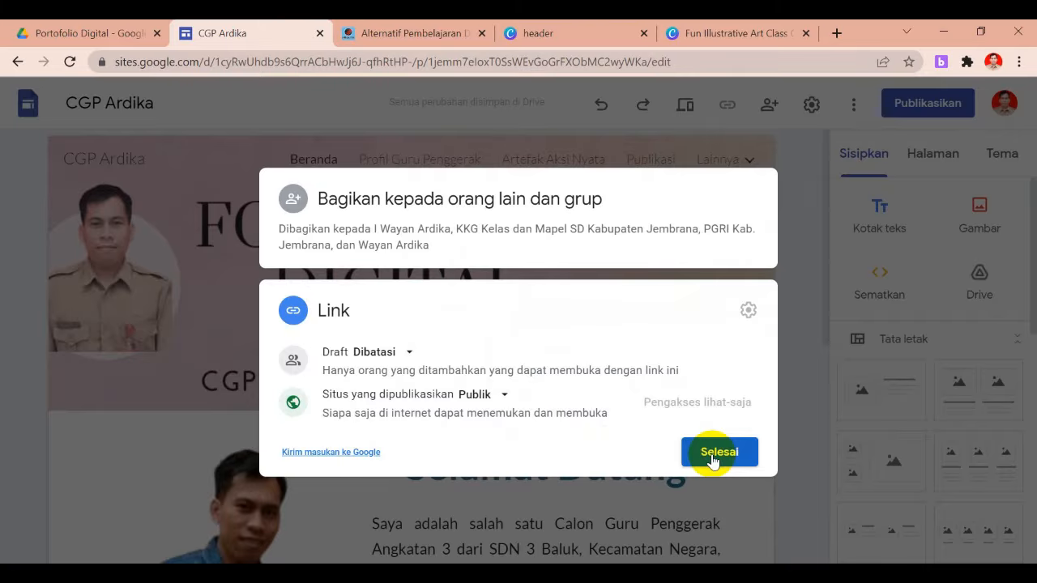
pyautogui.click(714, 454)
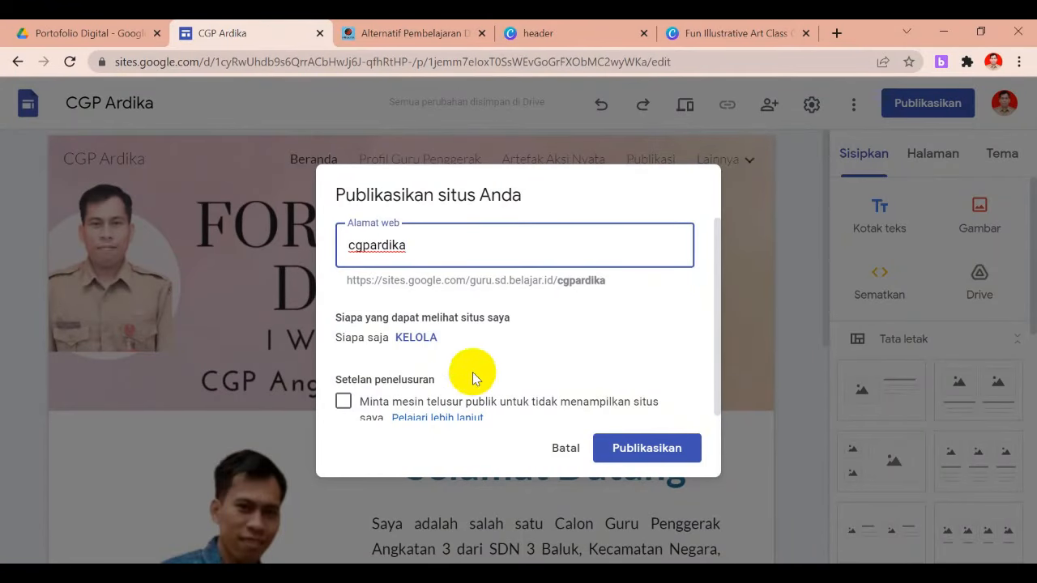
# Tick 'Minta mesin telusur publik untuk tidak menampilkan situs saya' and publish to cgpardika
pyautogui.moveTo(716, 356); pyautogui.dragTo(721, 409)
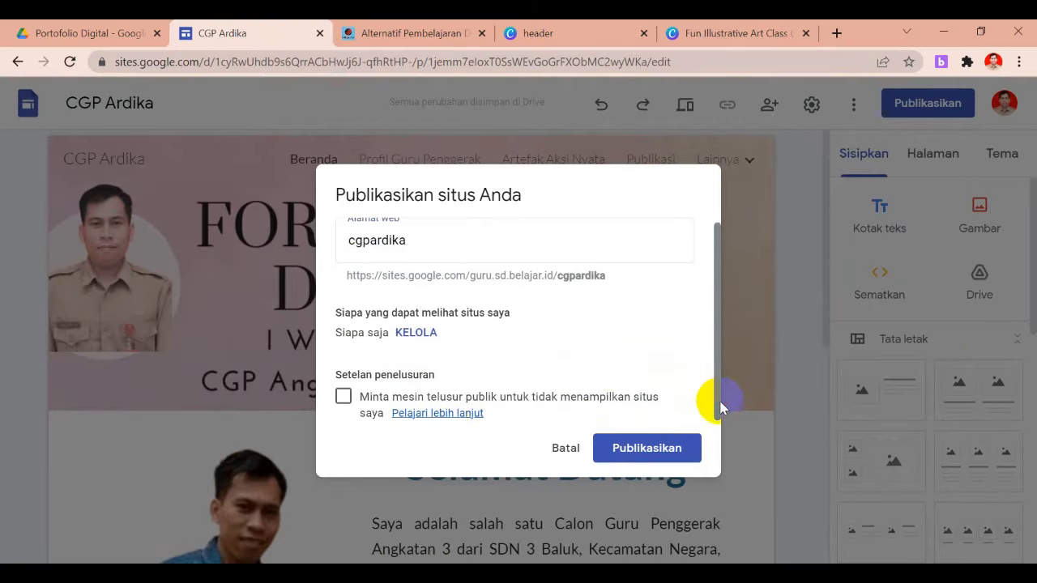
pyautogui.click(344, 397)
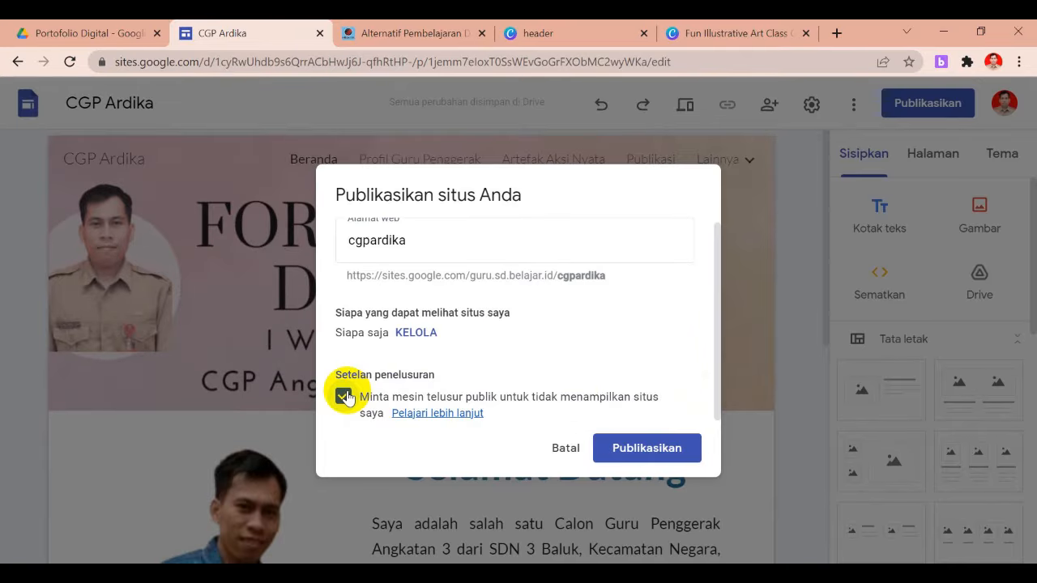
pyautogui.click(662, 454)
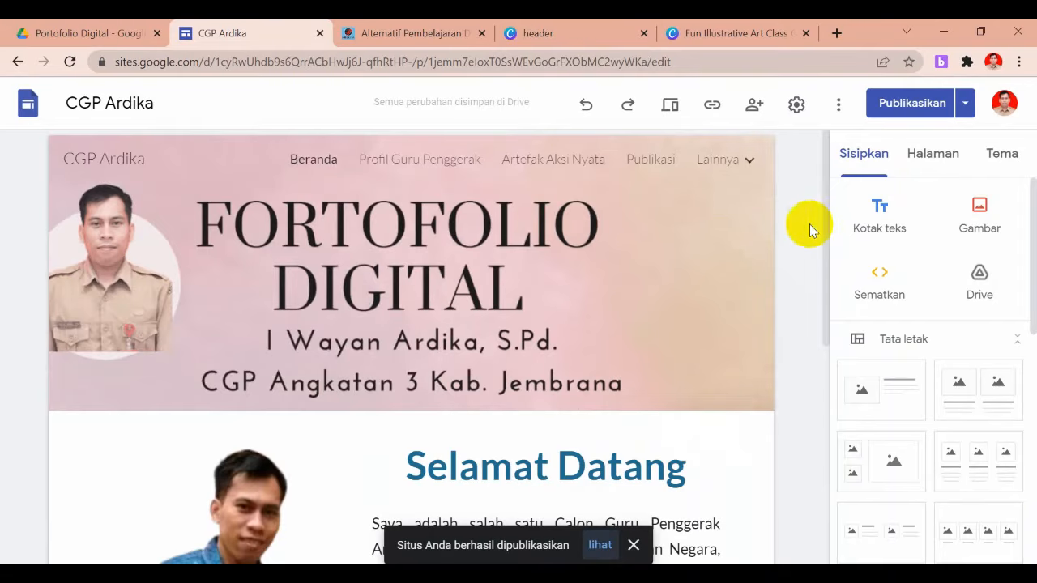
# Open the live site from the success toast and select its cgpardika/beranda address
pyautogui.click(600, 546)
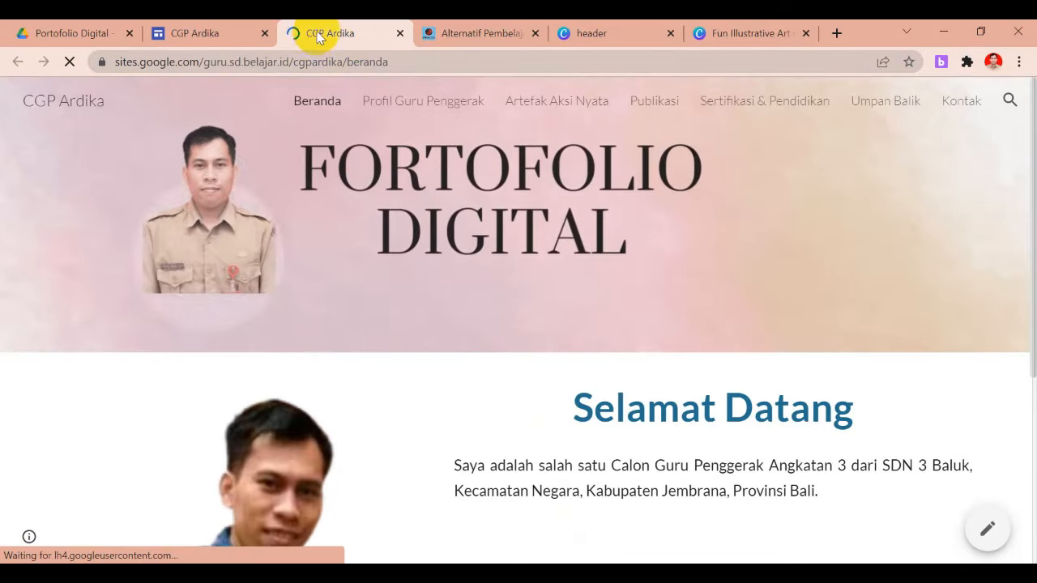
pyautogui.click(404, 62)
pyautogui.hotkey('ctrl', 'c')
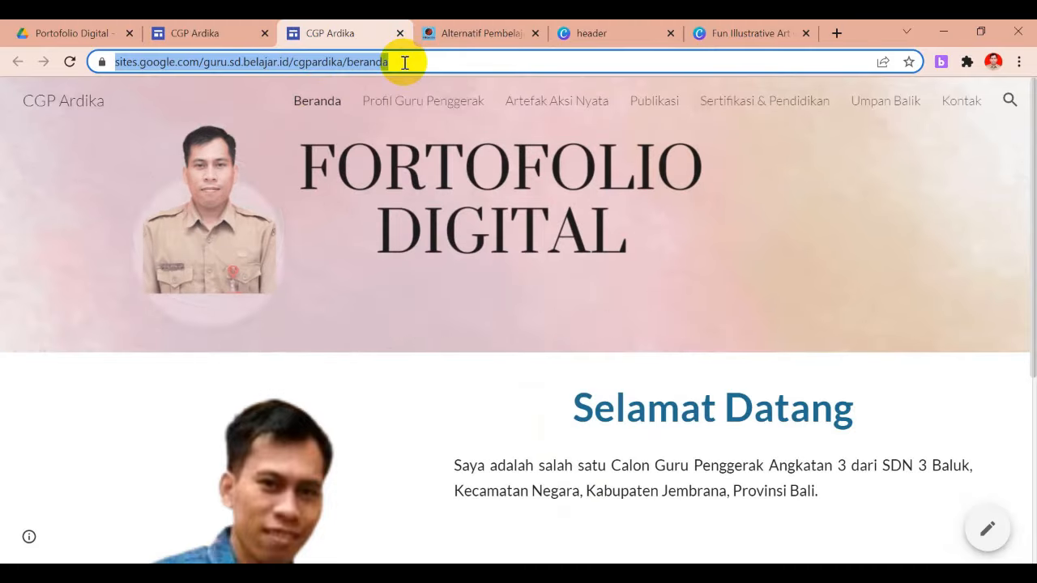
# Copy the published site's link and load it in a new browser tab
pyautogui.click(226, 34)
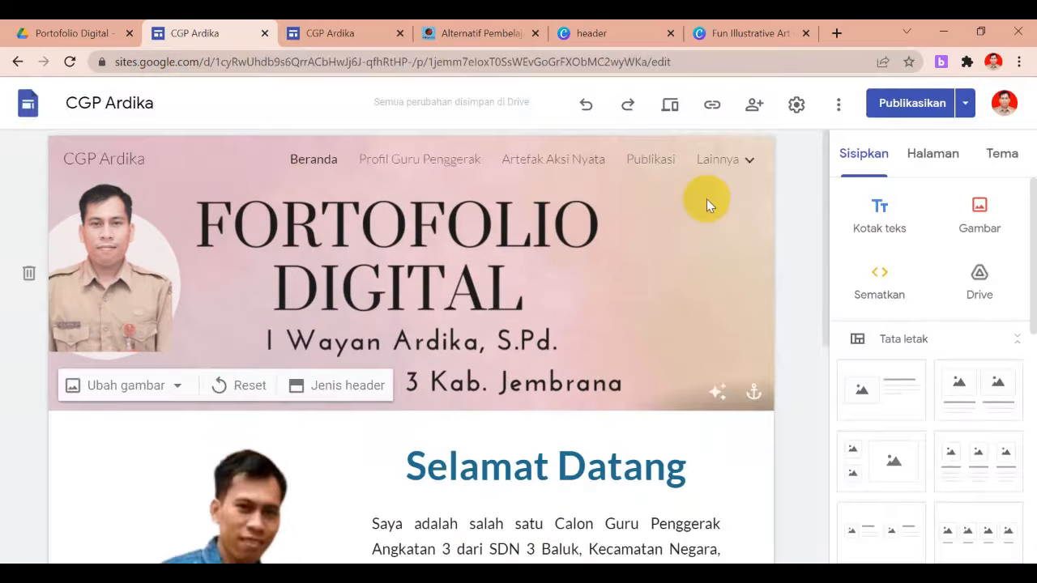
pyautogui.click(712, 105)
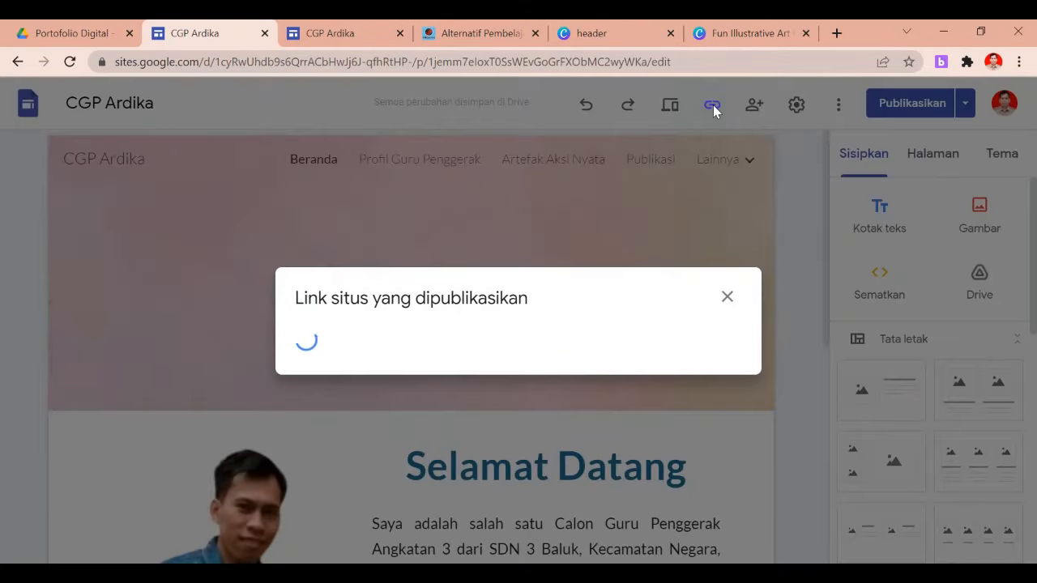
pyautogui.click(715, 326)
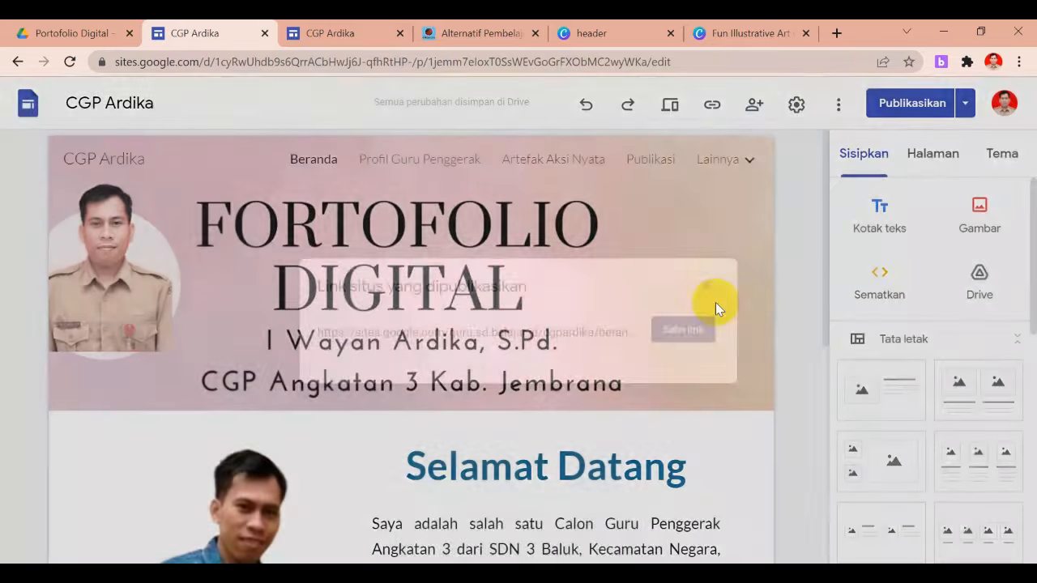
pyautogui.click(837, 39)
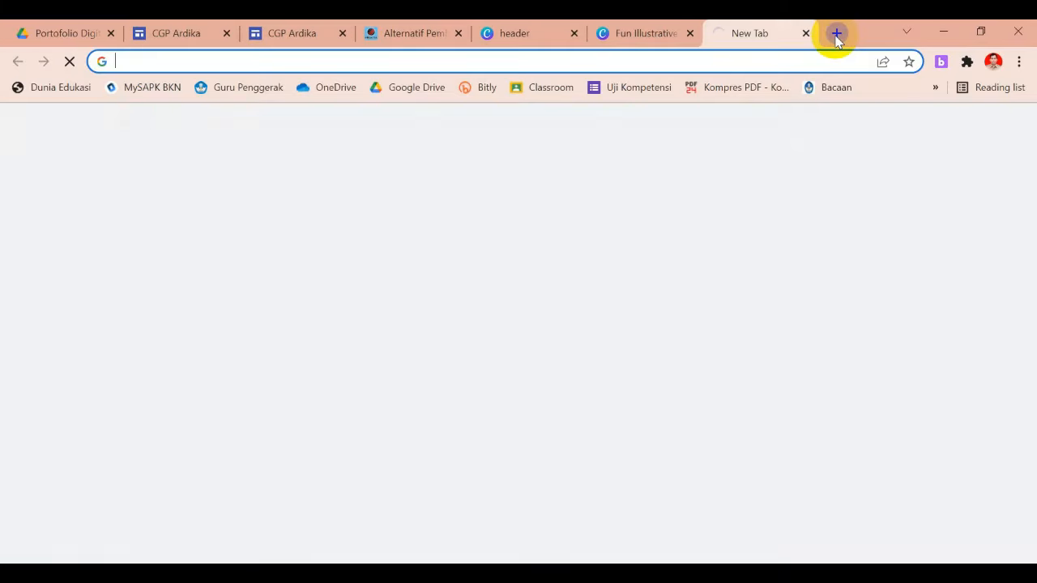
pyautogui.click(836, 39)
pyautogui.hotkey('ctrl', 'v')
pyautogui.press('Return')
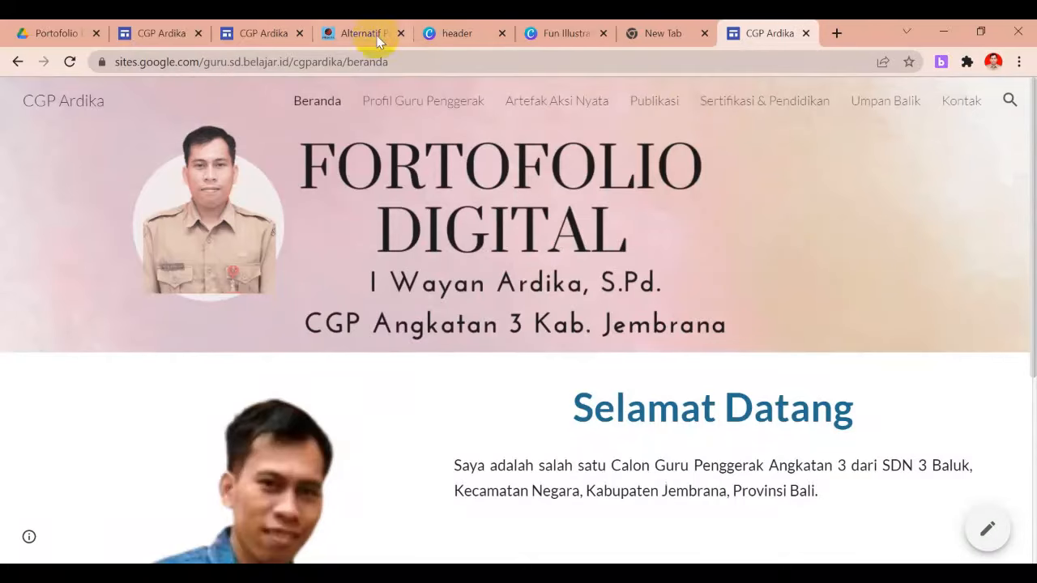
# Close the duplicate editor tab and the live-site tab, returning to the Beranda editor
pyautogui.click(154, 34)
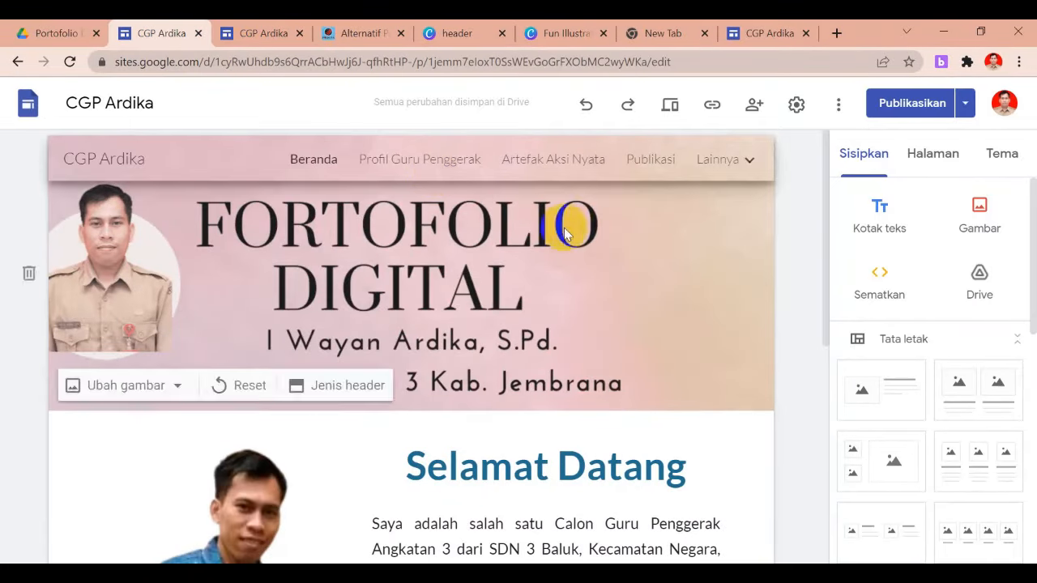
pyautogui.click(300, 34)
pyautogui.click(705, 33)
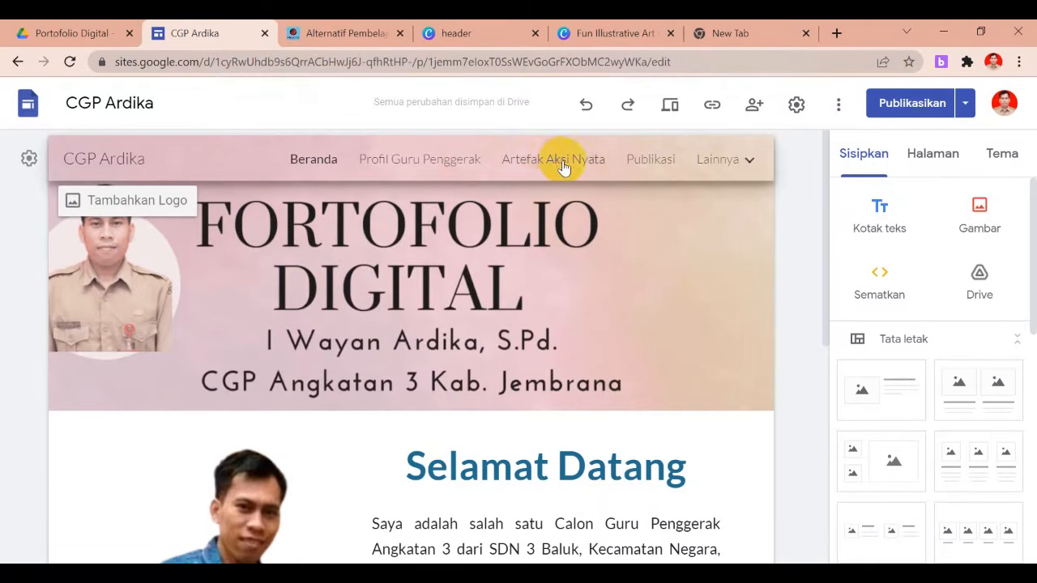
# Go to the Publikasi page, reload the editor, and select the section below the POSKITA embed
pyautogui.click(661, 162)
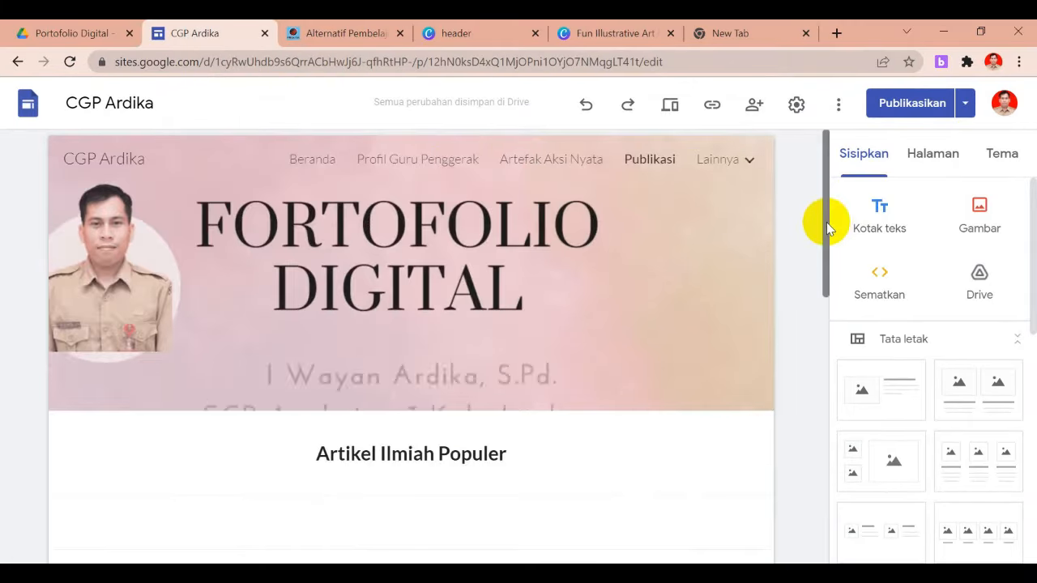
pyautogui.moveTo(826, 220); pyautogui.dragTo(835, 289)
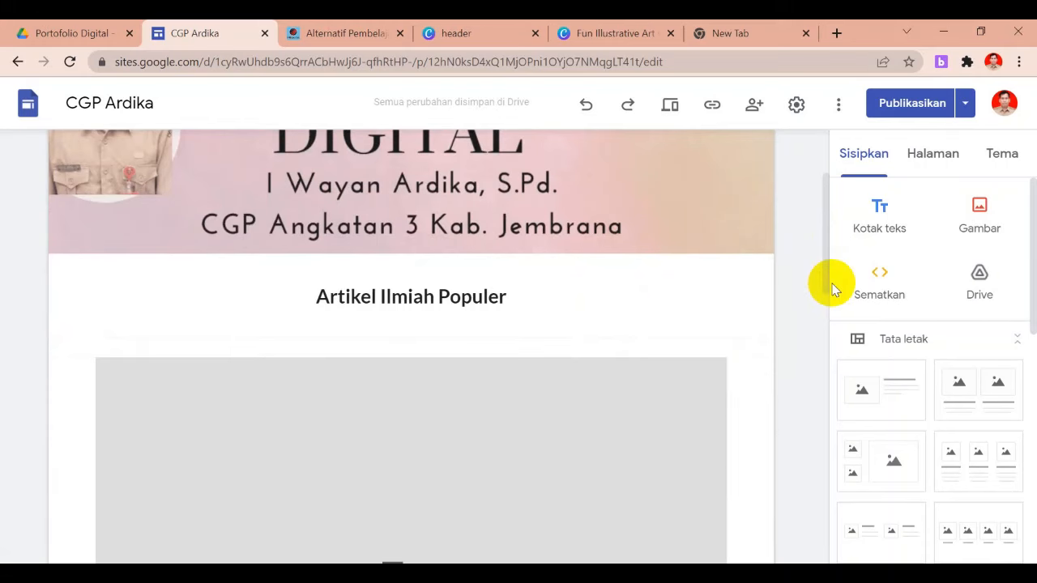
pyautogui.moveTo(824, 290); pyautogui.dragTo(824, 251)
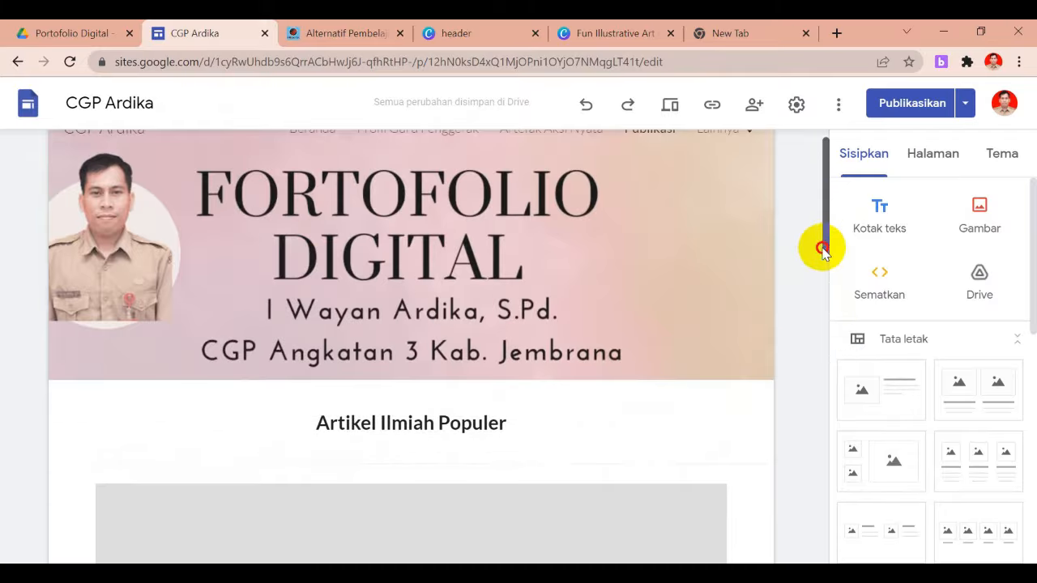
pyautogui.click(70, 62)
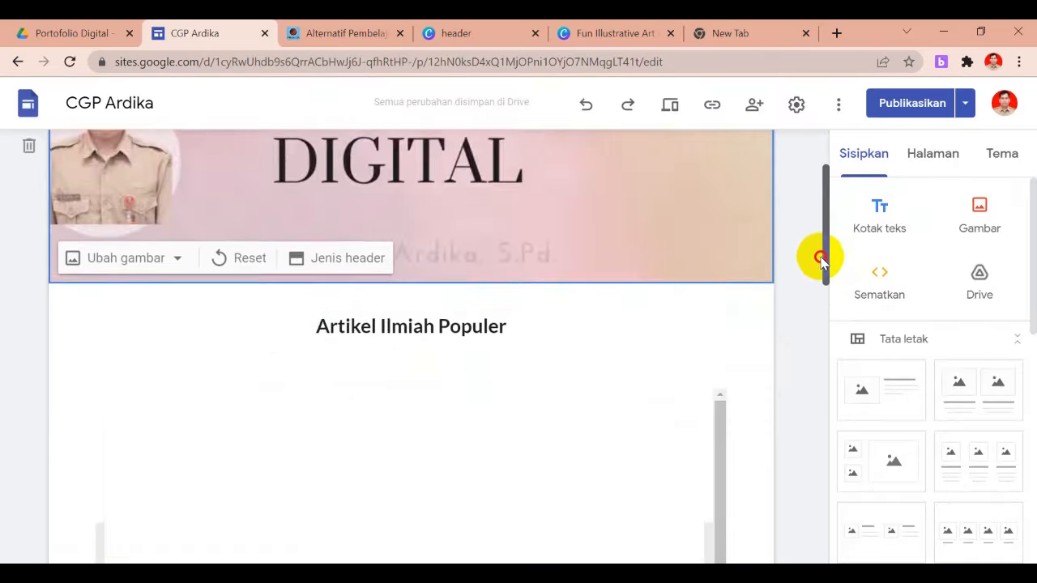
pyautogui.moveTo(817, 259); pyautogui.dragTo(809, 385)
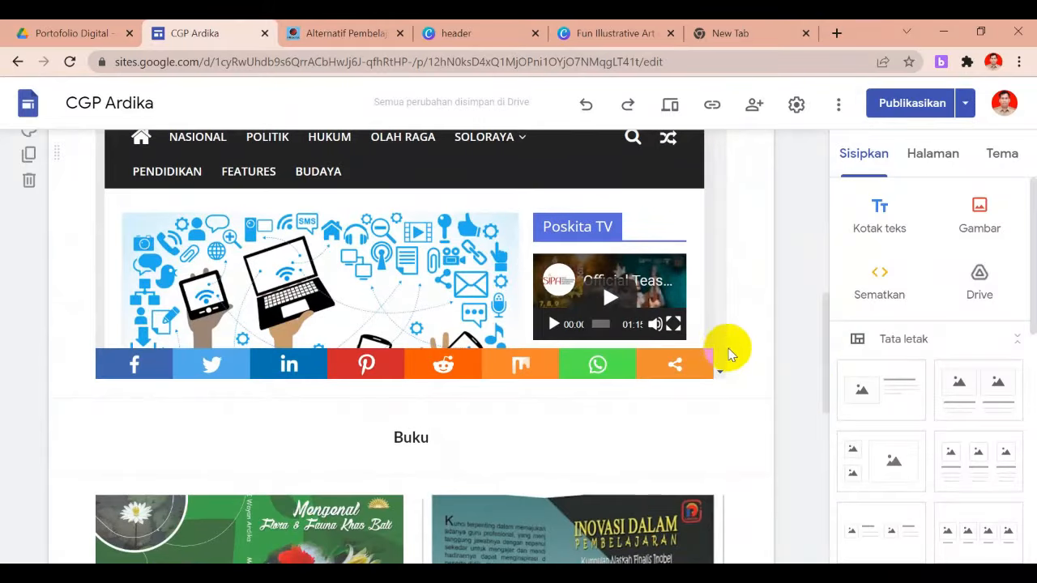
pyautogui.click(725, 353)
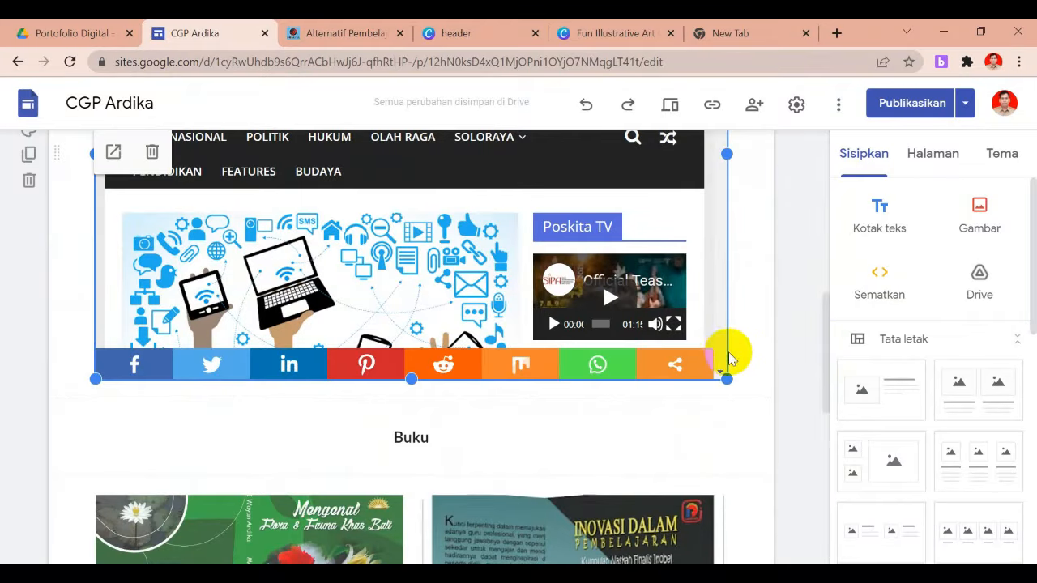
pyautogui.click(736, 354)
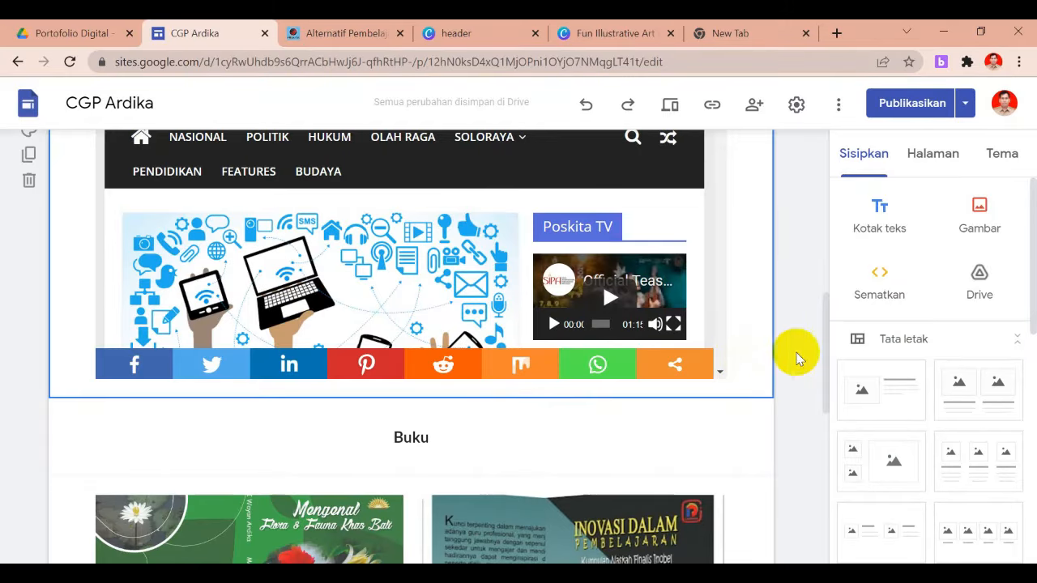
# Insert the EDUPOS article PDF from Shared > Arsip Berkas Ardika > Karya Tulis > Tahun 2020
pyautogui.click(978, 292)
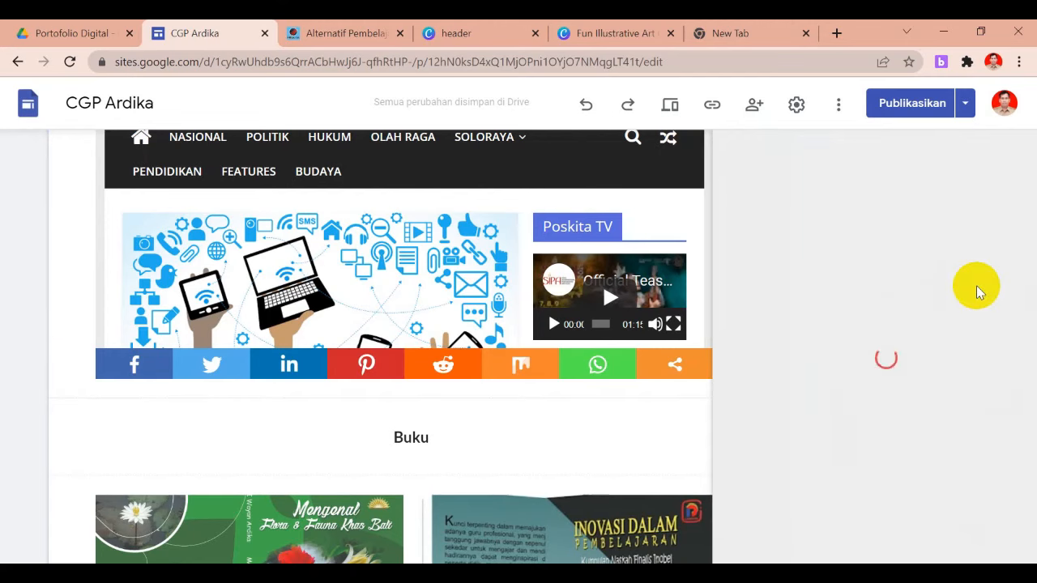
pyautogui.click(418, 370)
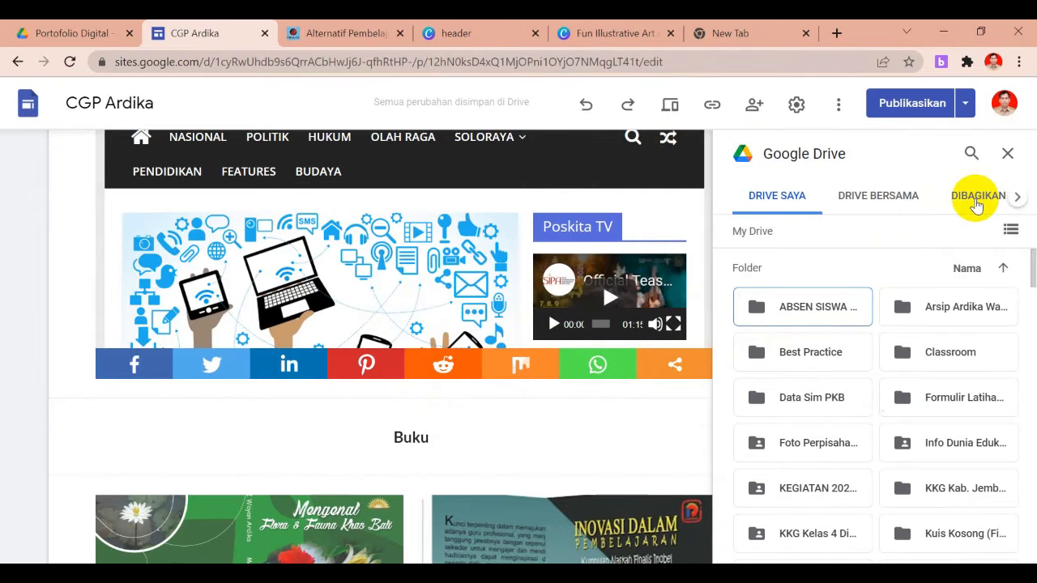
pyautogui.click(977, 198)
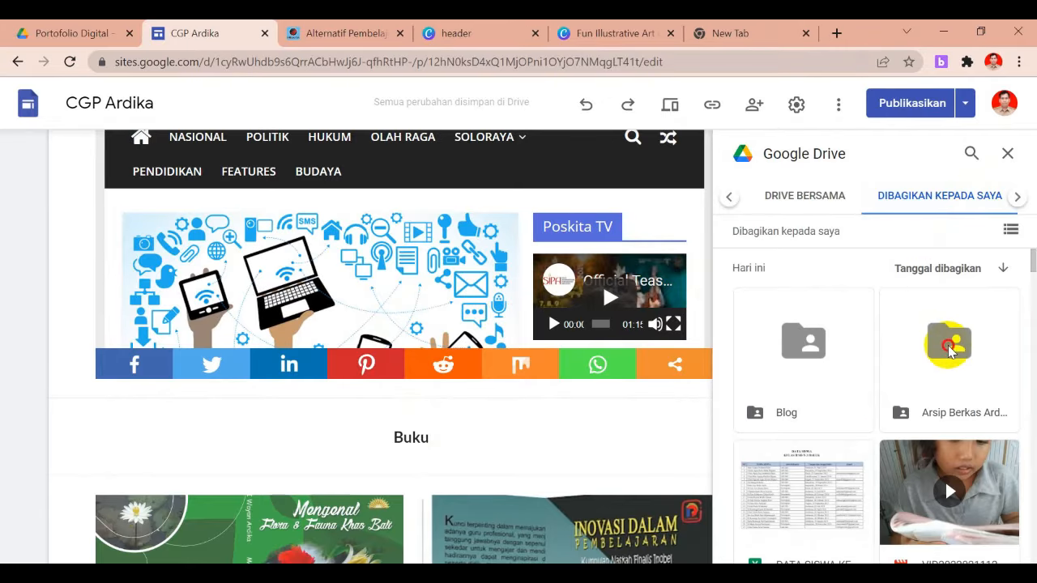
pyautogui.click(948, 347)
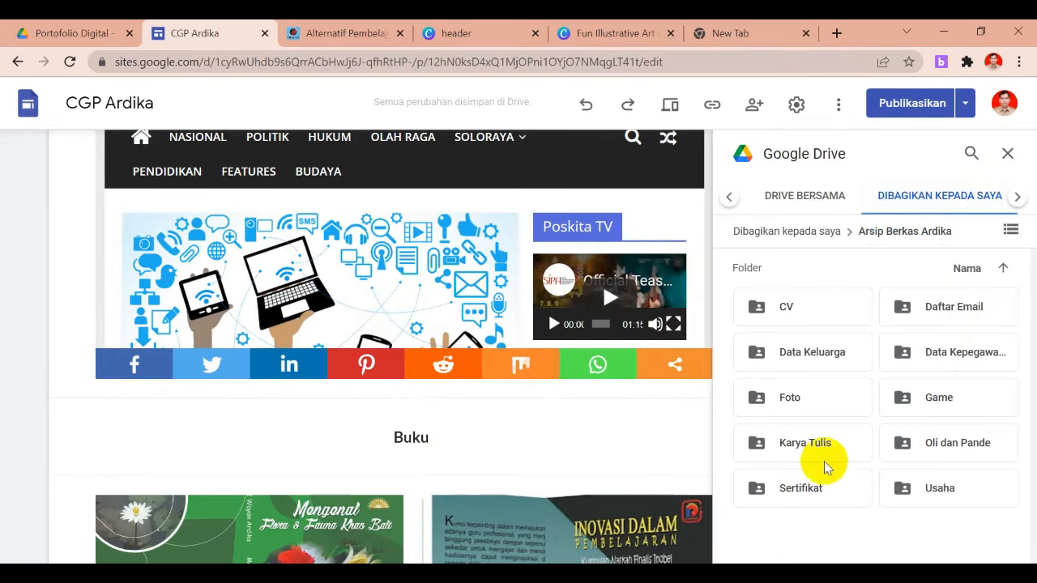
pyautogui.click(804, 450)
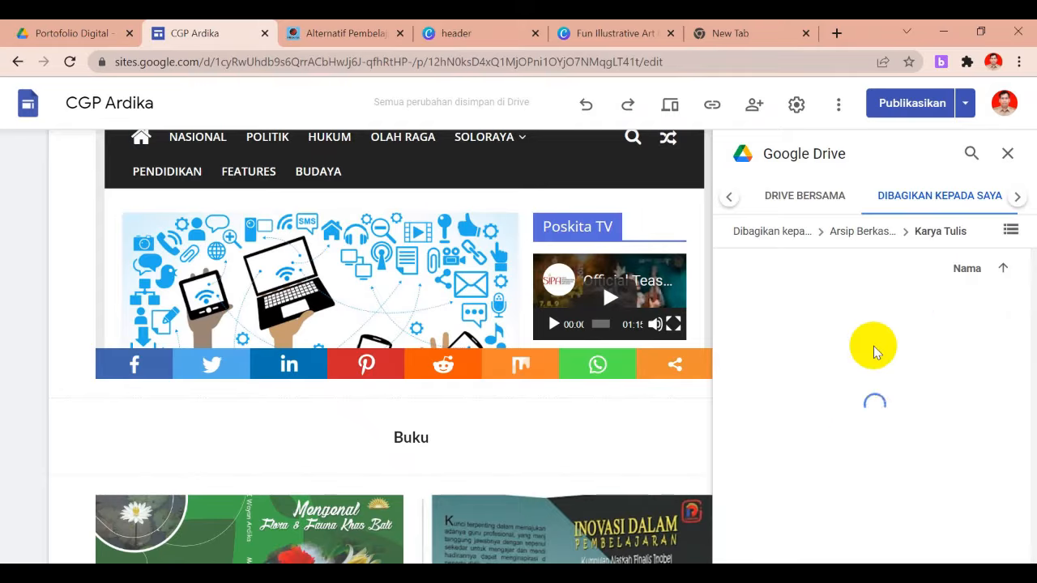
pyautogui.click(928, 316)
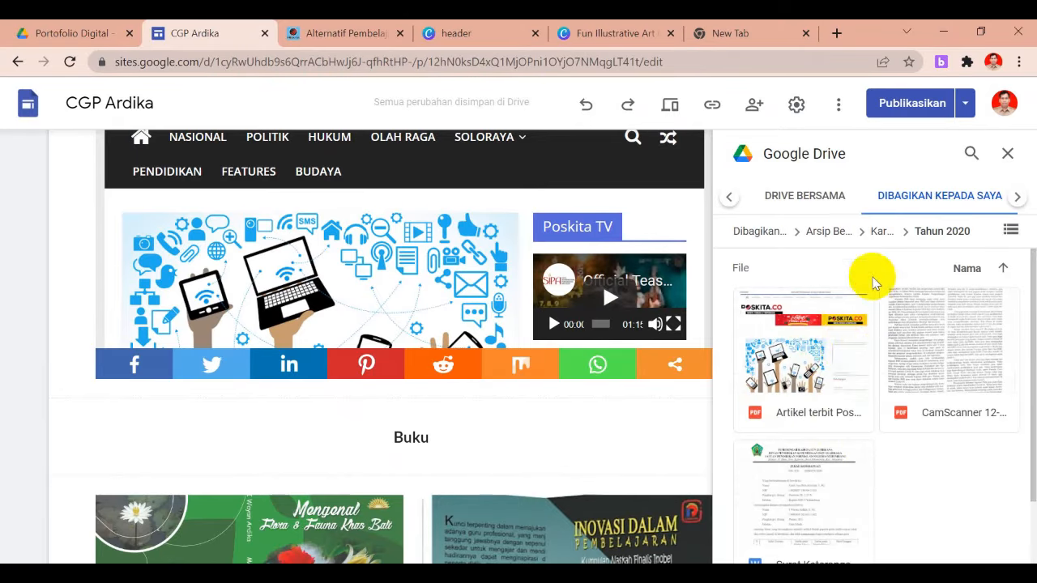
pyautogui.click(940, 374)
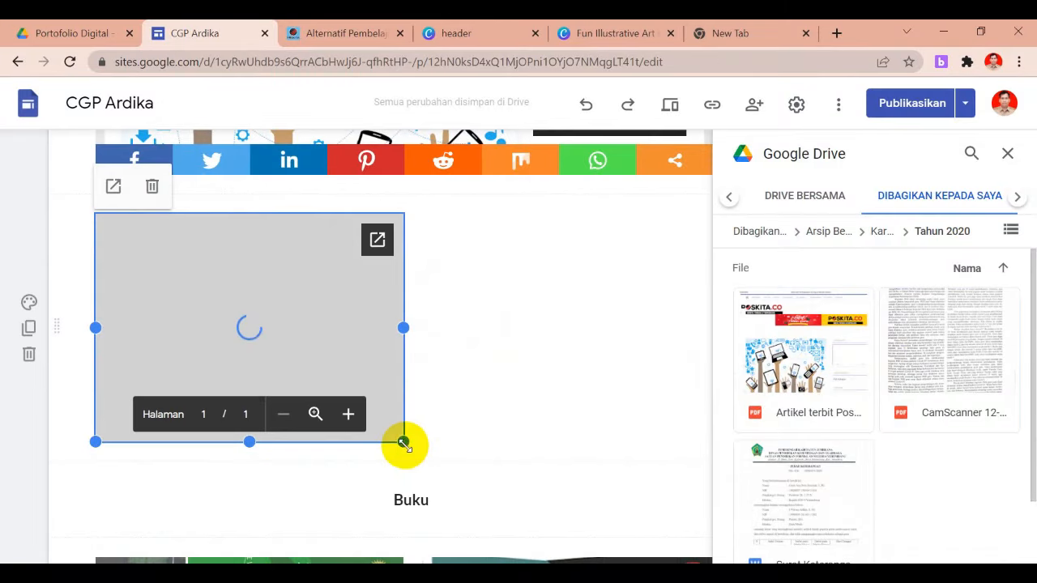
# Enlarge the embedded PDF across the page width and close the Drive panel
pyautogui.moveTo(420, 456); pyautogui.dragTo(673, 548)
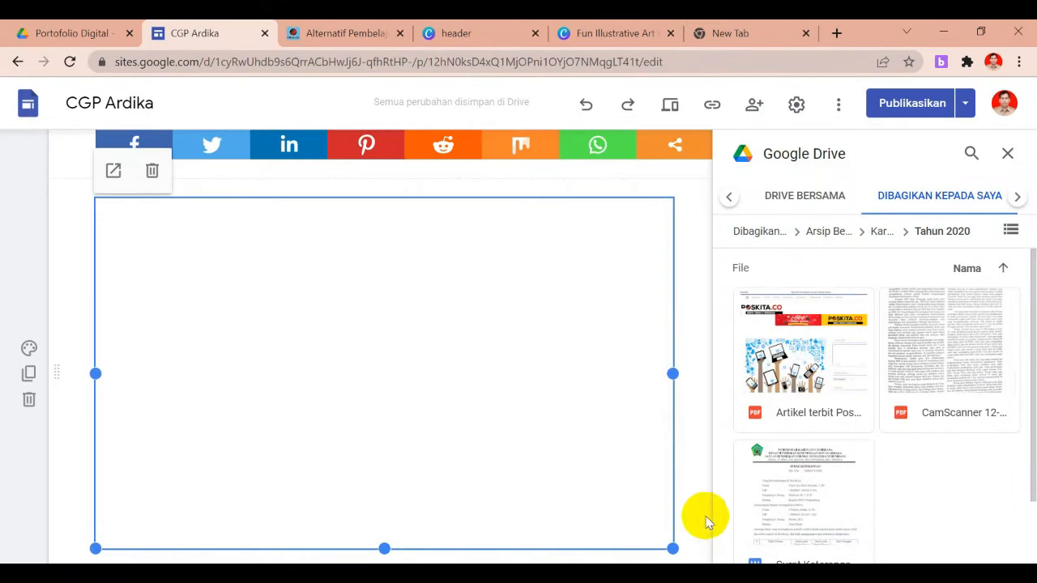
pyautogui.click(701, 519)
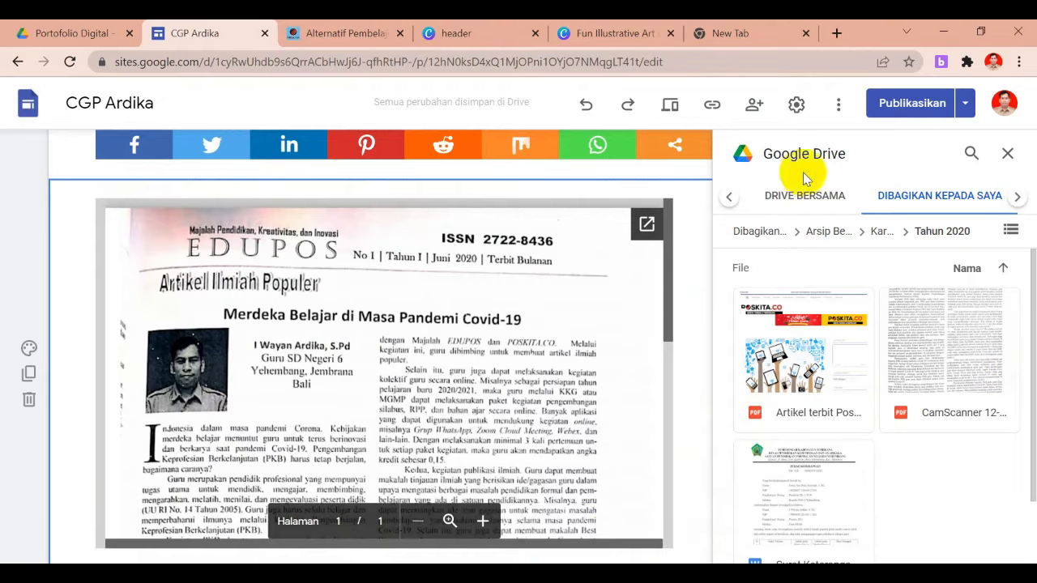
pyautogui.click(1009, 154)
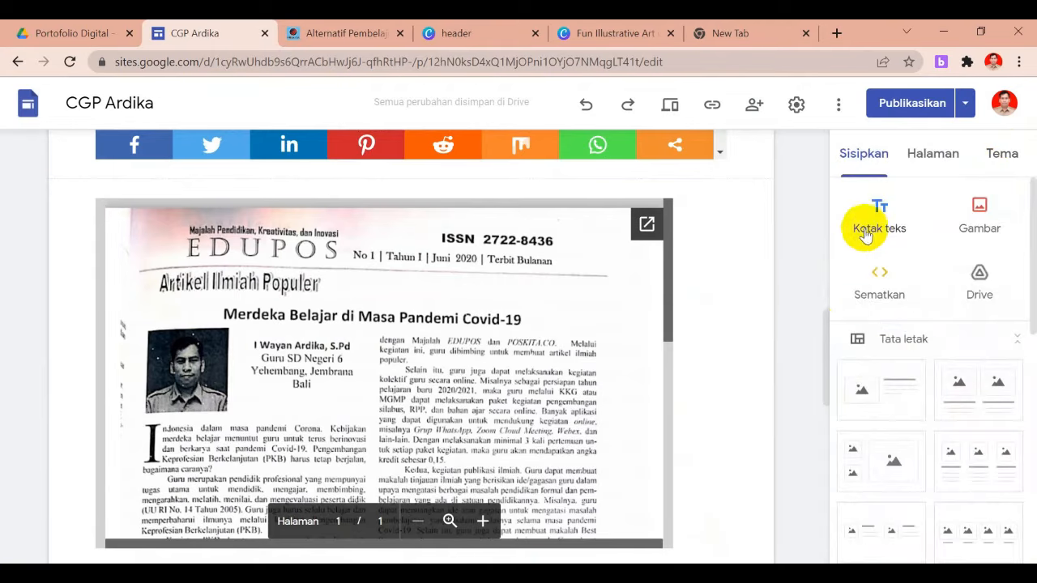
# Drag the EDUPOS PDF embed's bottom handle down to make it taller, then deselect it
pyautogui.moveTo(827, 332); pyautogui.dragTo(827, 379)
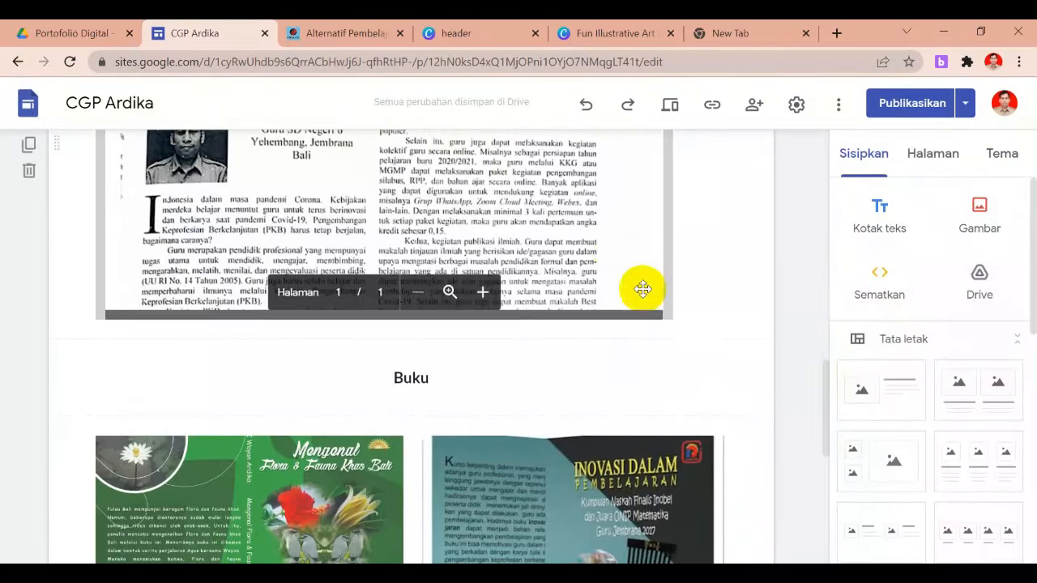
pyautogui.moveTo(382, 321)
pyautogui.mouseDown()
pyautogui.moveTo(382, 398)
pyautogui.moveTo(387, 320)
pyautogui.mouseUp()
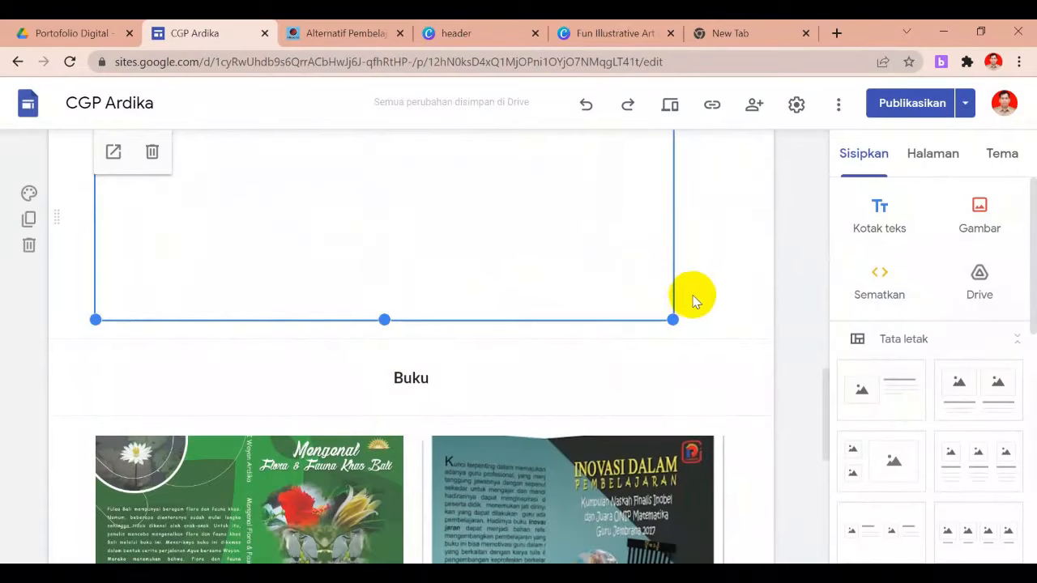
pyautogui.click(713, 296)
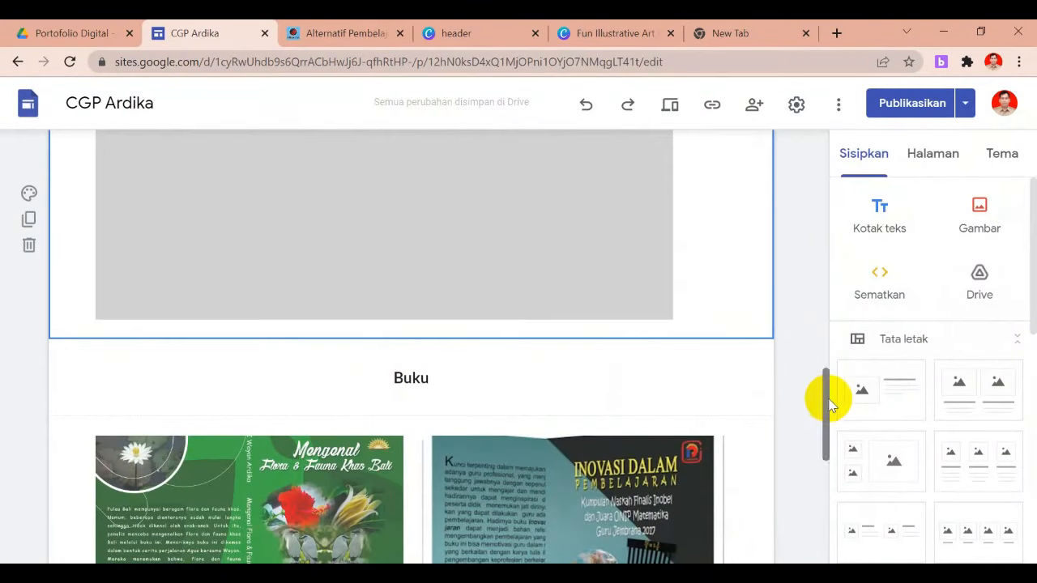
pyautogui.moveTo(827, 398); pyautogui.dragTo(822, 186)
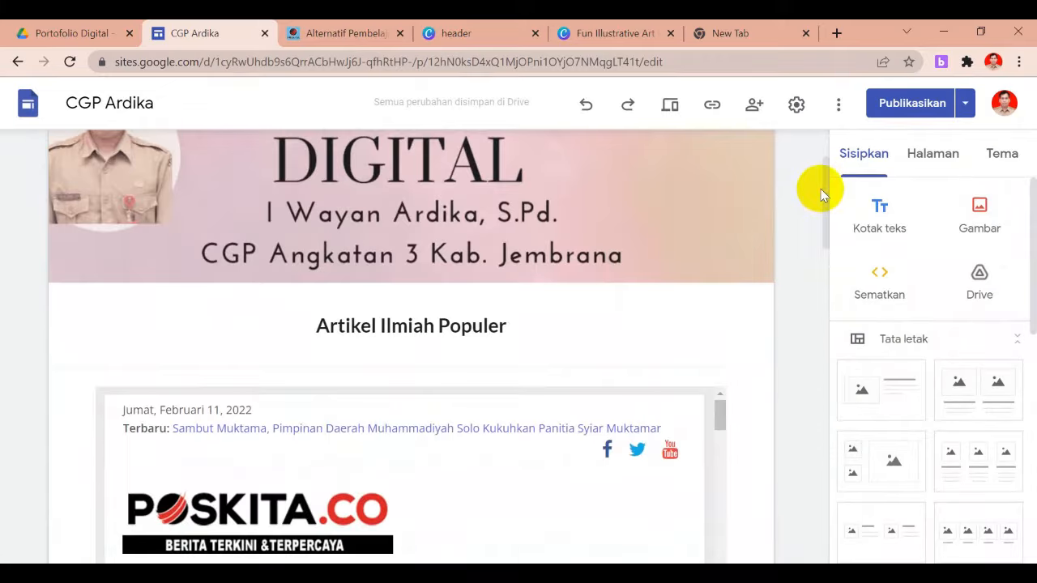
pyautogui.click(670, 104)
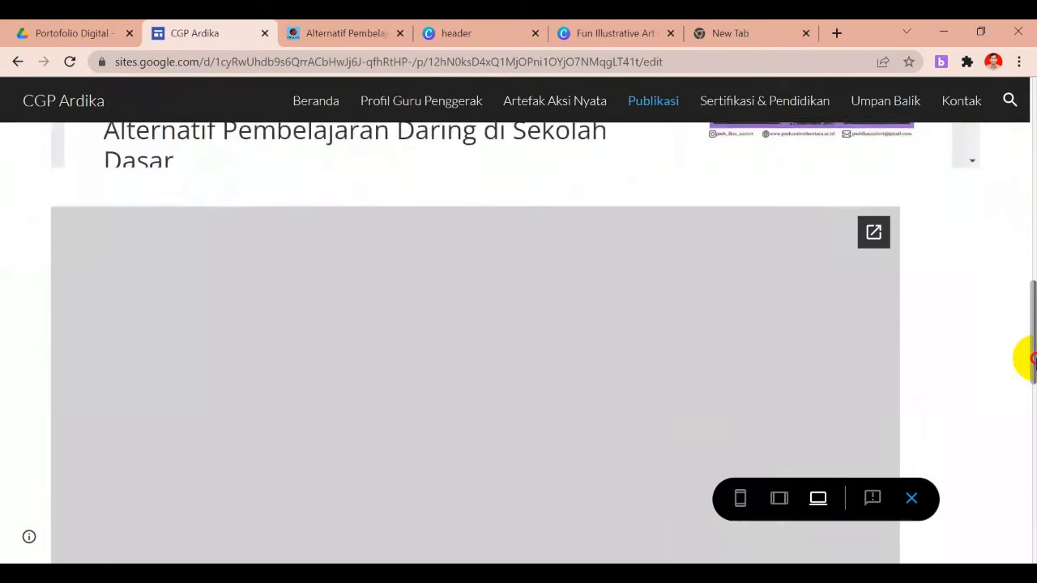
pyautogui.moveTo(1031, 359); pyautogui.dragTo(1031, 371)
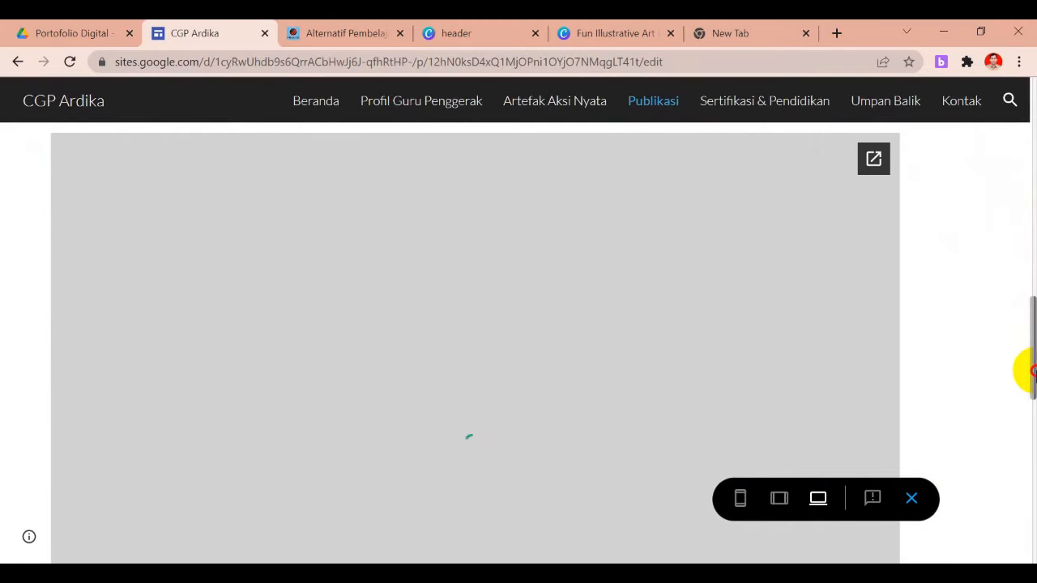
pyautogui.moveTo(1035, 371); pyautogui.dragTo(549, 84)
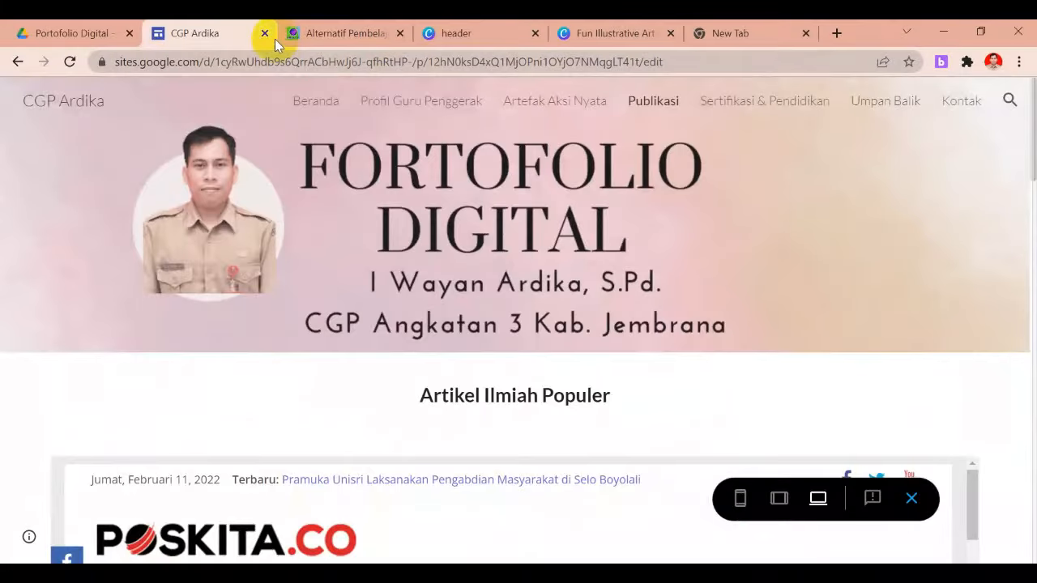
pyautogui.click(910, 501)
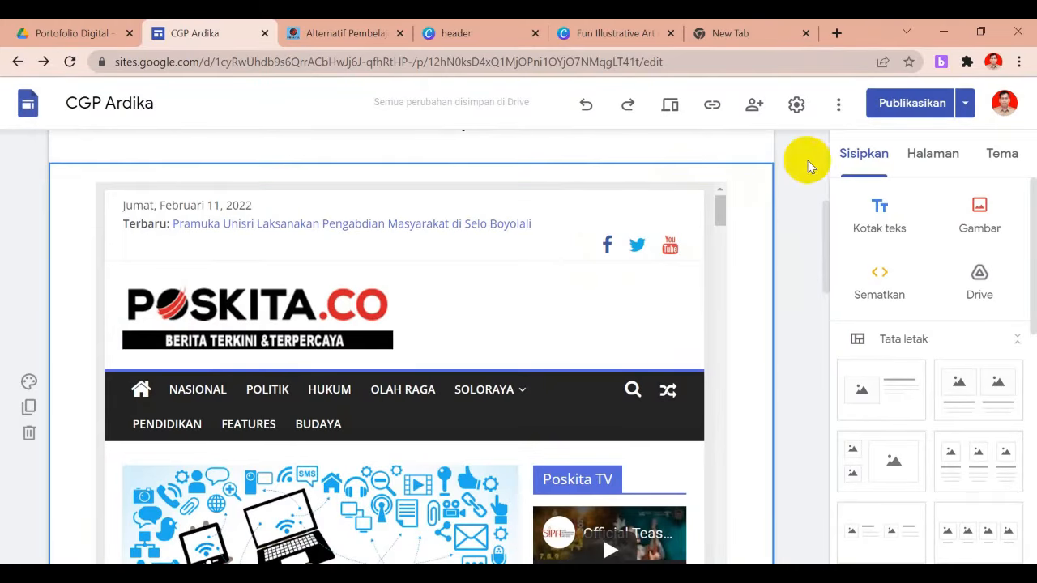
# Open the live published site via 'Lihat situs yang dipublikasikan' and scroll through it
pyautogui.click(969, 109)
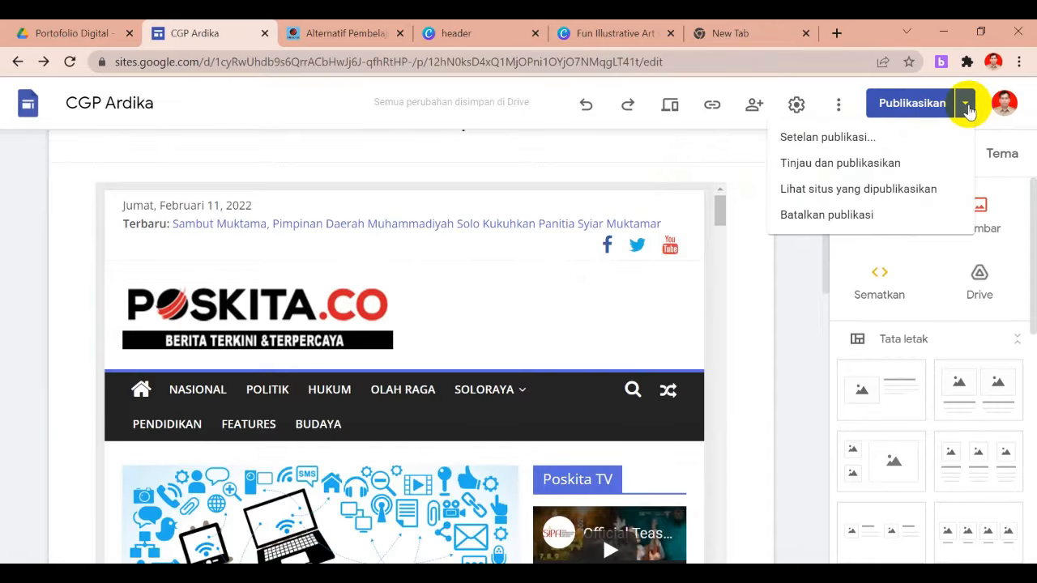
pyautogui.click(968, 106)
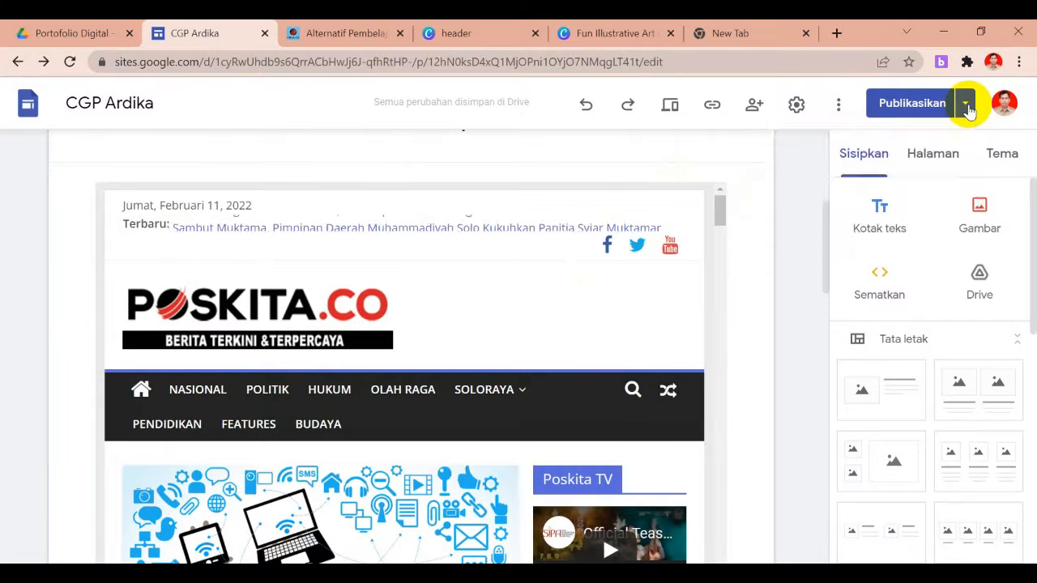
pyautogui.click(967, 105)
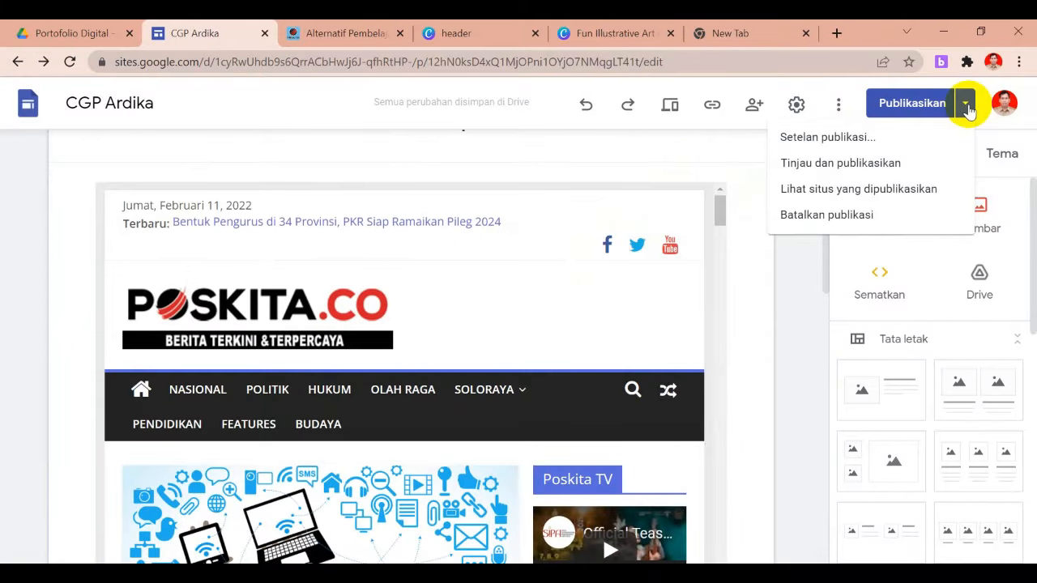
pyautogui.click(871, 188)
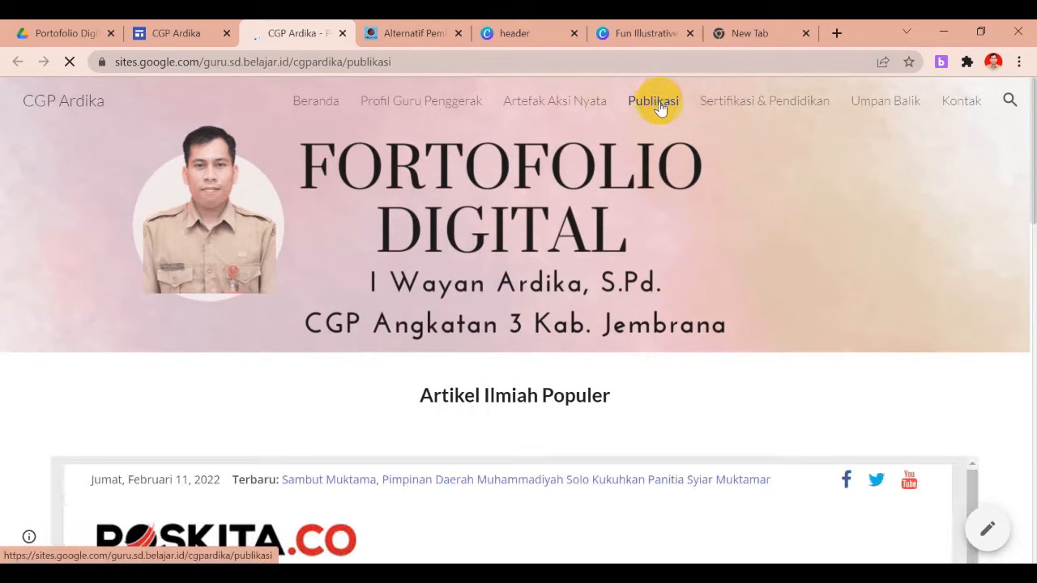
pyautogui.moveTo(1025, 202); pyautogui.dragTo(1030, 403)
pyautogui.moveTo(1030, 396); pyautogui.dragTo(1030, 425)
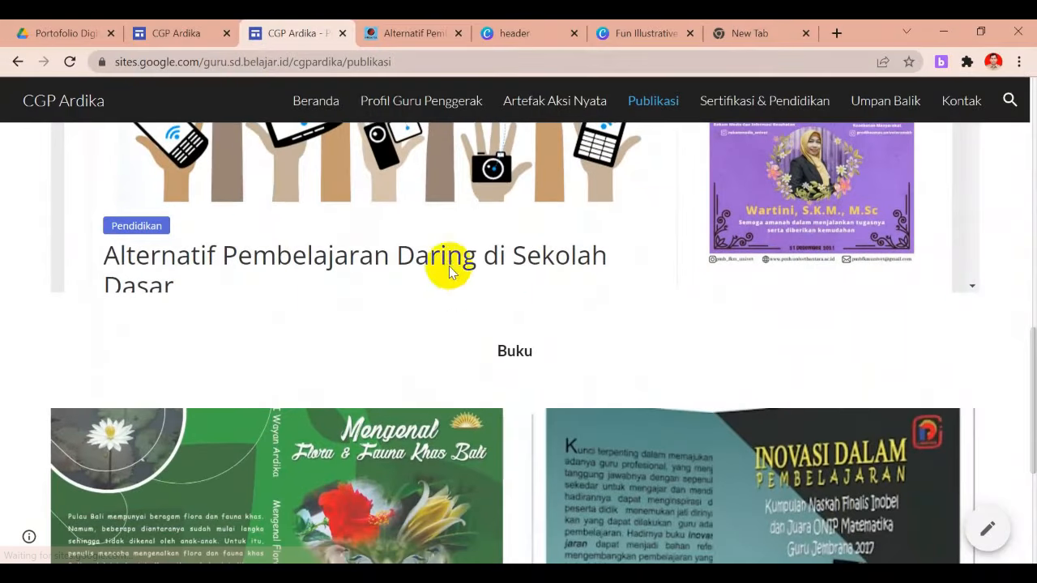
# Compare the editor's Publikasi page with the live one, ending back in the editor
pyautogui.click(198, 29)
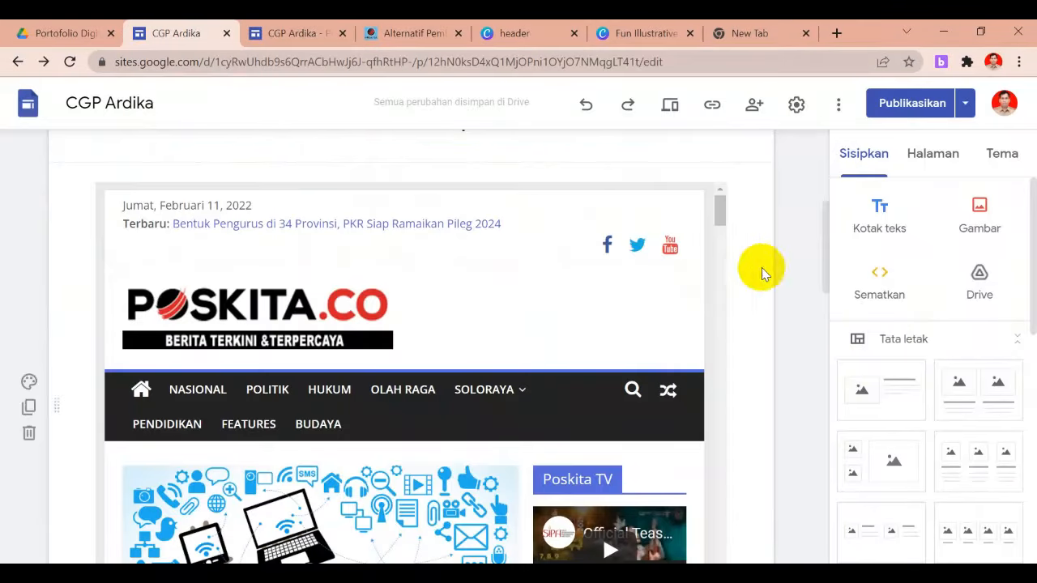
pyautogui.moveTo(826, 263); pyautogui.dragTo(849, 355)
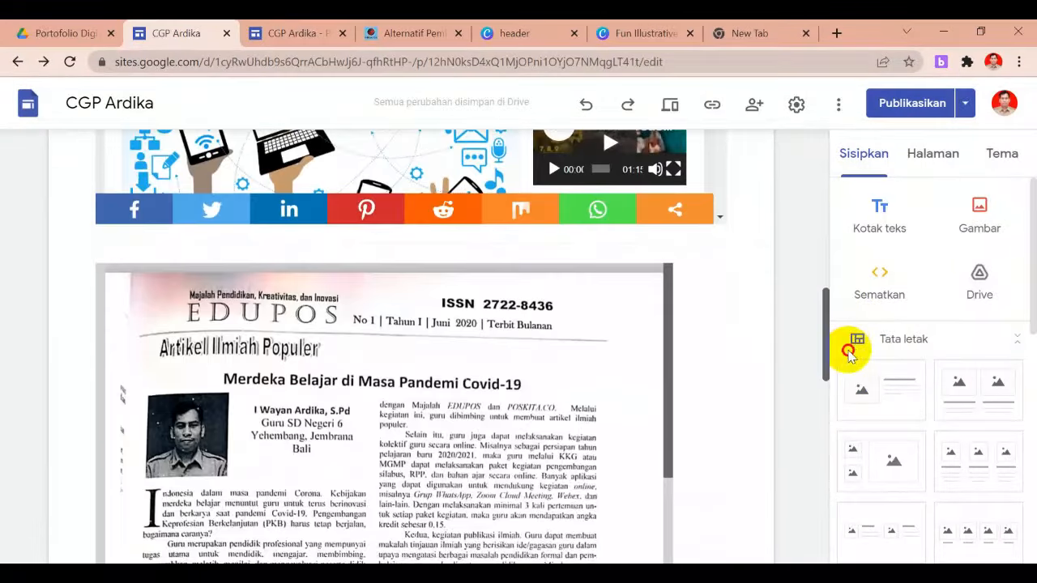
pyautogui.click(299, 25)
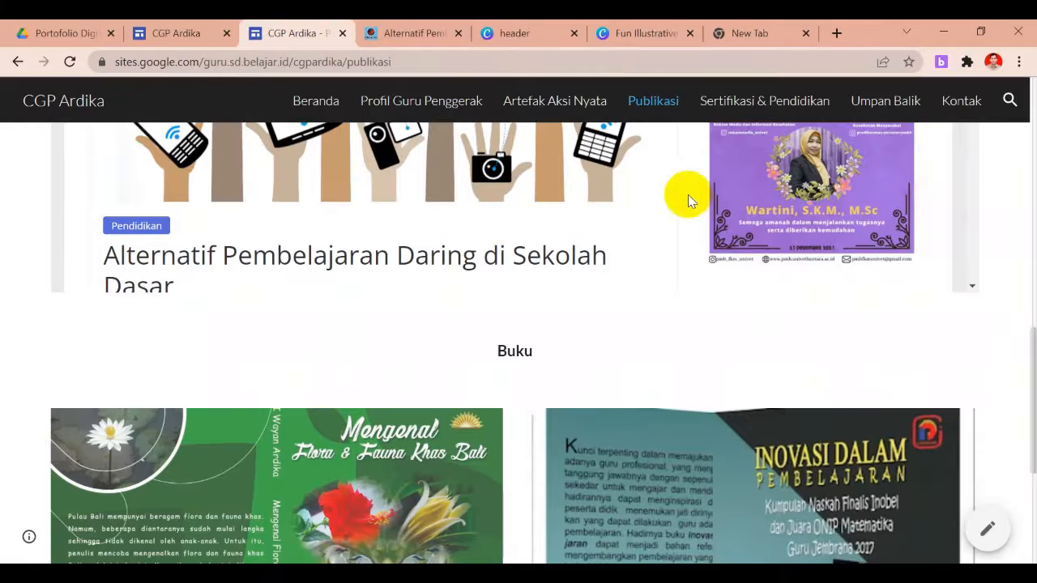
pyautogui.moveTo(1027, 347); pyautogui.dragTo(1026, 271)
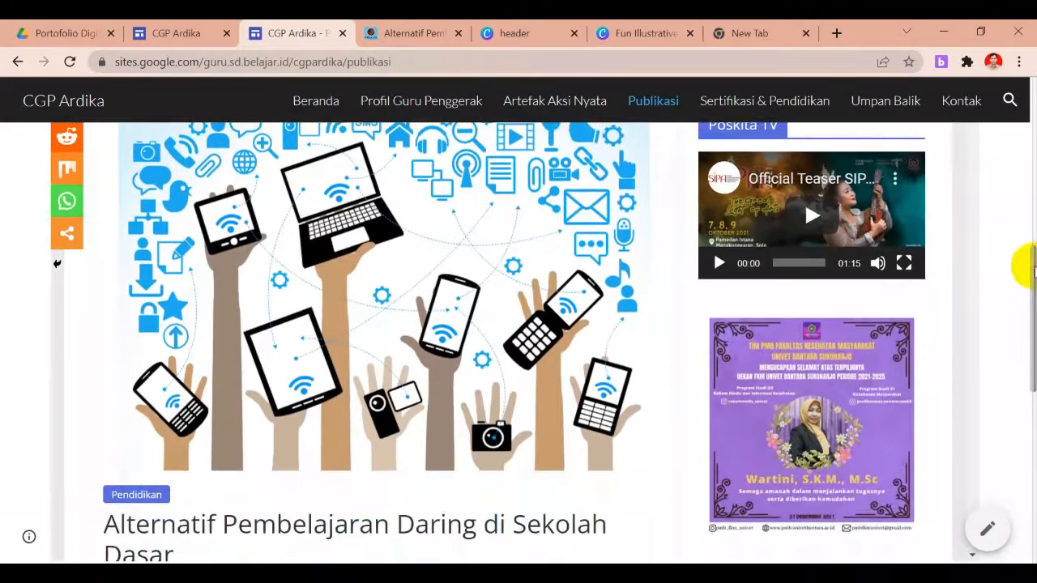
pyautogui.click(198, 27)
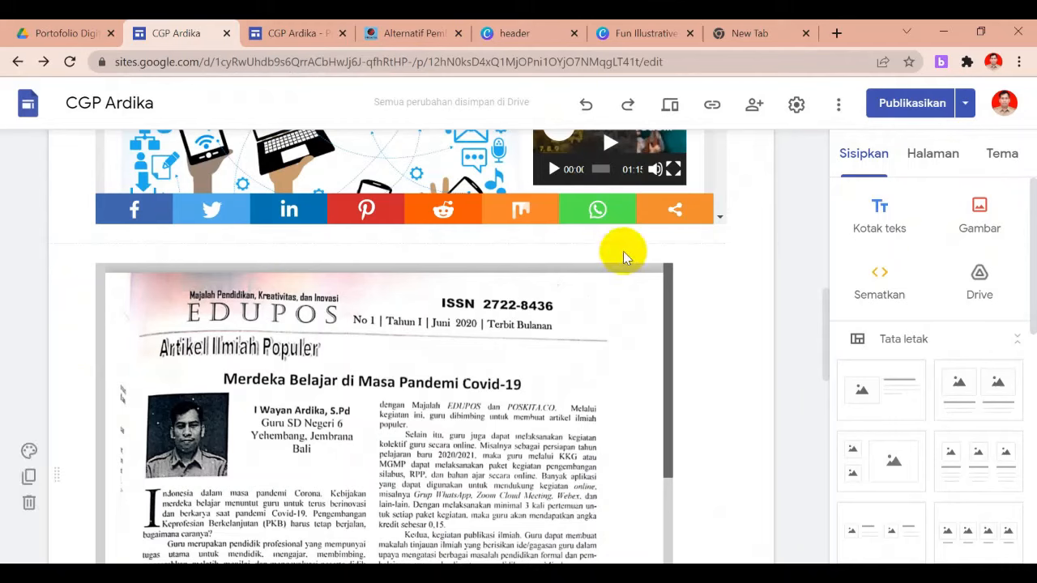
# Review the draft versus published previews and publish the updated Publikasi page with the EDUPOS PDF
pyautogui.click(907, 107)
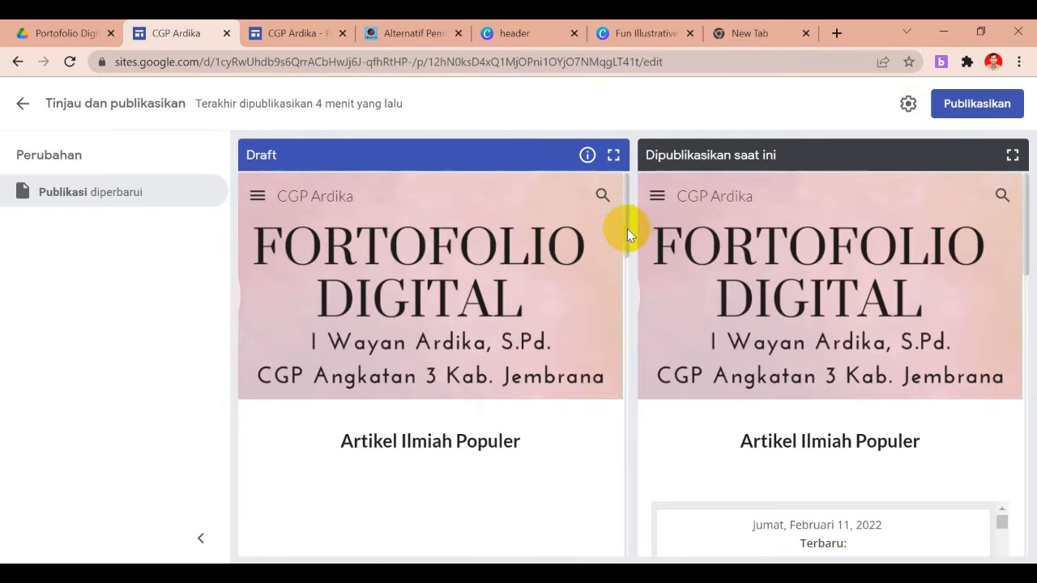
pyautogui.moveTo(626, 229); pyautogui.dragTo(634, 354)
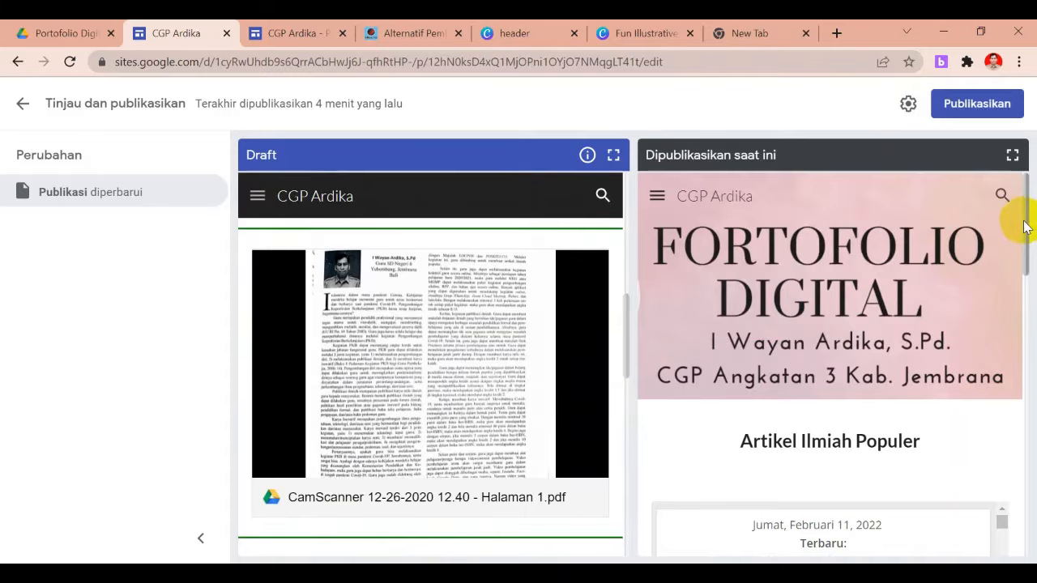
pyautogui.moveTo(1026, 227); pyautogui.dragTo(1033, 325)
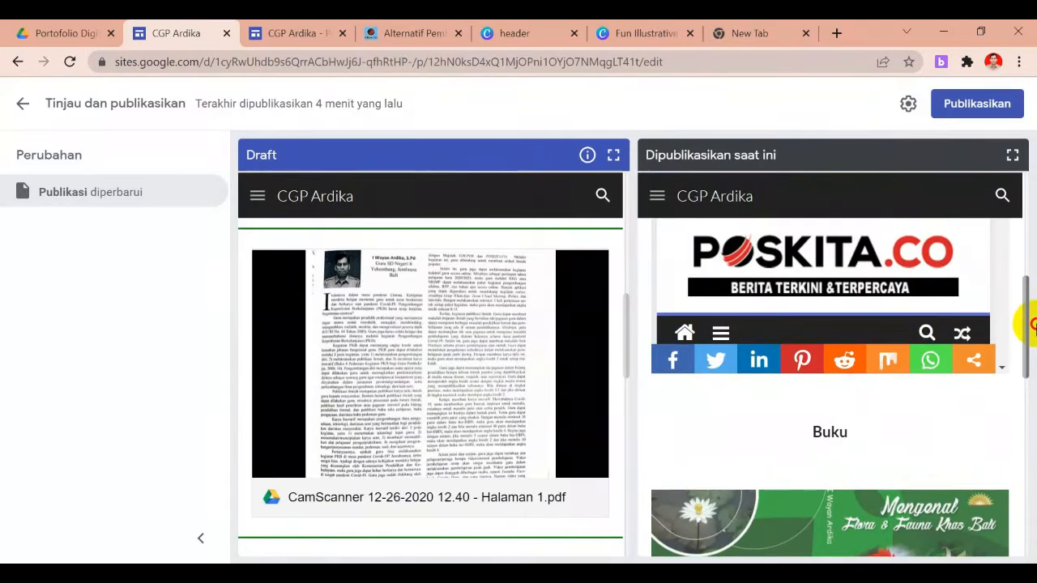
pyautogui.click(982, 111)
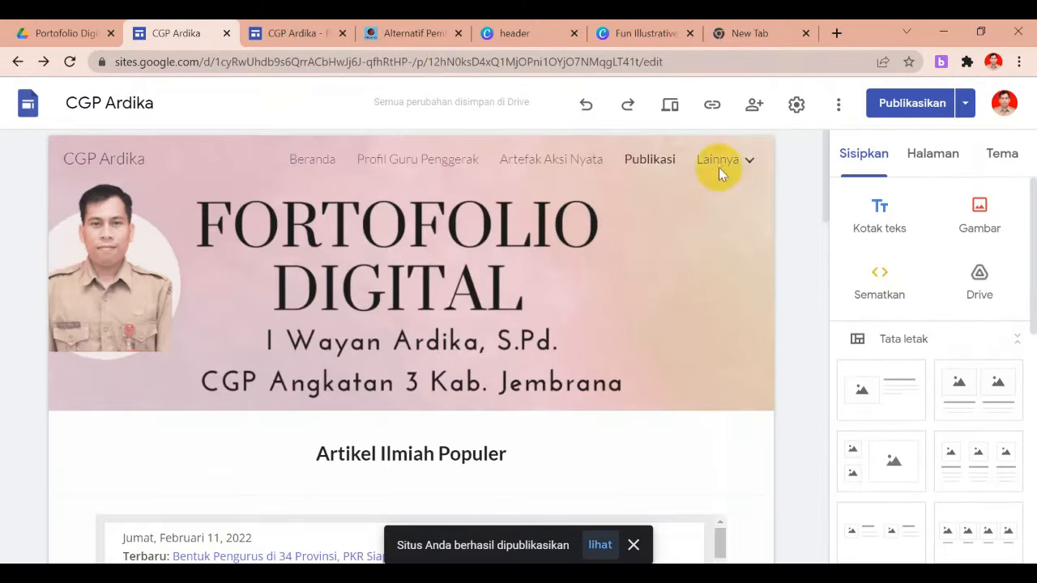
pyautogui.click(296, 31)
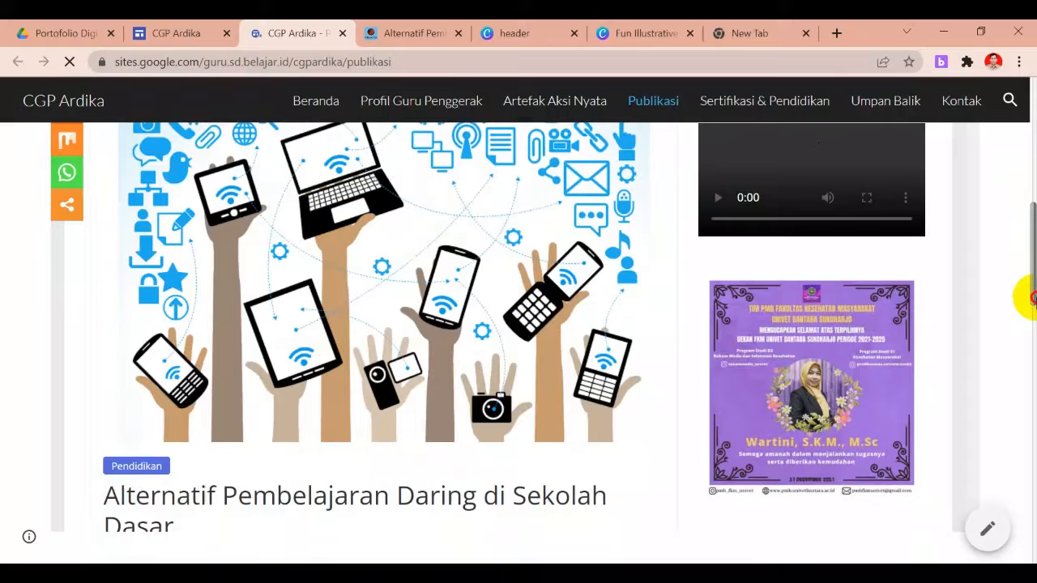
pyautogui.scroll(-4, 1029, 290)
pyautogui.moveTo(1033, 289); pyautogui.dragTo(1017, 64)
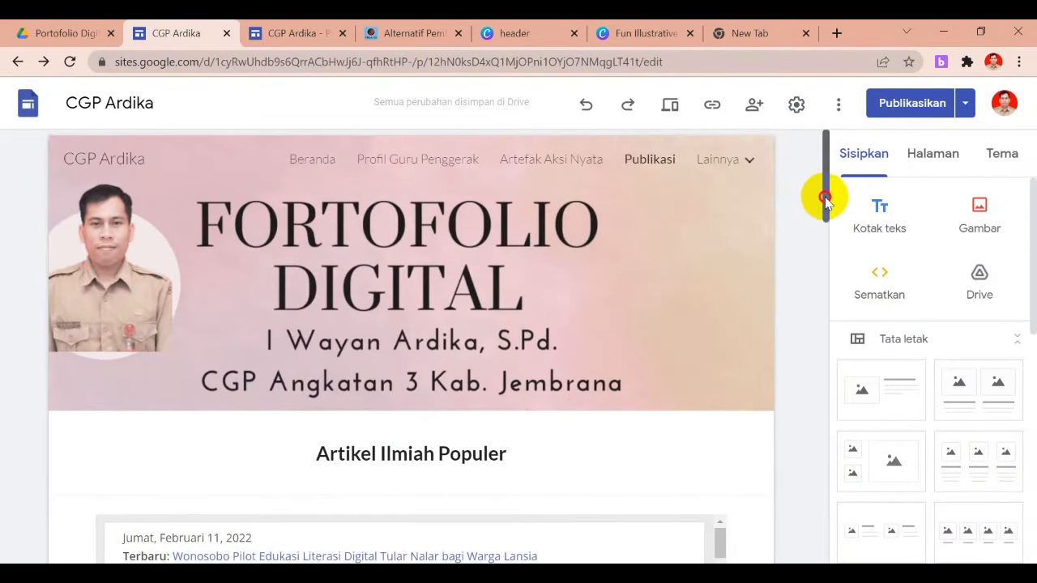
pyautogui.moveTo(825, 199); pyautogui.dragTo(825, 207)
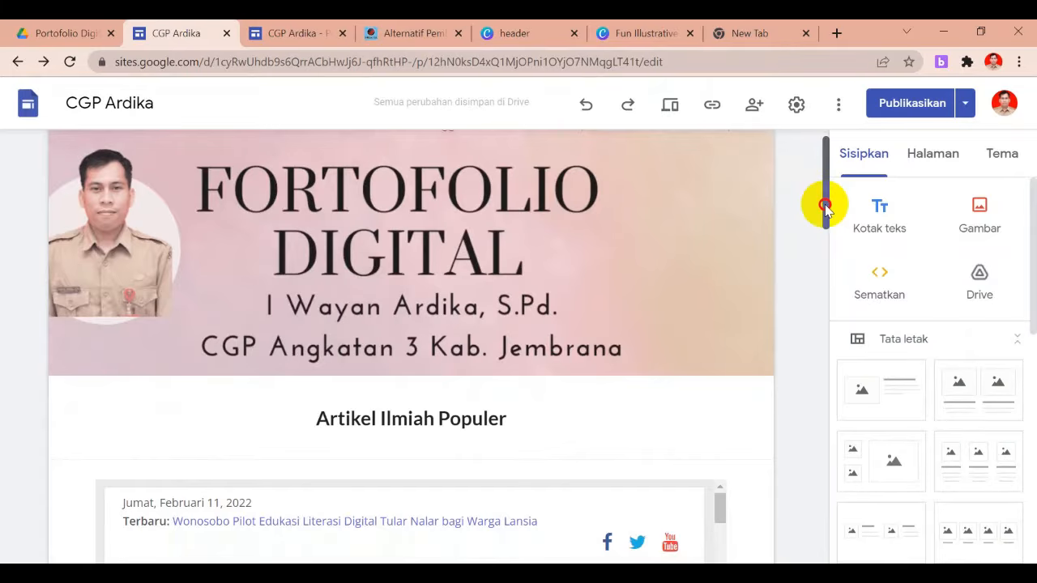